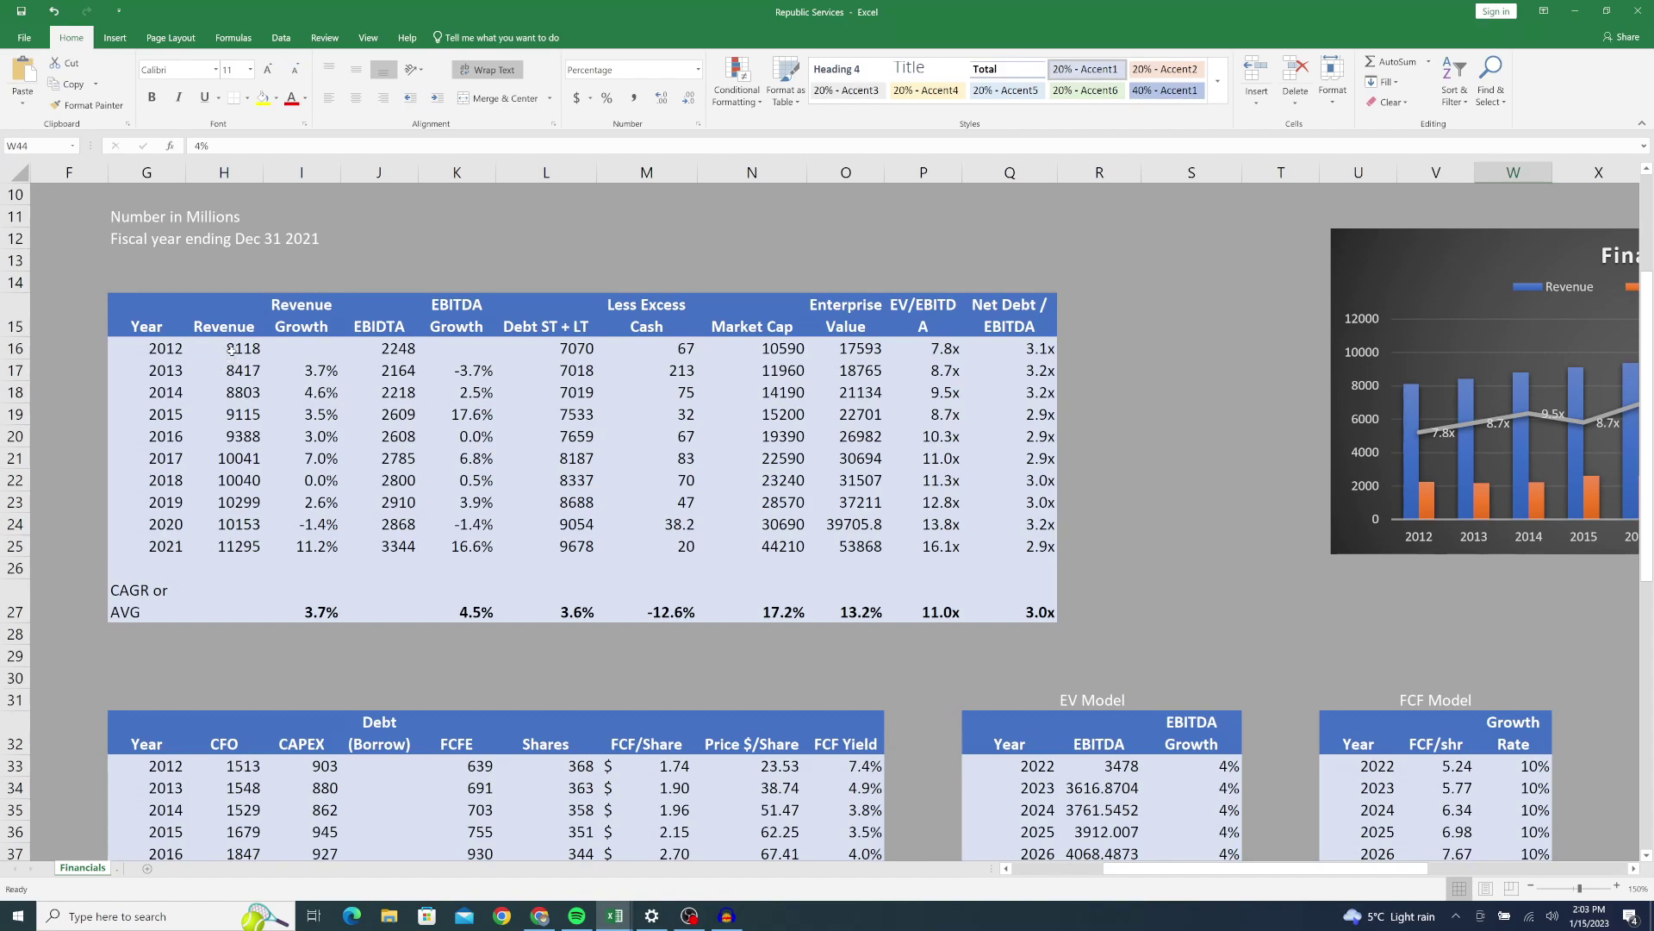
# Step: Review 2021 revenue, the yearly revenue growth rates for 2013 to 2021, and the revenue growth CAGR cell
pyautogui.click(223, 546)
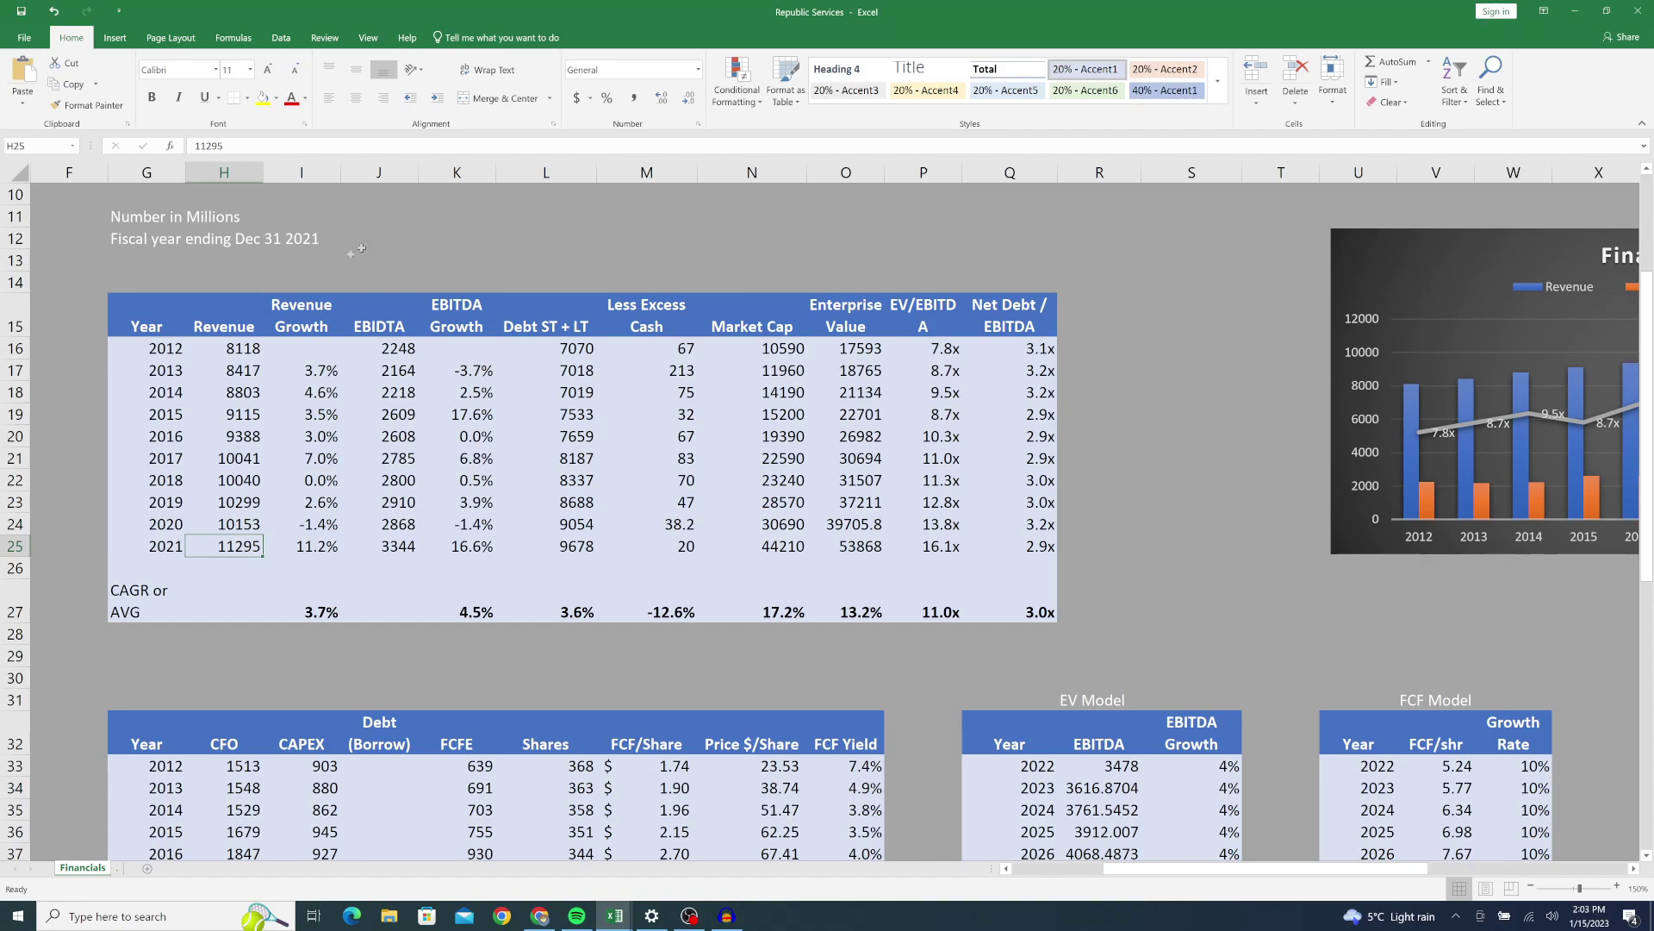
pyautogui.click(301, 350)
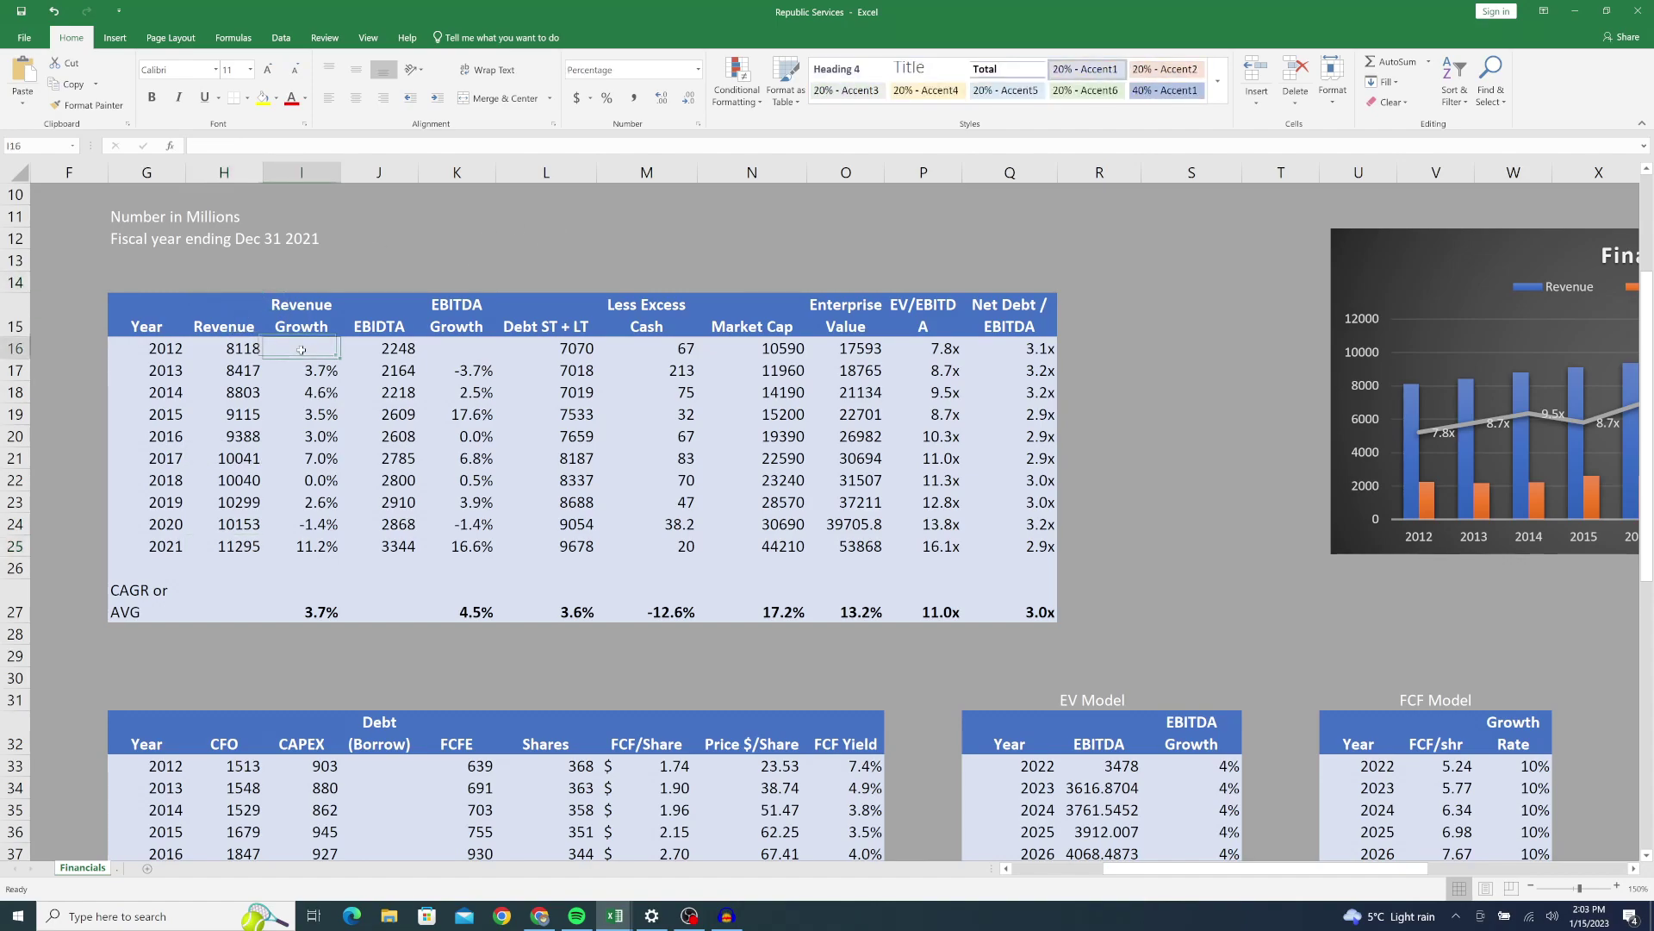
pyautogui.moveTo(304, 372); pyautogui.dragTo(305, 537)
pyautogui.rightClick(305, 536)
pyautogui.press('Escape')
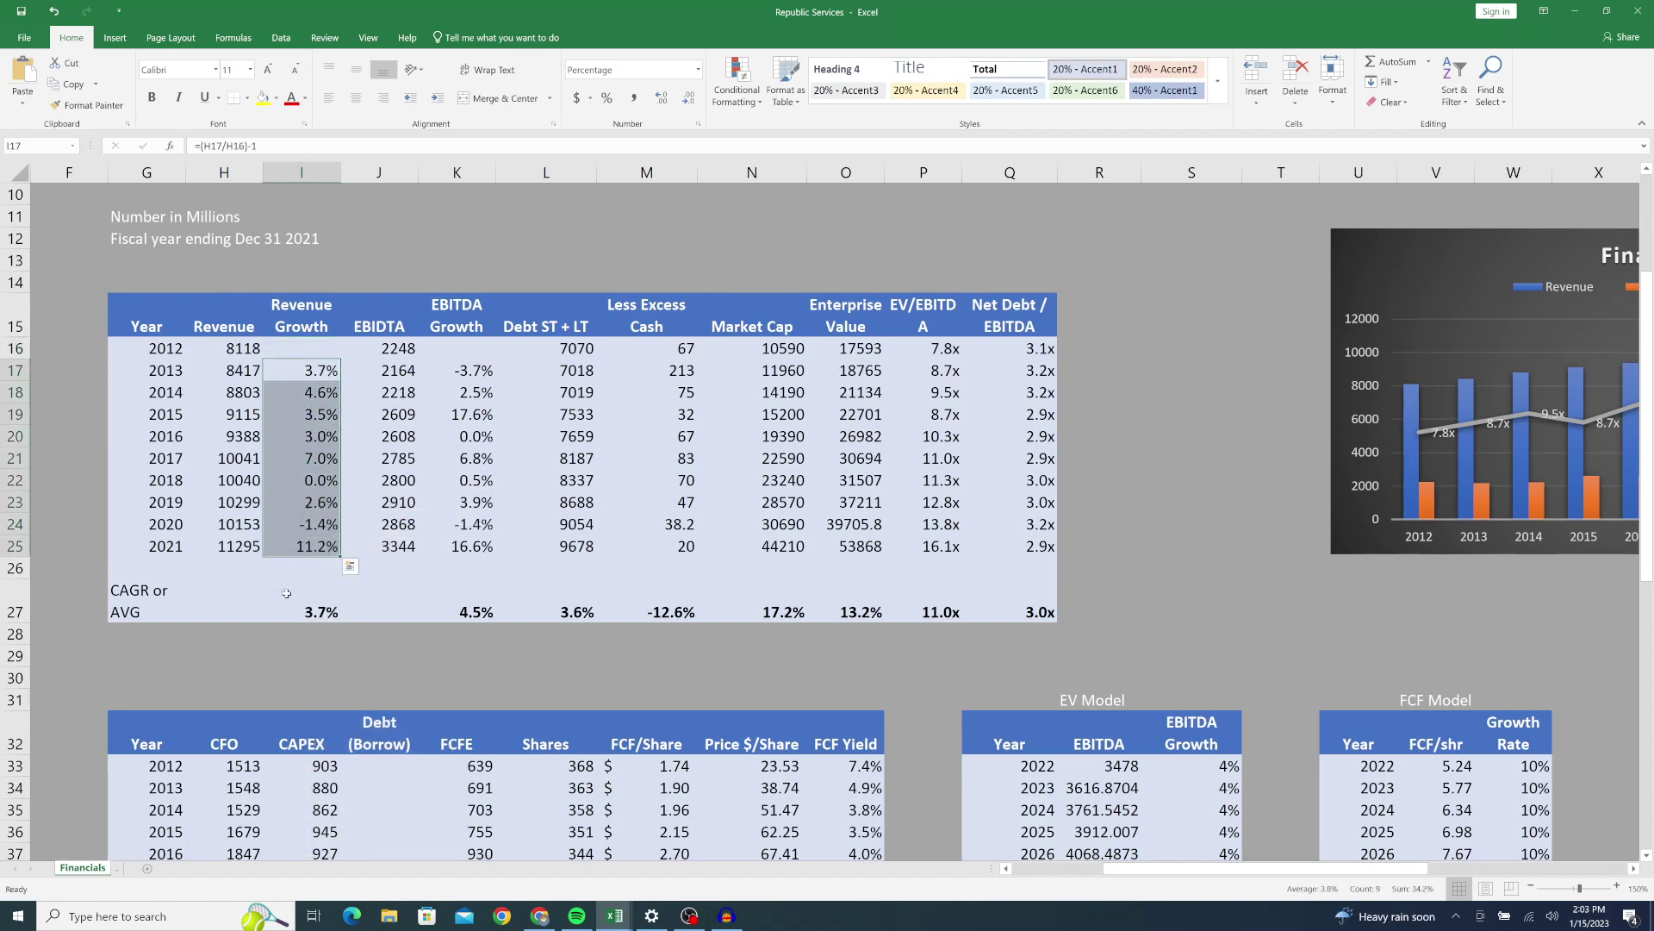
pyautogui.click(312, 605)
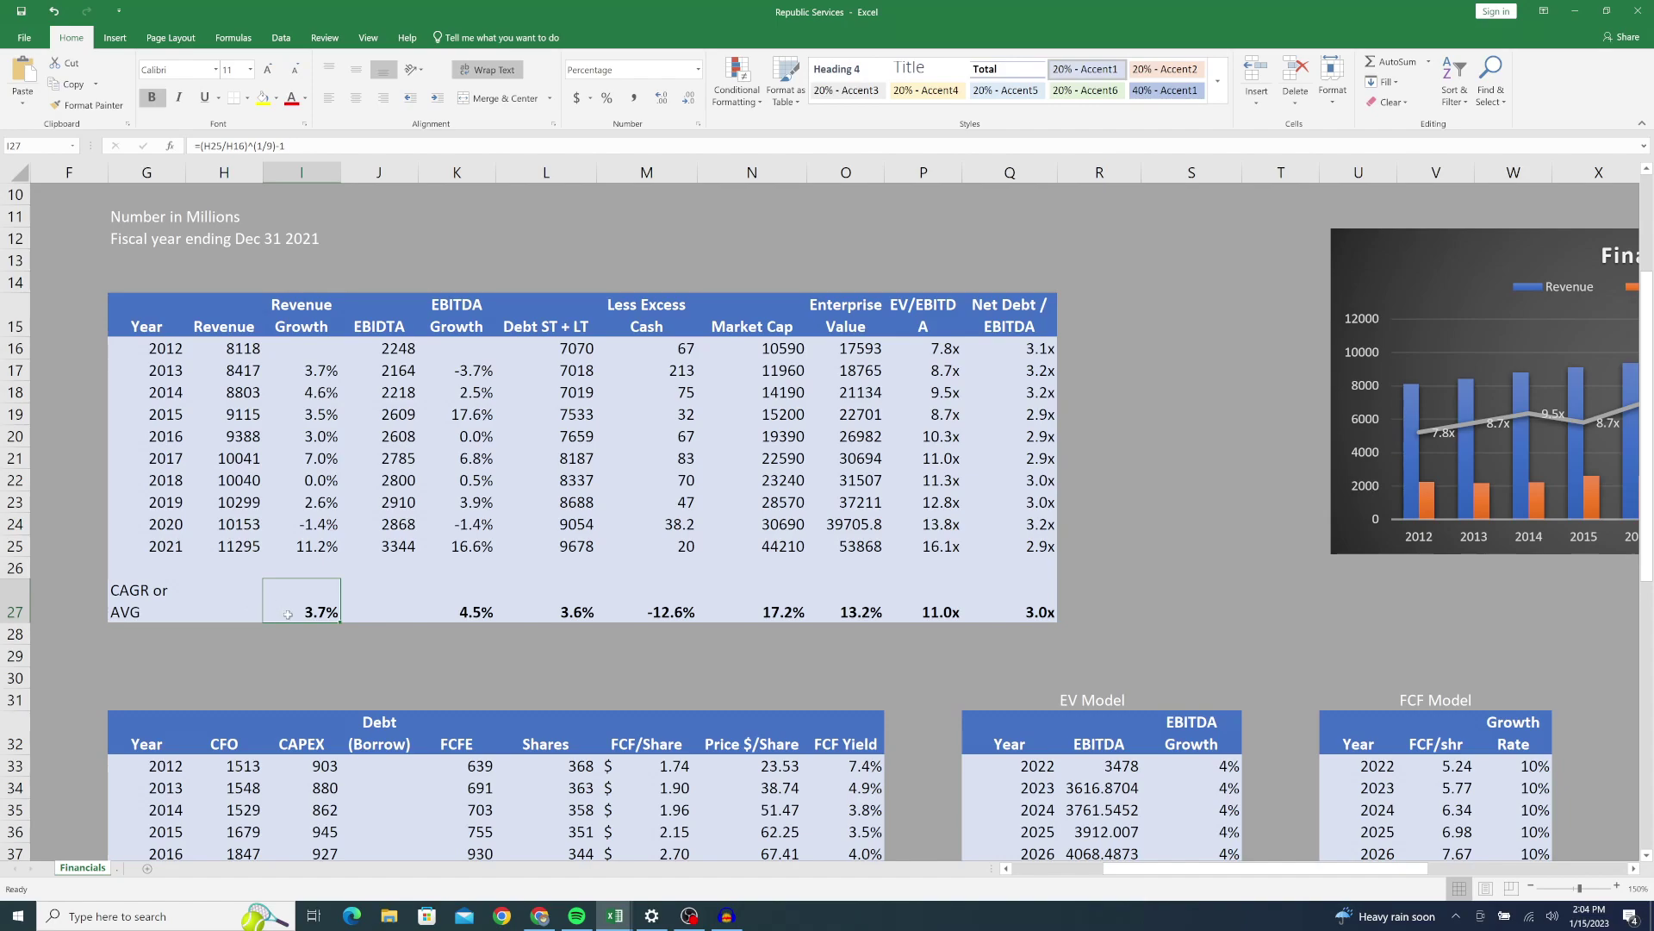
# Step: Inspect the EBITDA figures for 2012 and 2013 and the CAGR of EBITDA growth
pyautogui.click(392, 347)
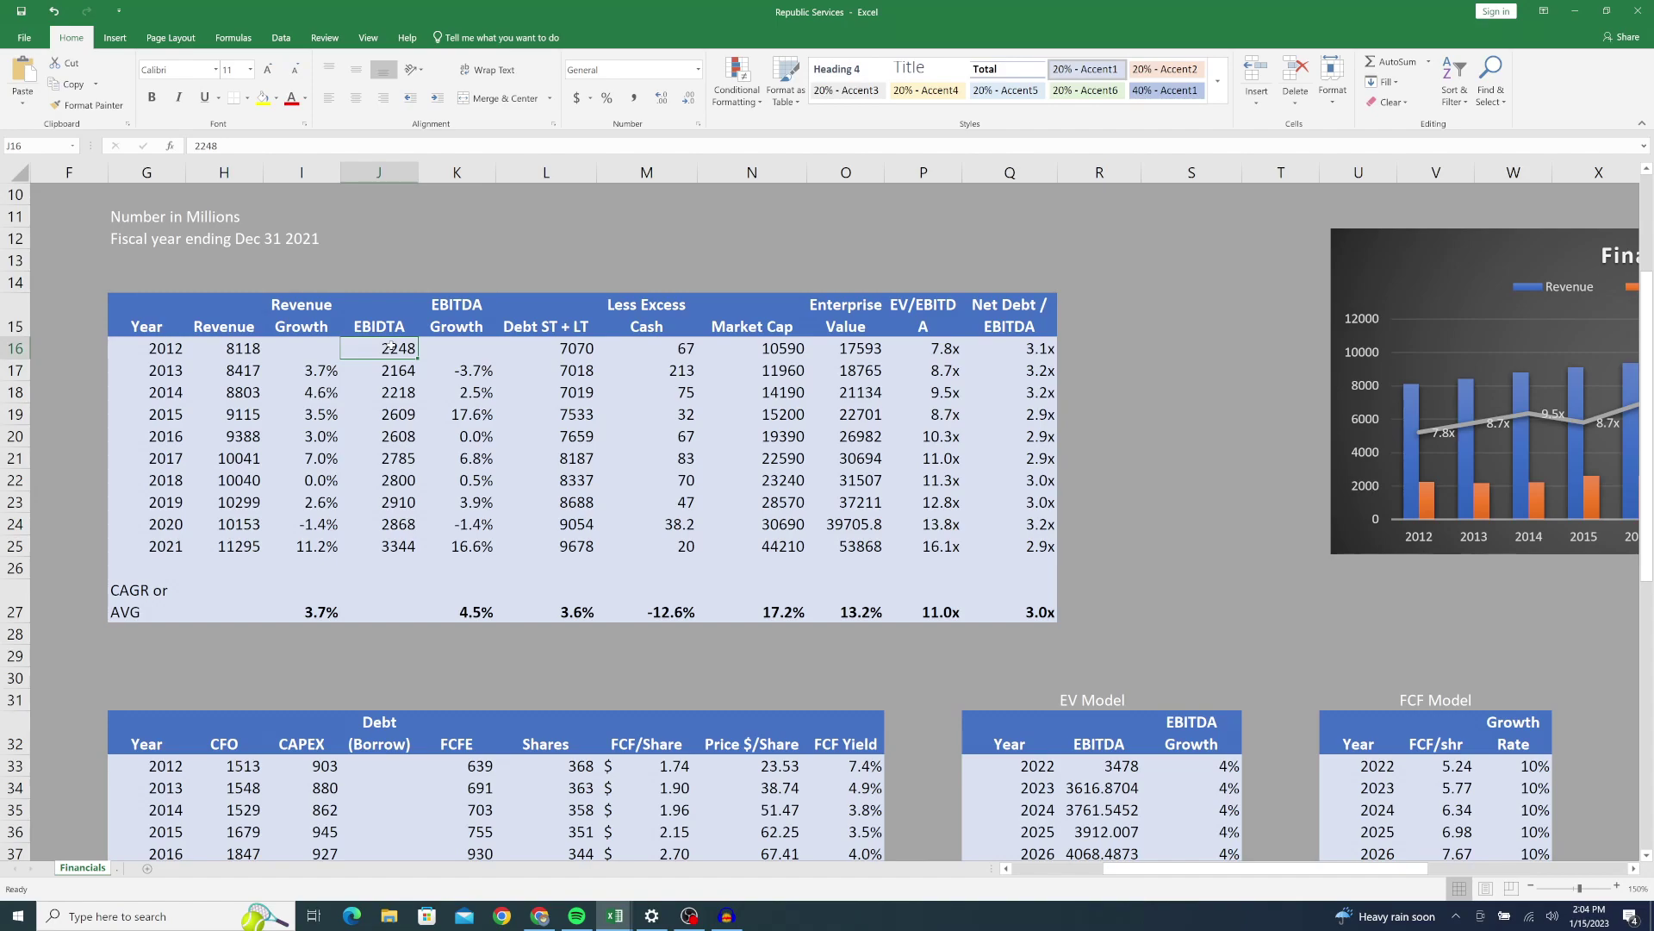
pyautogui.click(393, 365)
pyautogui.click(389, 349)
pyautogui.click(456, 614)
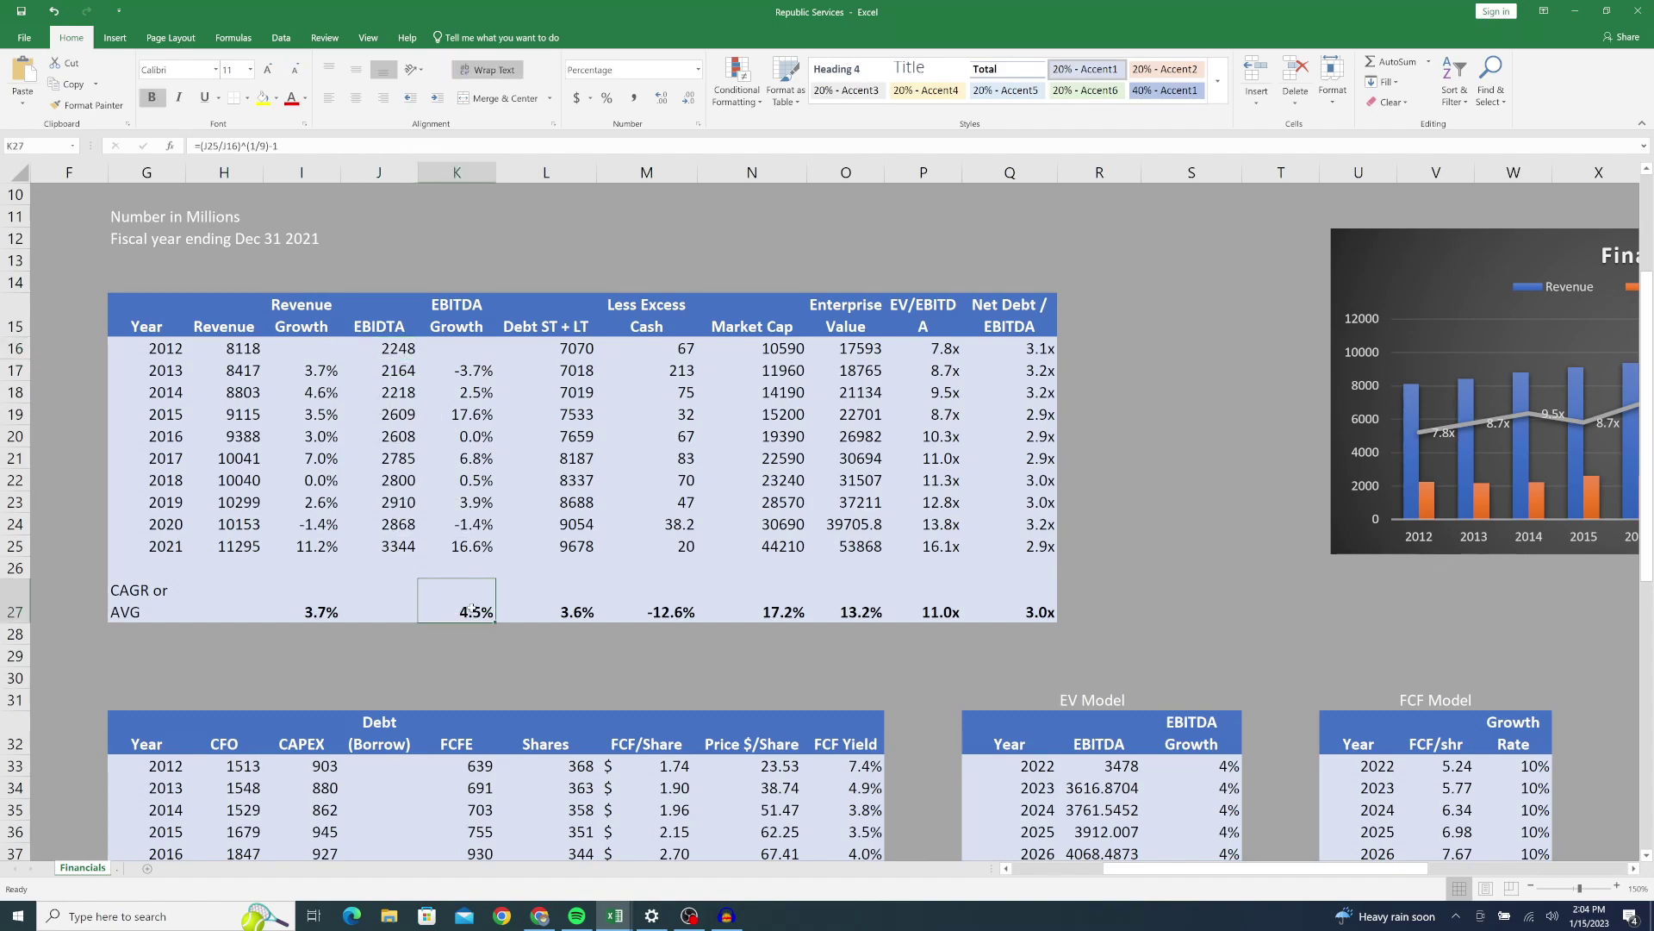
# Step: Compare the revenue growth CAGR with the EBITDA growth CAGR in the summary row
pyautogui.click(332, 612)
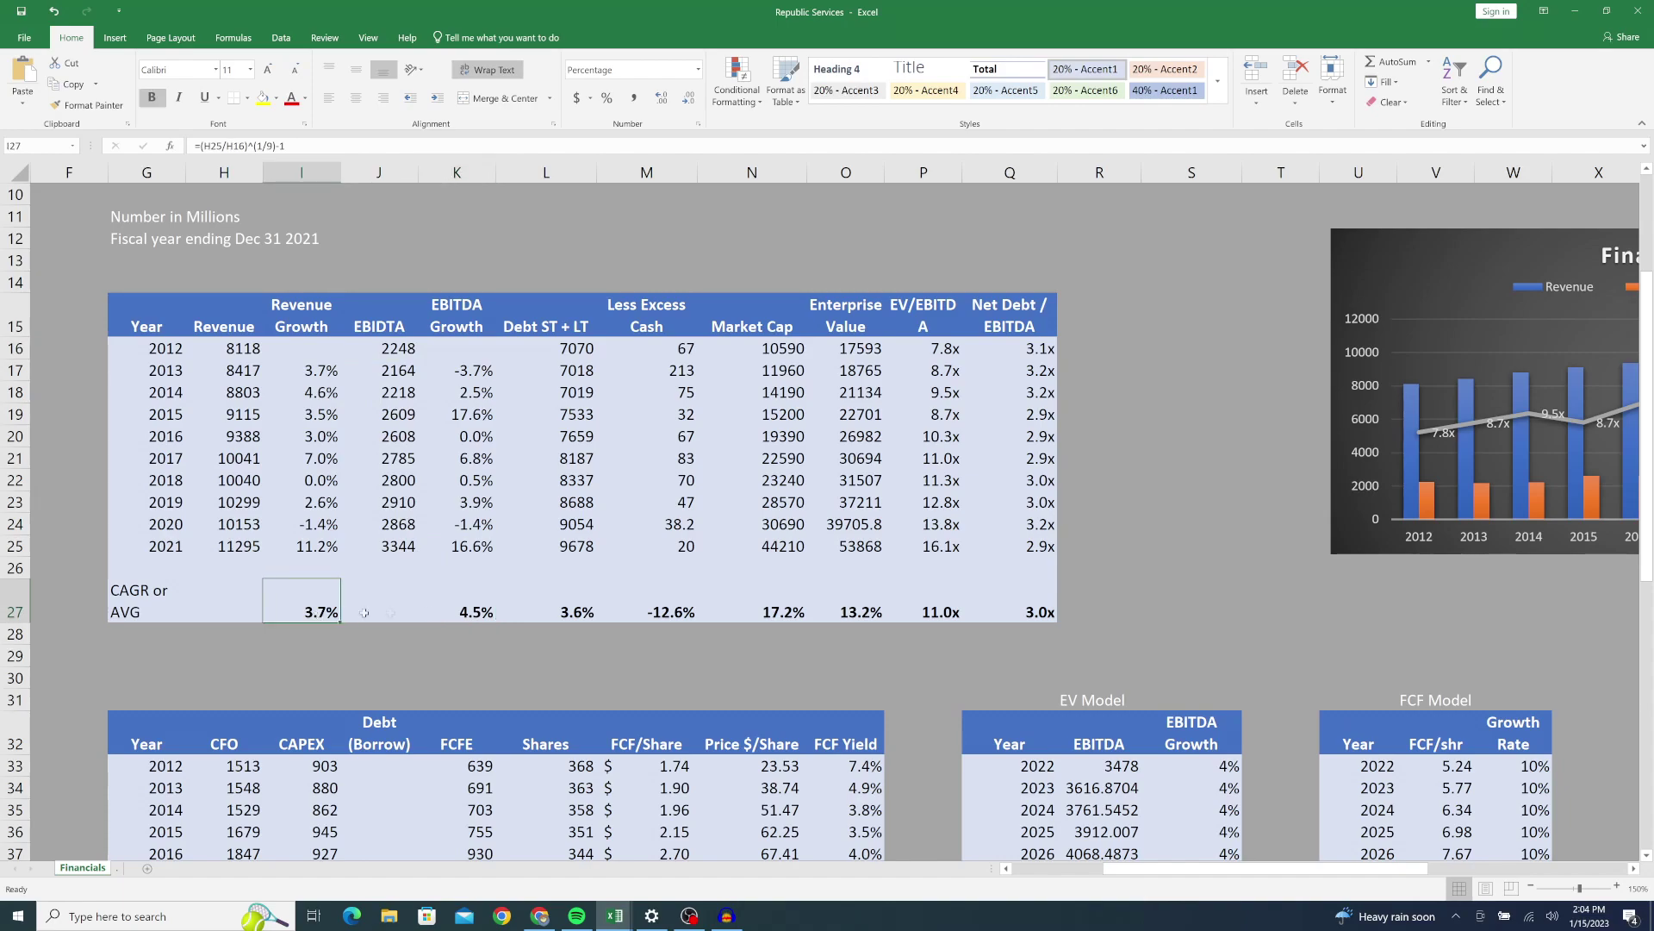
pyautogui.click(465, 613)
pyautogui.click(310, 612)
pyautogui.click(467, 609)
pyautogui.click(315, 611)
pyautogui.click(470, 597)
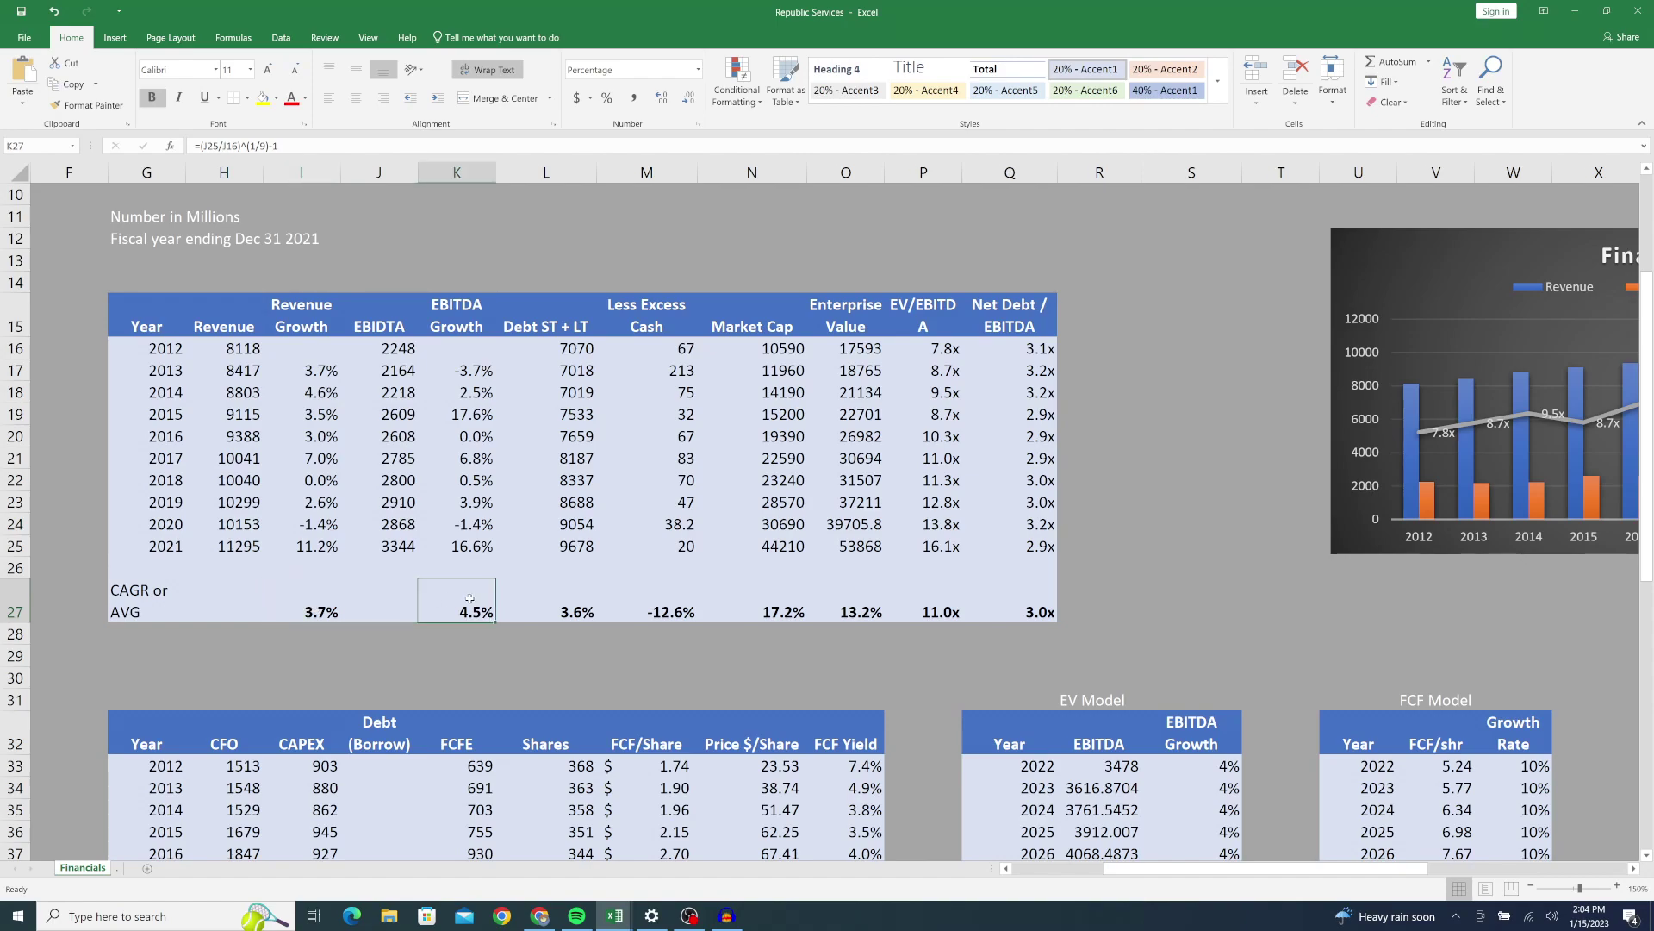
pyautogui.click(306, 602)
pyautogui.click(475, 595)
pyautogui.click(316, 604)
pyautogui.click(476, 602)
# Step: Compare the CAGR of short-term plus long-term debt with the EBITDA growth CAGR
pyautogui.click(570, 607)
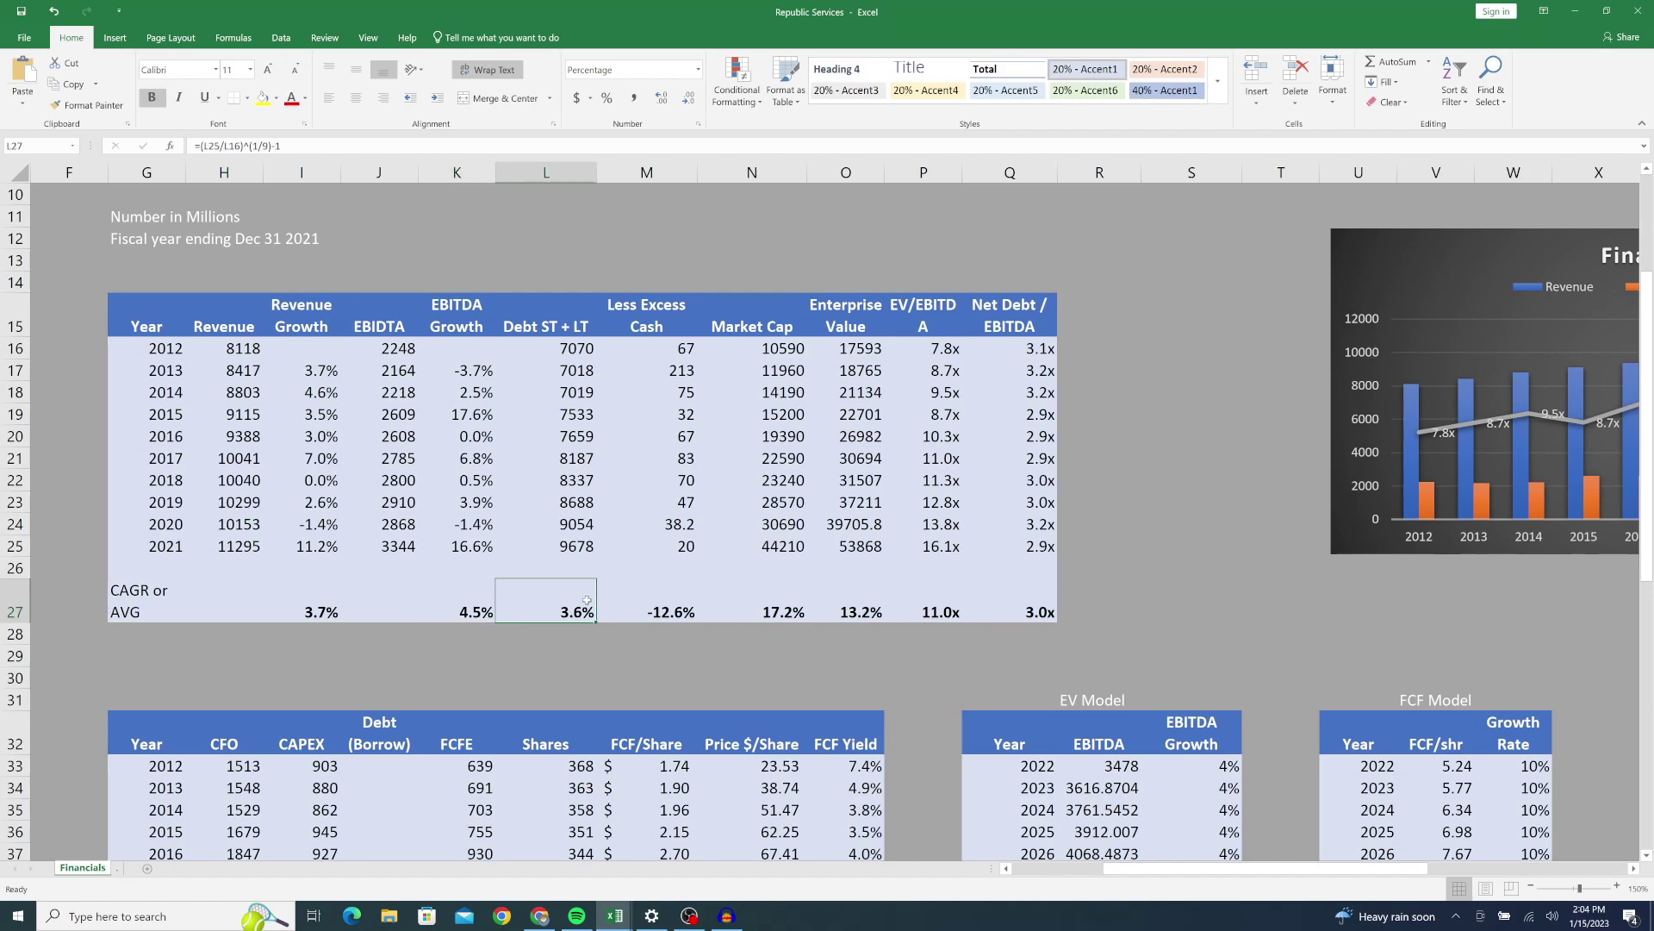
pyautogui.click(481, 603)
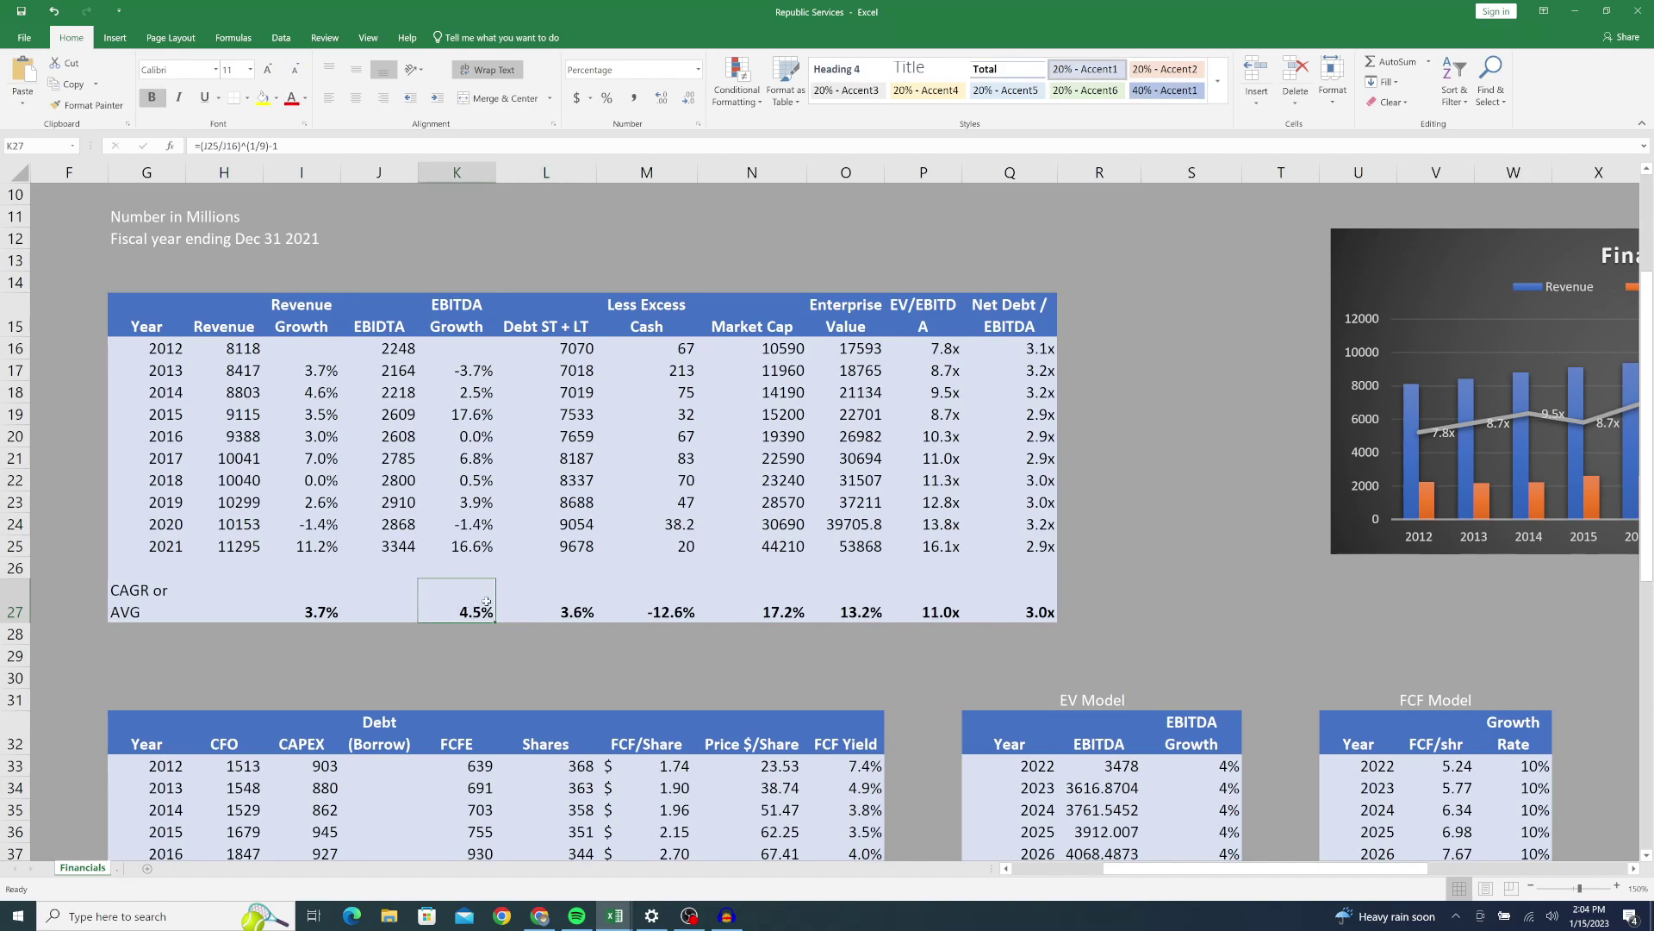
pyautogui.click(564, 594)
pyautogui.click(458, 606)
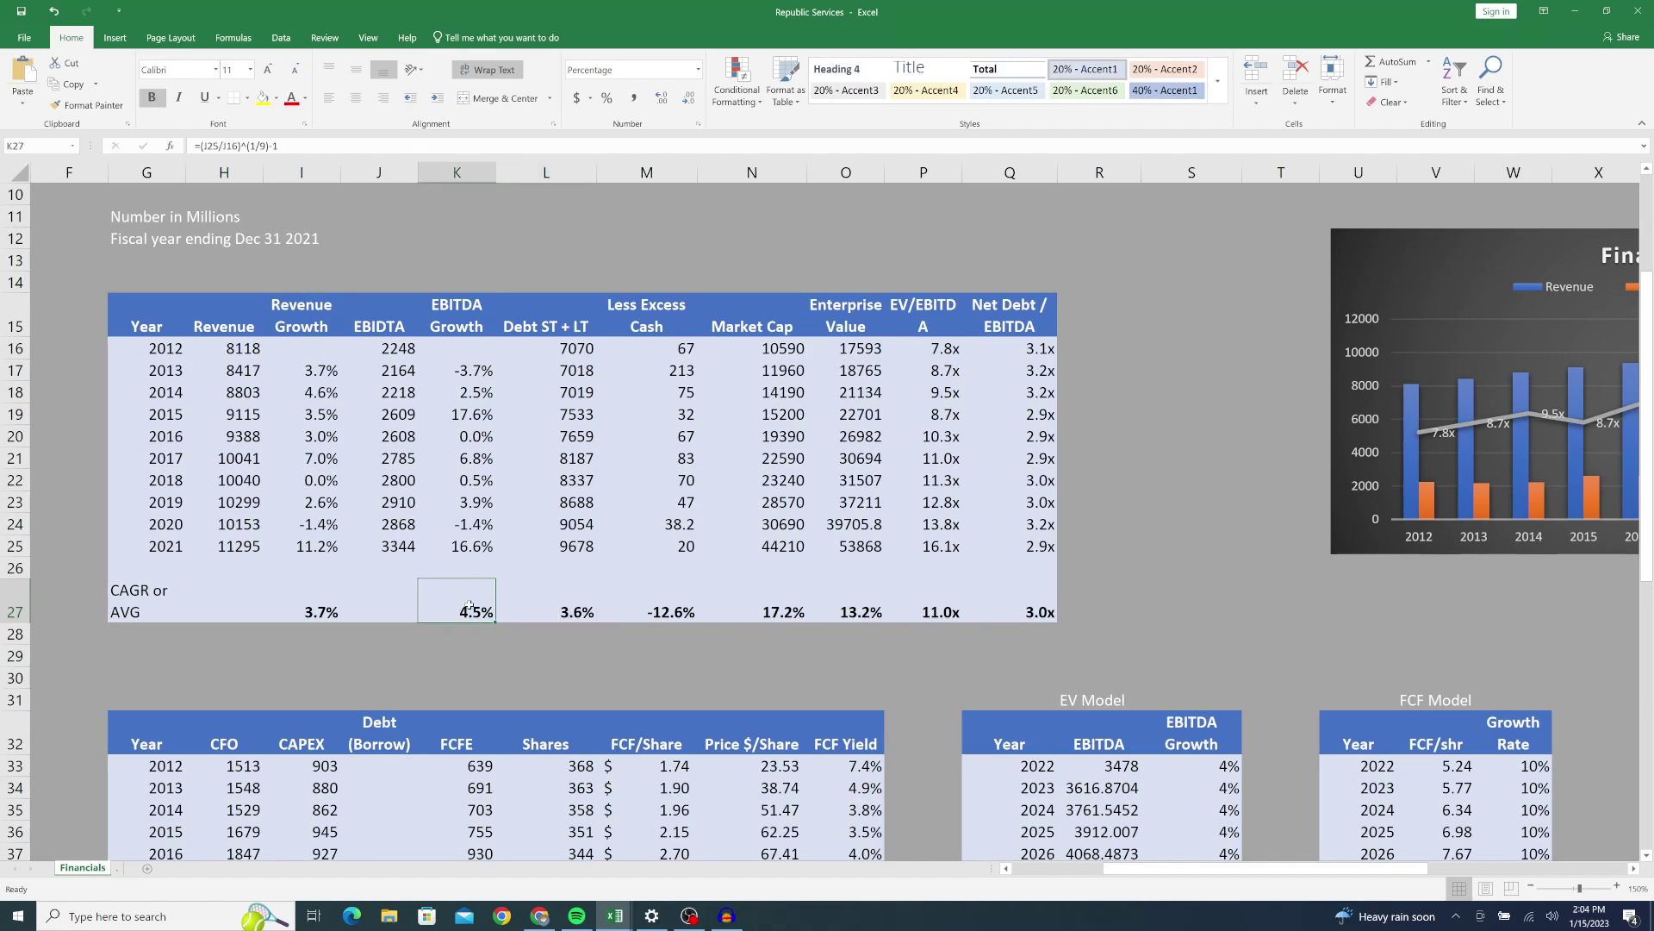
pyautogui.click(547, 595)
pyautogui.click(470, 603)
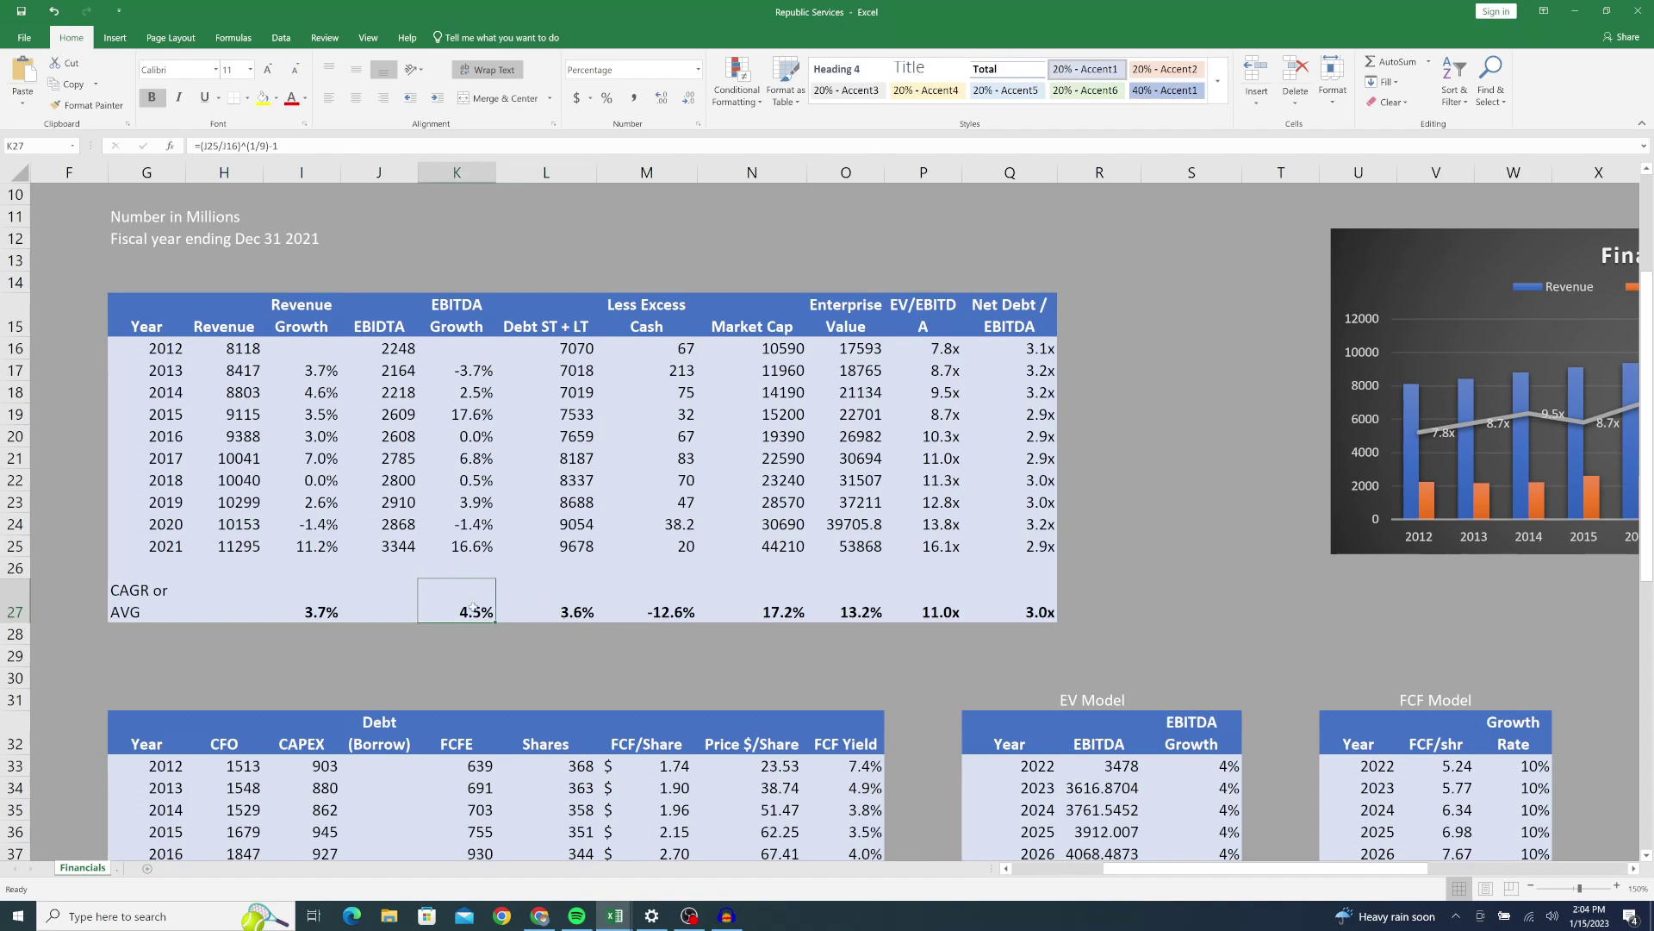
pyautogui.click(560, 603)
pyautogui.click(477, 610)
# Step: Inspect excess cash for 2012 and 2021 and the market cap values between 2012 and 2017
pyautogui.click(642, 357)
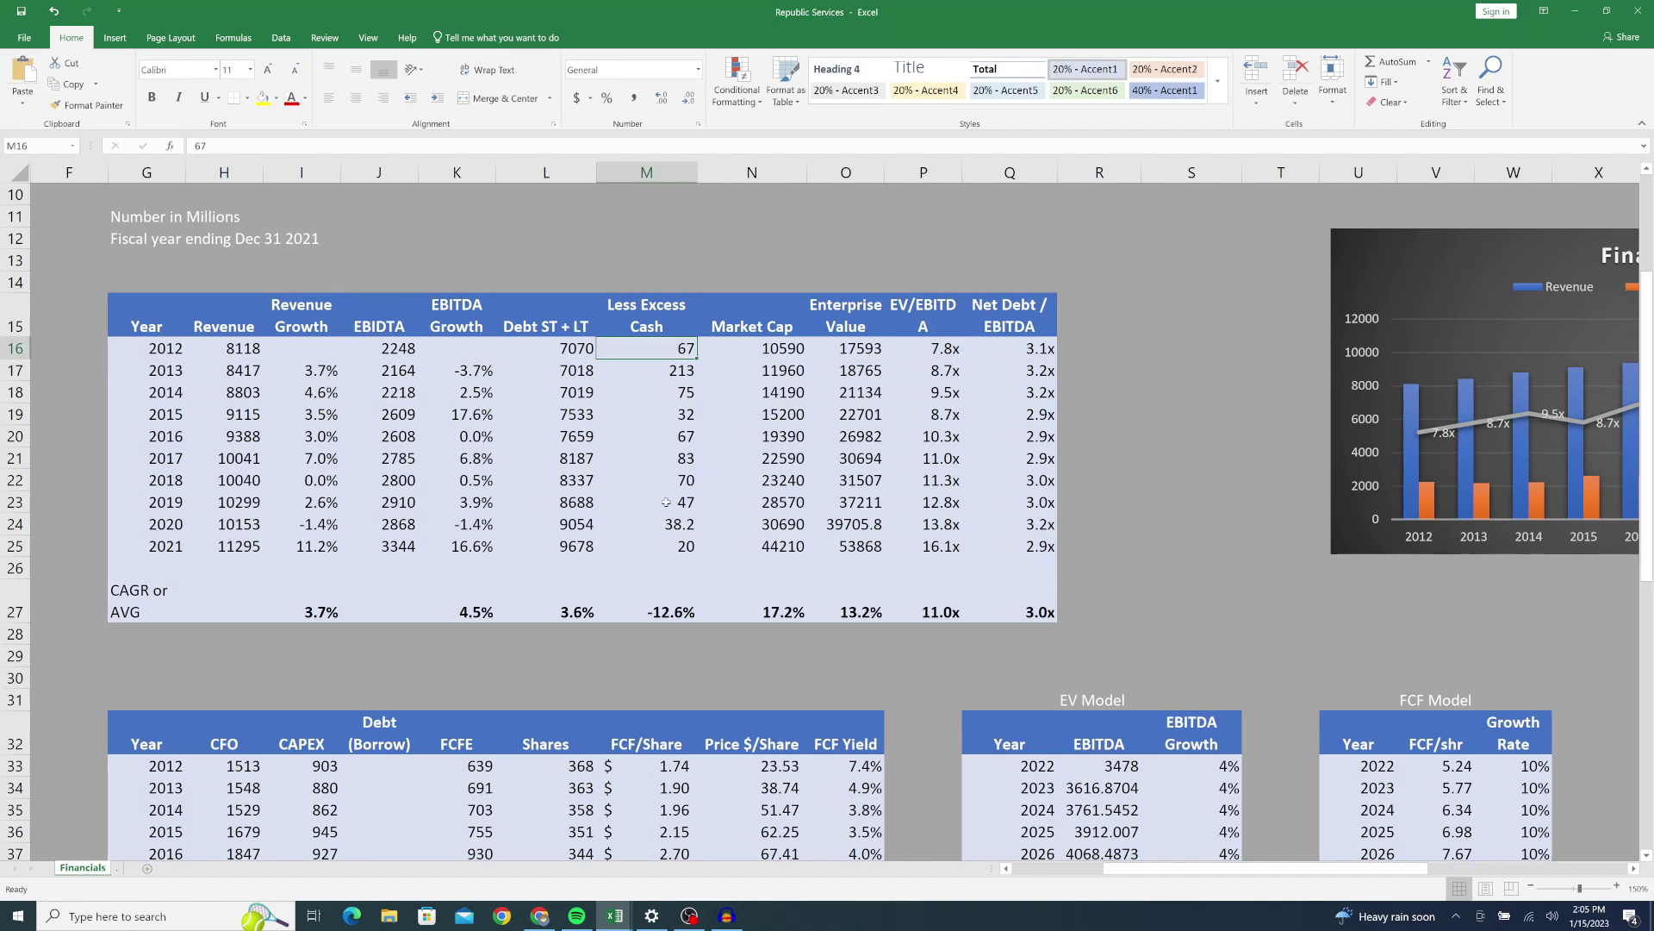
pyautogui.click(663, 548)
pyautogui.click(782, 351)
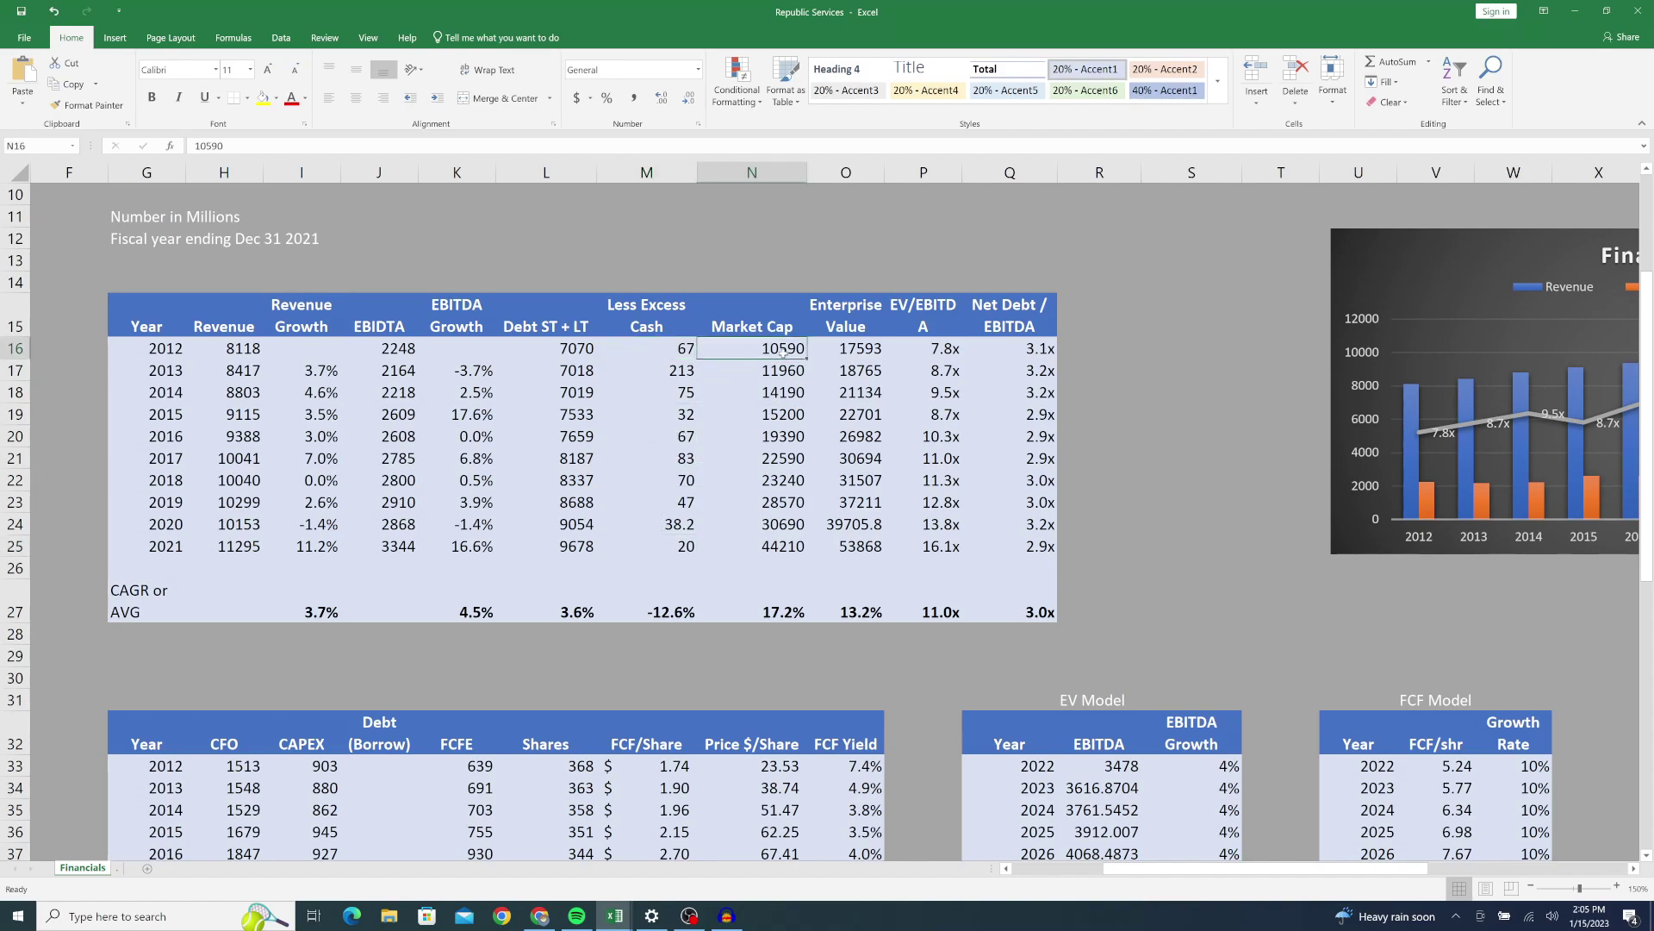
pyautogui.click(773, 389)
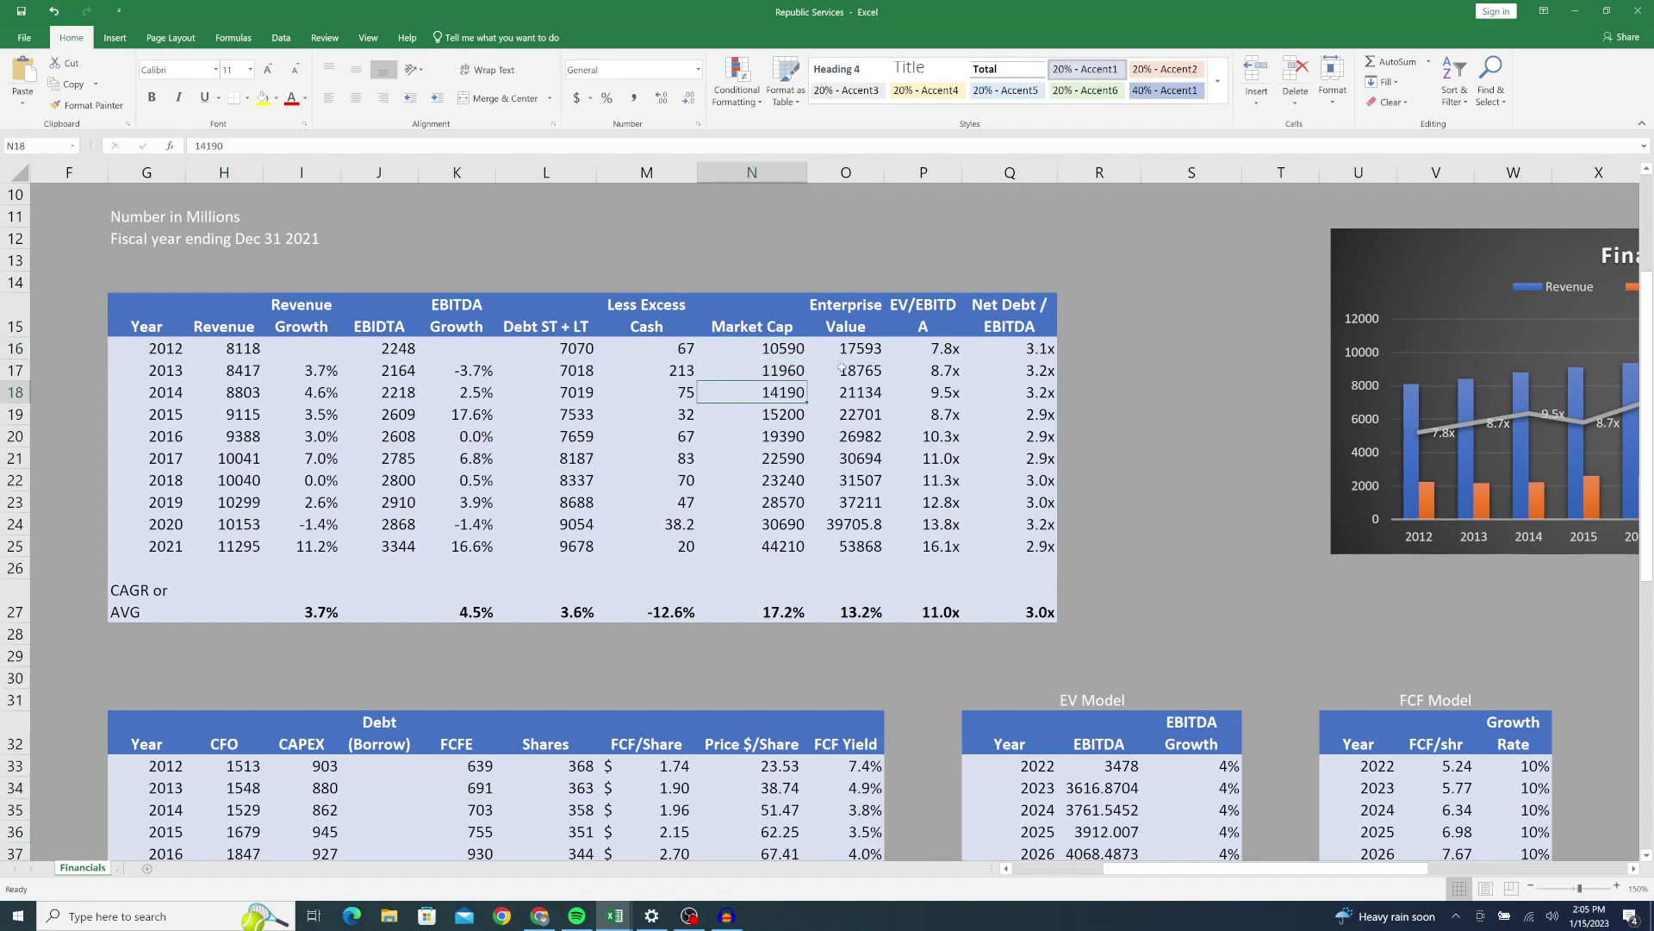
pyautogui.click(765, 348)
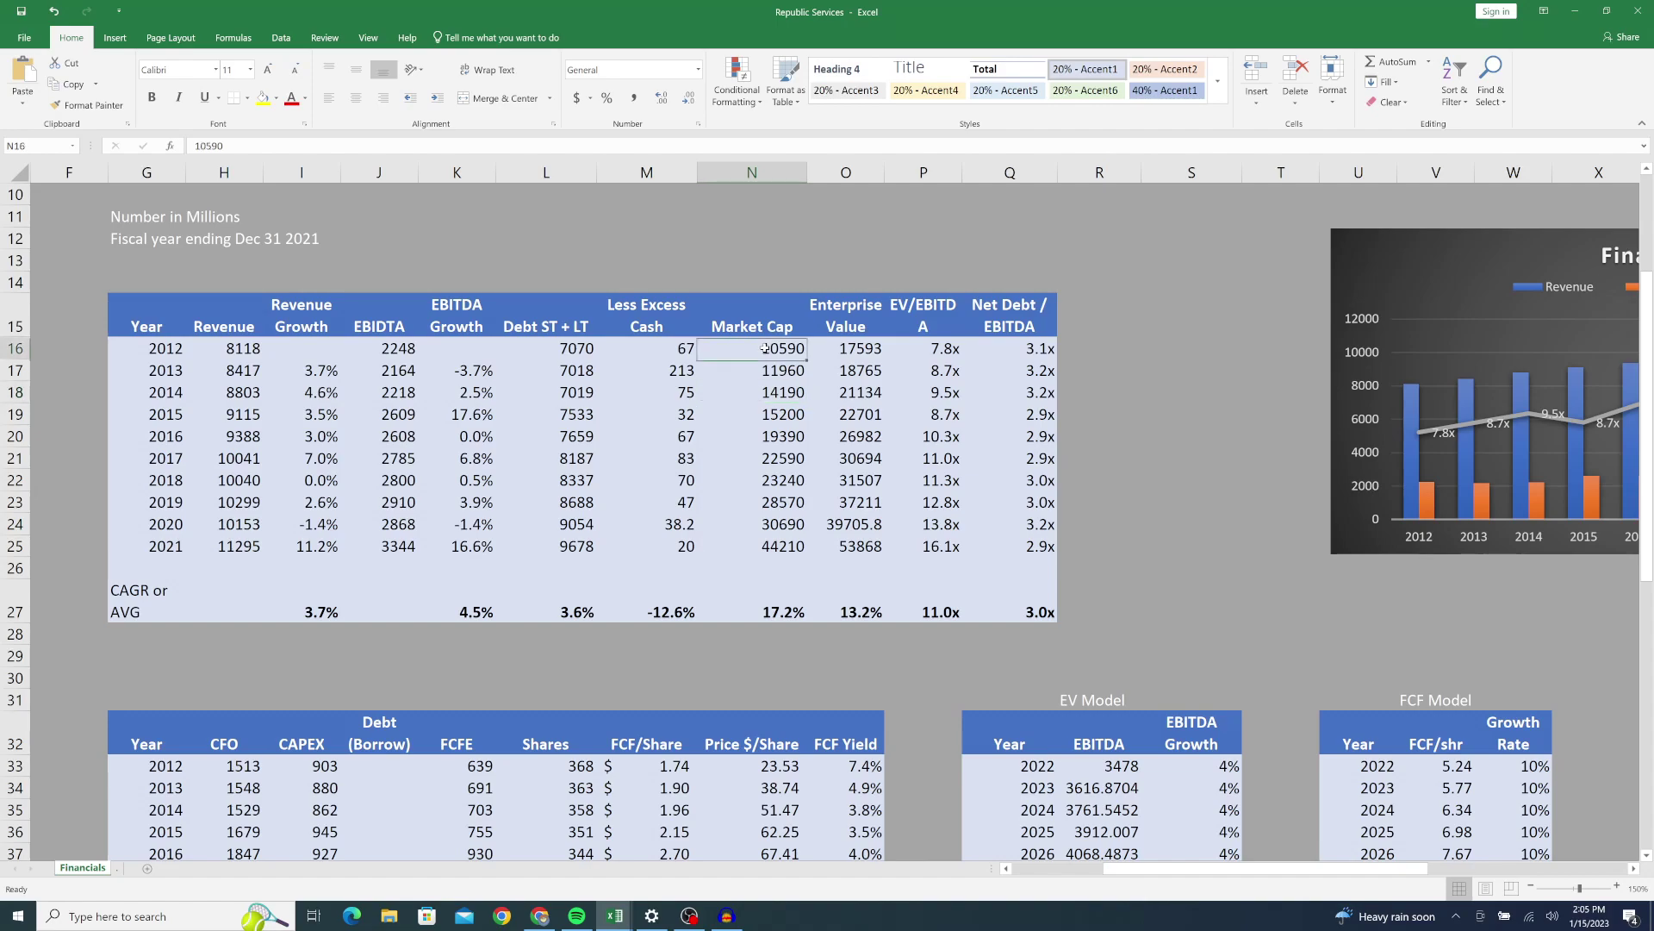
pyautogui.click(778, 460)
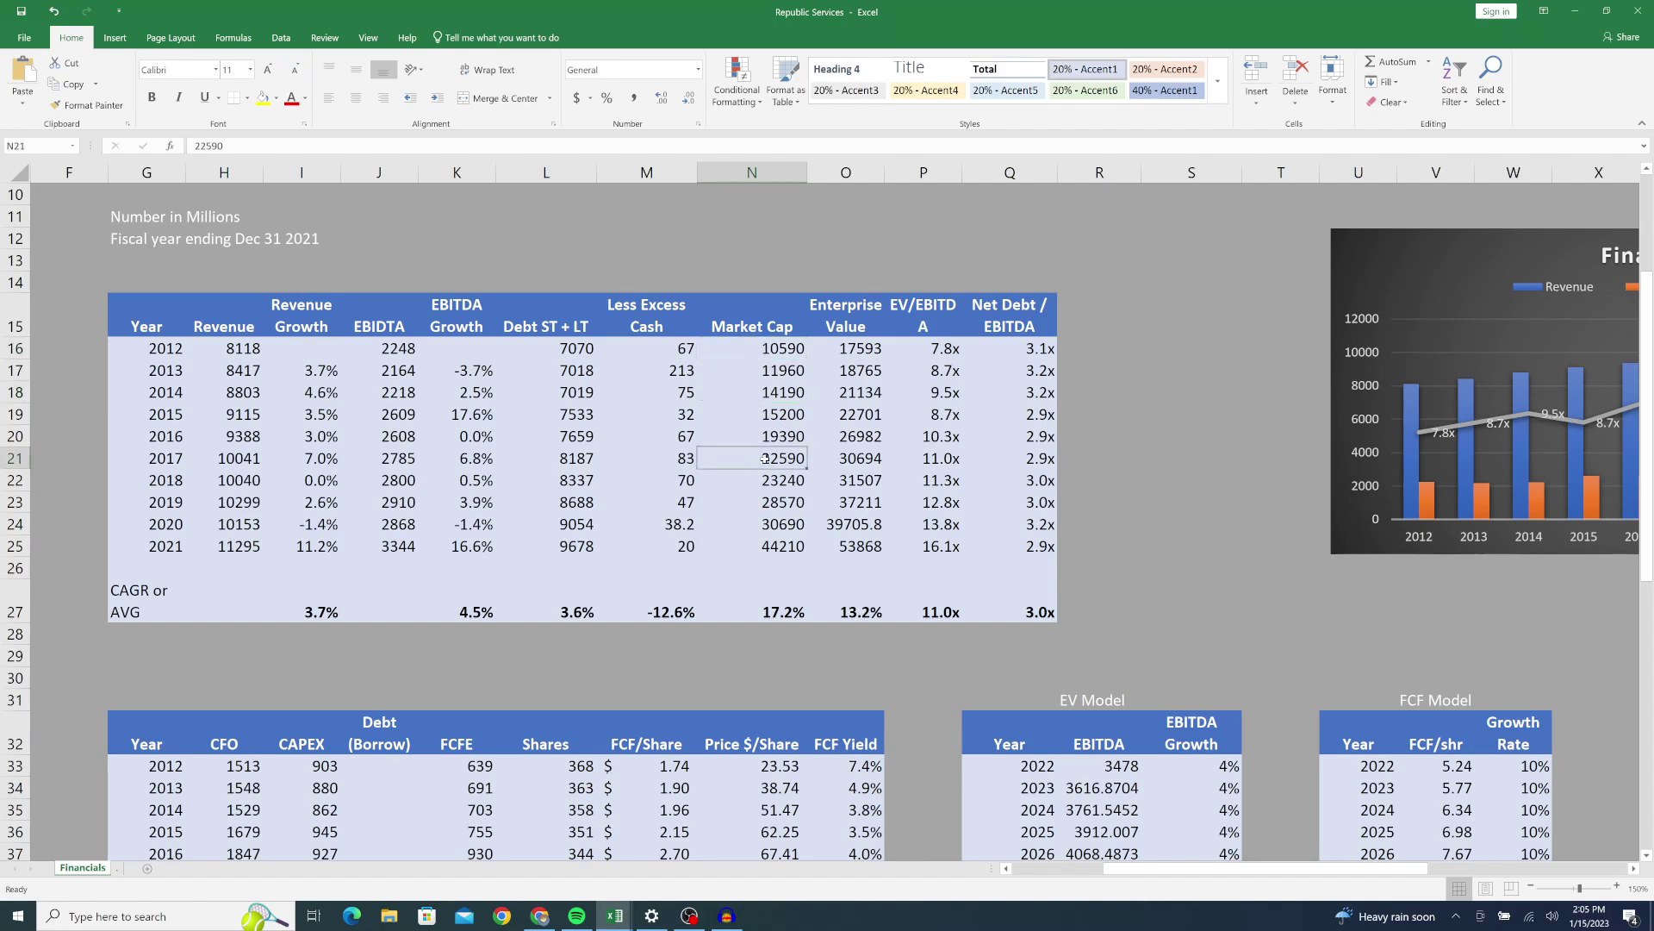
# Step: Examine the market cap values year by year from 2018 through 2021
pyautogui.click(771, 489)
pyautogui.click(775, 502)
pyautogui.click(778, 482)
pyautogui.moveTo(771, 501)
pyautogui.mouseDown()
pyautogui.moveTo(767, 548)
pyautogui.moveTo(766, 504)
pyautogui.moveTo(762, 545)
pyautogui.moveTo(782, 503)
pyautogui.mouseUp()
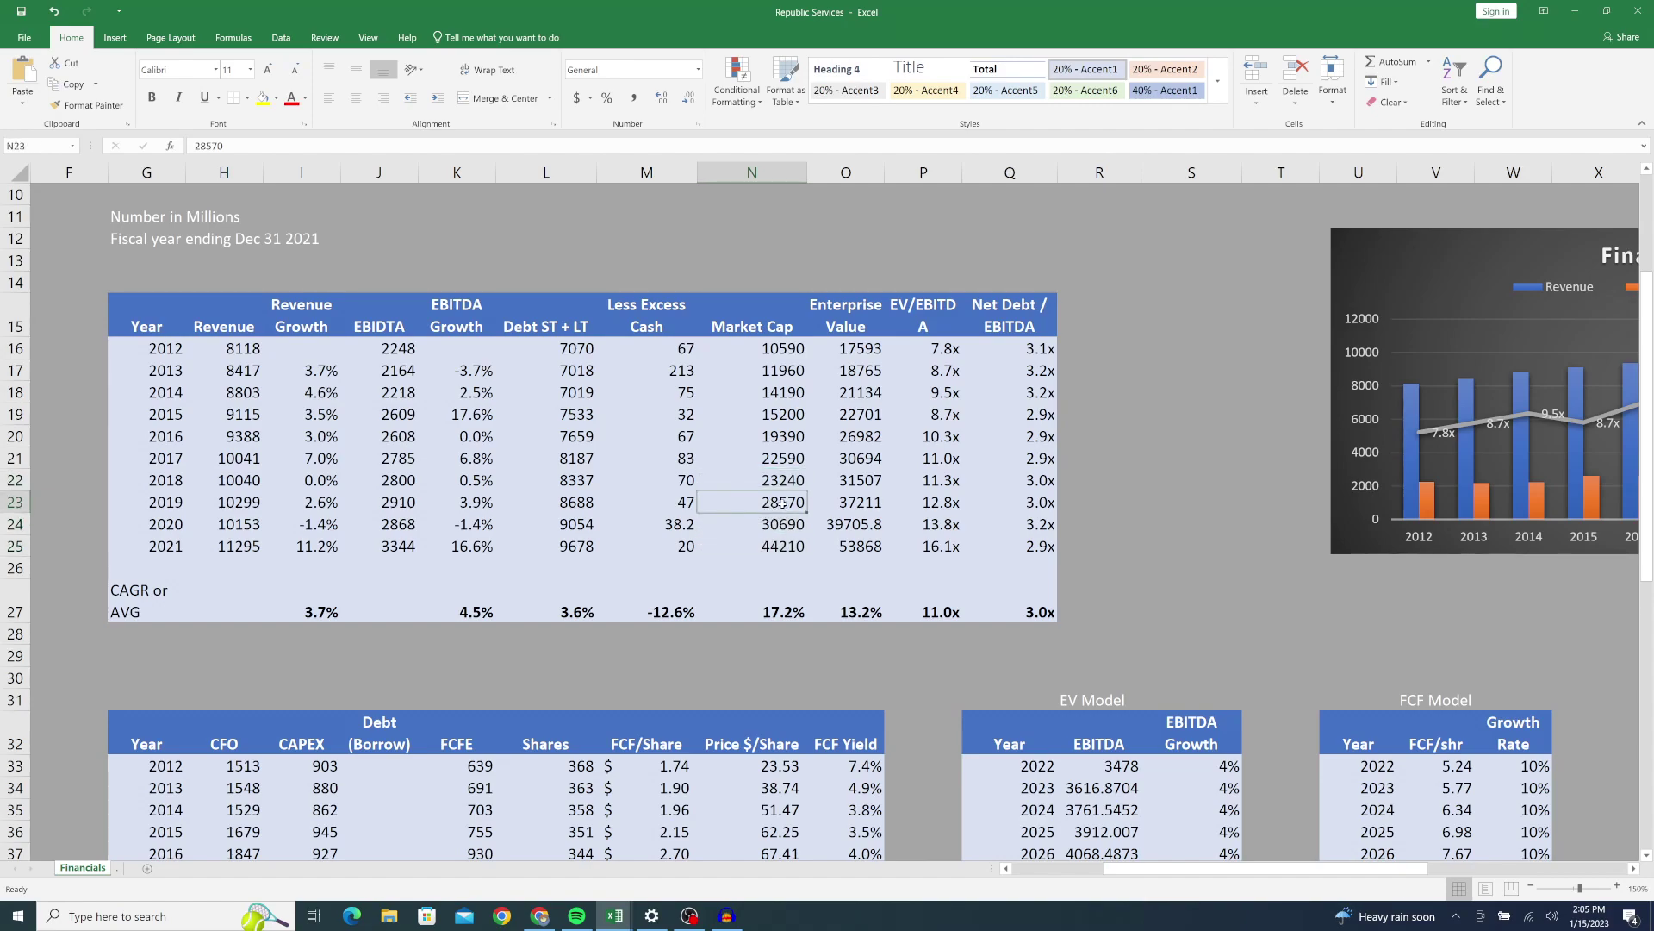
pyautogui.click(777, 548)
pyautogui.click(783, 524)
pyautogui.click(779, 502)
pyautogui.click(758, 480)
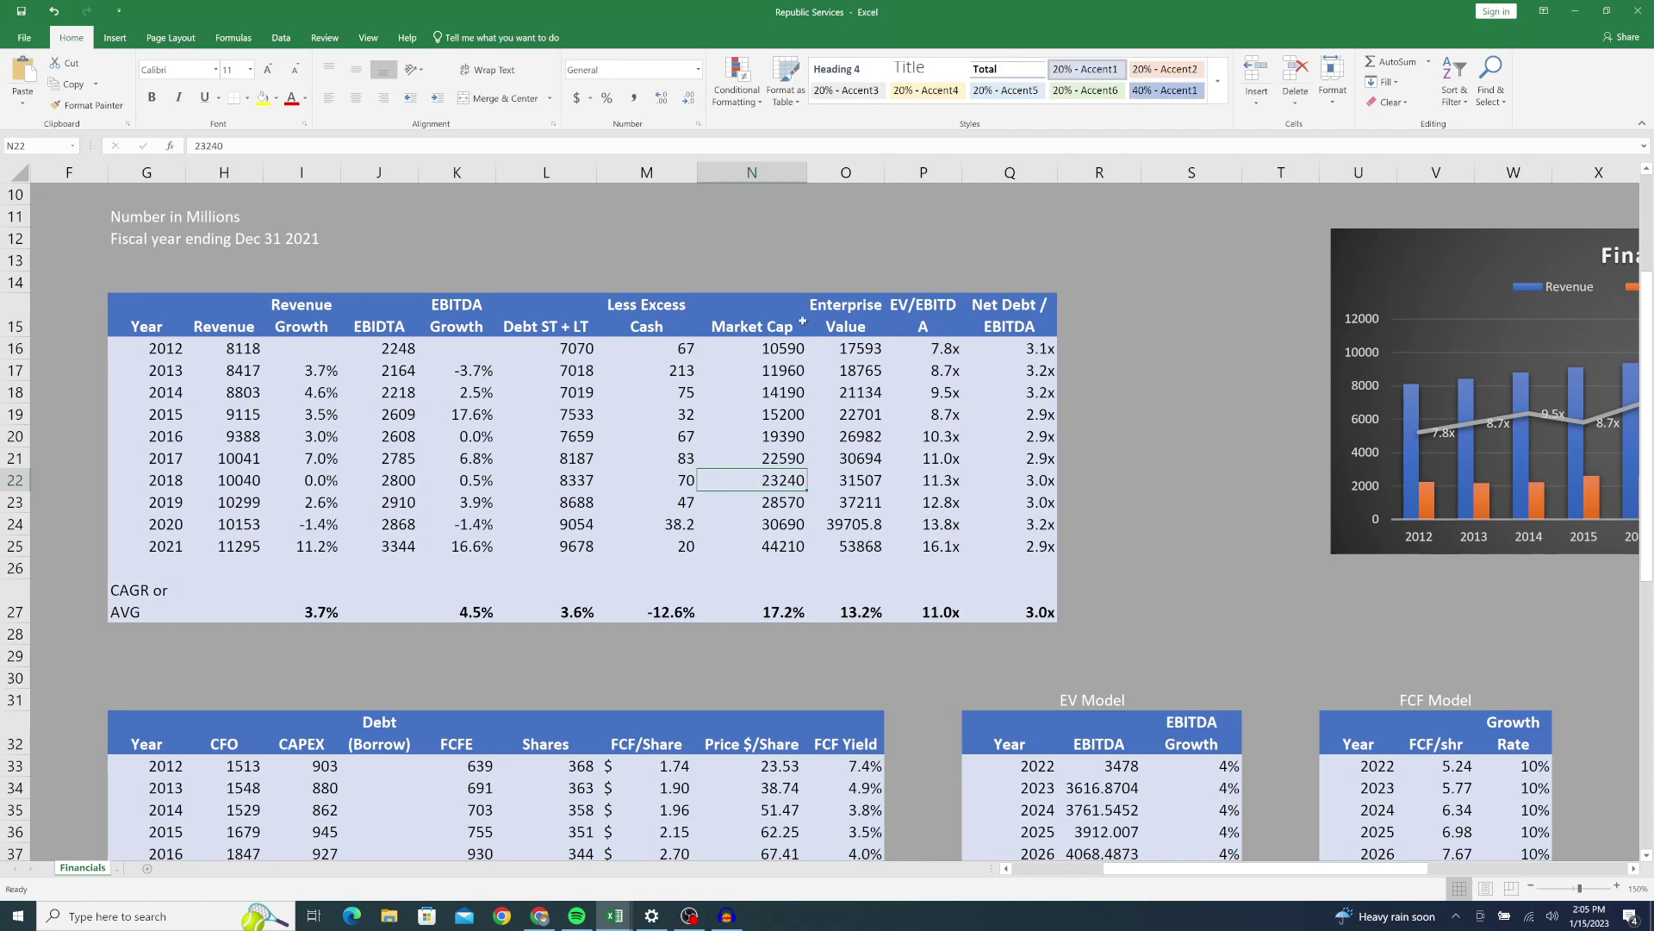
# Step: Examine enterprise value for 2012, 2018, 2019 and 2021 alongside the market cap for 2019 to 2021
pyautogui.click(853, 347)
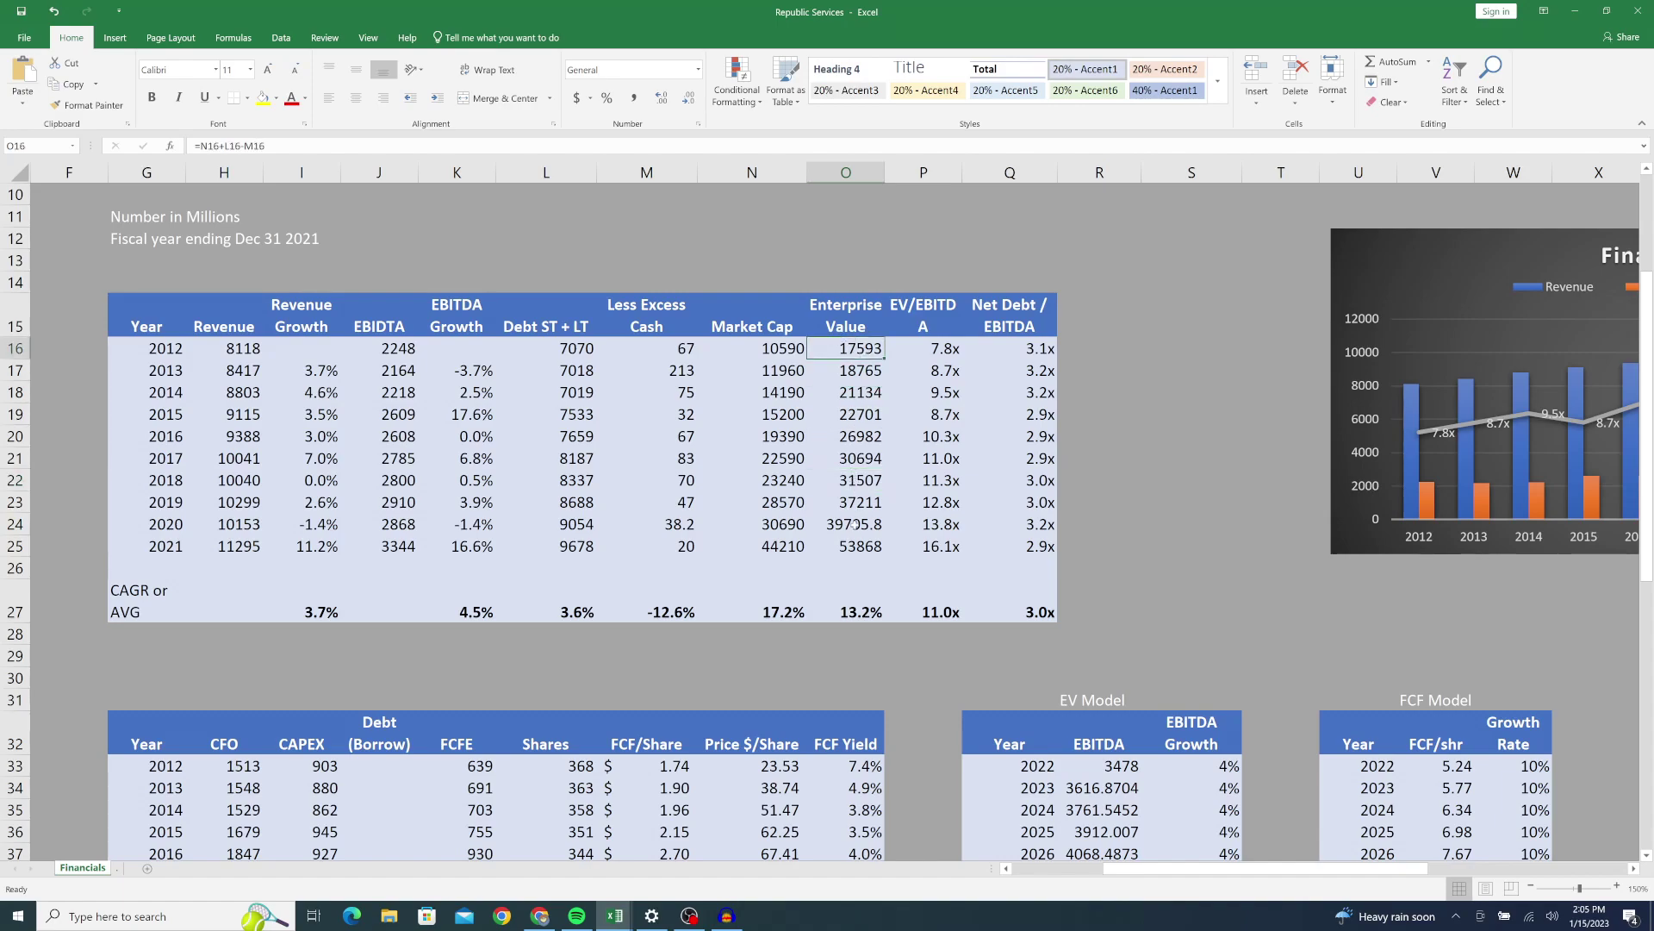
pyautogui.click(866, 501)
pyautogui.click(883, 482)
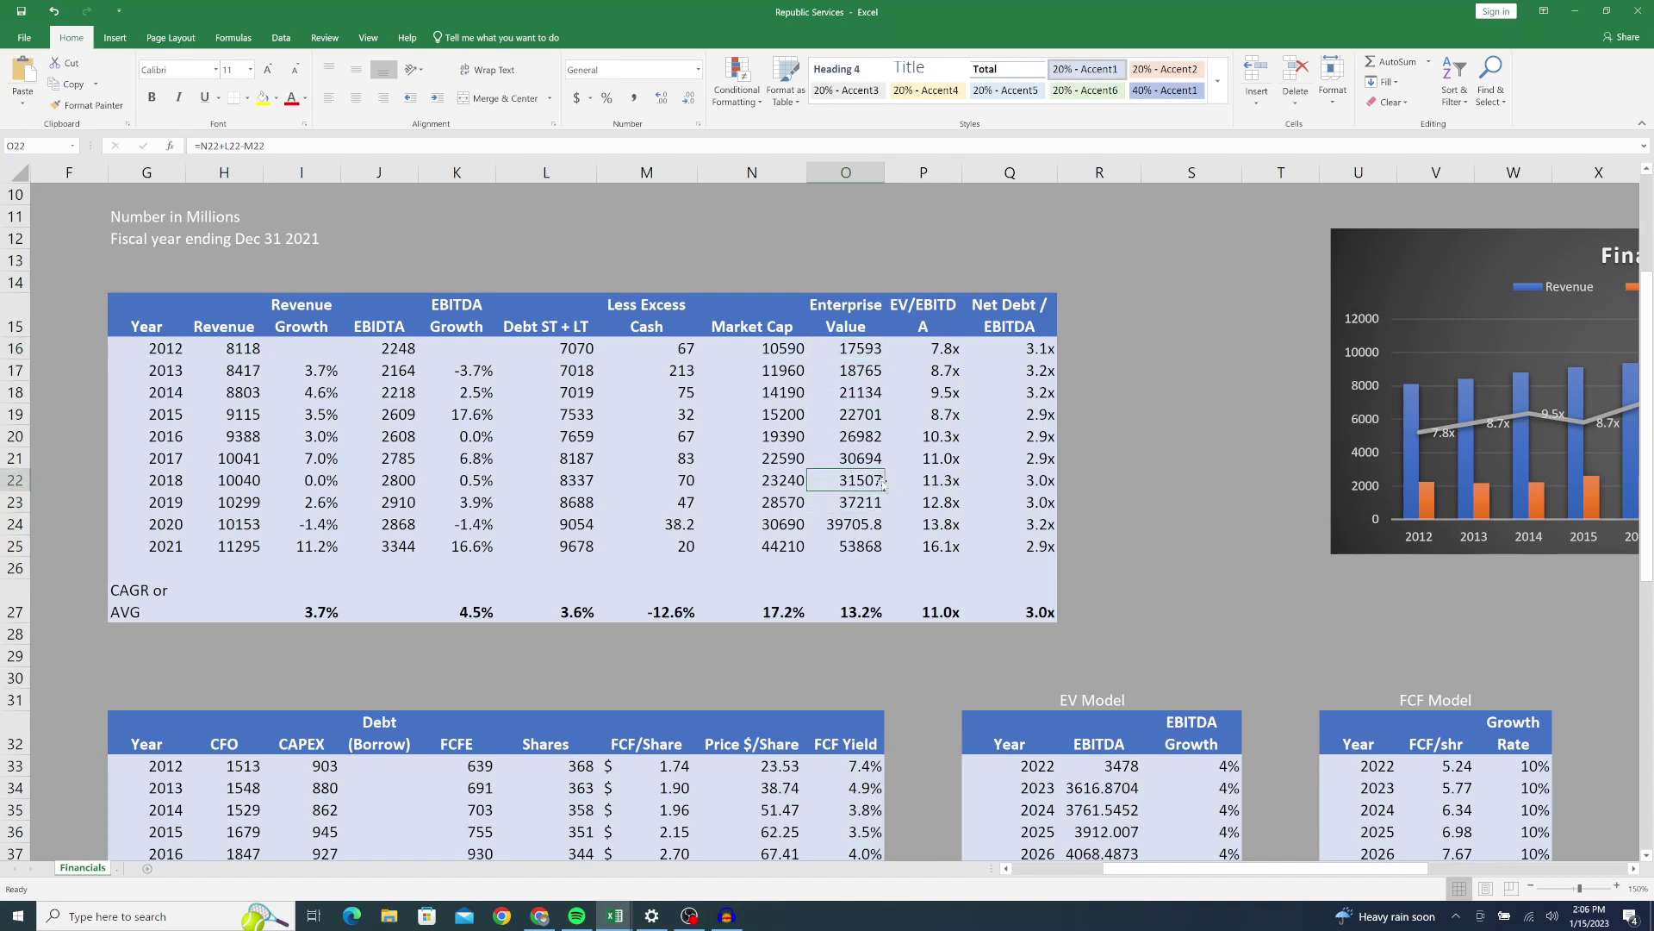
pyautogui.click(857, 503)
pyautogui.click(856, 550)
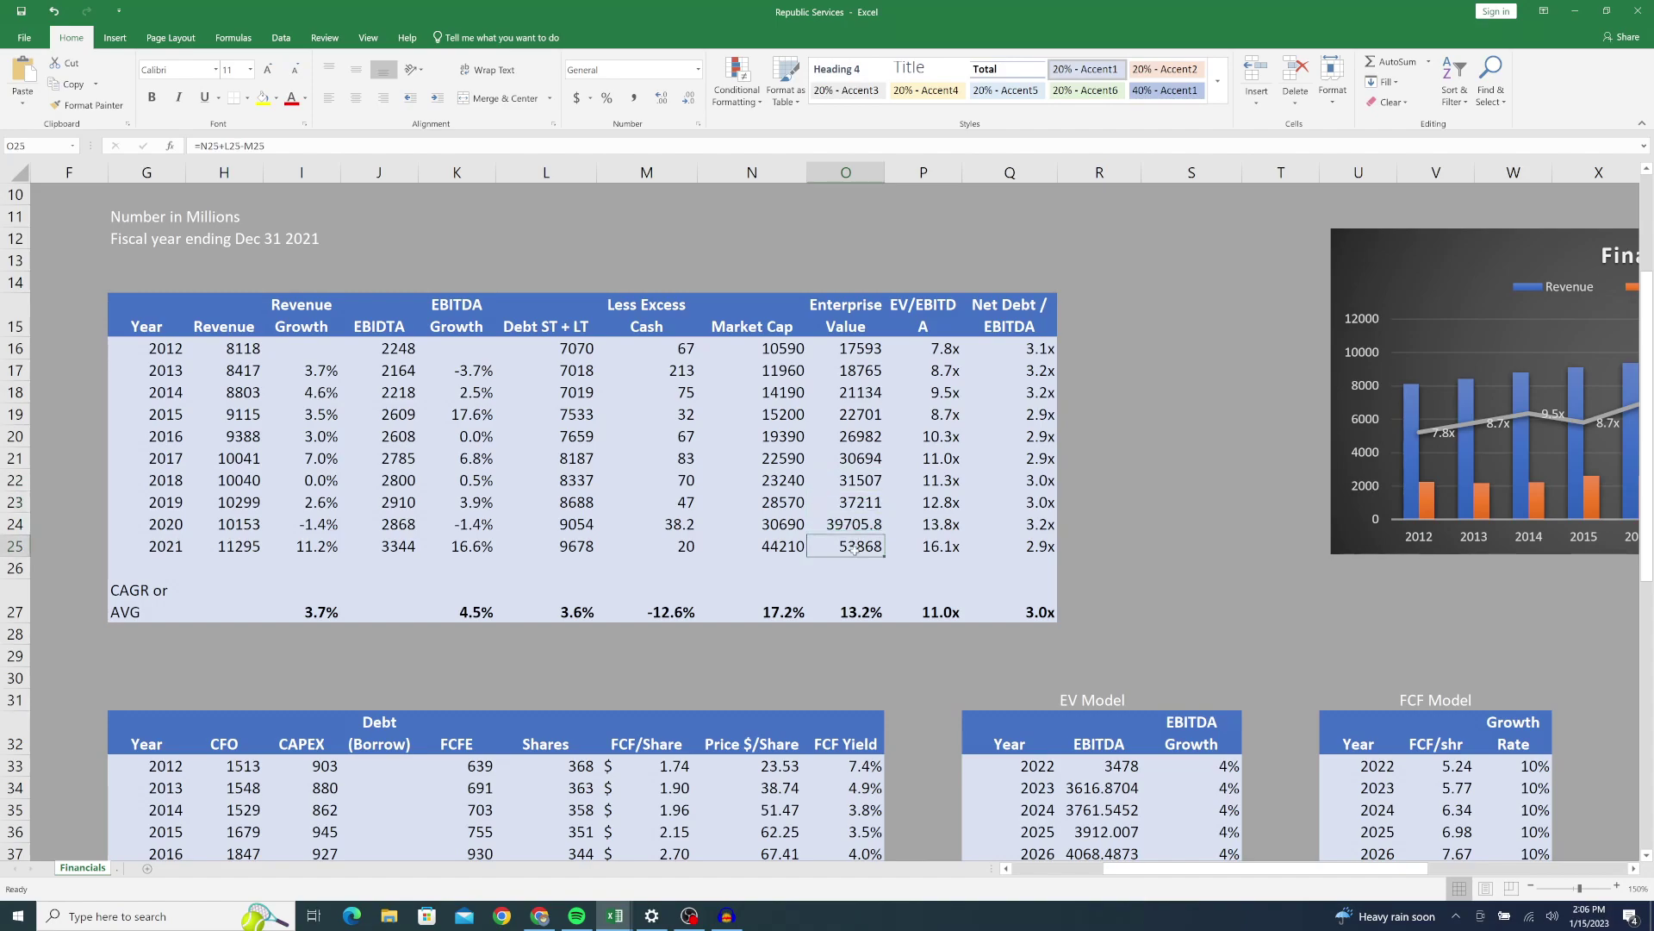
pyautogui.click(779, 545)
pyautogui.click(788, 523)
pyautogui.click(803, 502)
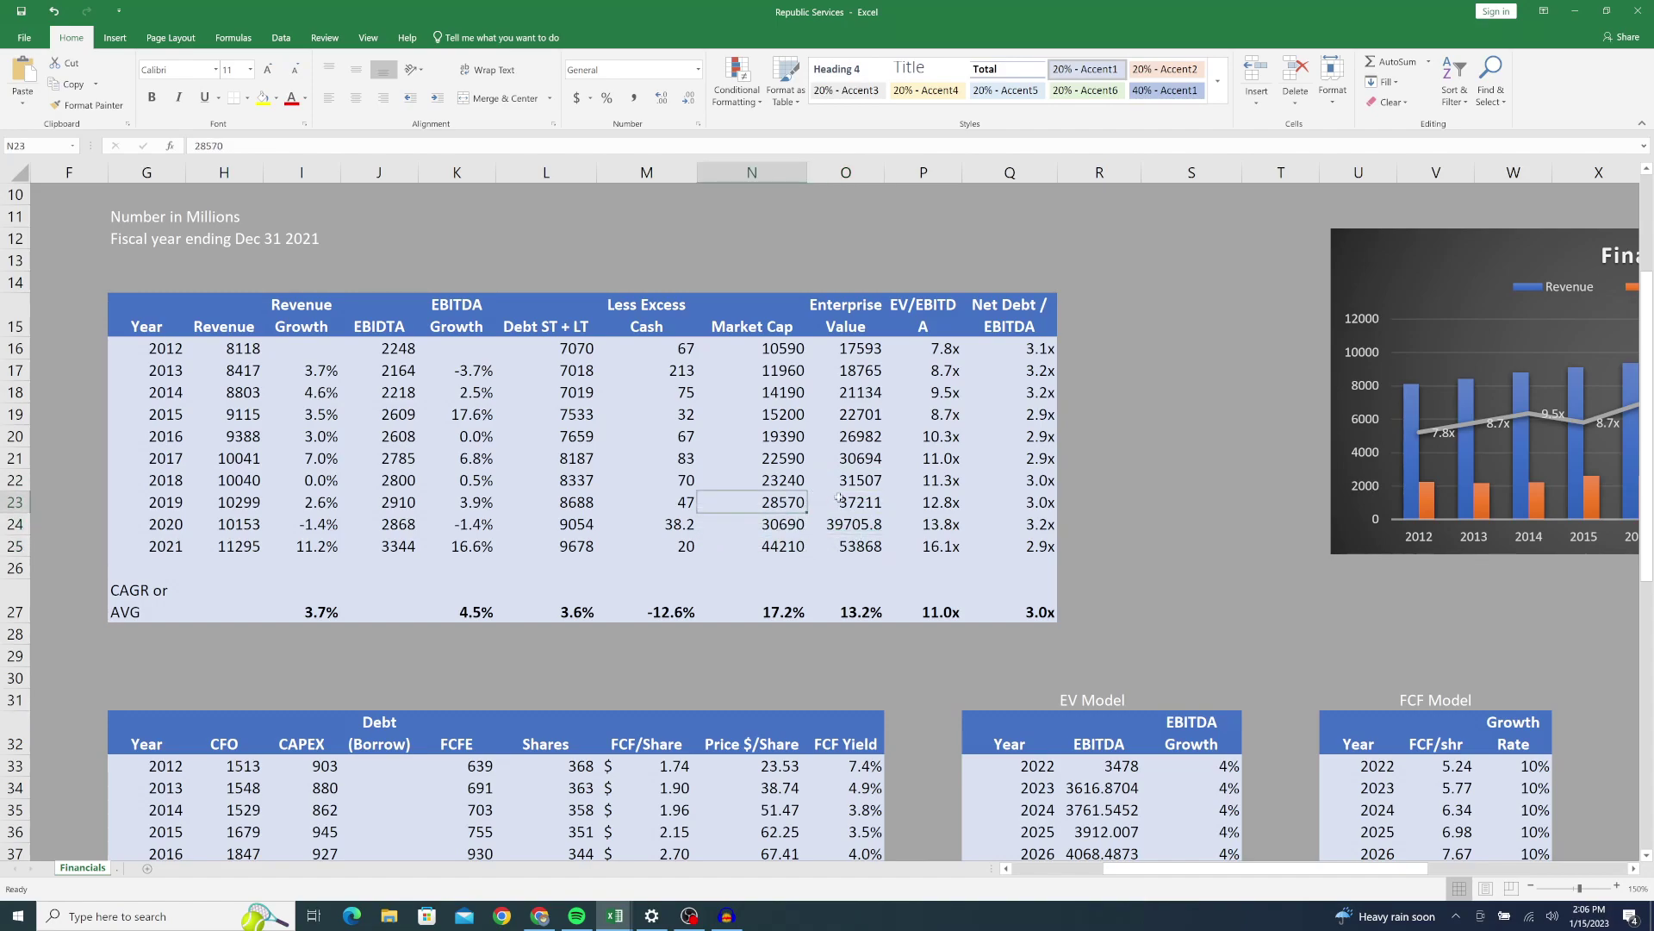
pyautogui.click(837, 499)
# Step: Examine the EV/EBITDA multiples from 2012 onward, comparing the 2012 and 2021 endpoints and checking 2013 to 2019 individually
pyautogui.click(937, 355)
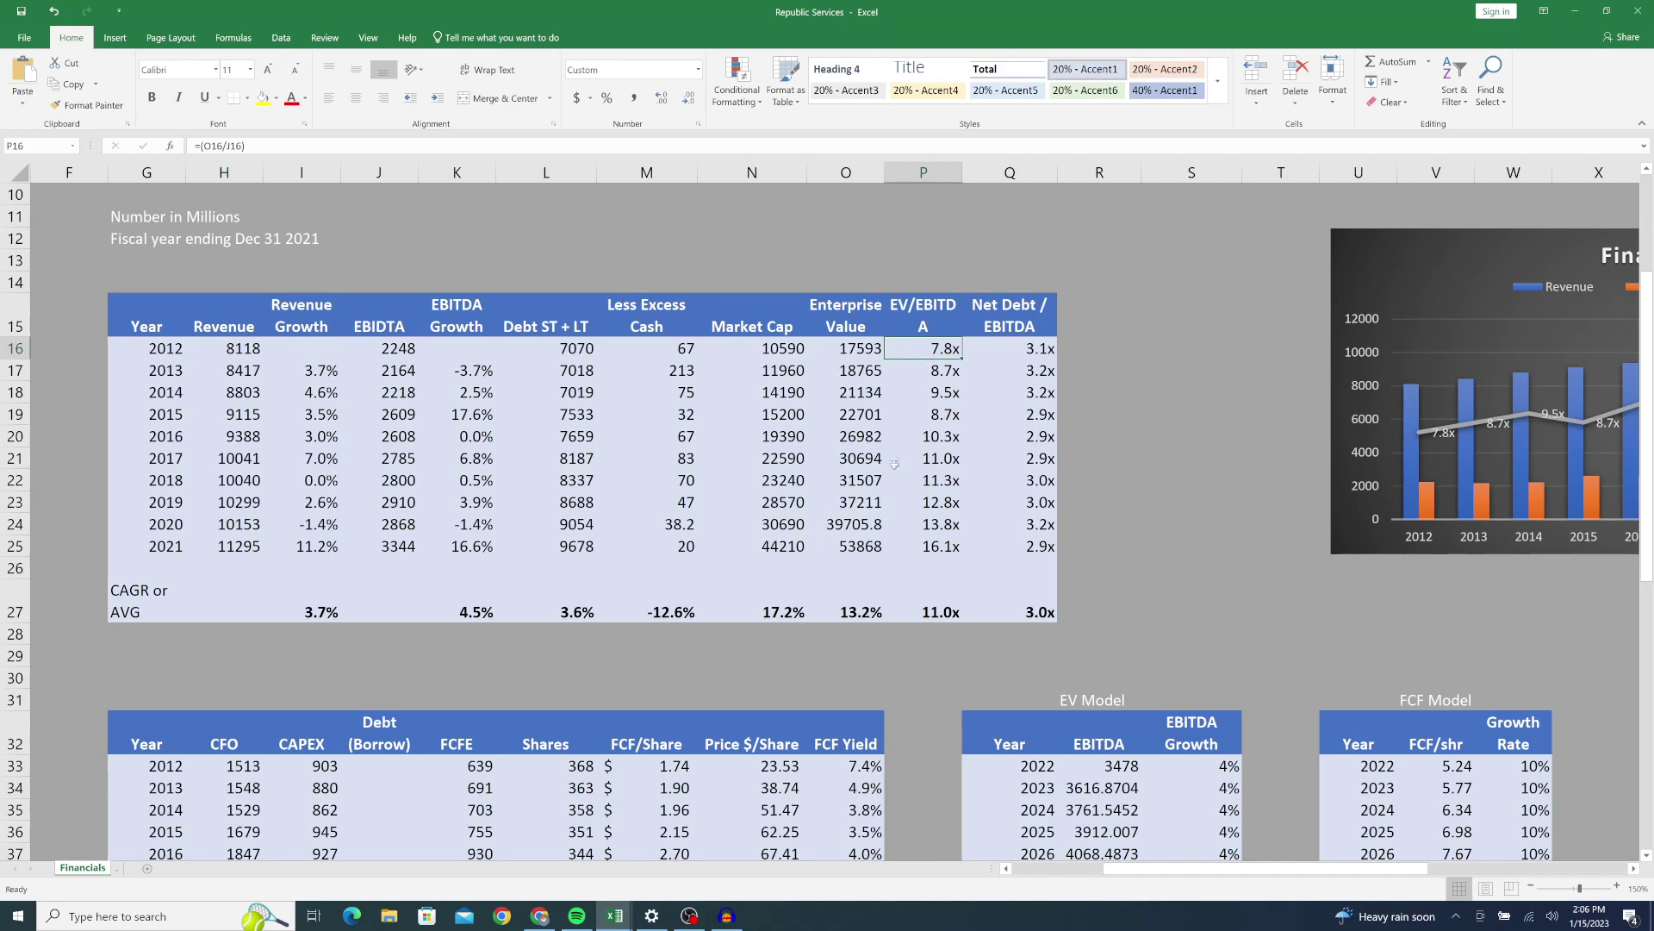
pyautogui.click(946, 546)
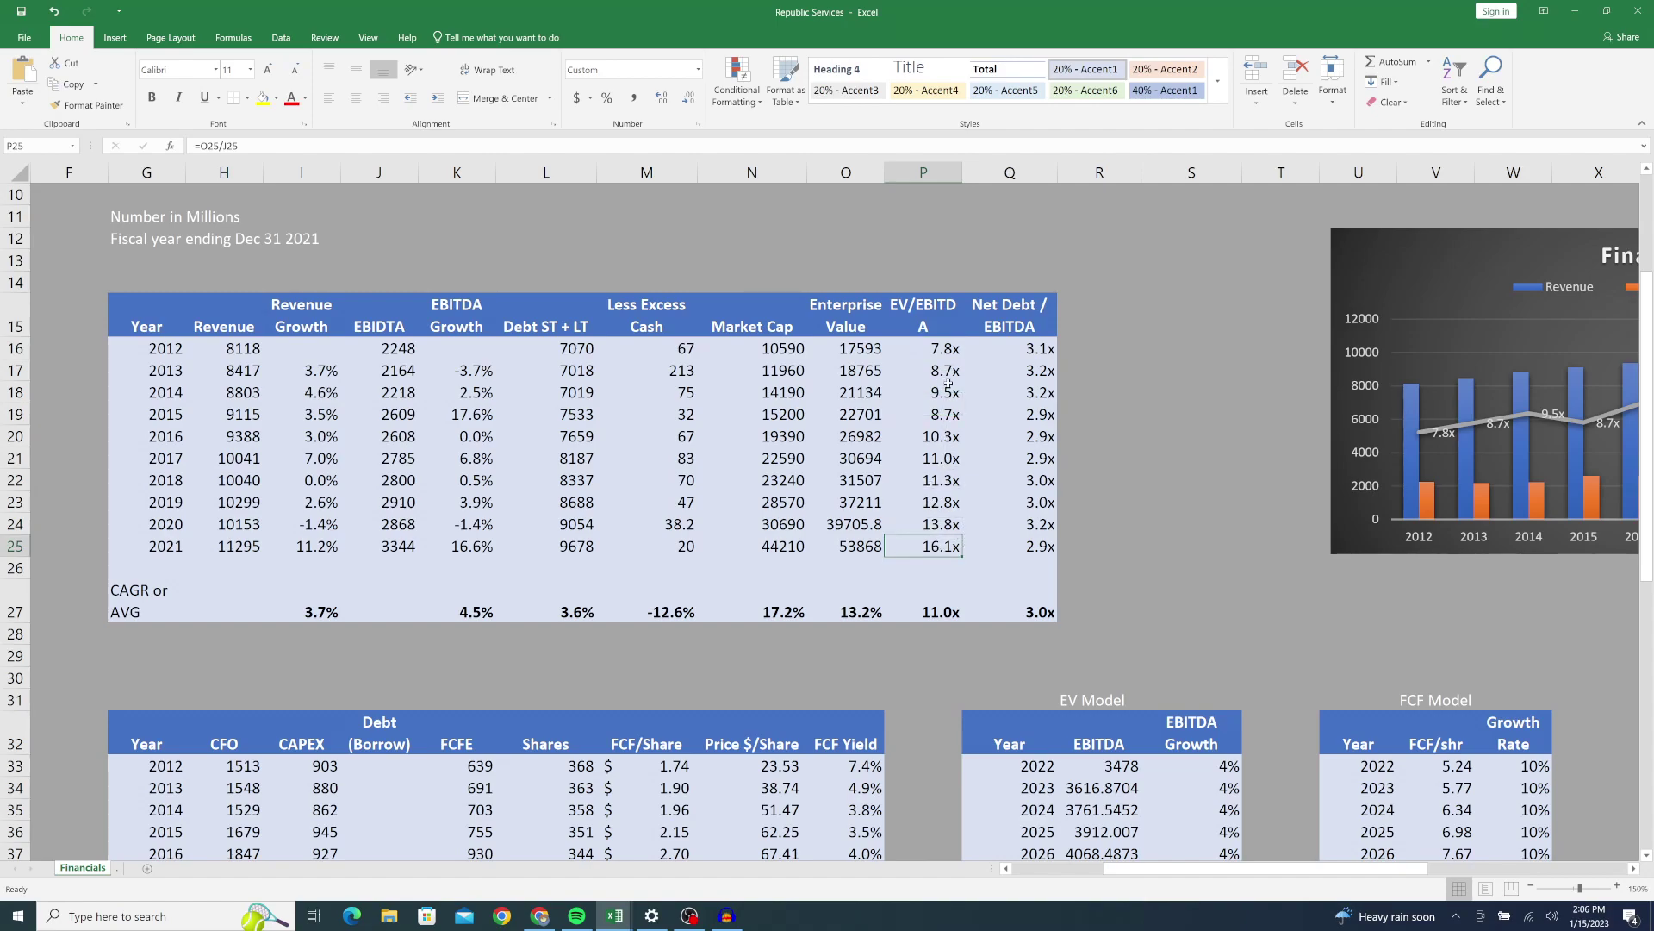
pyautogui.click(947, 348)
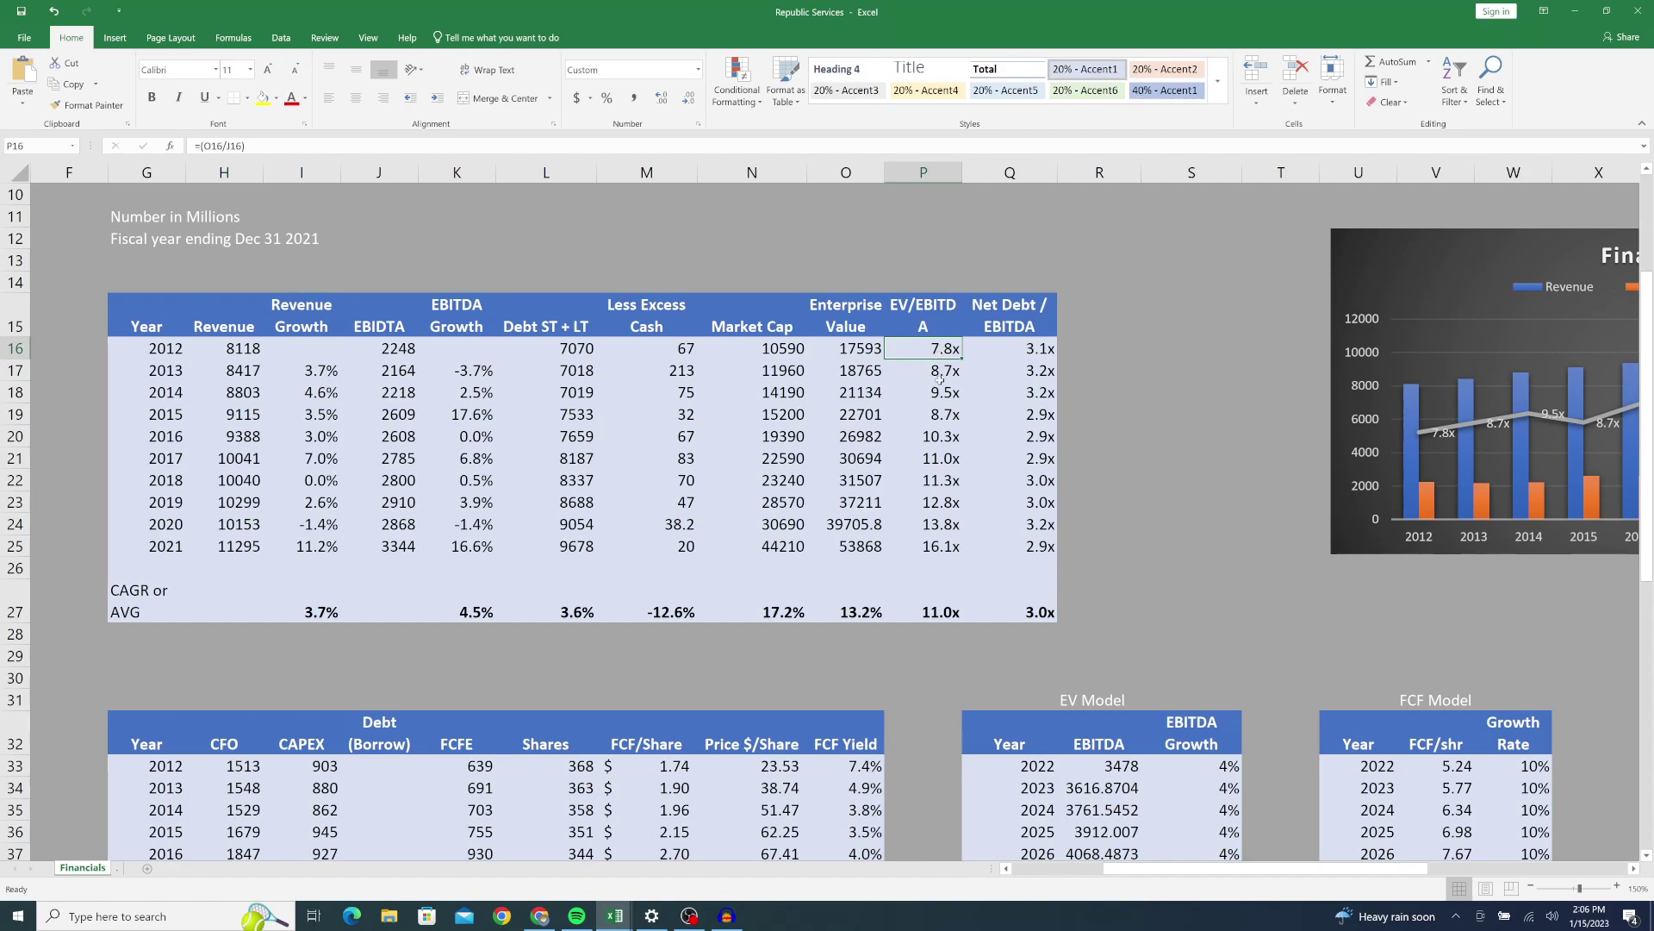
pyautogui.click(941, 372)
pyautogui.click(934, 394)
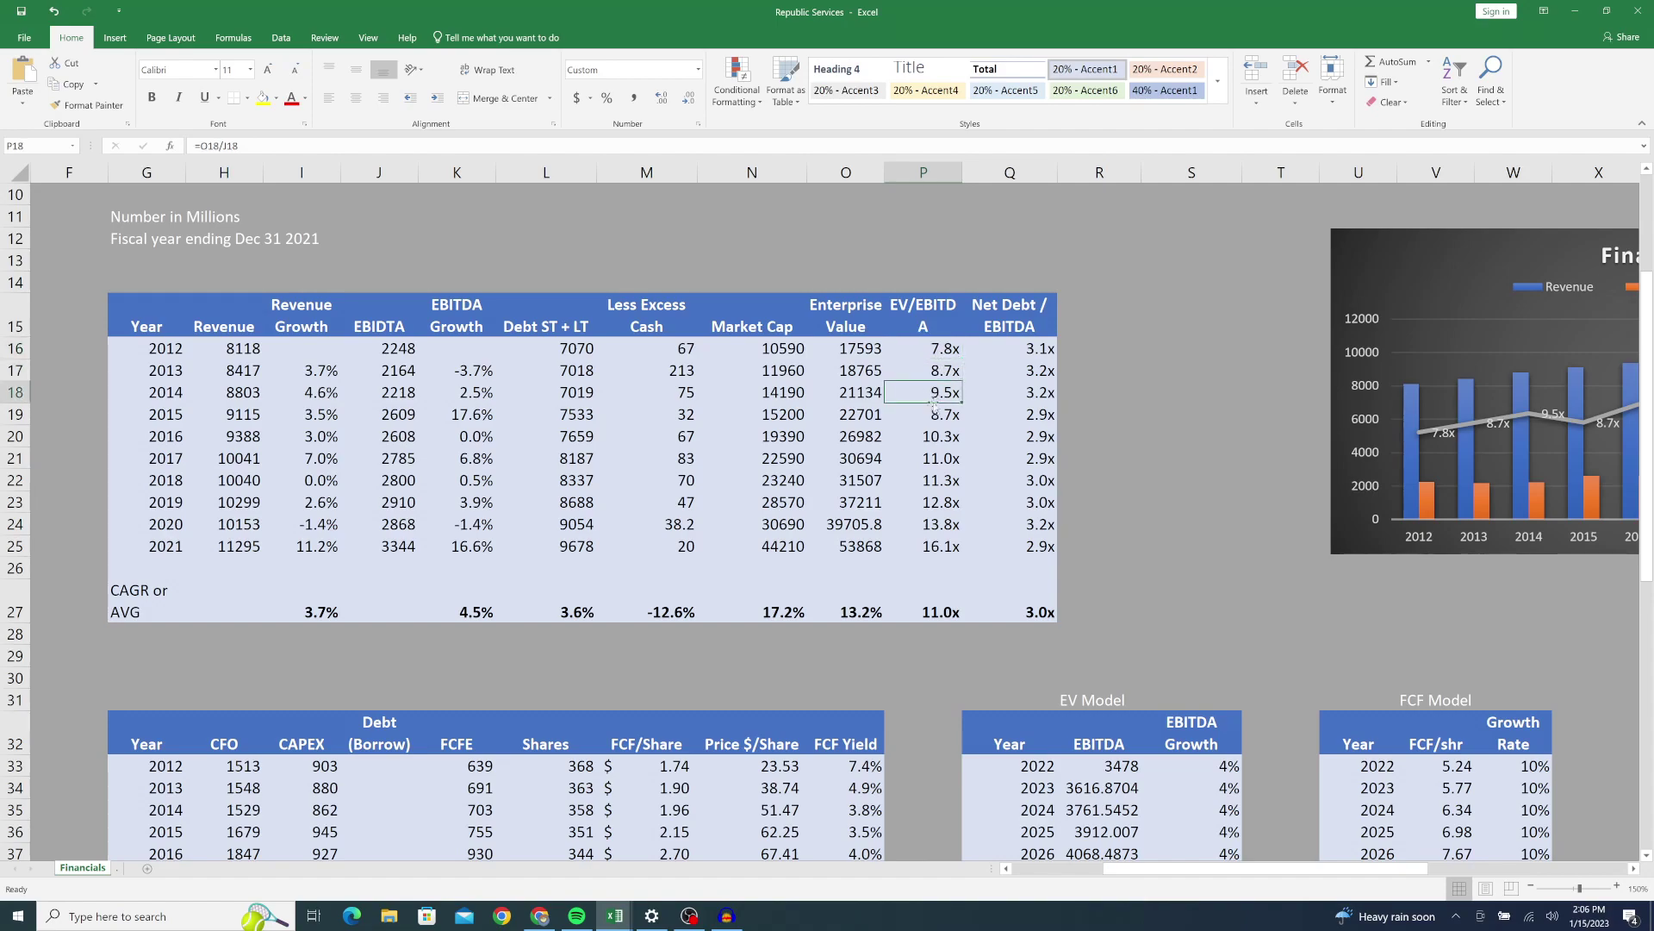
pyautogui.click(929, 415)
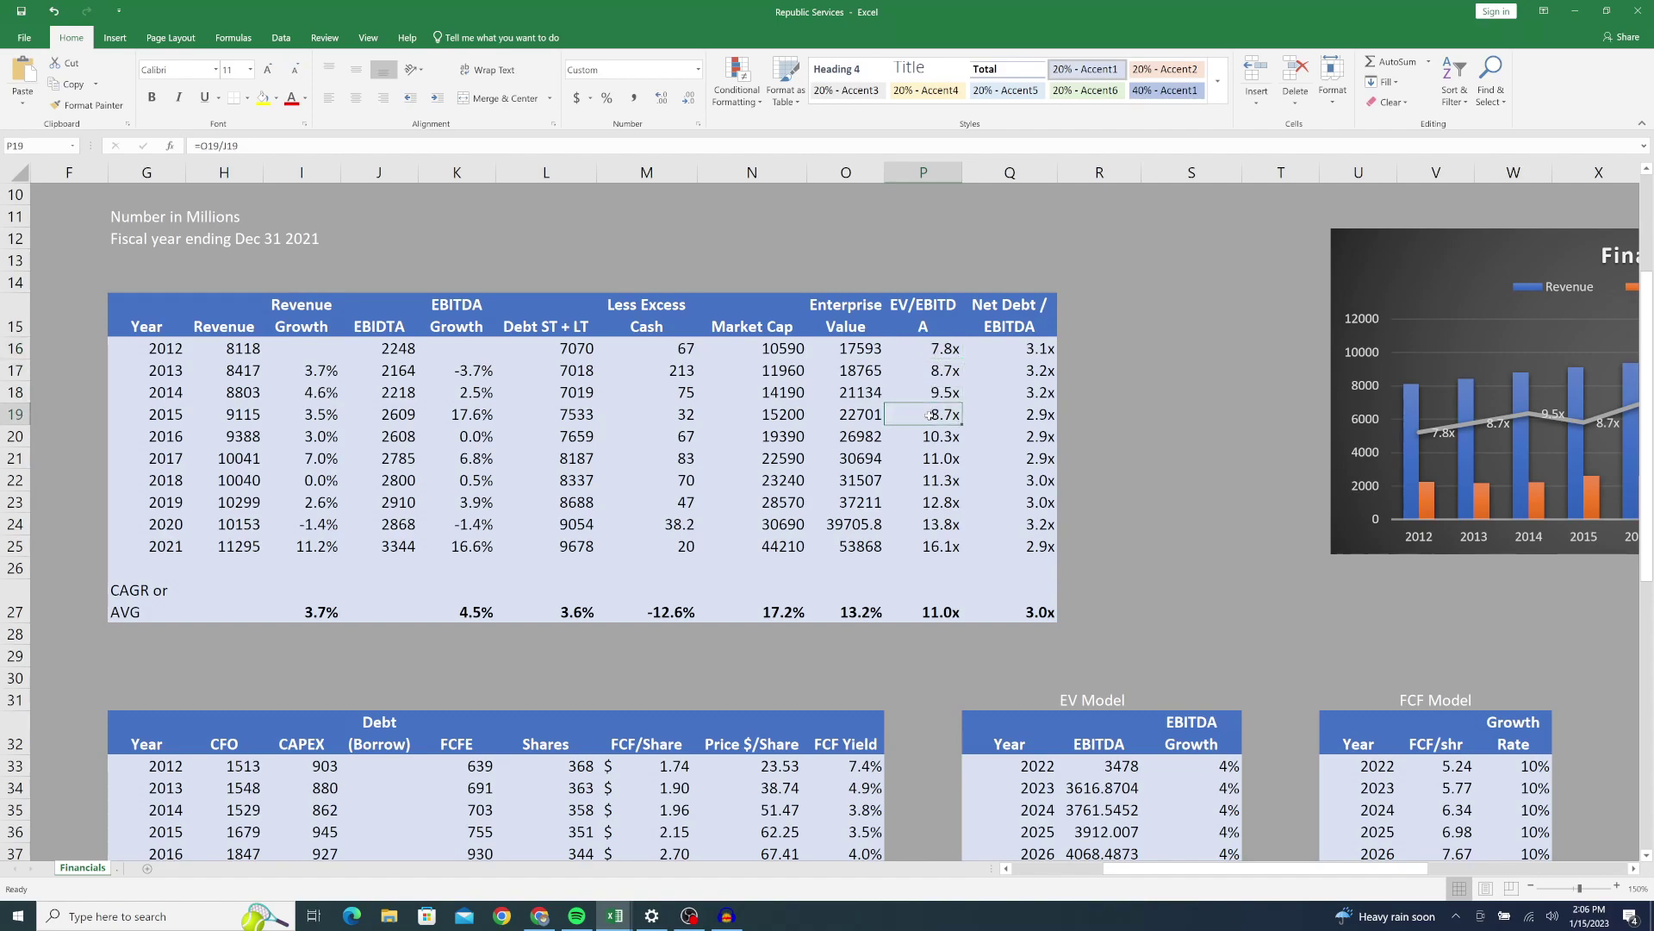
pyautogui.click(934, 438)
pyautogui.click(933, 459)
pyautogui.click(932, 481)
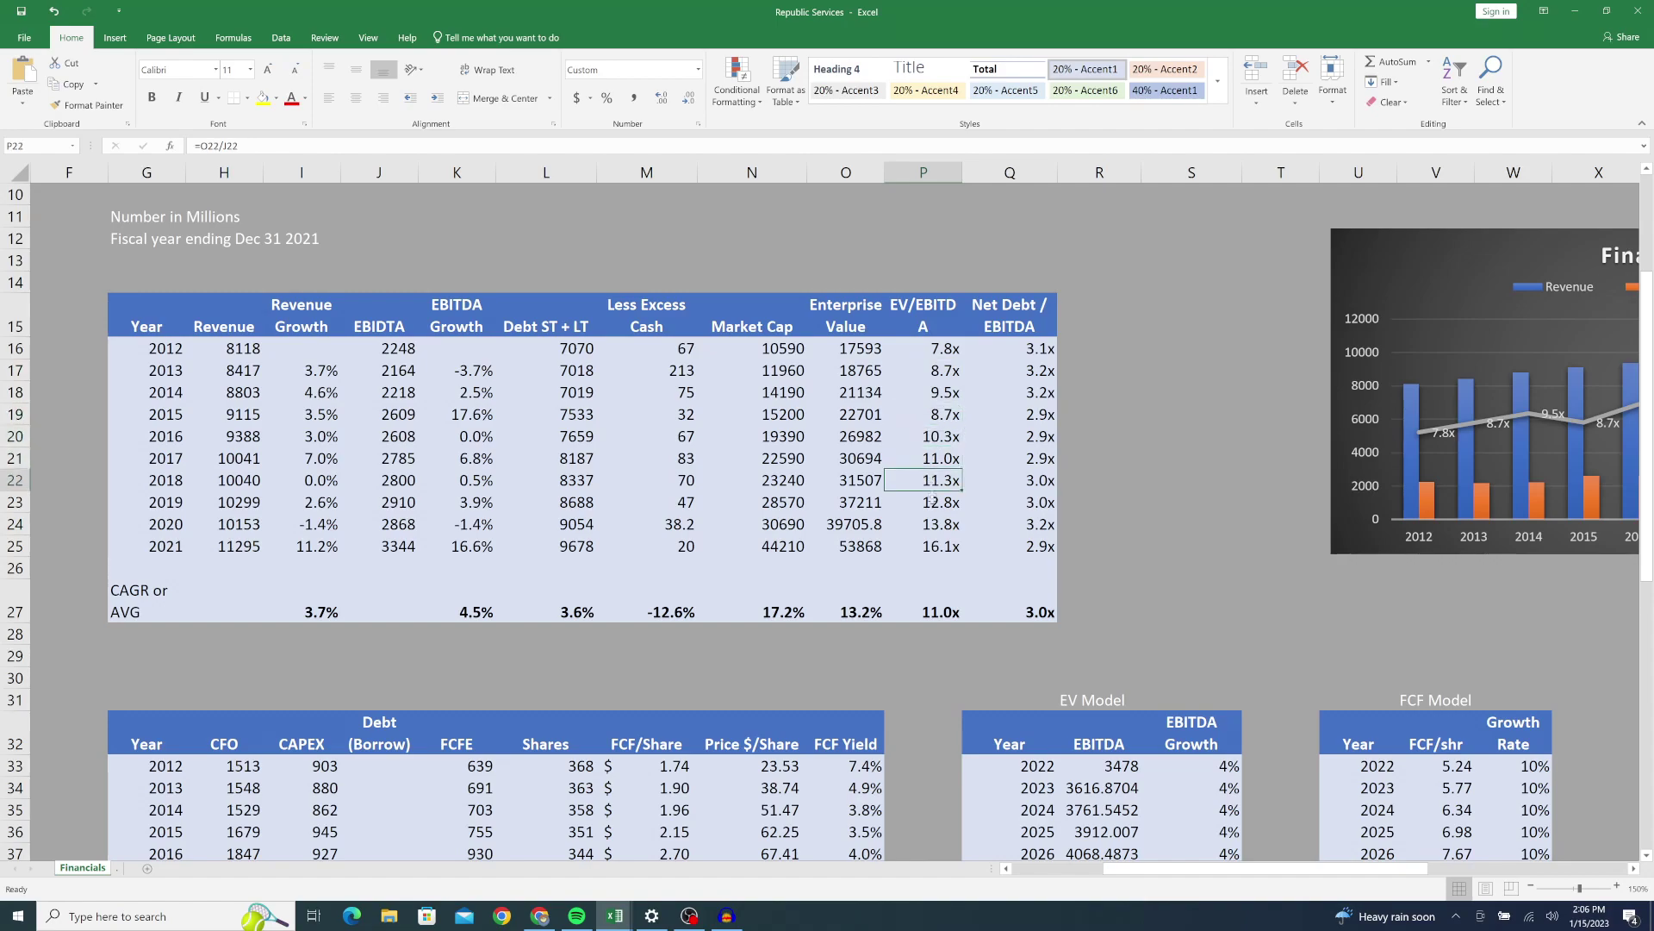
pyautogui.click(933, 508)
# Step: Review the net debt/EBITDA ratios up and down the column for 2012 through 2021
pyautogui.click(1031, 345)
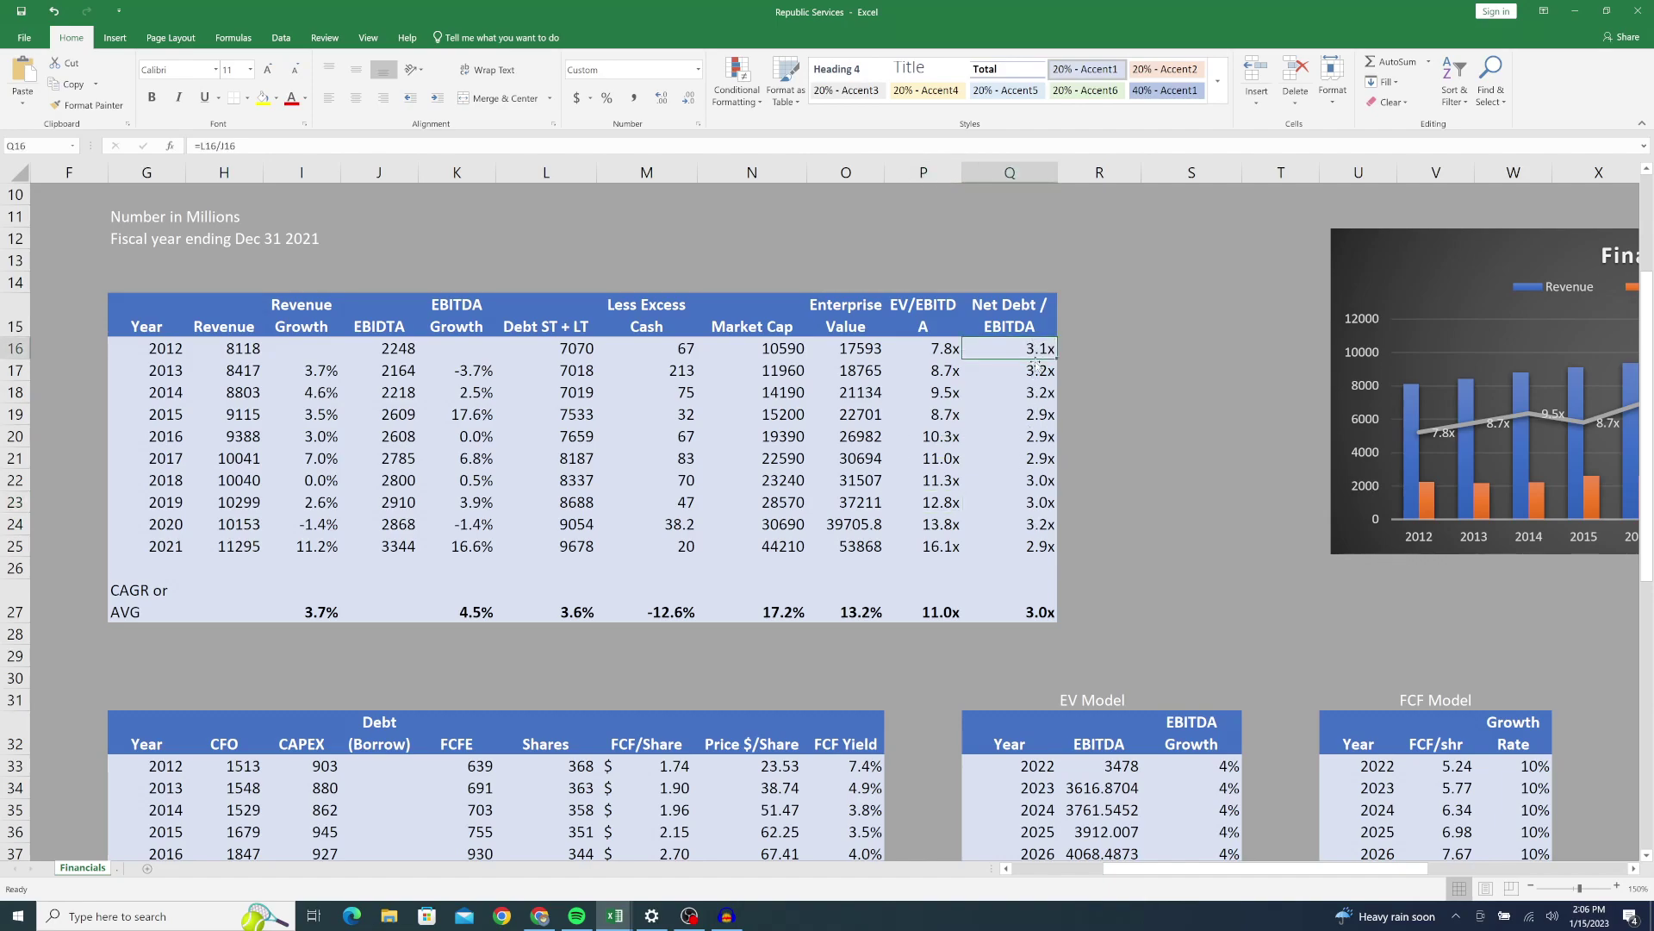
pyautogui.click(1032, 373)
pyautogui.press('Up')
pyautogui.press('Down')
pyautogui.press('Down')
pyautogui.press('Up')
pyautogui.press('Up')
pyautogui.press('Down')
pyautogui.press('Down')
pyautogui.press('Down')
pyautogui.press('Down')
pyautogui.press('Down')
pyautogui.press('Down')
pyautogui.press('Down')
pyautogui.press('Down')
pyautogui.press('Down')
pyautogui.press('Up')
pyautogui.press('Up')
pyautogui.press('Up')
pyautogui.press('Up')
pyautogui.press('Up')
pyautogui.press('Up')
pyautogui.press('Up')
pyautogui.press('Up')
pyautogui.press('Up')
pyautogui.press('Down')
pyautogui.press('Down')
pyautogui.press('Down')
pyautogui.press('Down')
pyautogui.press('Down')
pyautogui.press('Down')
pyautogui.press('Down')
pyautogui.press('Down')
pyautogui.press('Down')
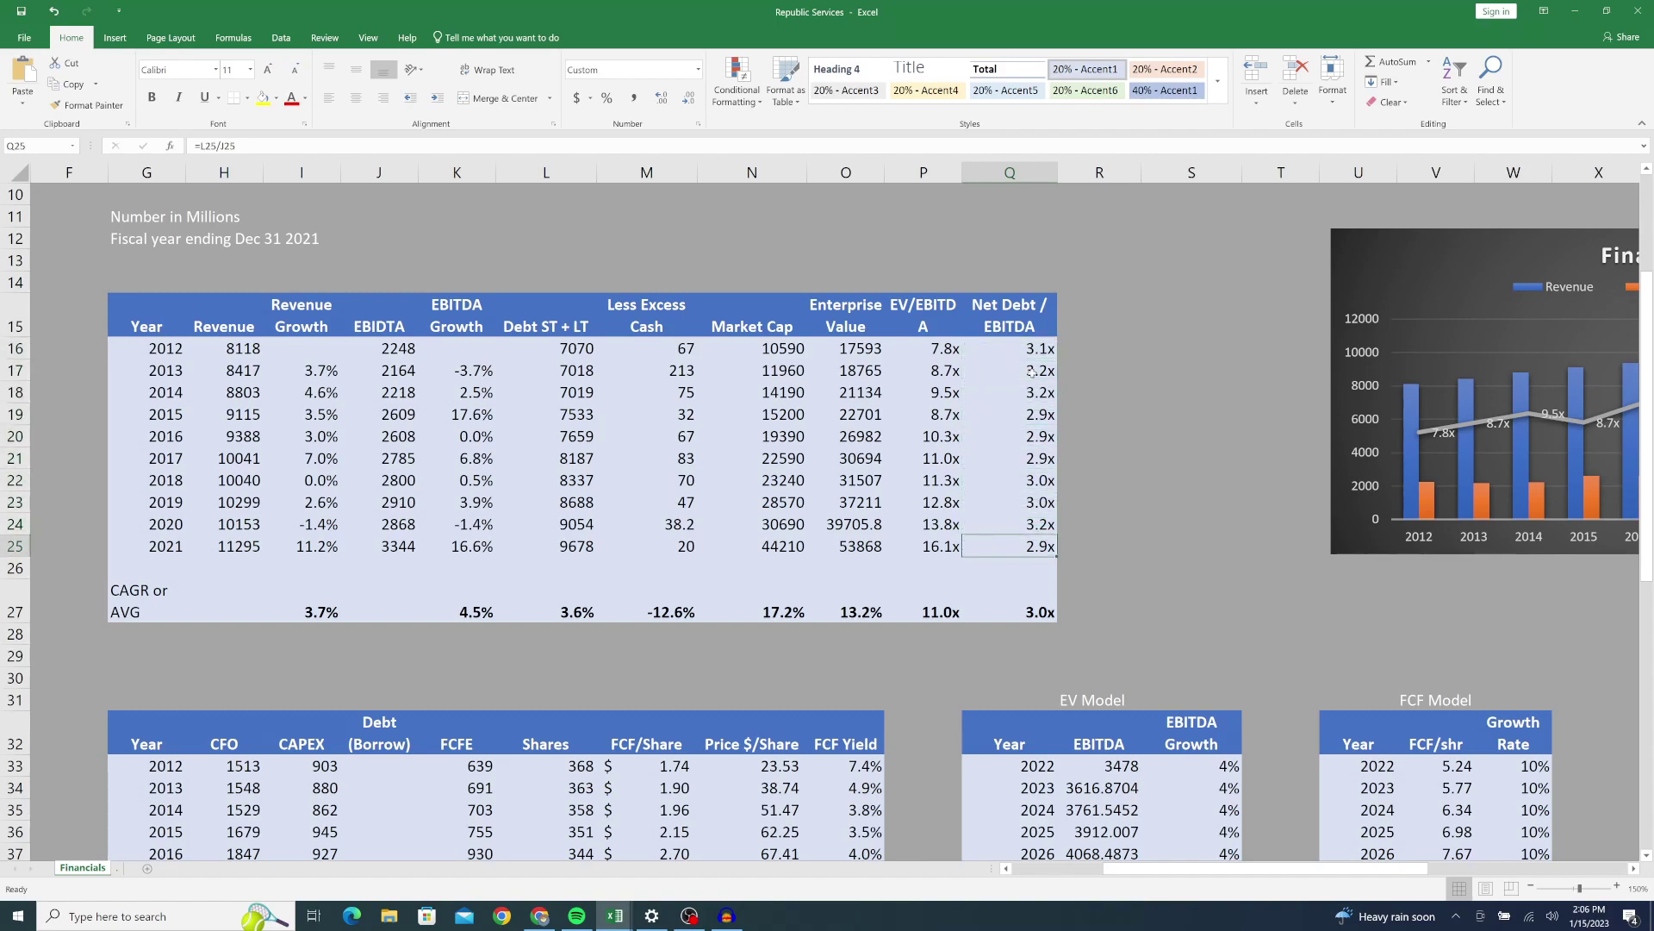
pyautogui.press('Up')
pyautogui.press('Up')
pyautogui.press('Up')
pyautogui.press('Down')
pyautogui.press('Down')
pyautogui.press('Down')
pyautogui.press('Up')
pyautogui.press('Up')
pyautogui.press('Up')
pyautogui.press('Up')
pyautogui.press('Up')
pyautogui.press('Up')
pyautogui.press('Up')
pyautogui.press('Up')
pyautogui.press('Up')
pyautogui.press('Down')
pyautogui.press('Down')
pyautogui.press('Down')
pyautogui.press('Down')
pyautogui.press('Down')
pyautogui.press('Down')
pyautogui.press('Down')
pyautogui.press('Down')
pyautogui.press('Down')
pyautogui.press('Down')
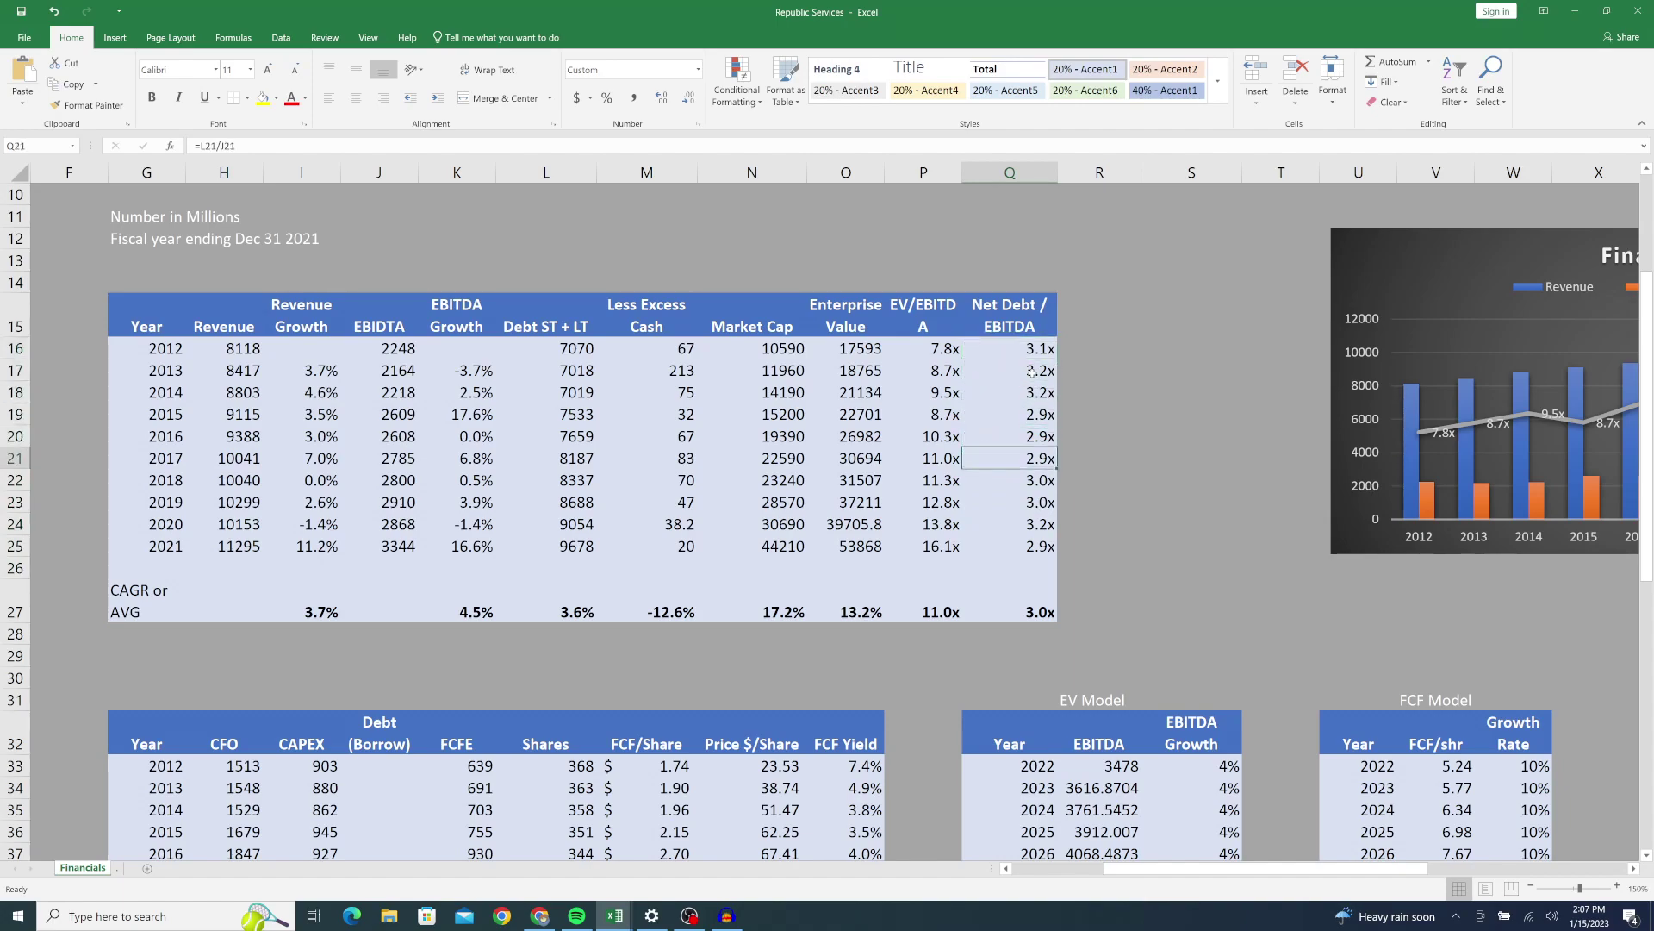
# Step: Check the average EV/EBITDA and net debt/EBITDA cells, and open the net debt/EBITDA average formula in Q27
pyautogui.click(1038, 613)
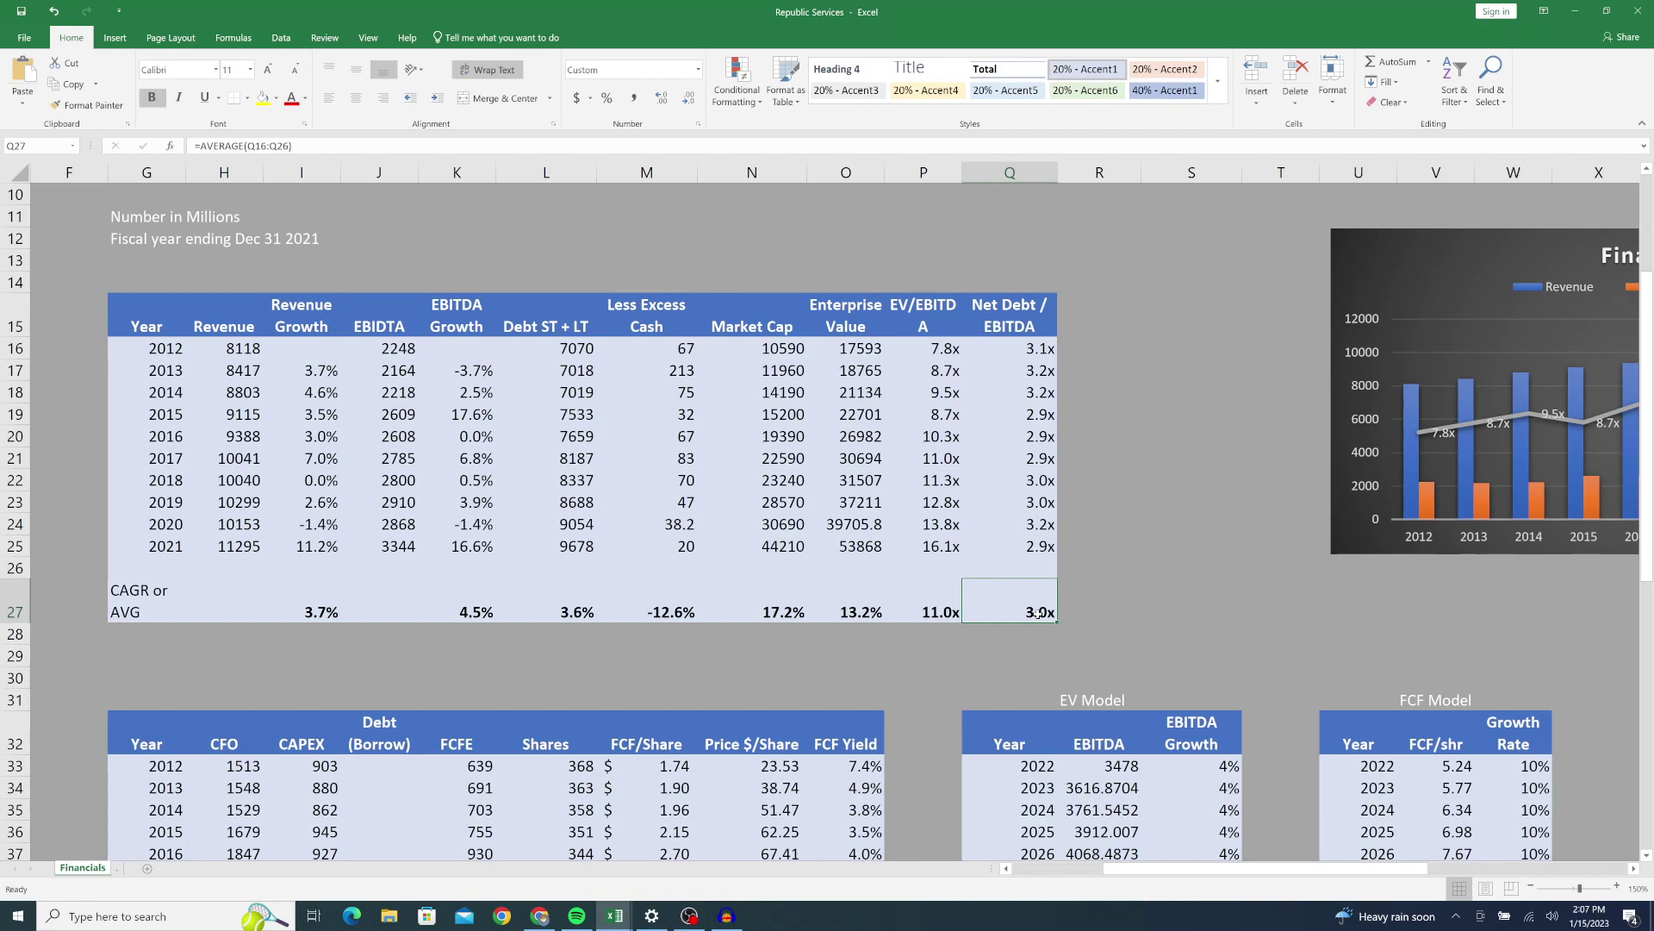
pyautogui.click(958, 593)
pyautogui.click(1049, 598)
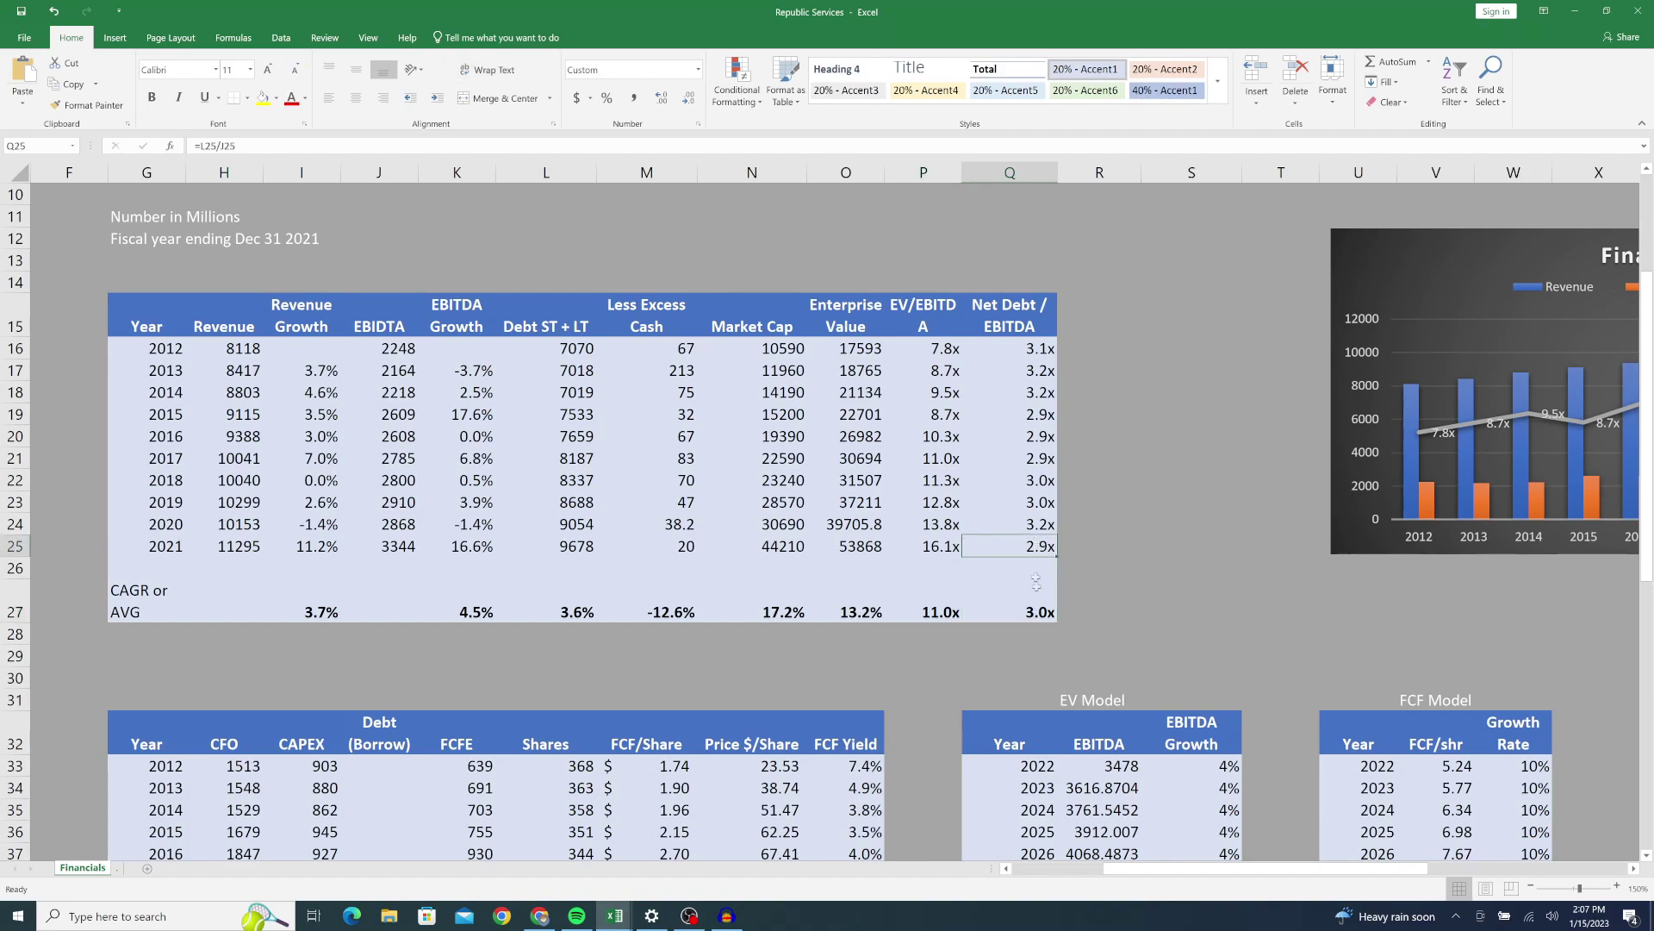
pyautogui.doubleClick(1035, 613)
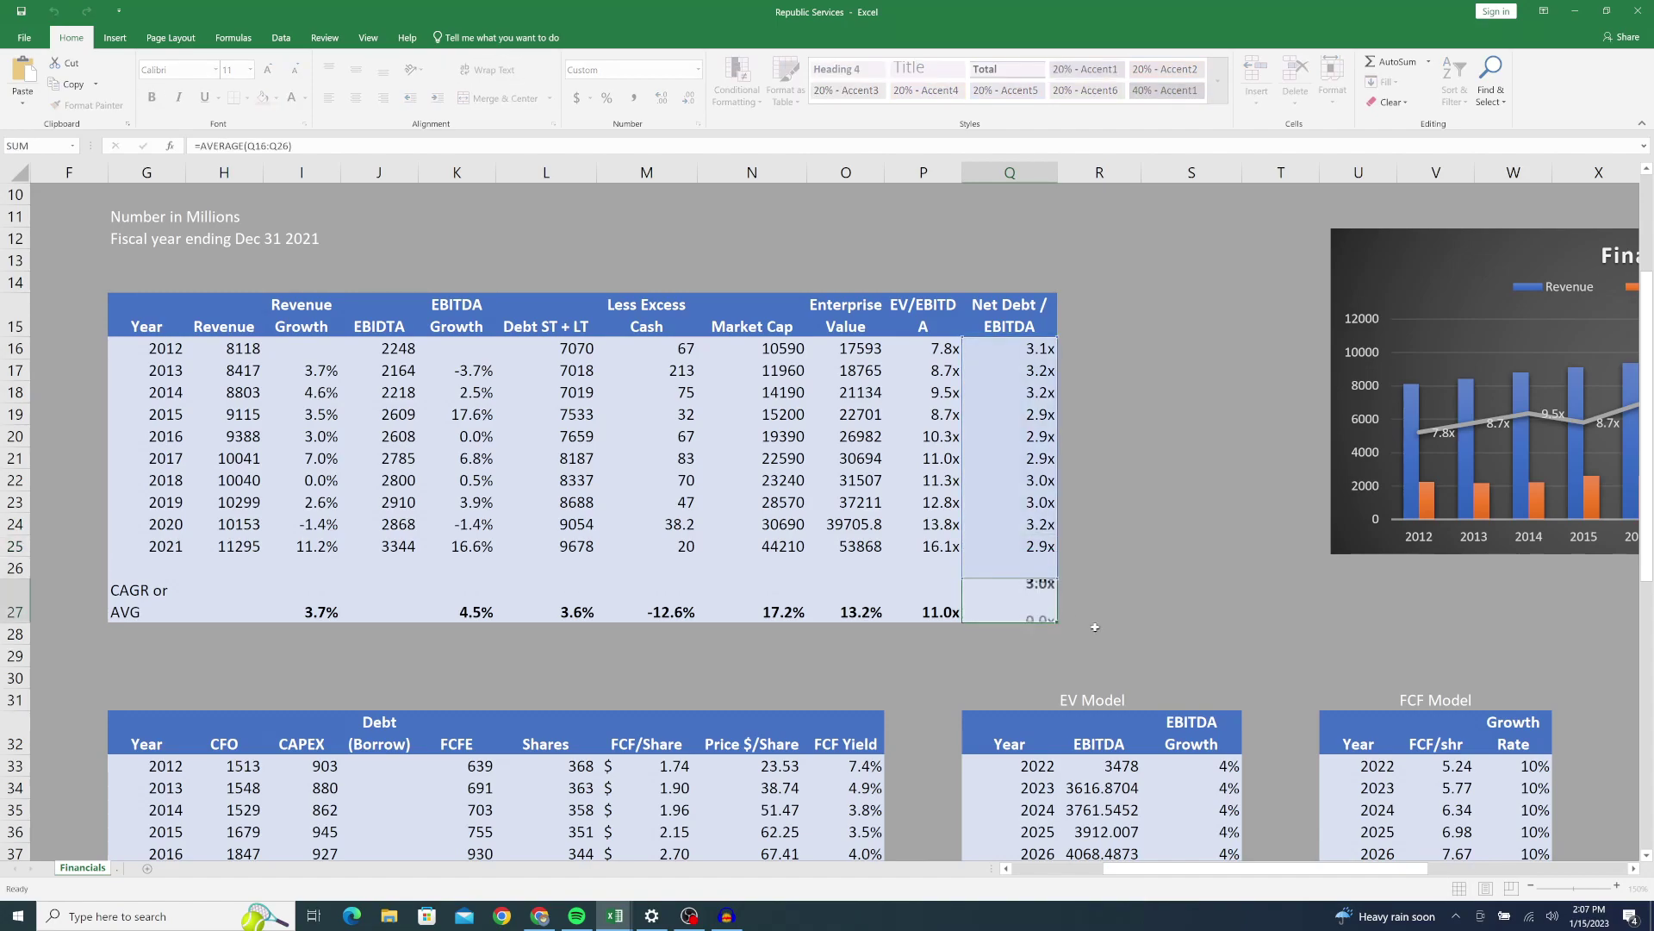
# Step: Close the Q27 formula and check the 2012 CFO value and the CFO growth rate in the cash flow table
pyautogui.press('Return')
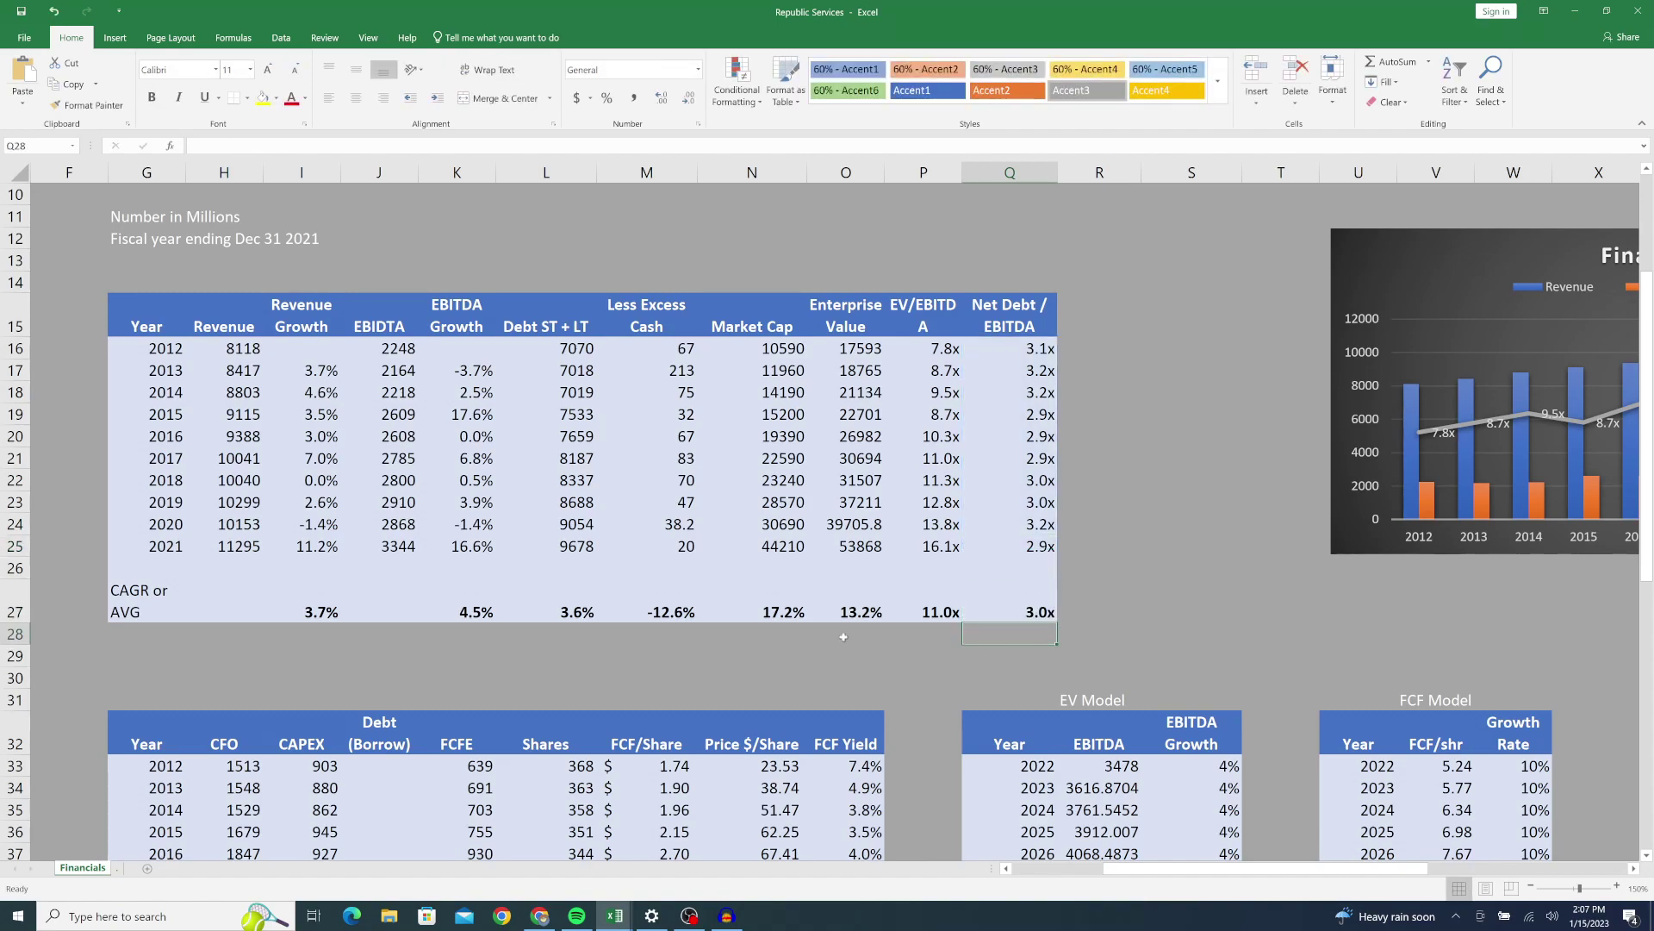
pyautogui.scroll(-3, 843, 637)
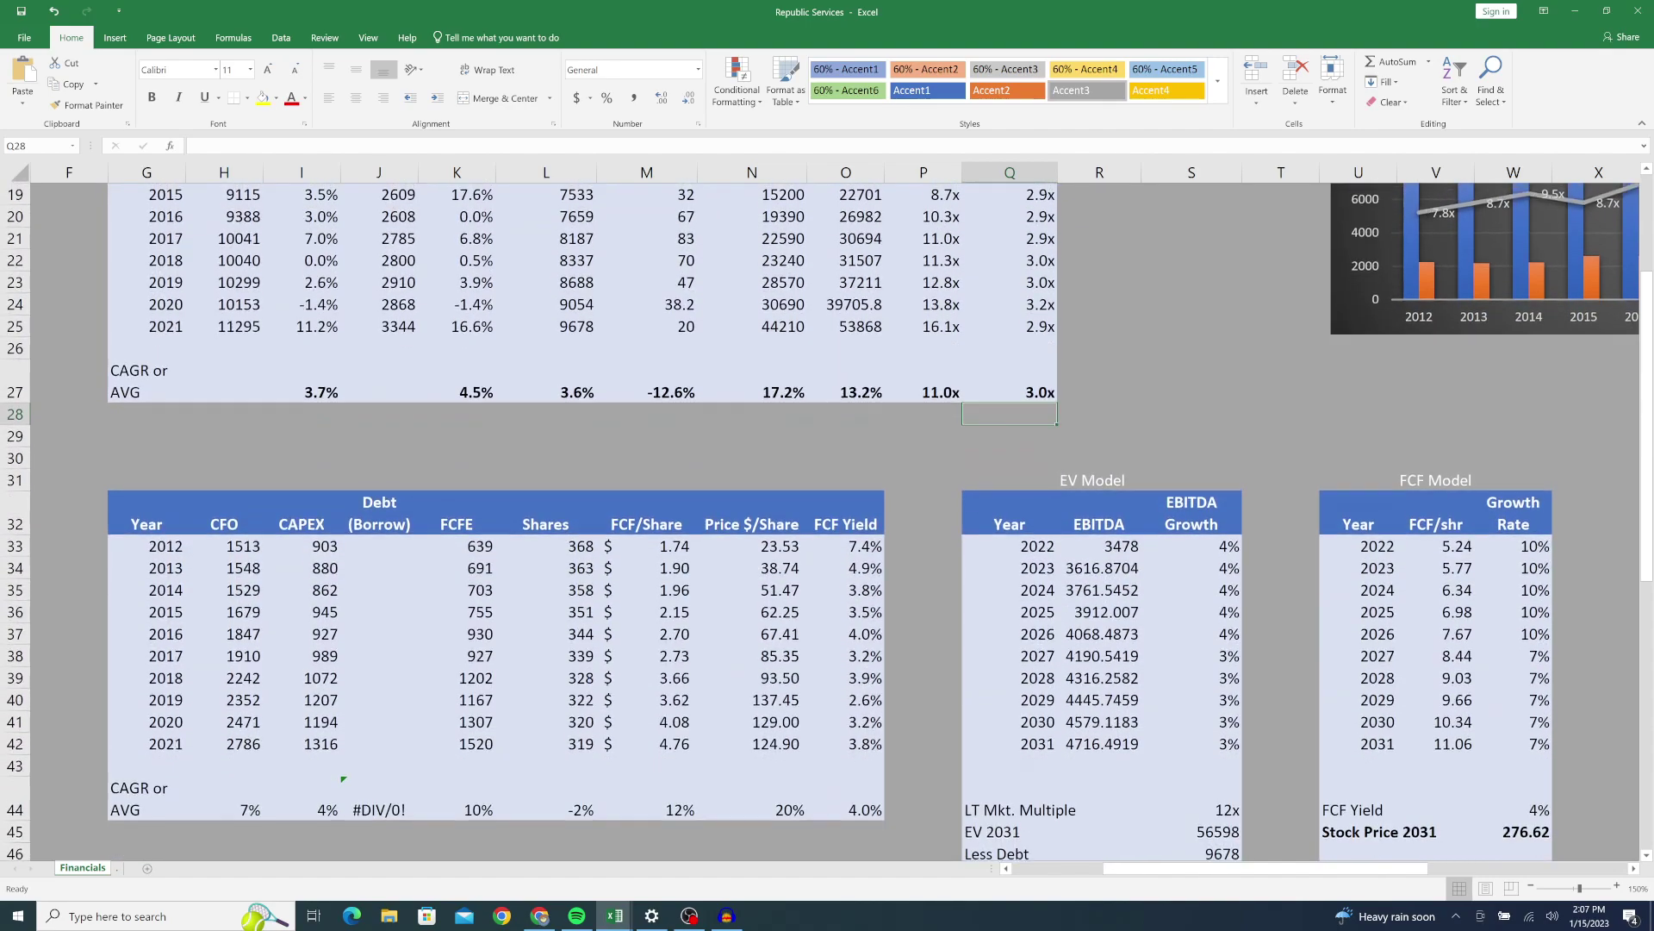
pyautogui.click(845, 456)
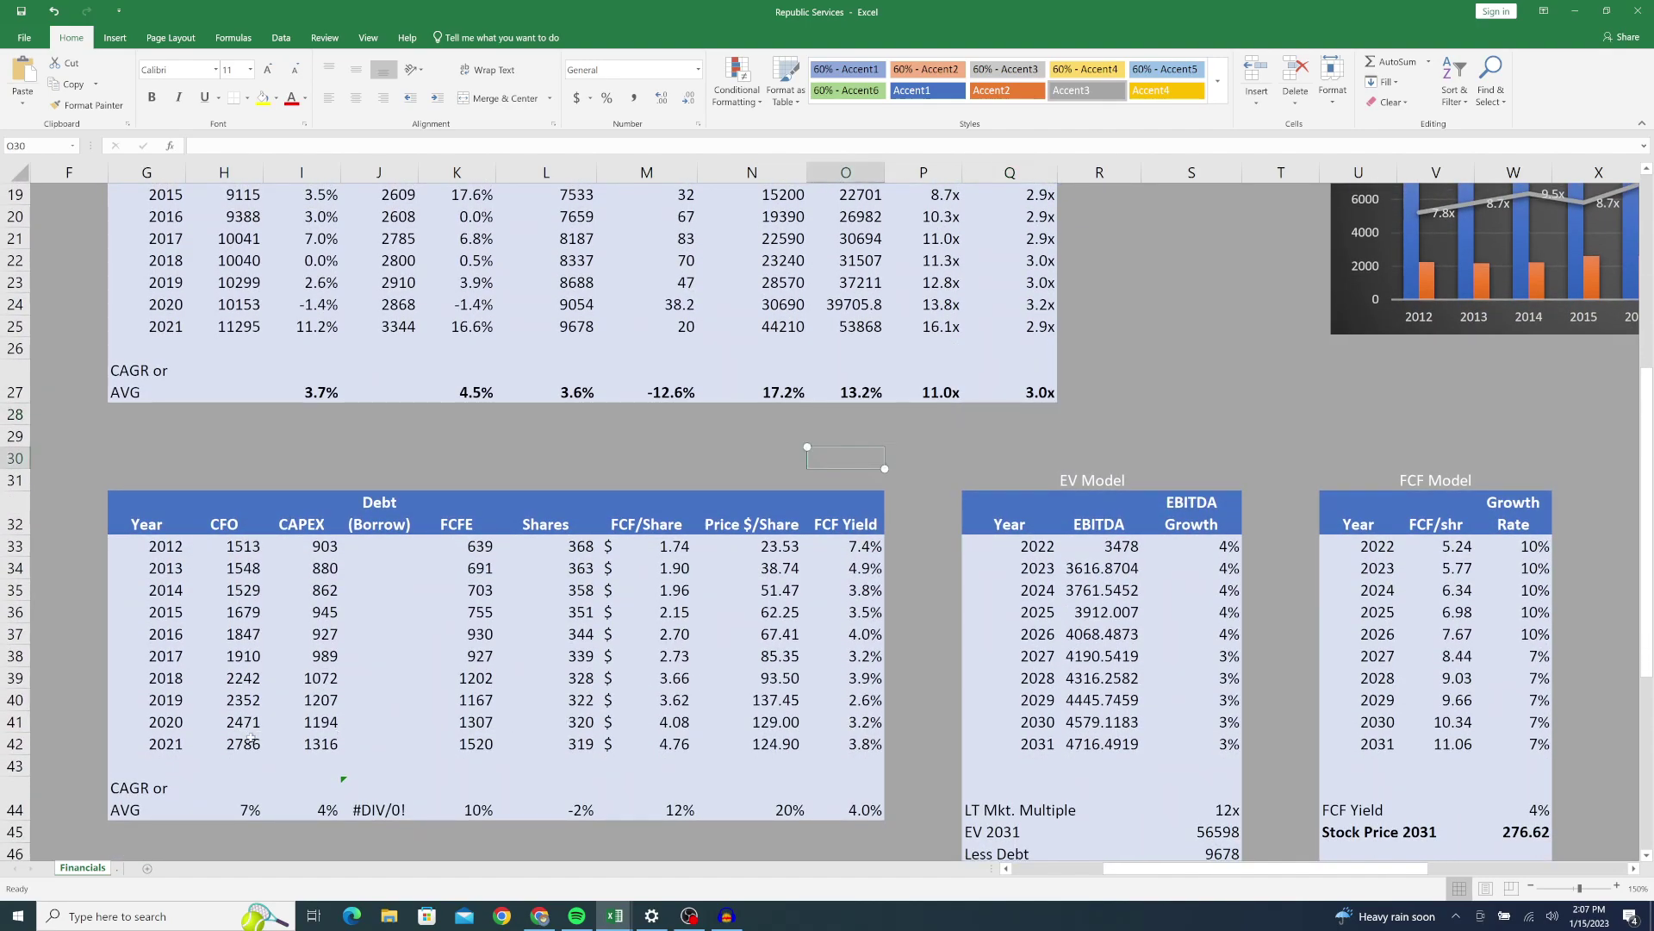
pyautogui.click(238, 549)
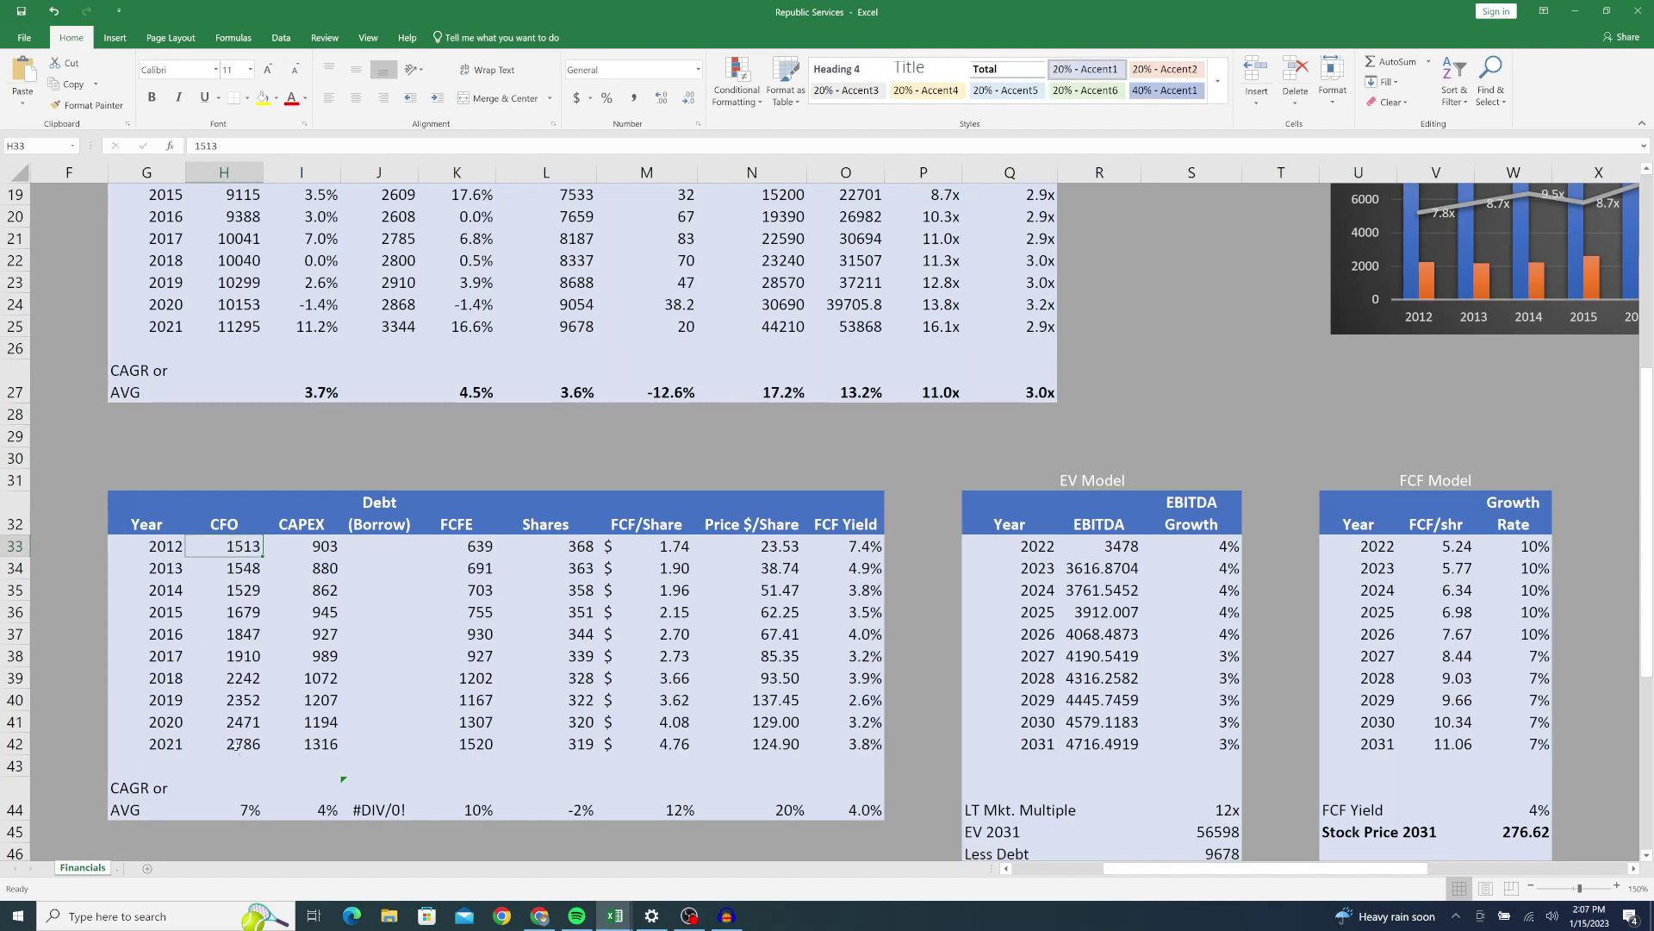
pyautogui.click(244, 804)
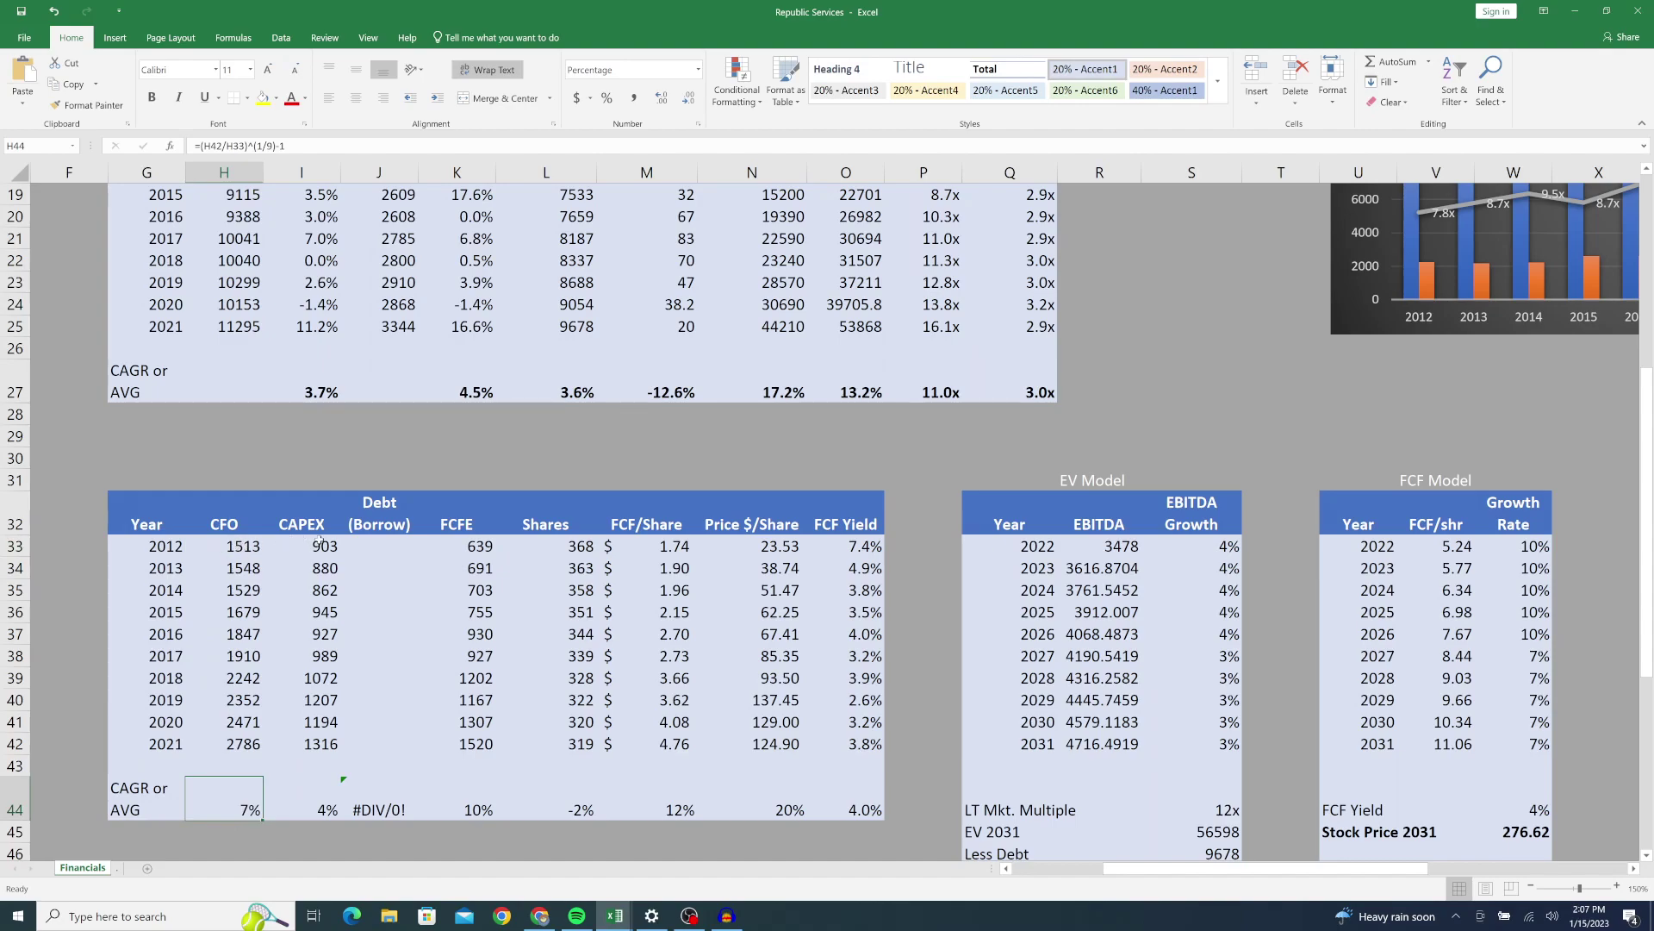
# Step: Compare the 2012 CAPEX with 2013 and 2021 in the cash flow table
pyautogui.click(310, 548)
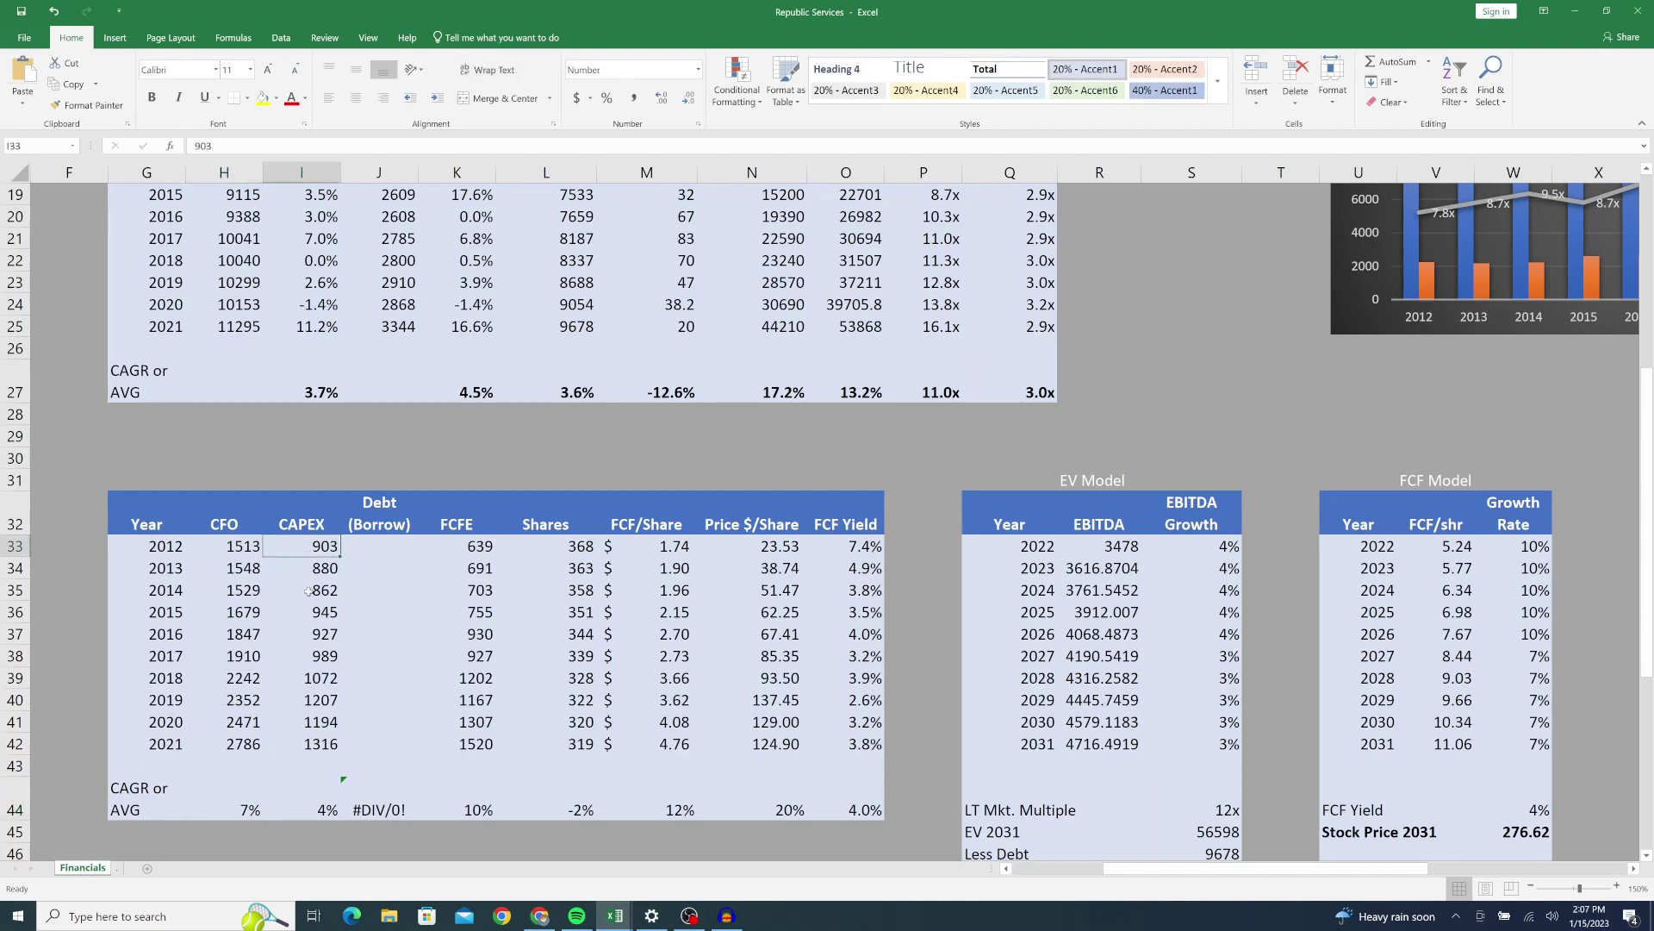
pyautogui.click(319, 576)
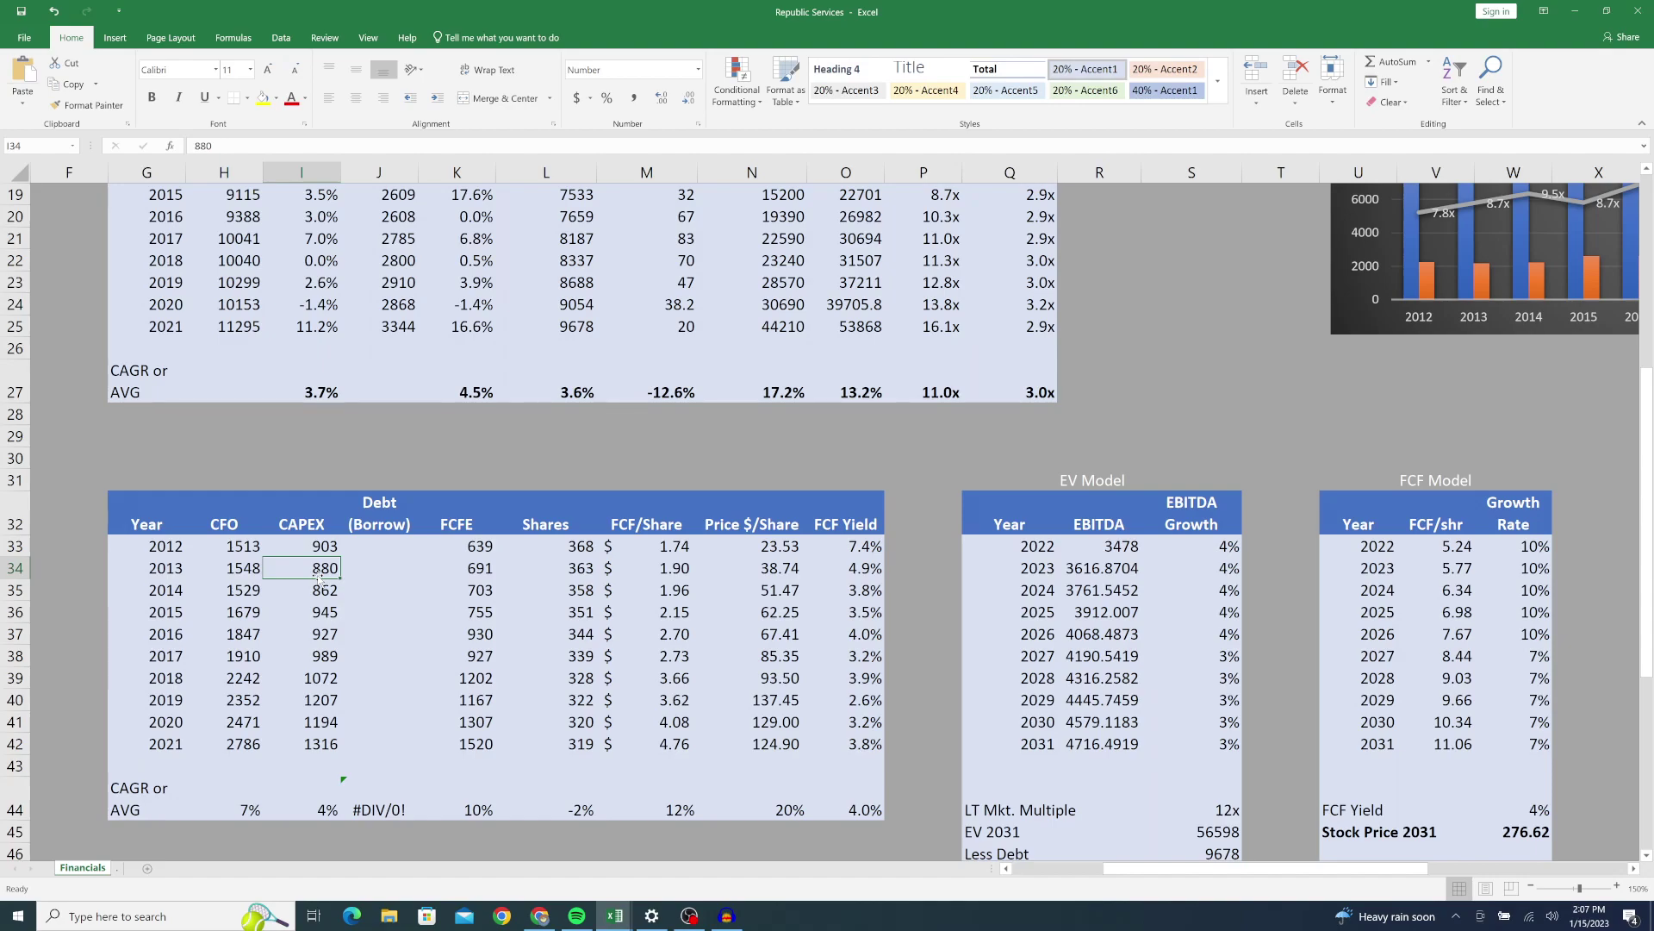
pyautogui.click(320, 543)
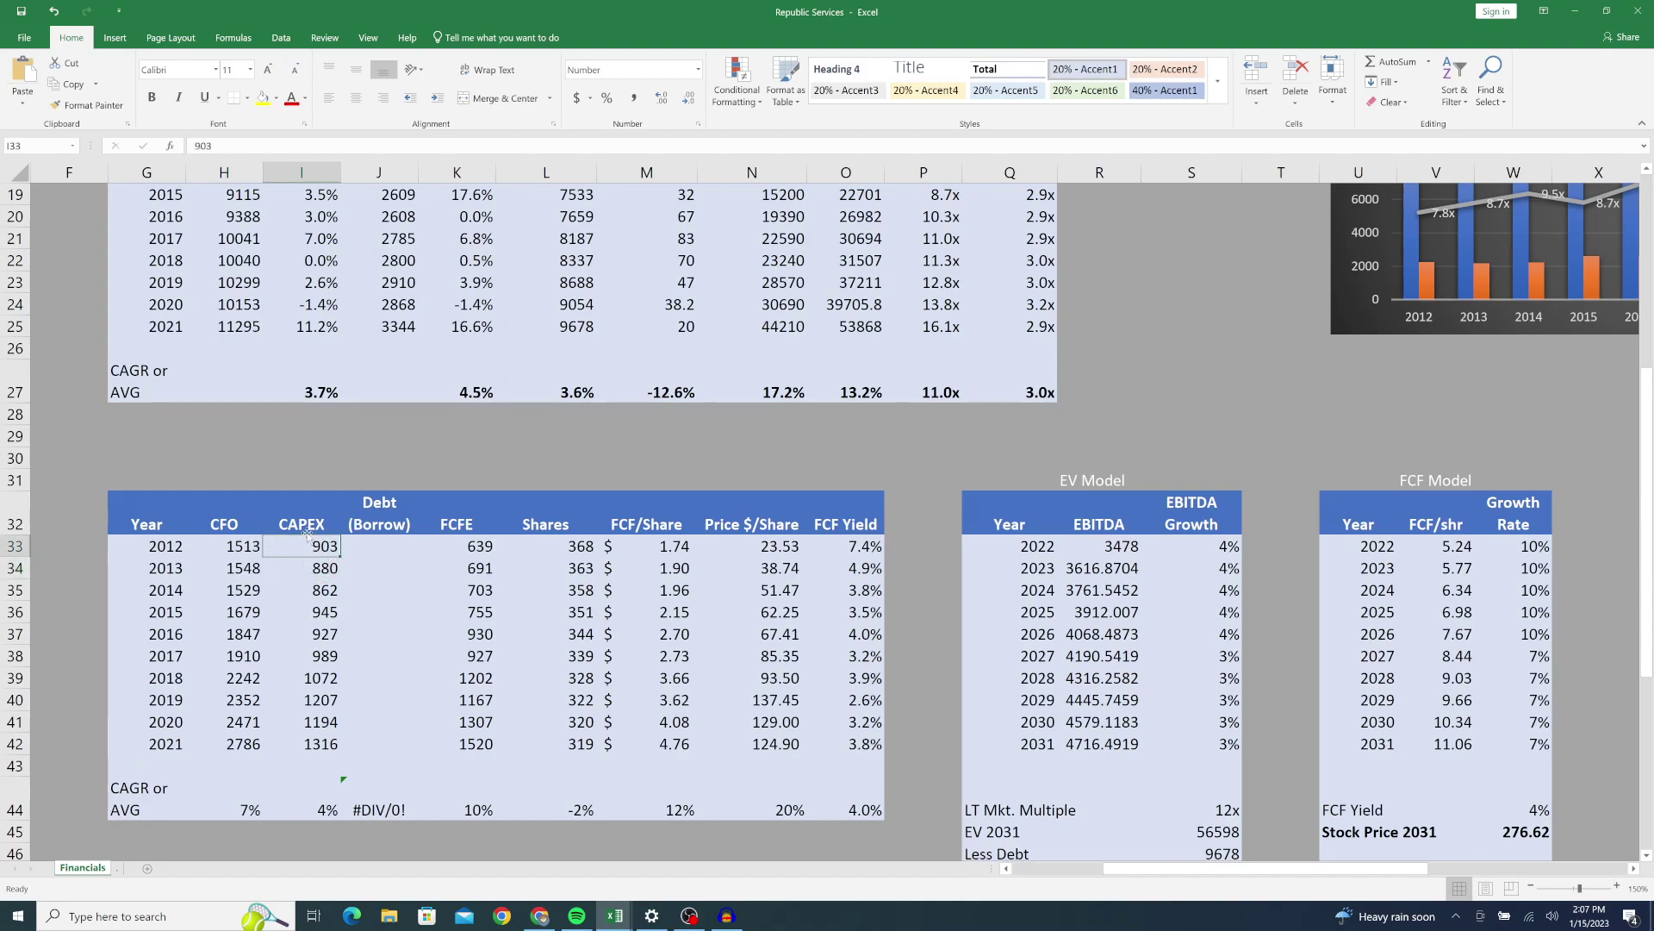
pyautogui.click(317, 745)
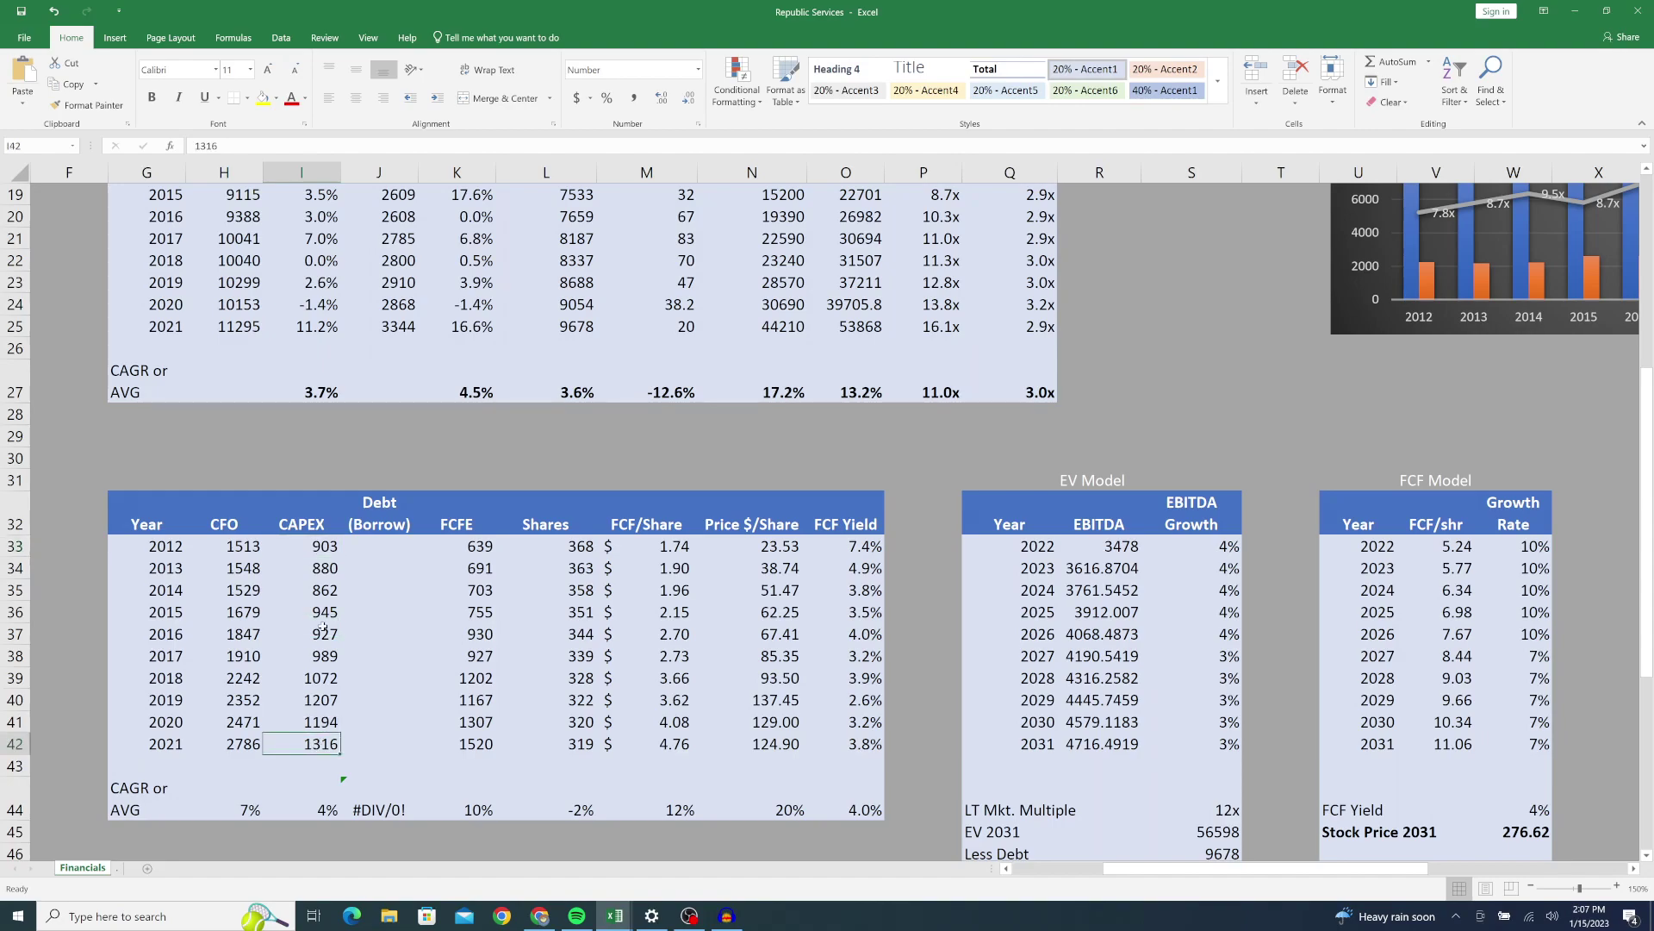
pyautogui.click(312, 549)
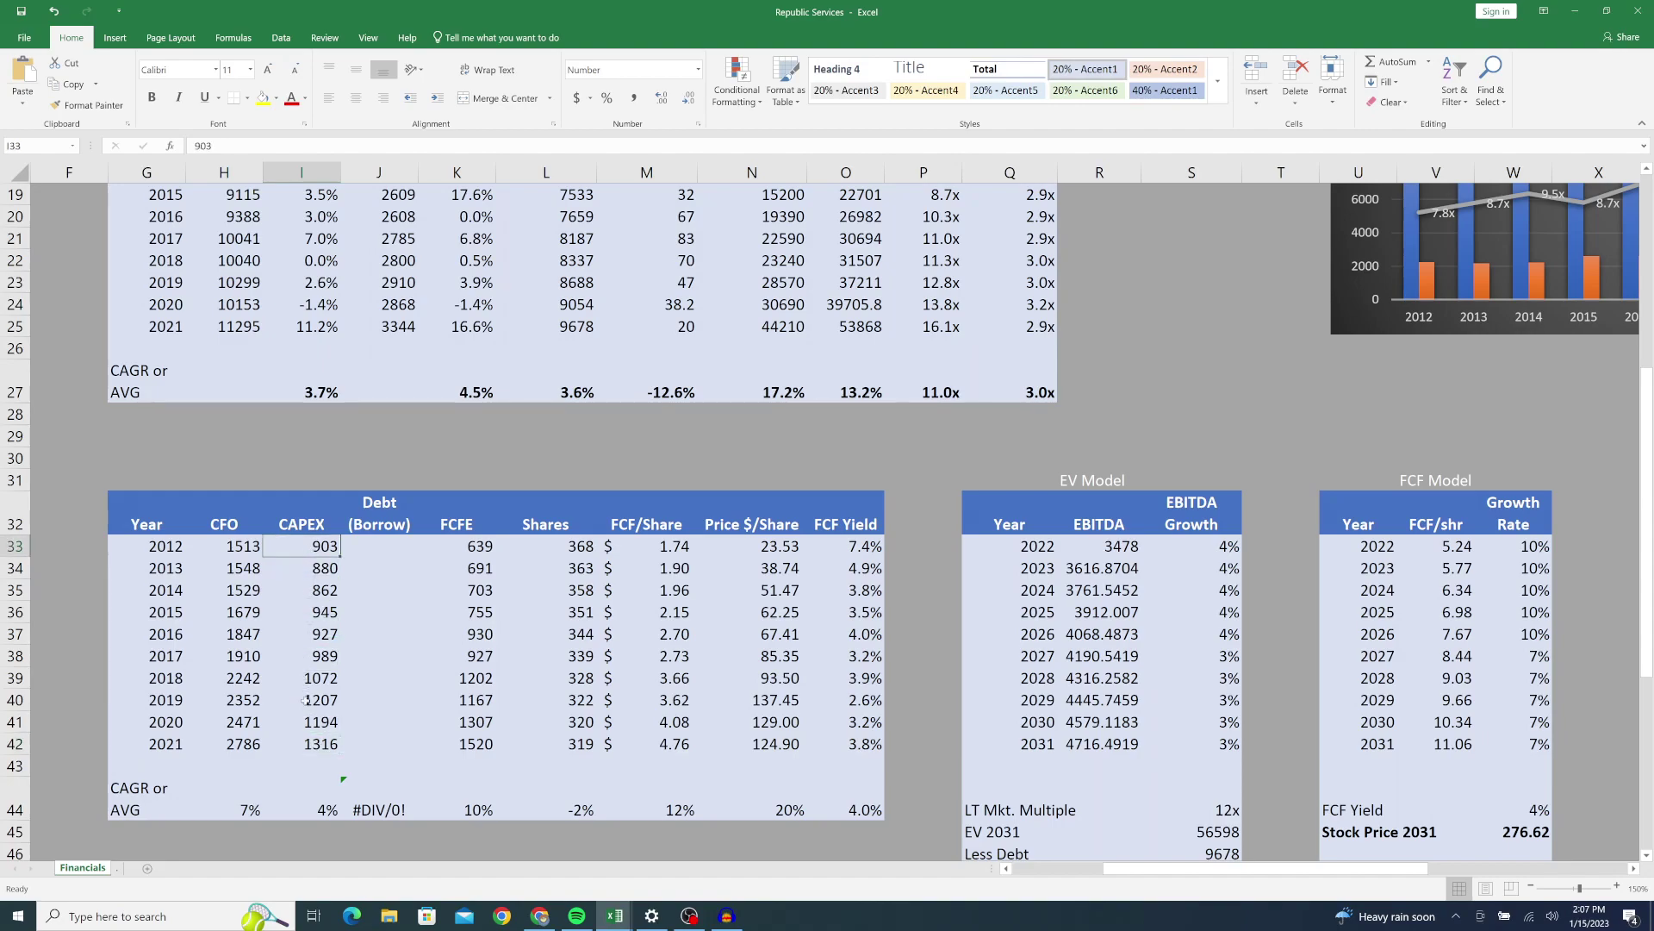
pyautogui.click(312, 743)
# Step: Compare the CAPEX growth rate with the CFO growth rate in the CAGR row of the cash flow table
pyautogui.click(317, 803)
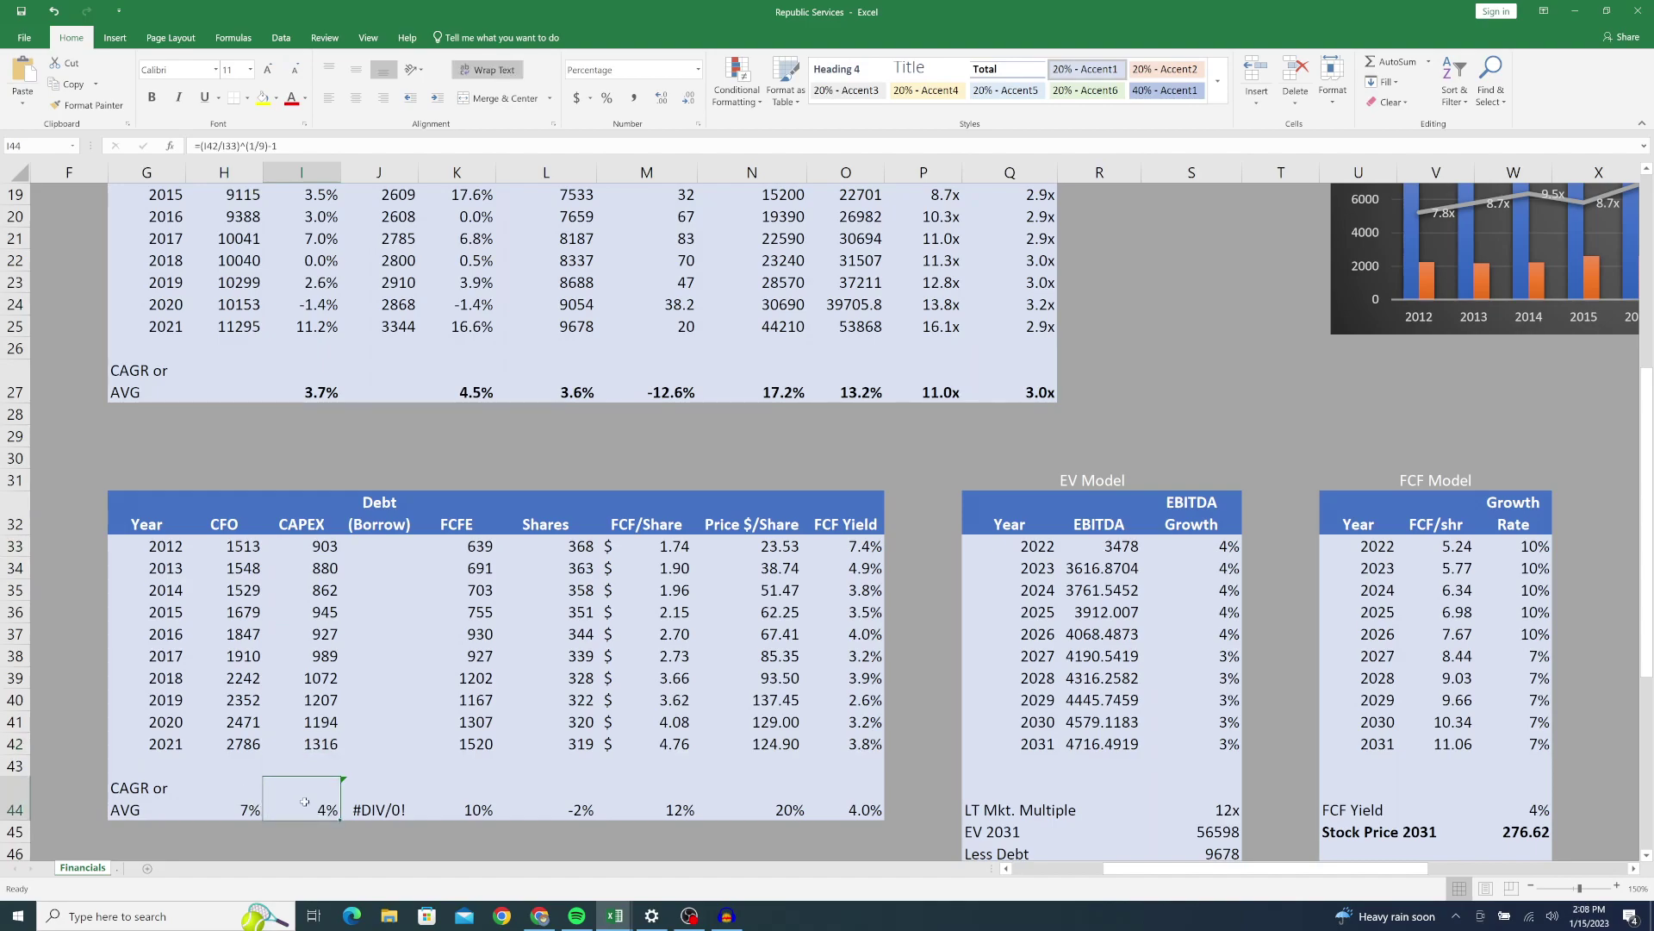
pyautogui.click(241, 801)
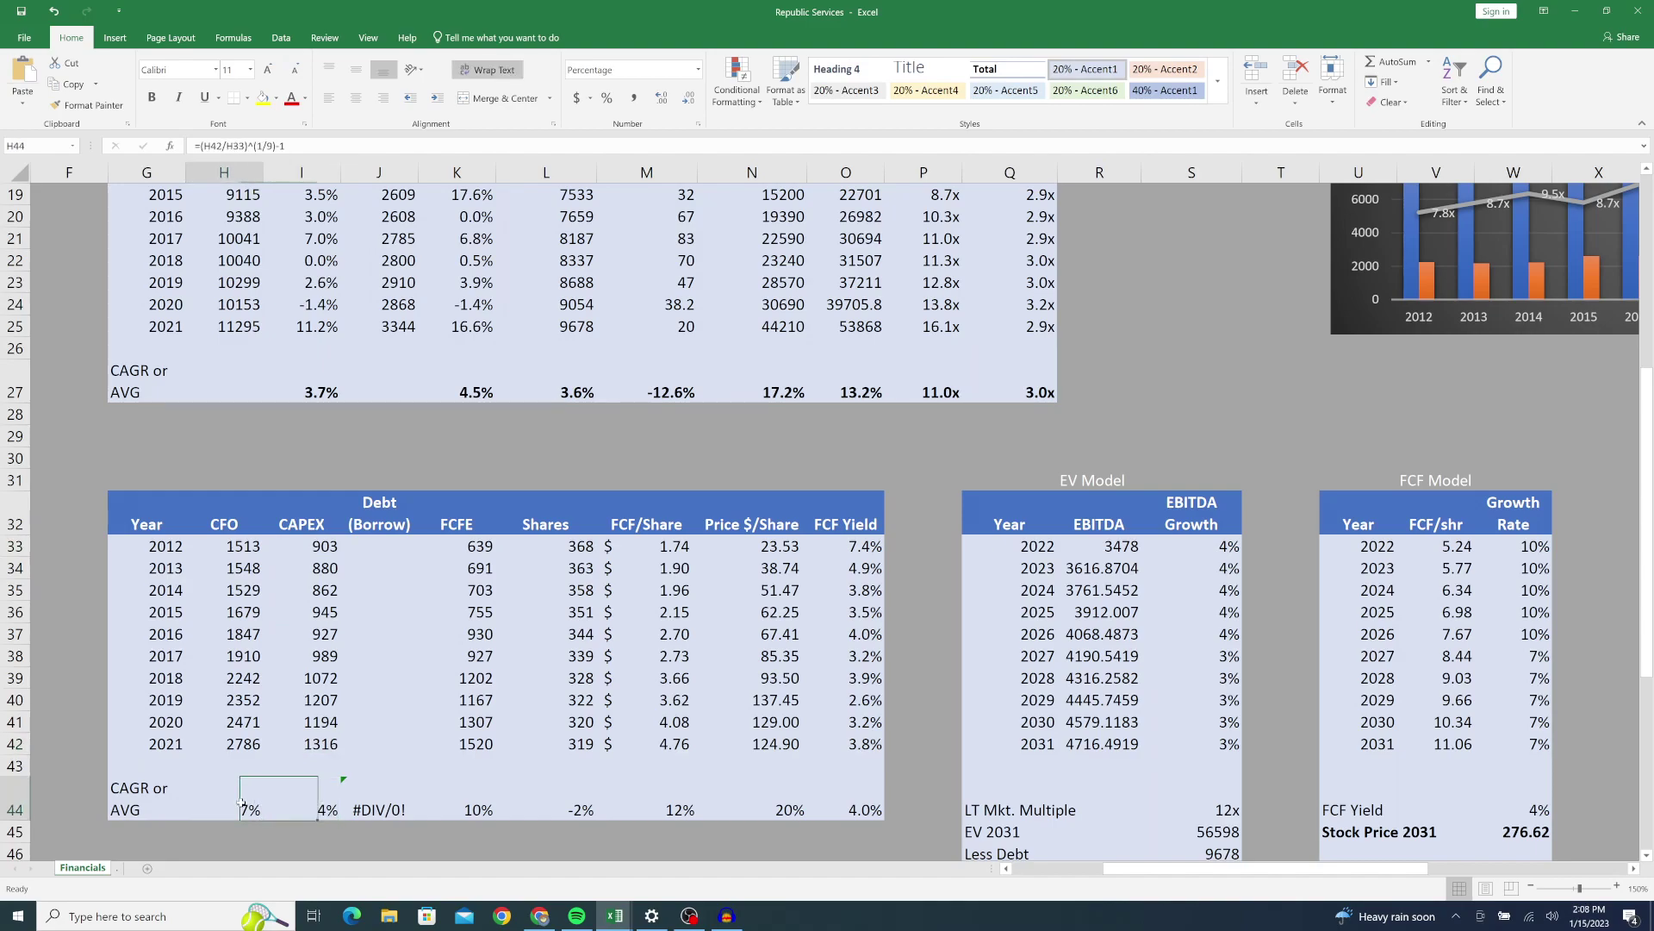
pyautogui.click(316, 794)
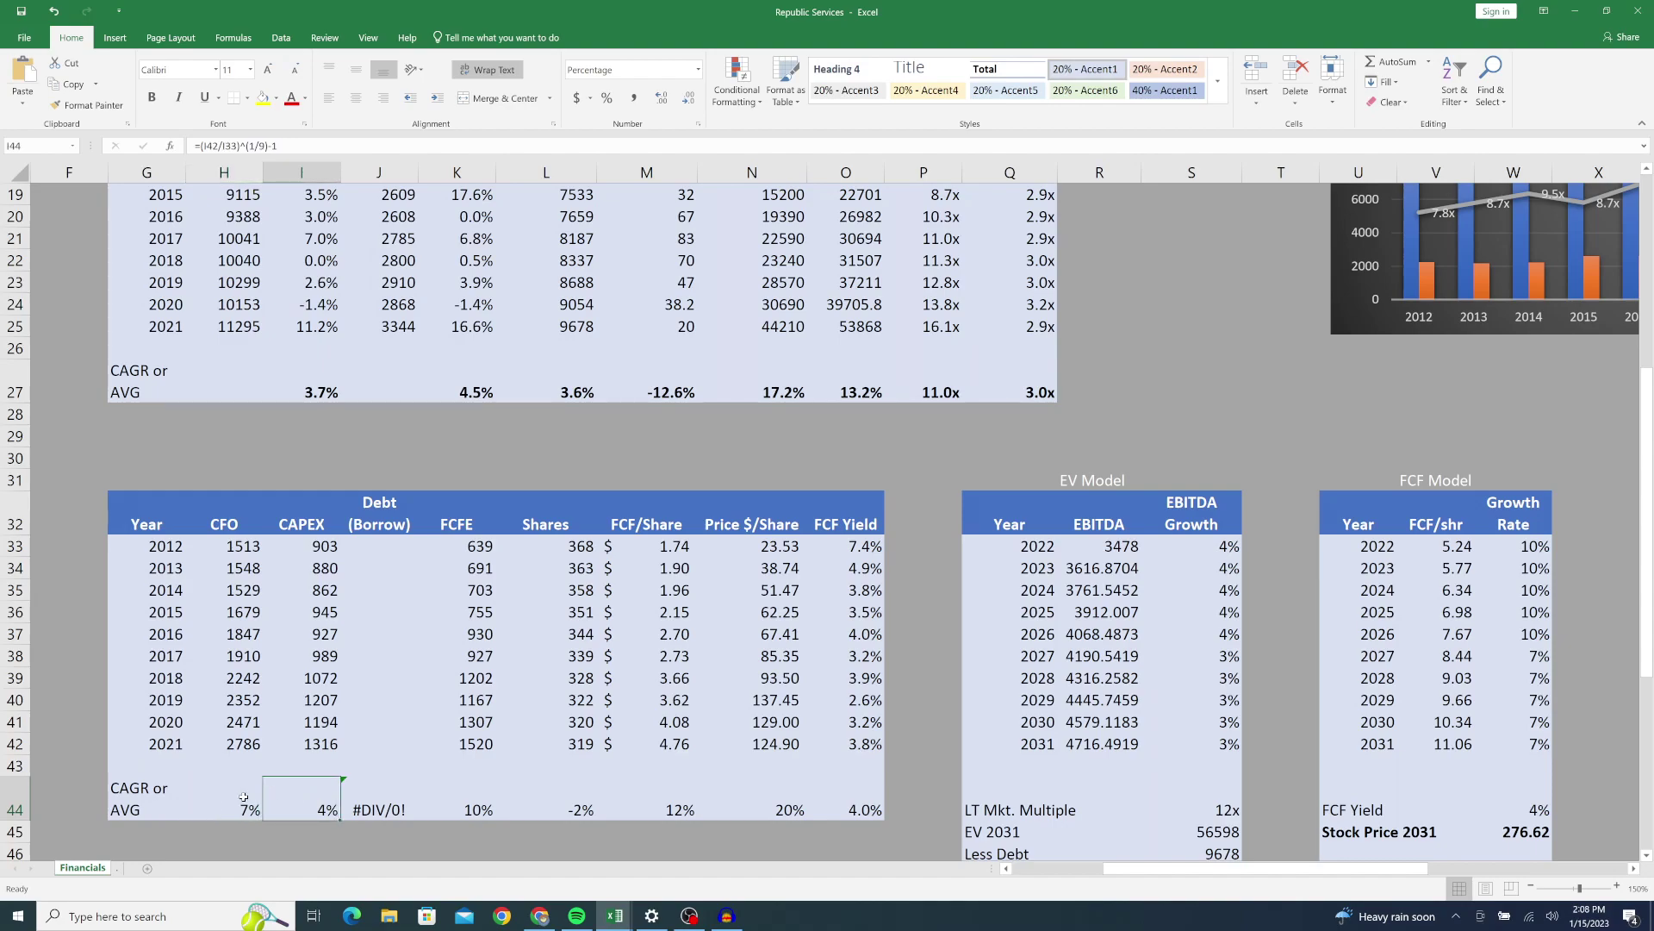
pyautogui.click(244, 797)
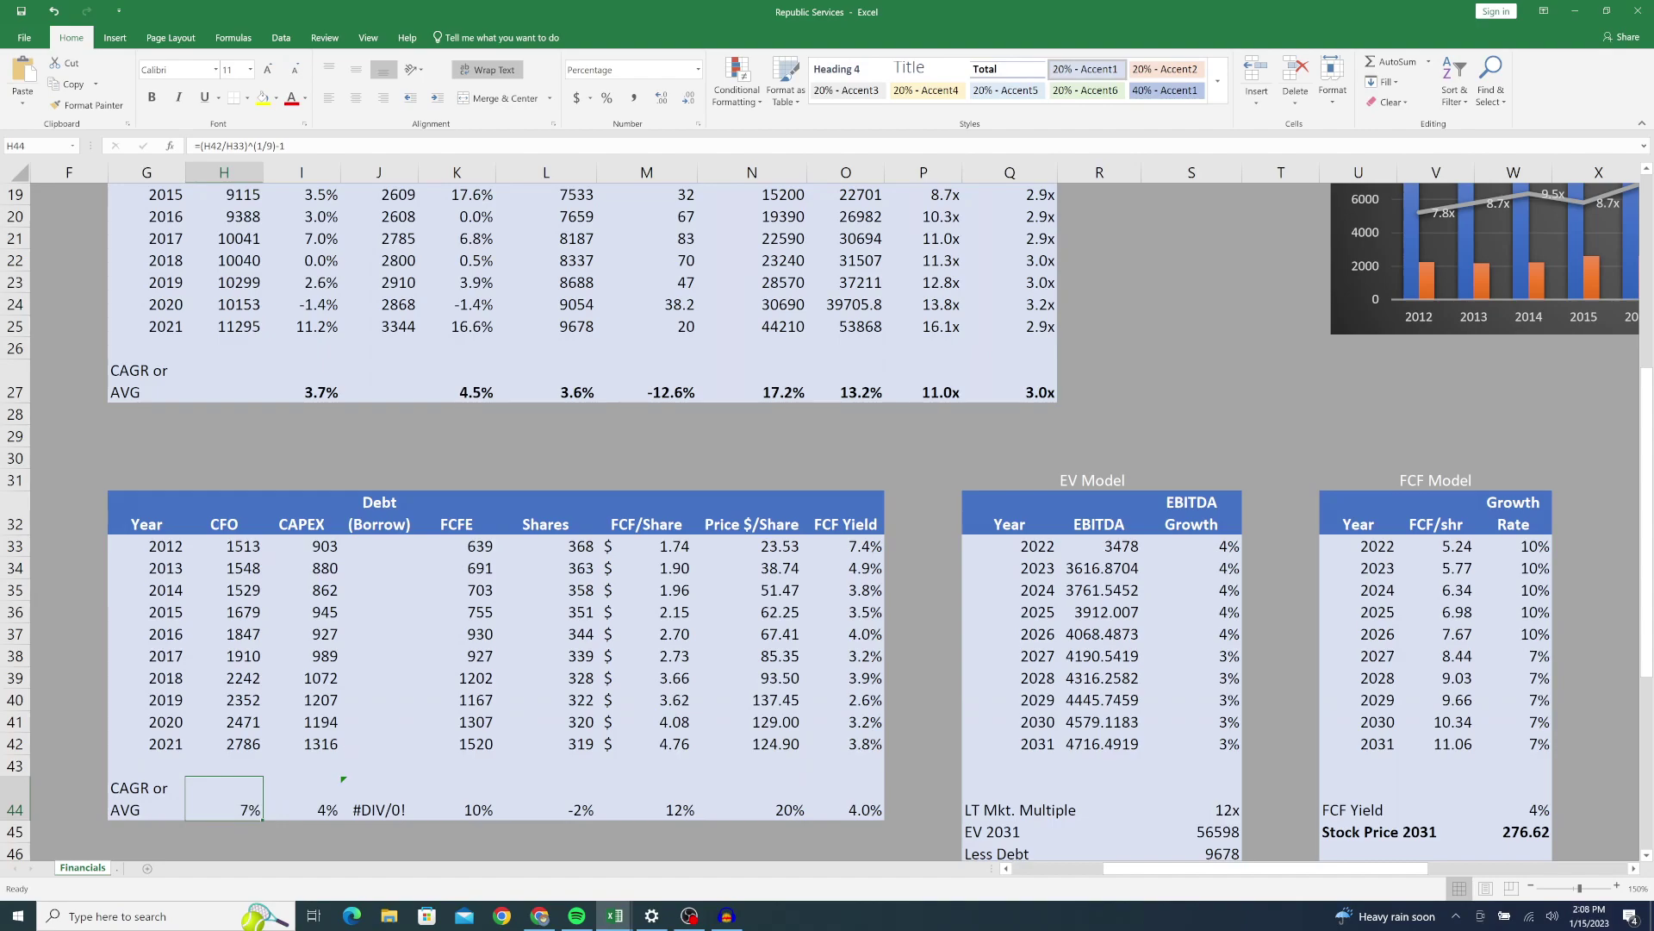
pyautogui.scroll(2, 603, 517)
pyautogui.scroll(-3, 603, 517)
pyautogui.scroll(1, 603, 517)
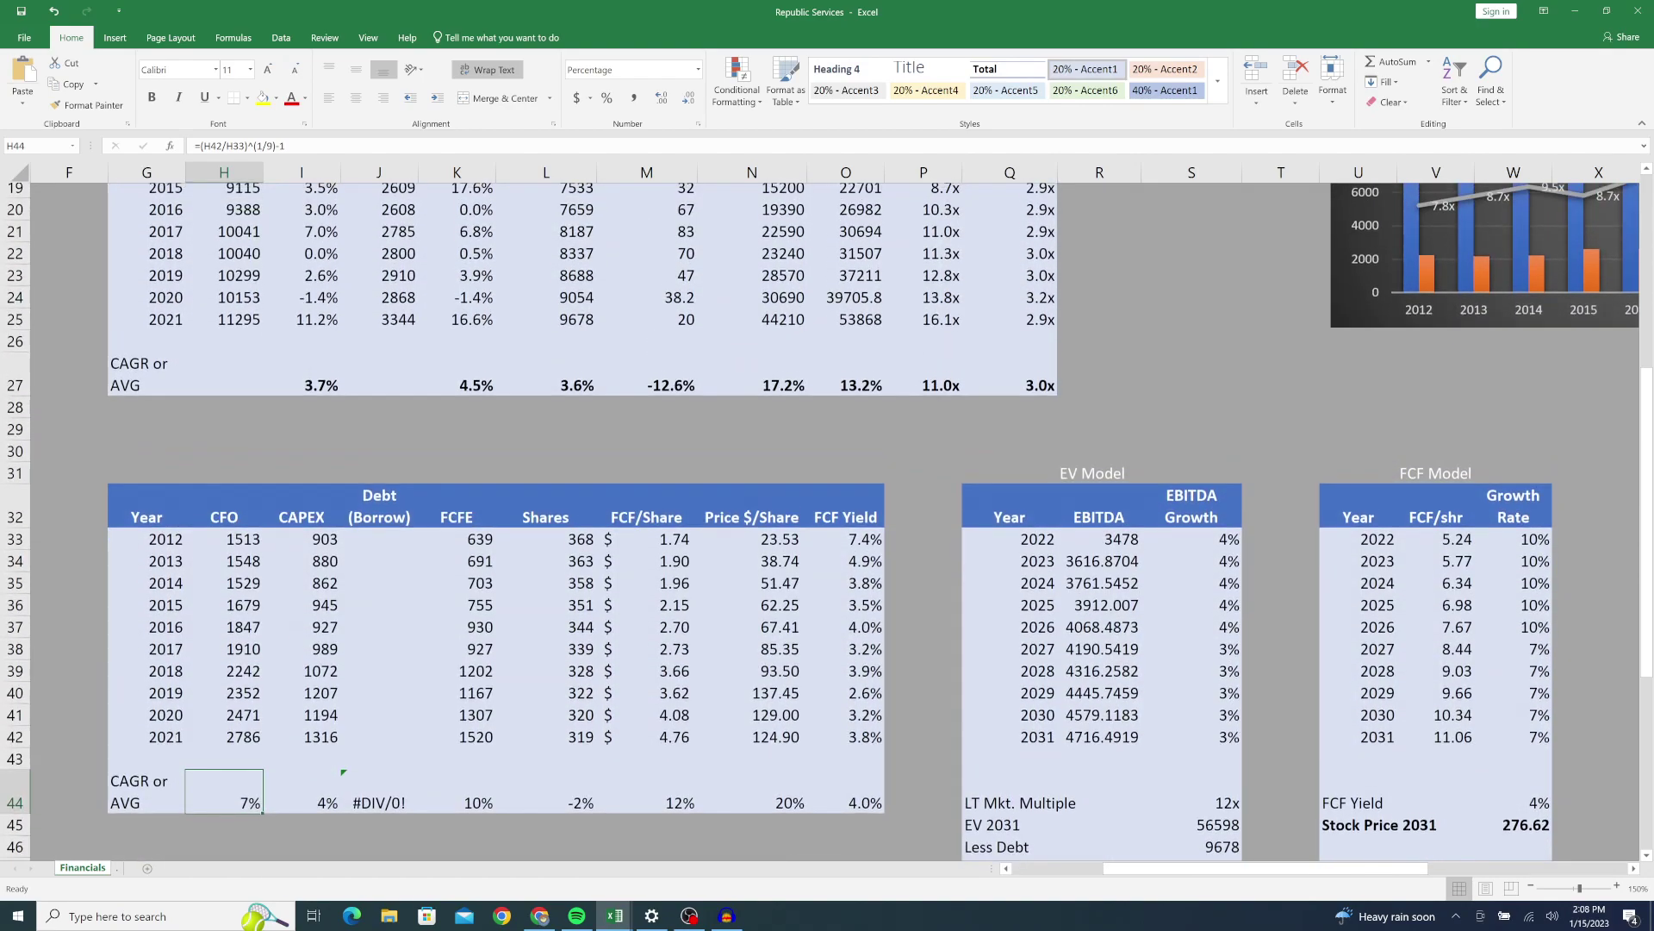
pyautogui.scroll(-1, 603, 517)
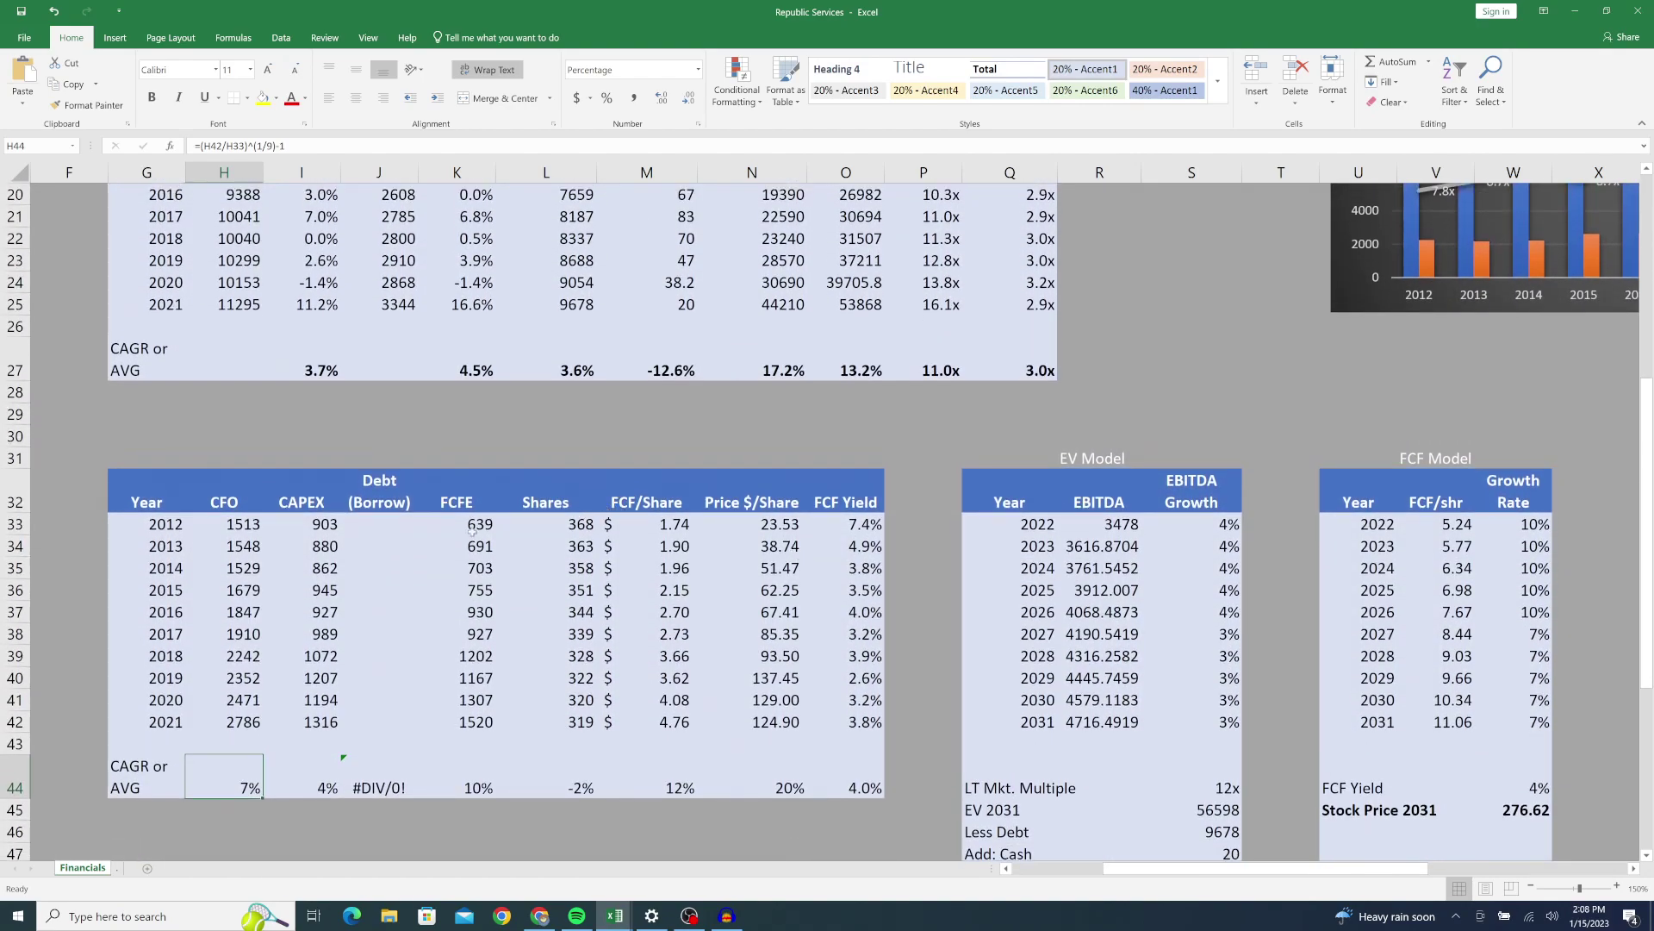
# Step: Examine FCFE for 2012, 2017 and 2021, comparing the first and last years
pyautogui.click(465, 527)
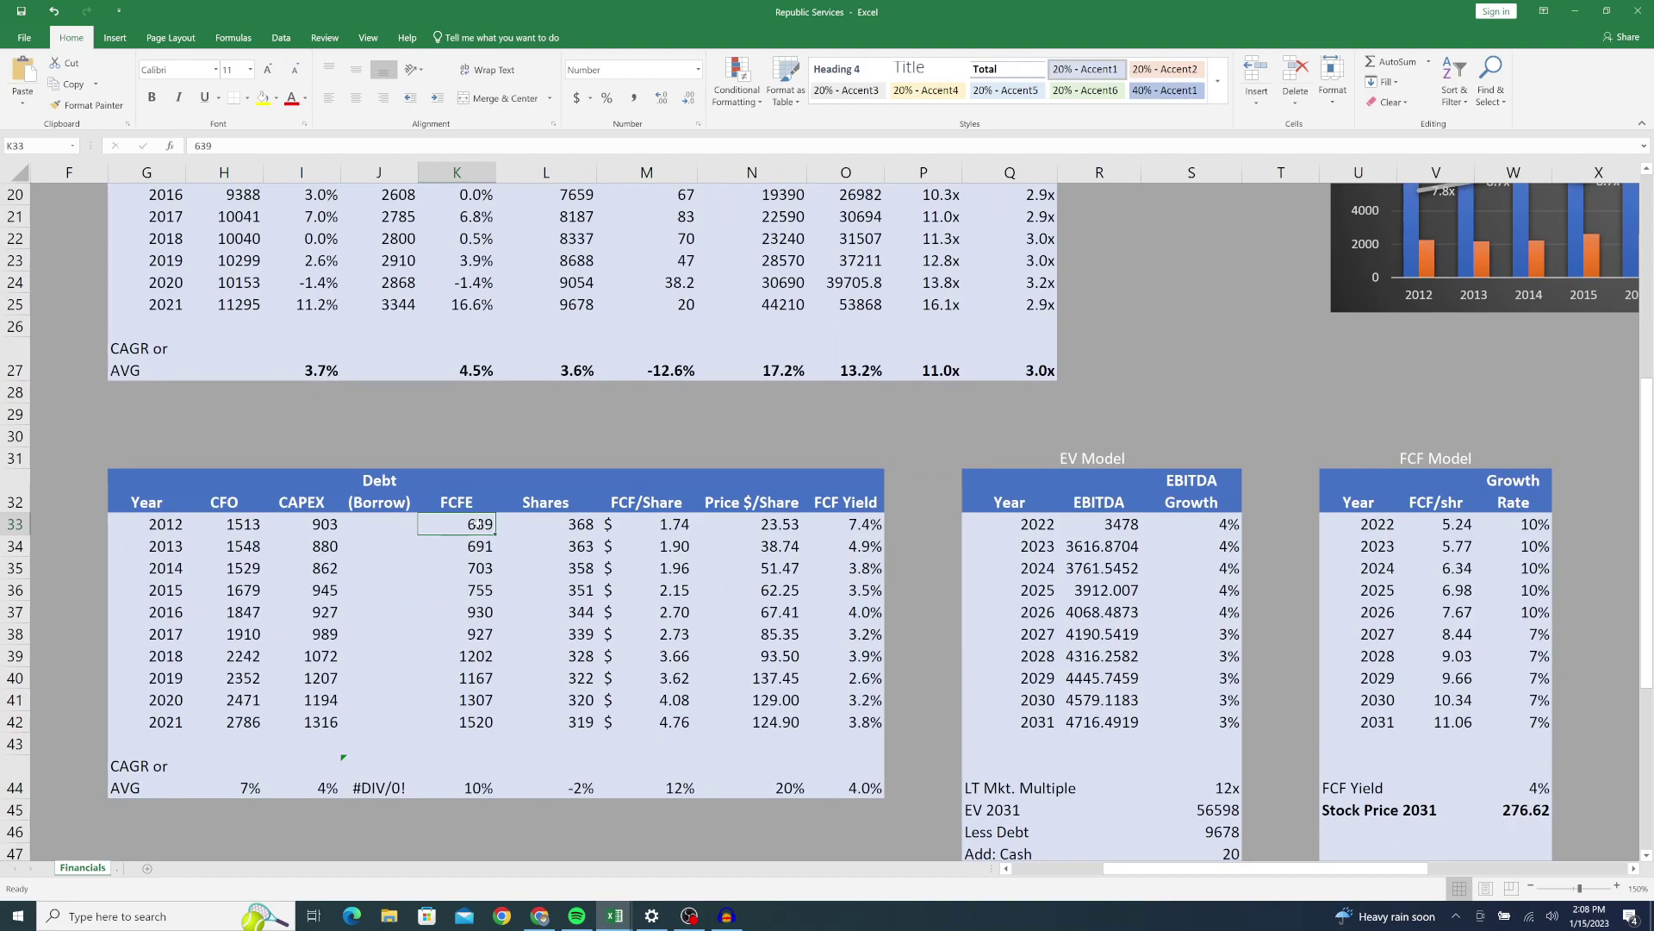
pyautogui.click(480, 633)
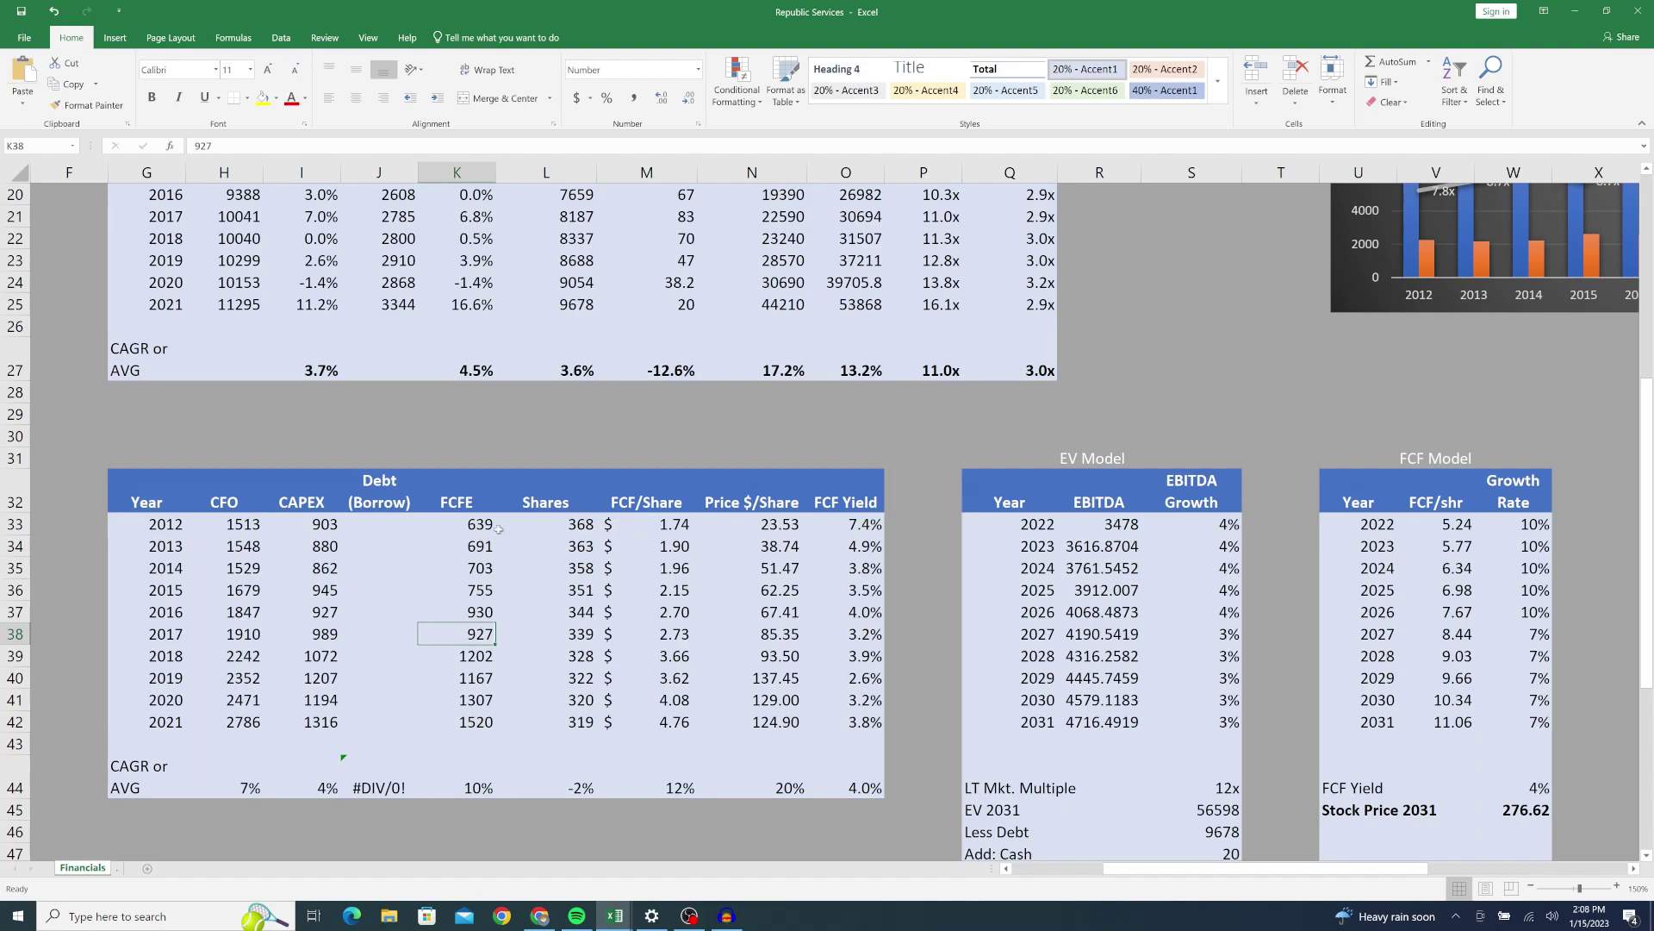
pyautogui.click(469, 526)
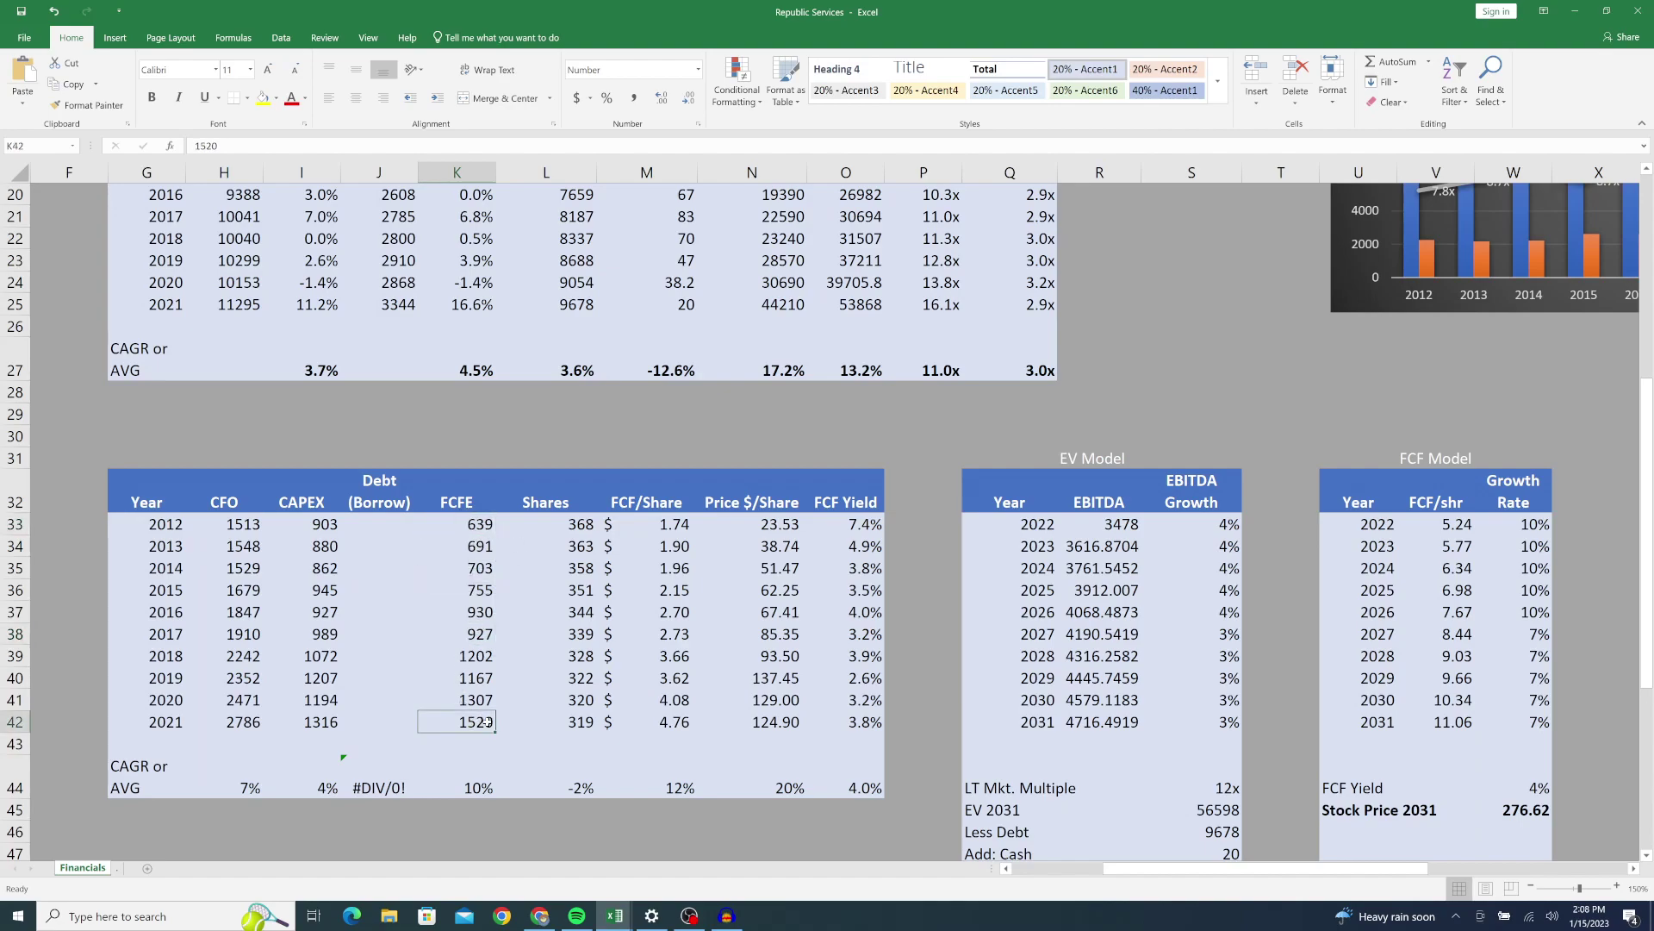
pyautogui.click(459, 722)
pyautogui.click(471, 526)
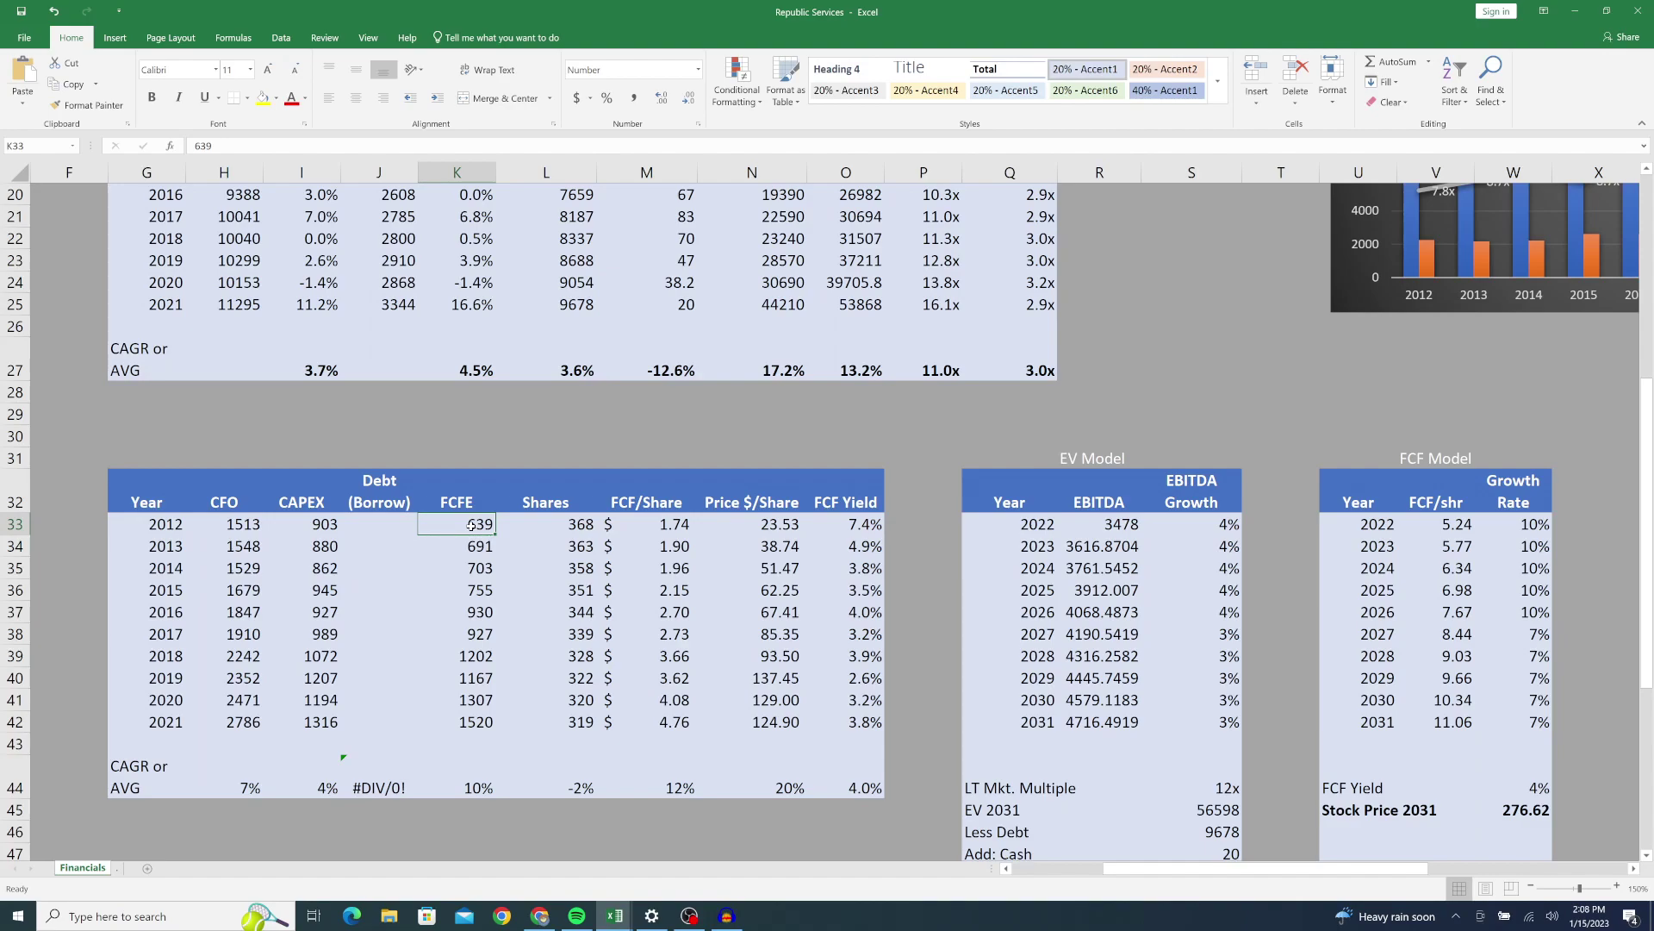
# Step: Examine the Shares column's early years alongside the 2012 FCFE value
pyautogui.click(546, 488)
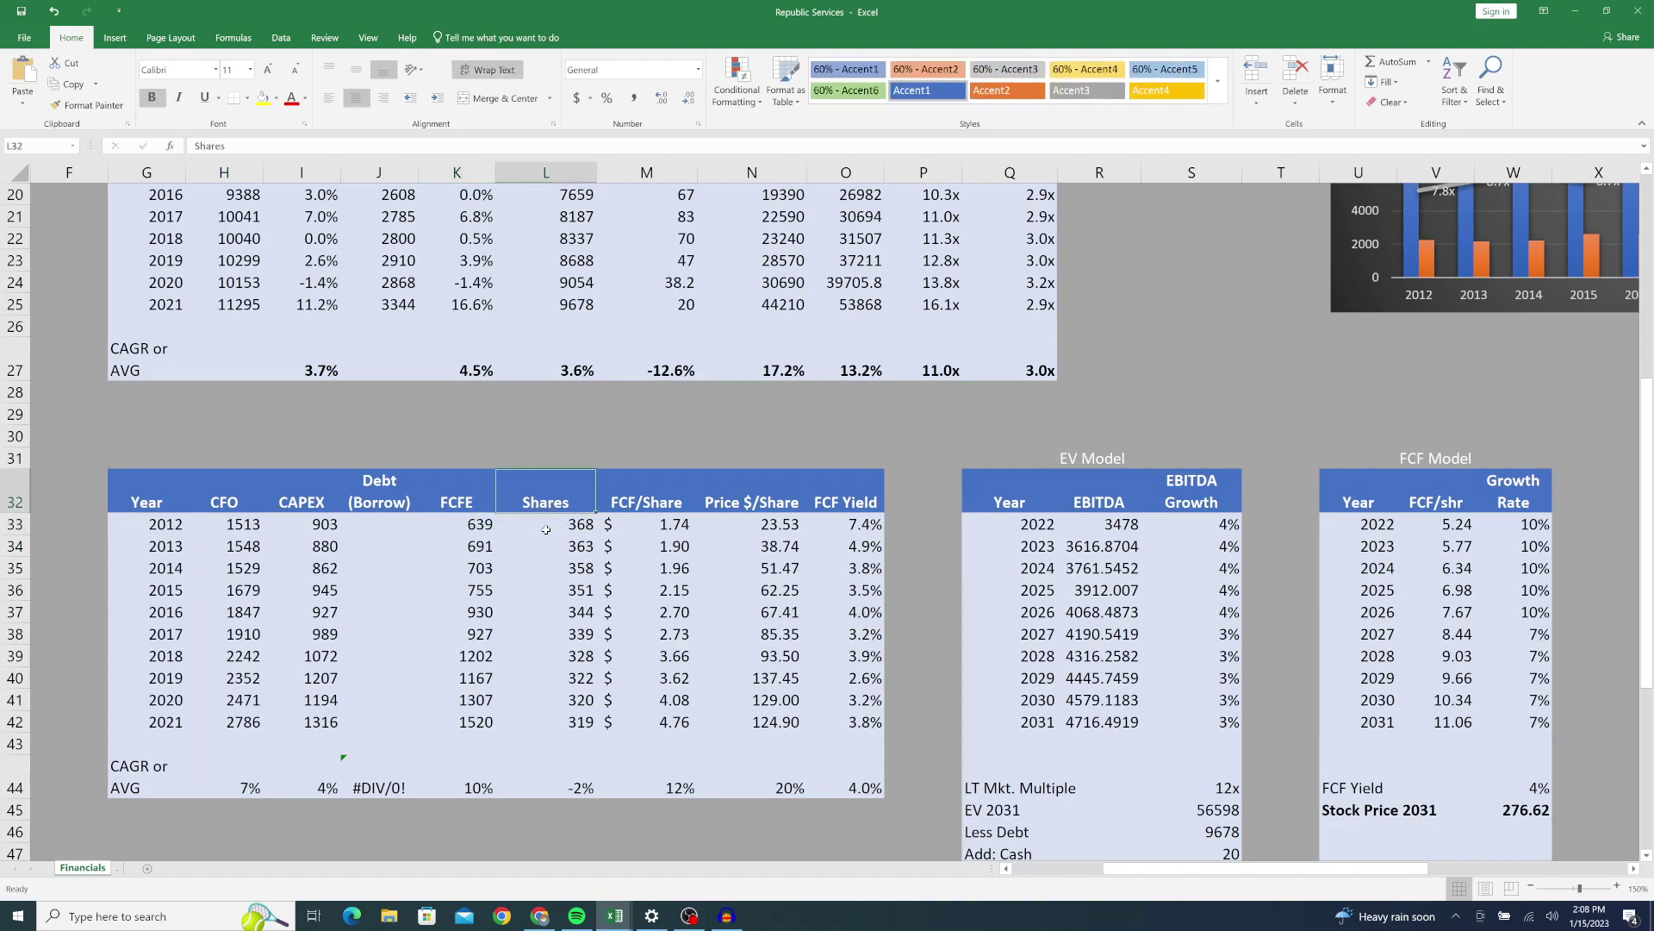
pyautogui.click(546, 529)
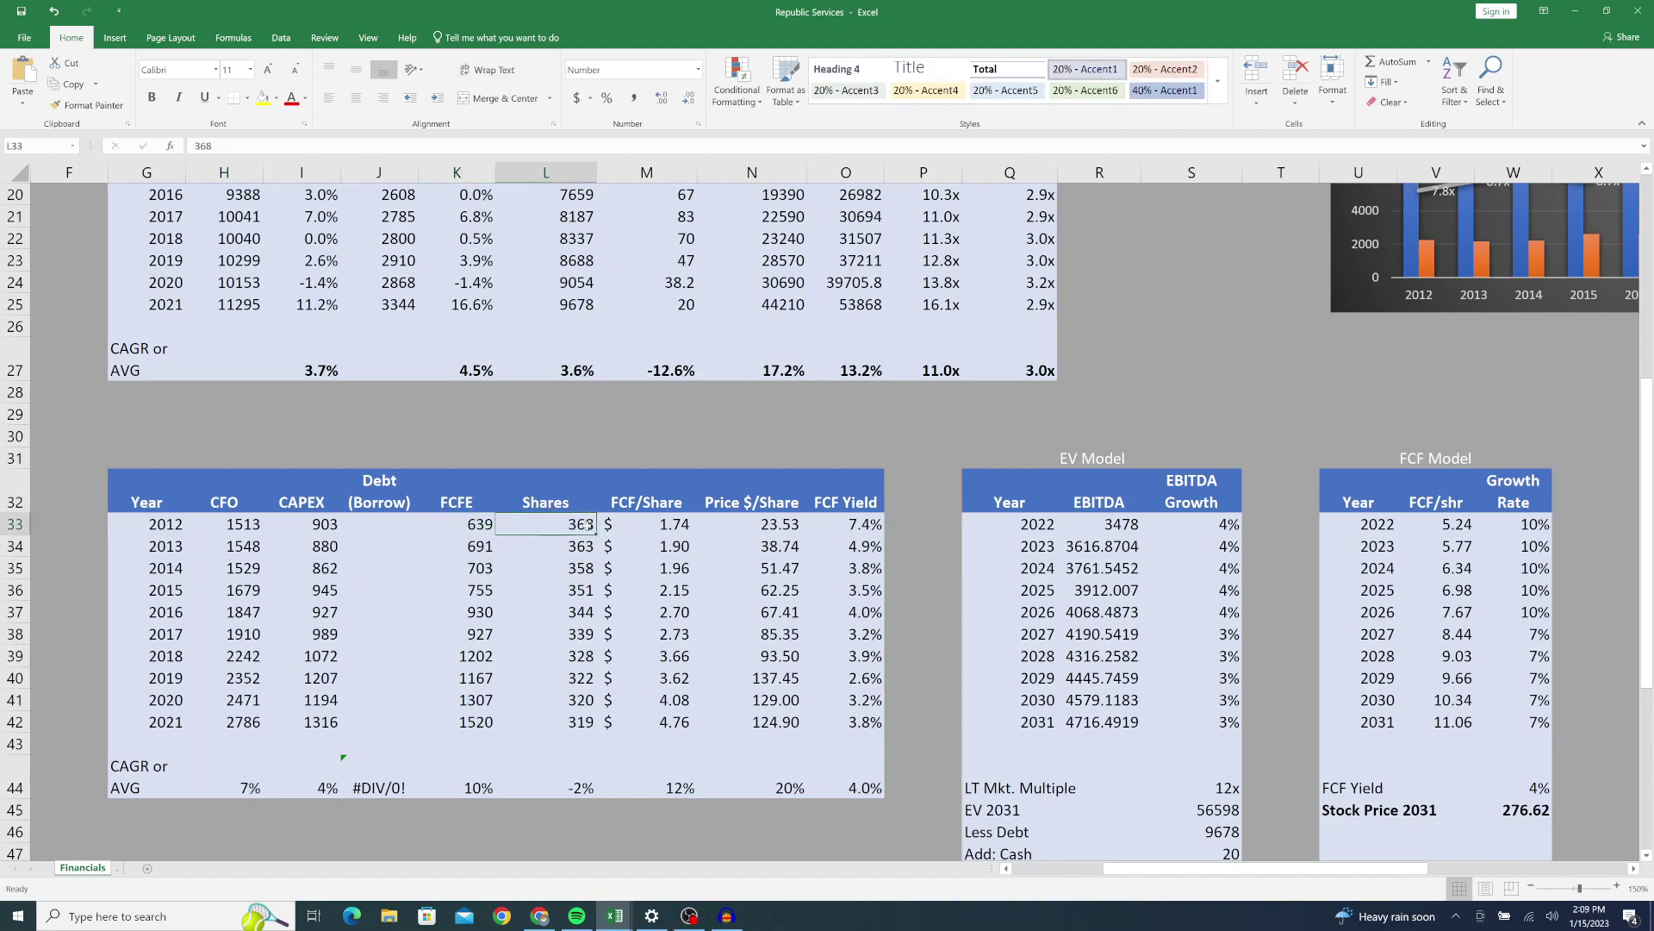
pyautogui.click(475, 525)
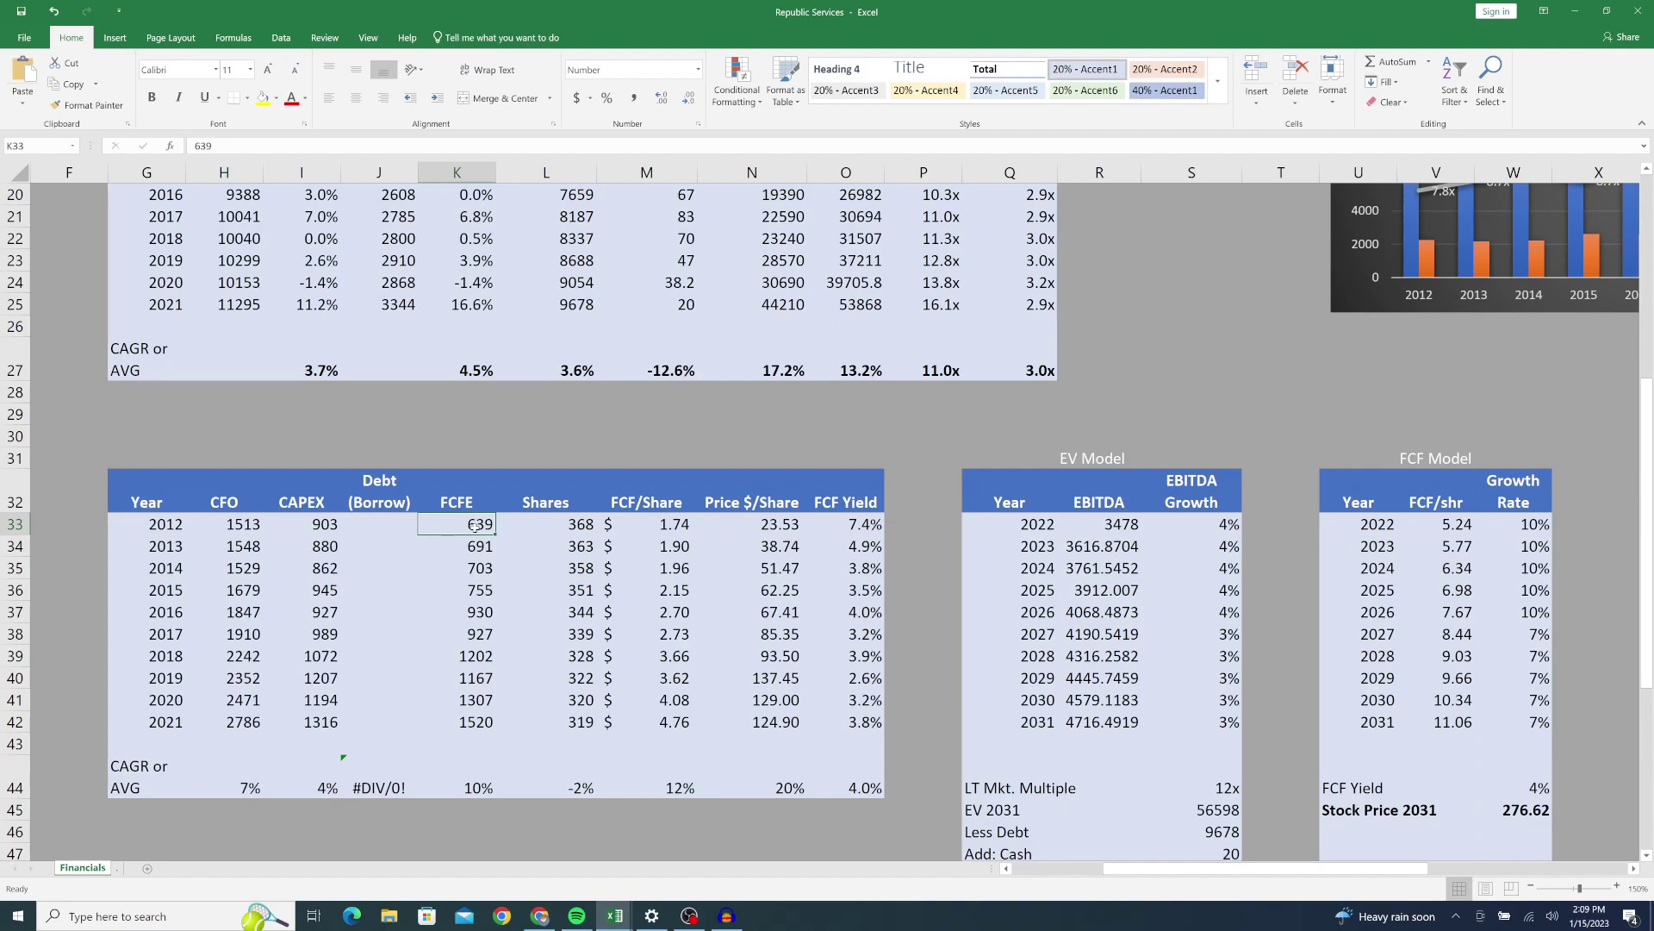
pyautogui.click(573, 521)
pyautogui.click(586, 567)
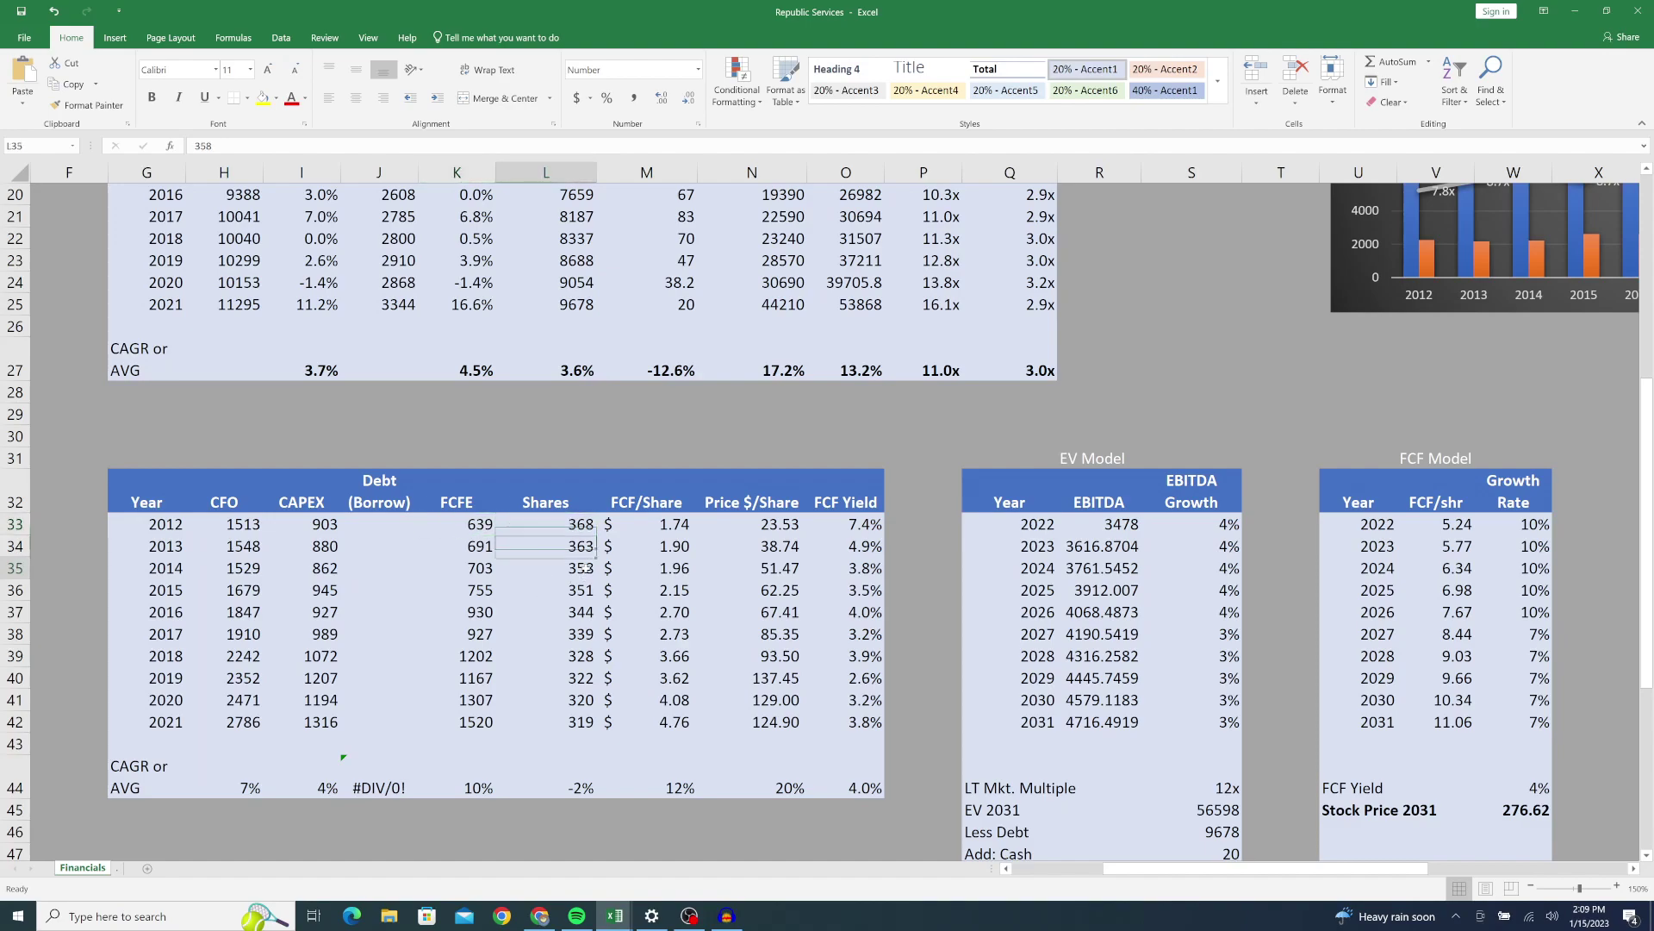
pyautogui.click(552, 529)
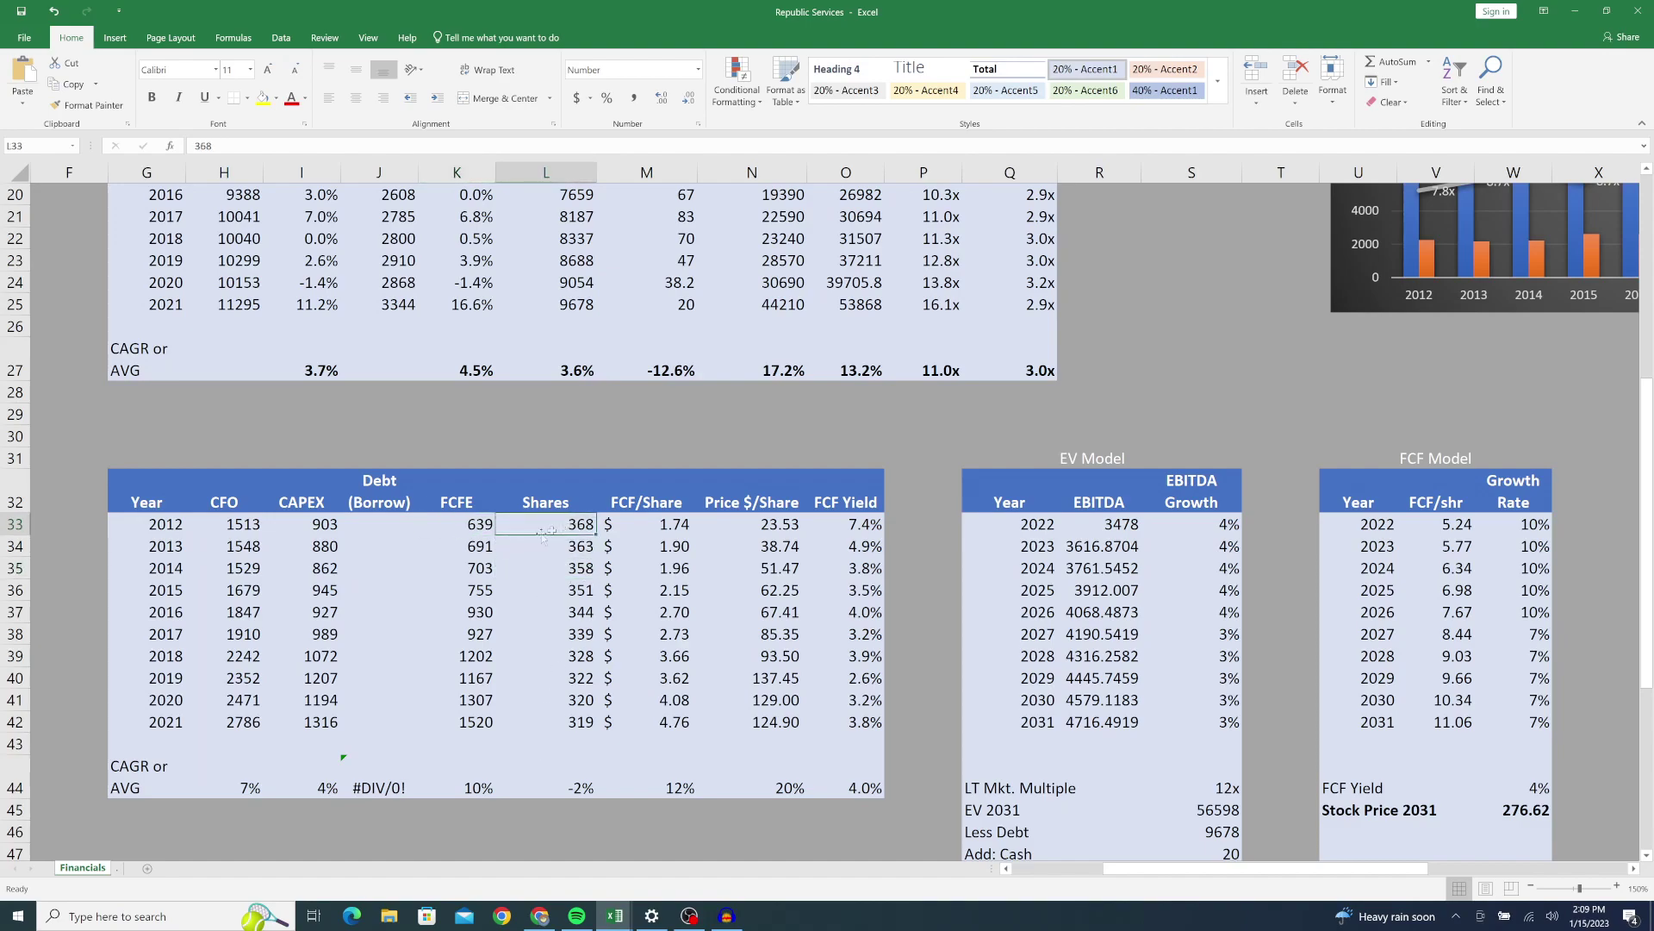
pyautogui.click(548, 497)
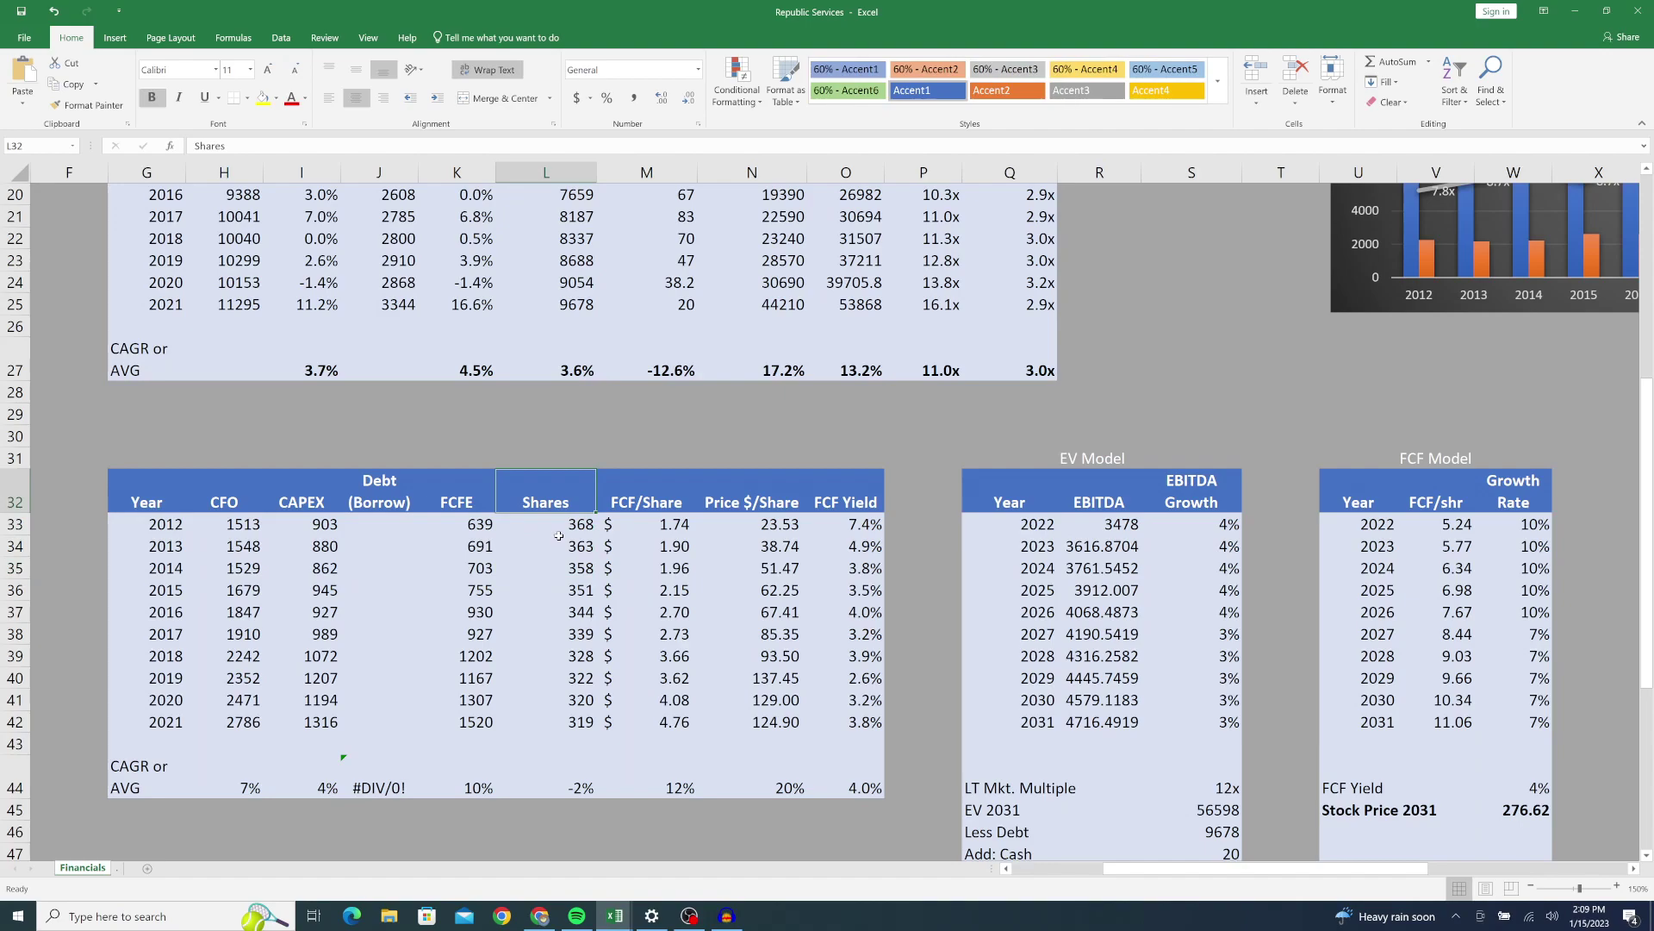
# Step: Review the share counts year by year down the column from 2012 through 2021
pyautogui.click(558, 538)
pyautogui.click(562, 564)
pyautogui.click(558, 528)
pyautogui.click(555, 545)
pyautogui.press('Down')
pyautogui.press('Down')
pyautogui.press('Down')
pyautogui.press('Down')
pyautogui.press('Down')
pyautogui.press('Down')
pyautogui.press('Down')
pyautogui.press('Down')
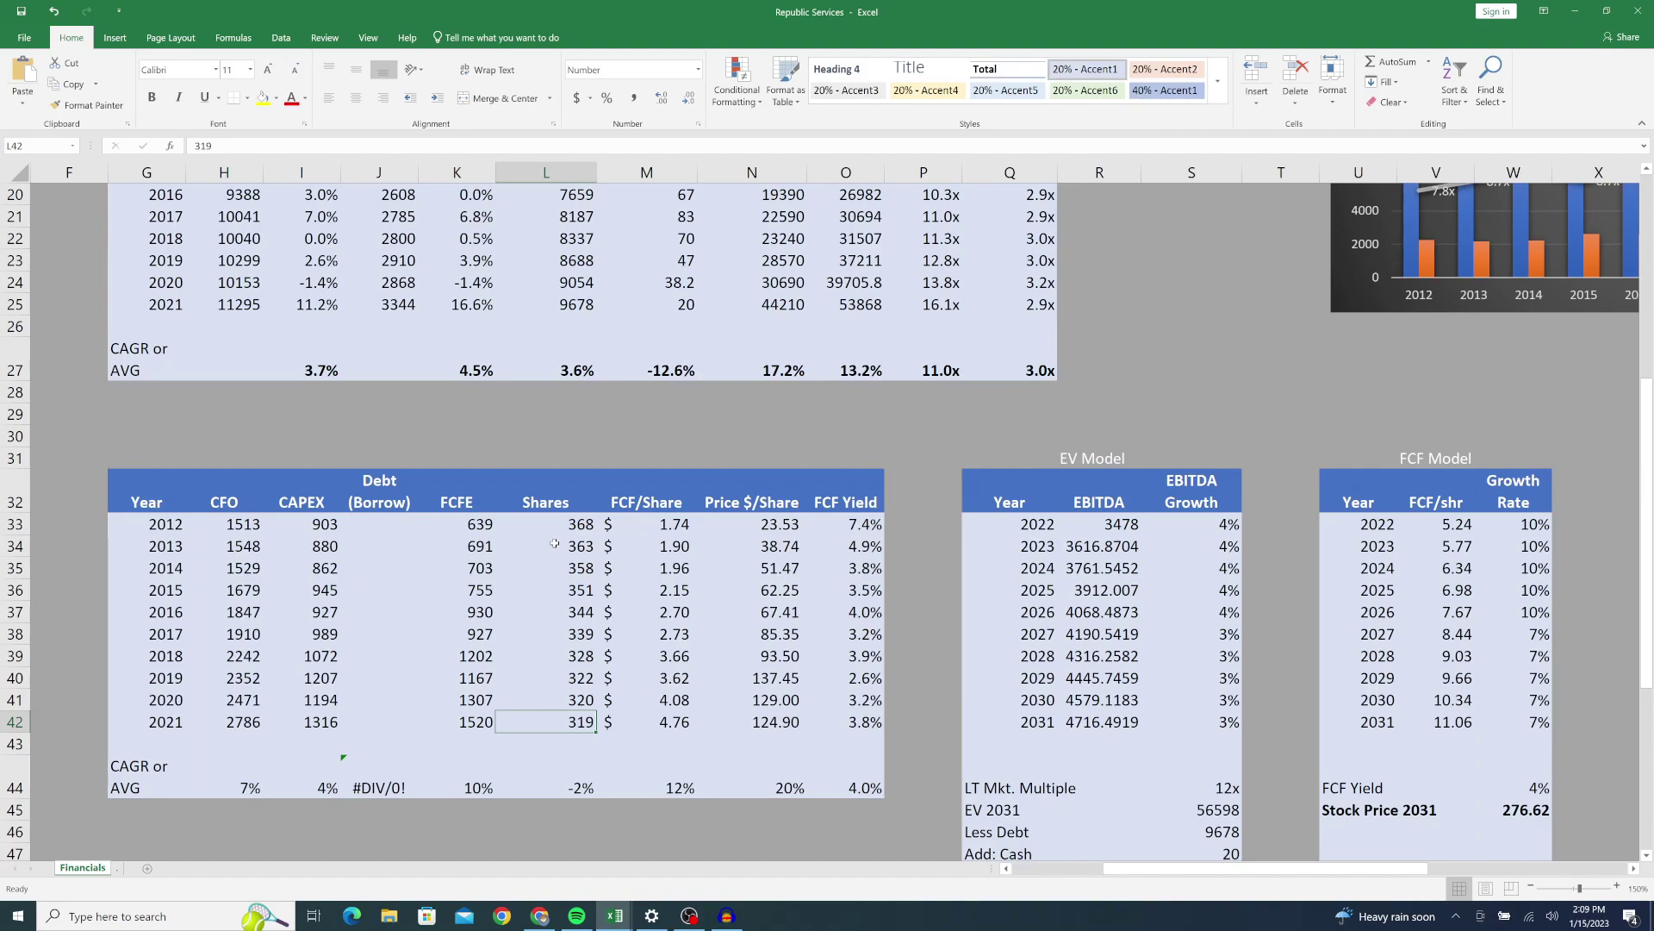
# Step: Recheck the share counts for 2012, 2013 and 2014
pyautogui.click(573, 527)
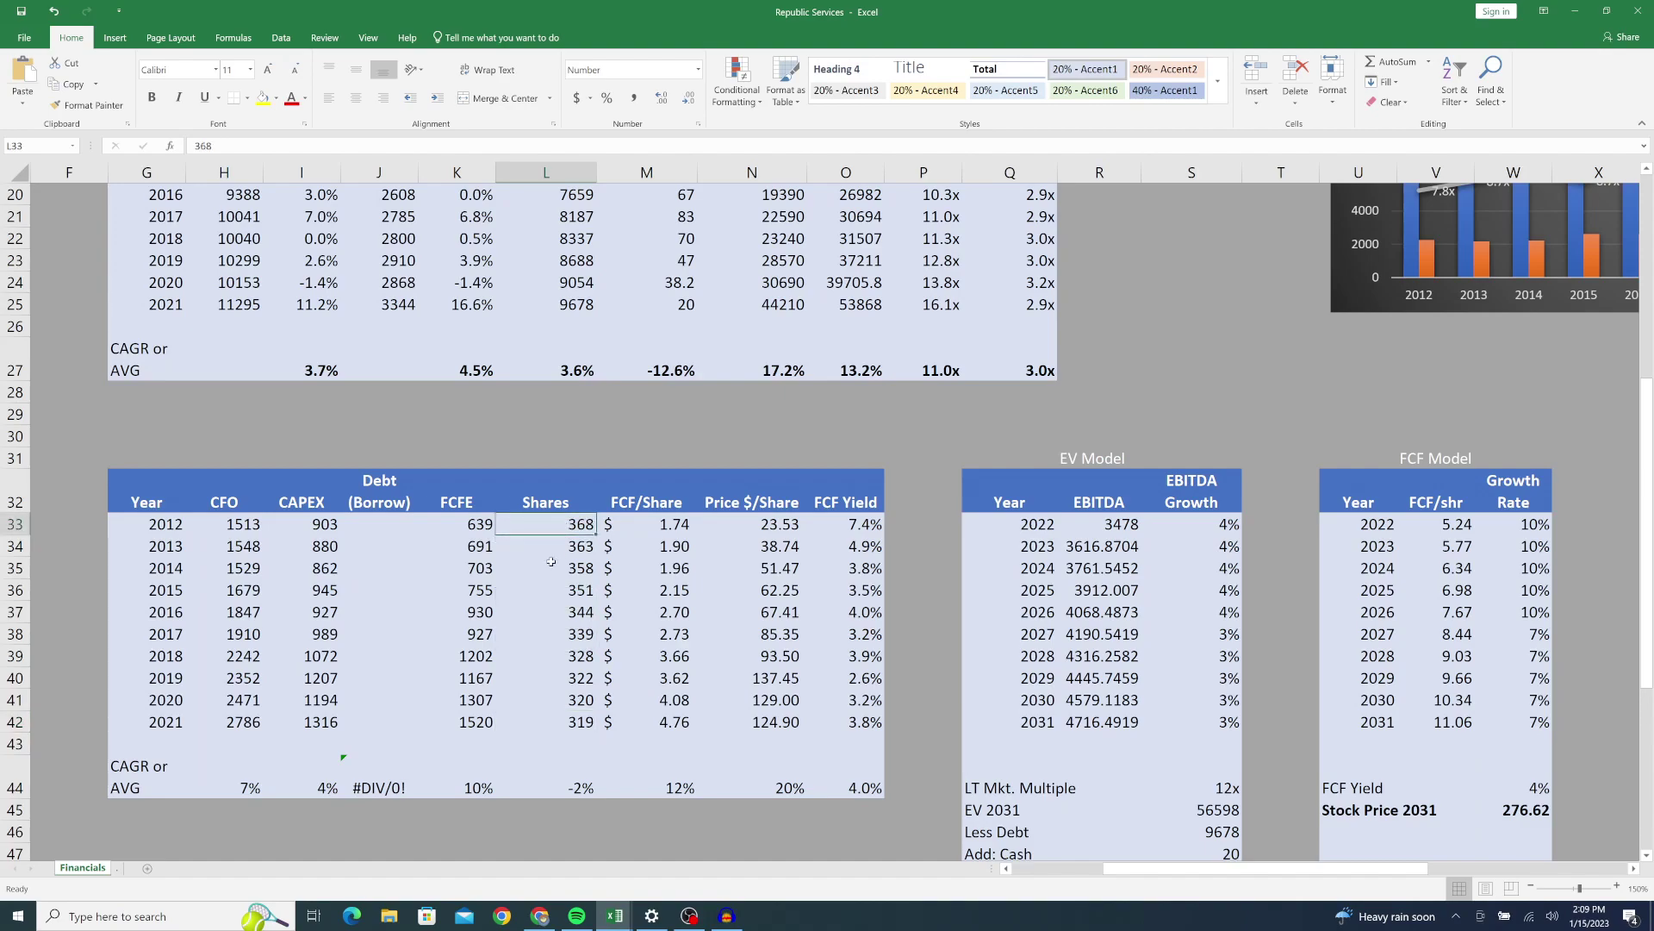
pyautogui.click(557, 546)
pyautogui.click(551, 574)
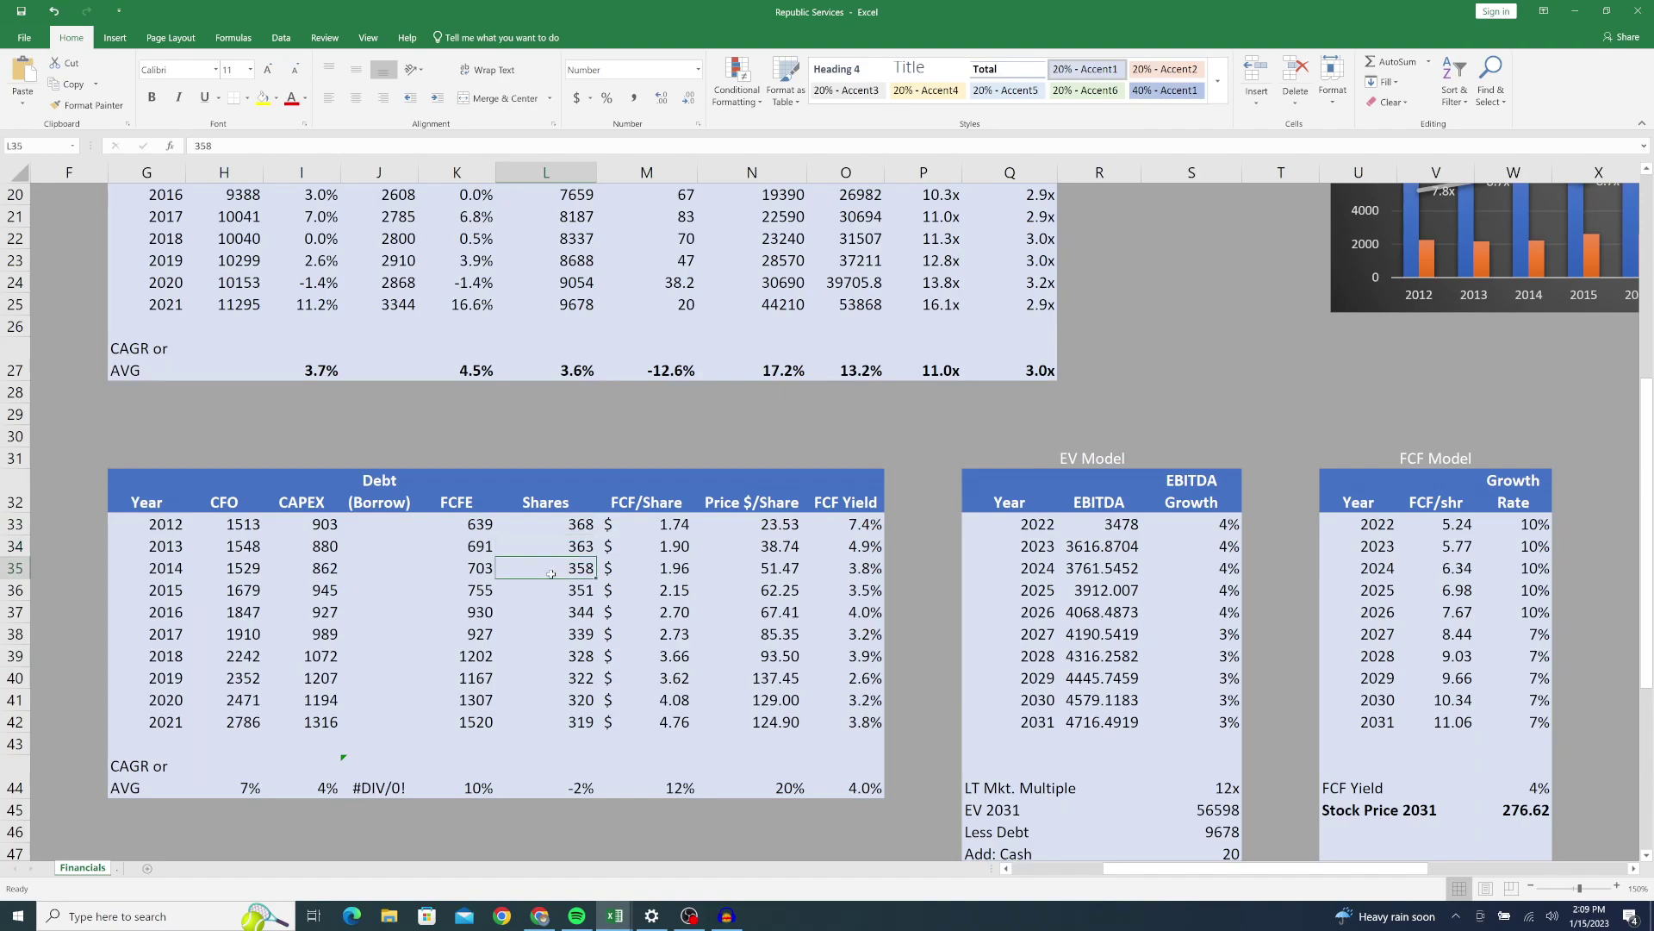
pyautogui.click(585, 526)
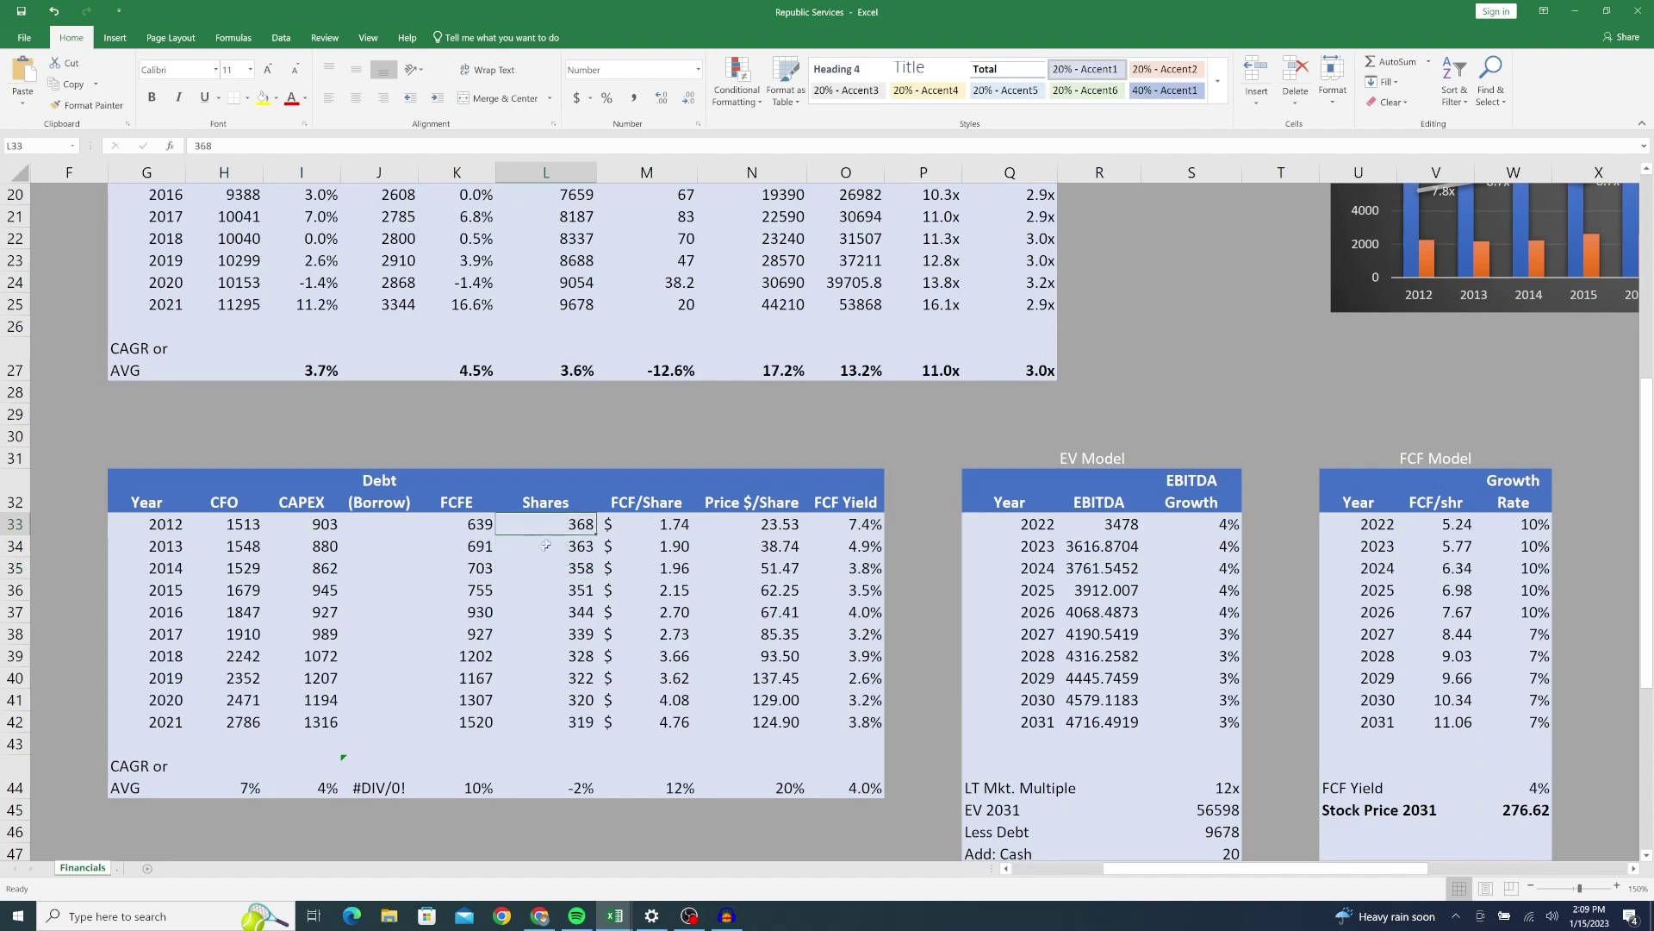
# Step: Check the share count's growth rate against its 2012 and 2021 values, and inspect the 2012 FCF/Share formula
pyautogui.click(558, 722)
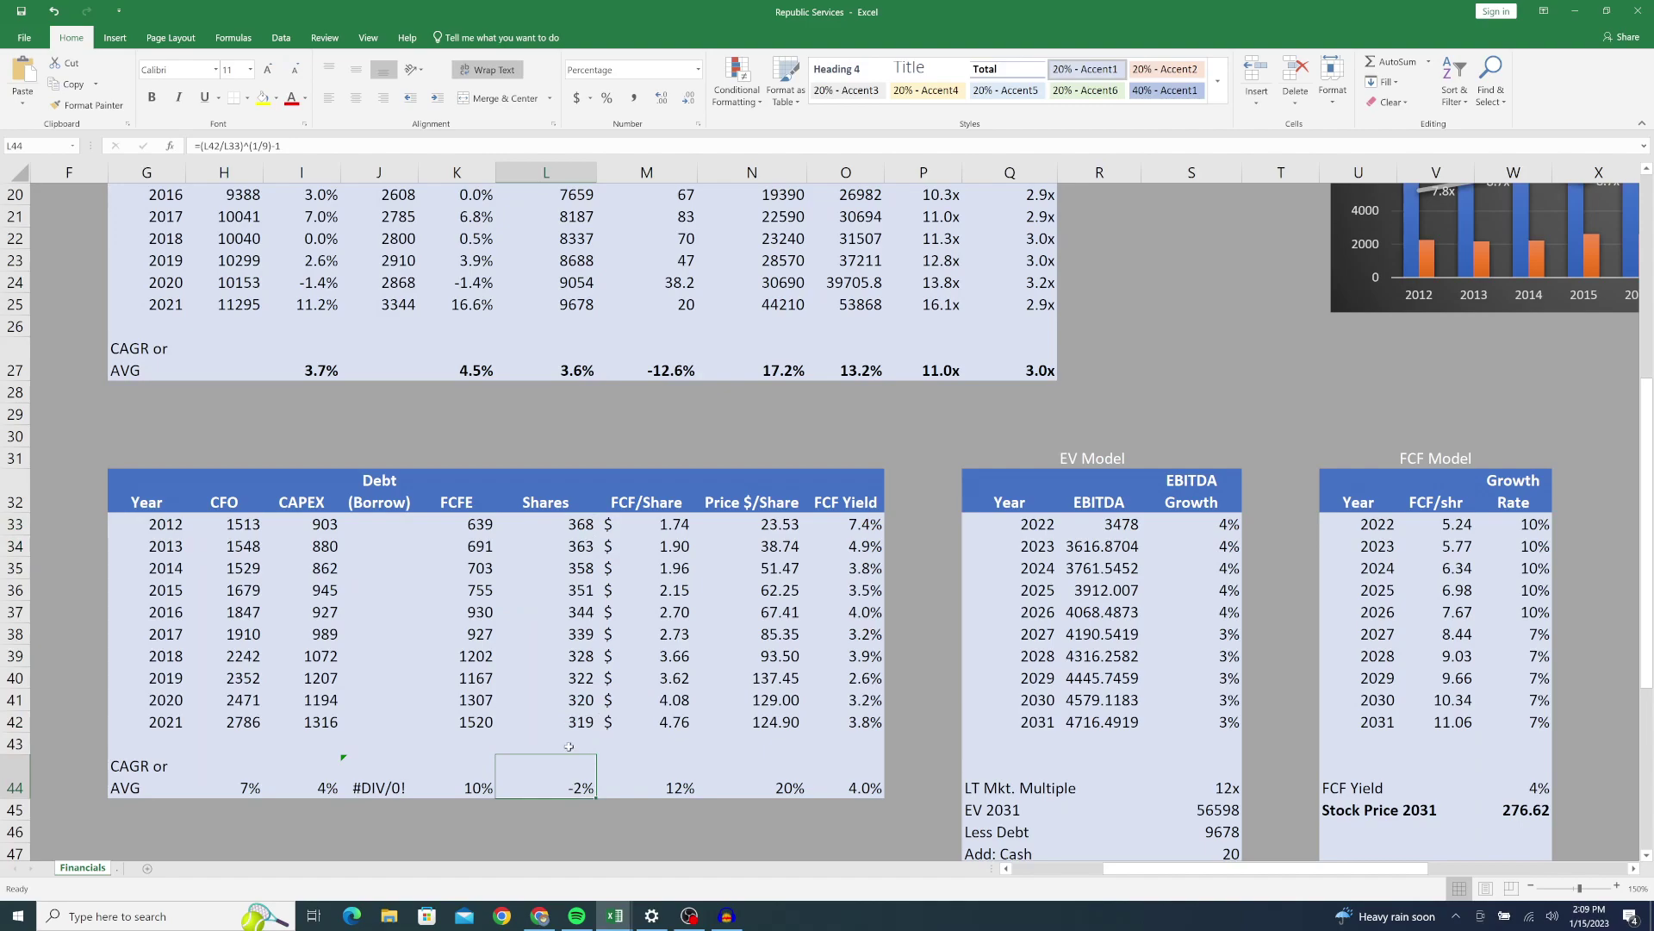
pyautogui.press('Up')
pyautogui.press('Up')
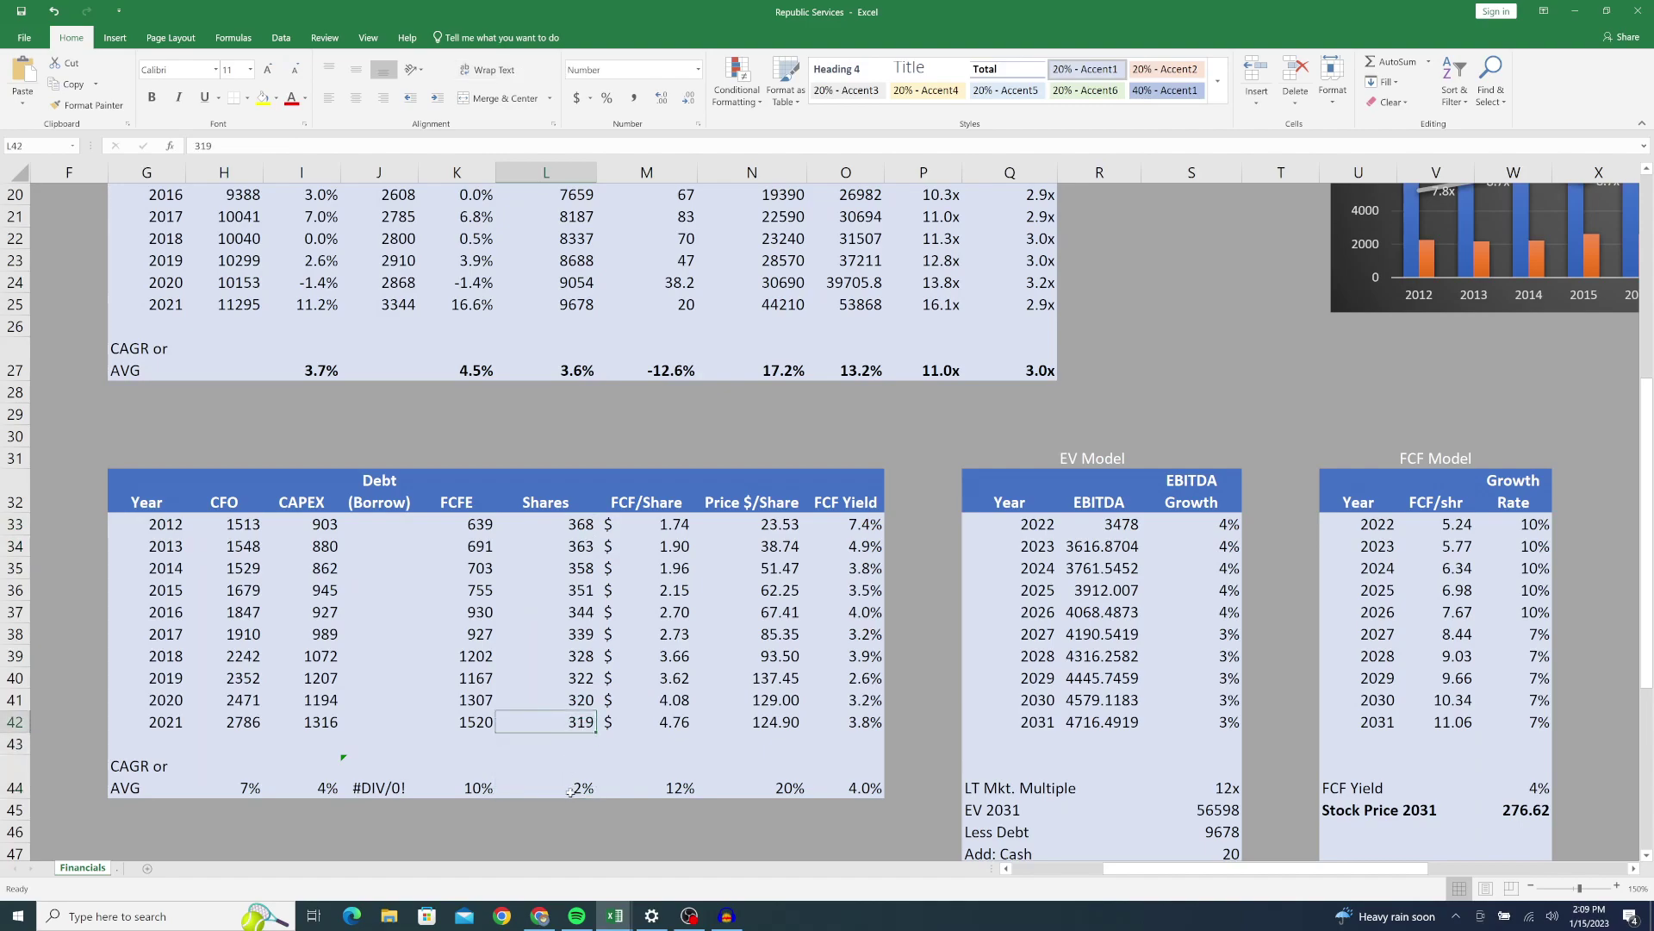
pyautogui.press('Down')
pyautogui.press('Down')
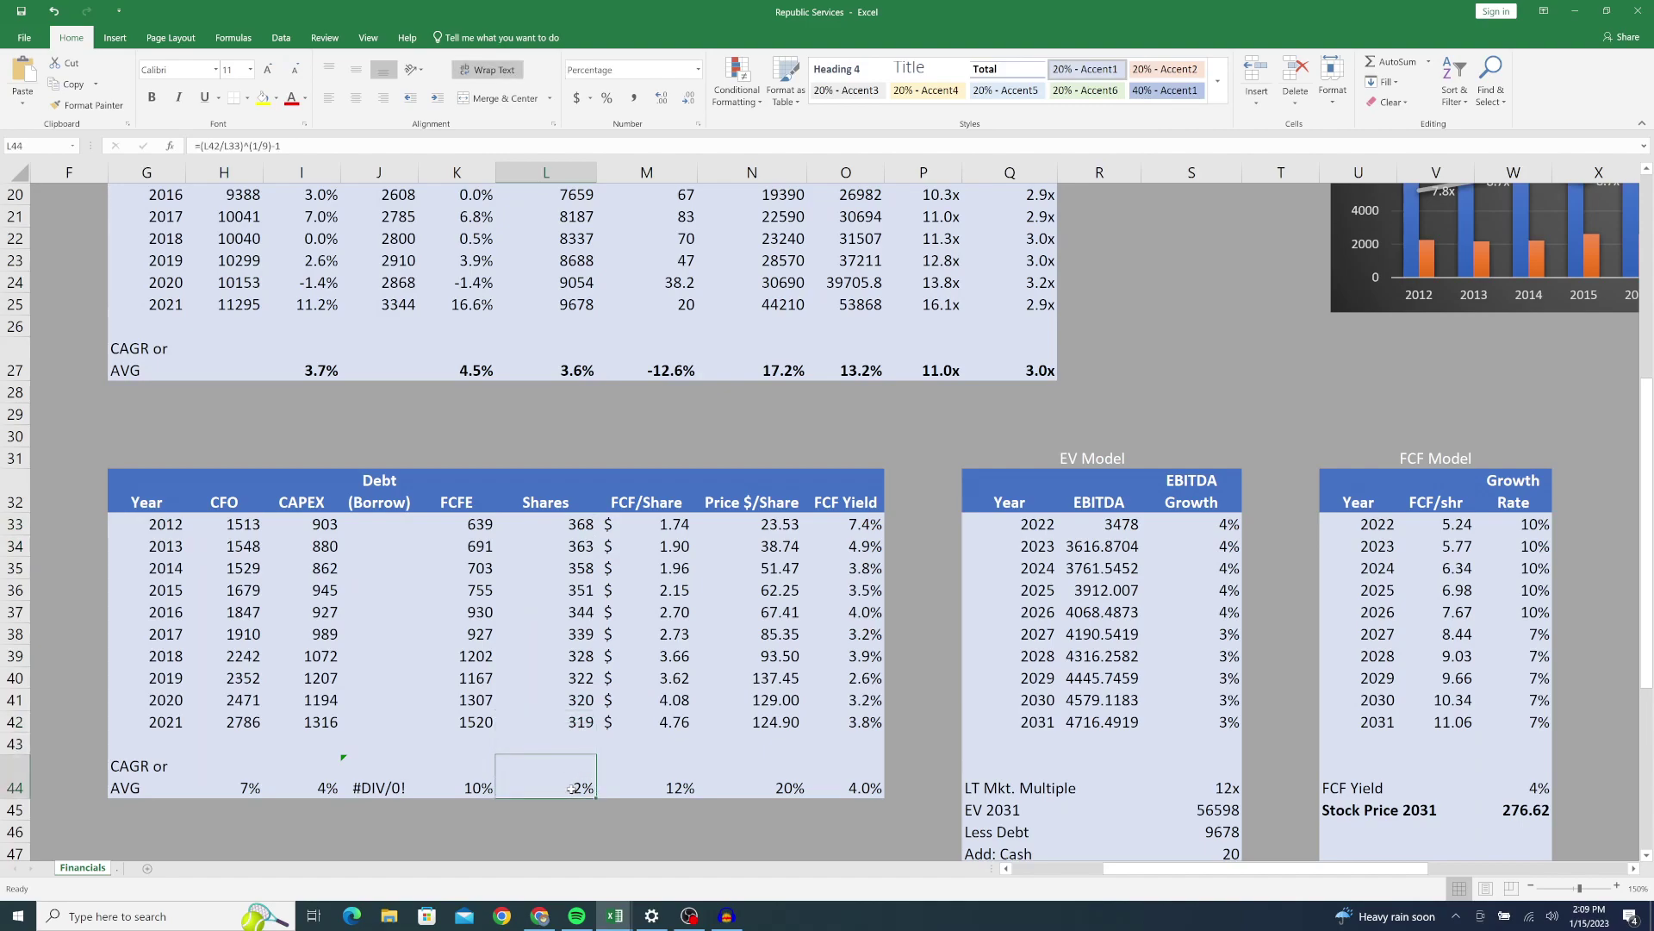
pyautogui.click(573, 717)
pyautogui.click(573, 524)
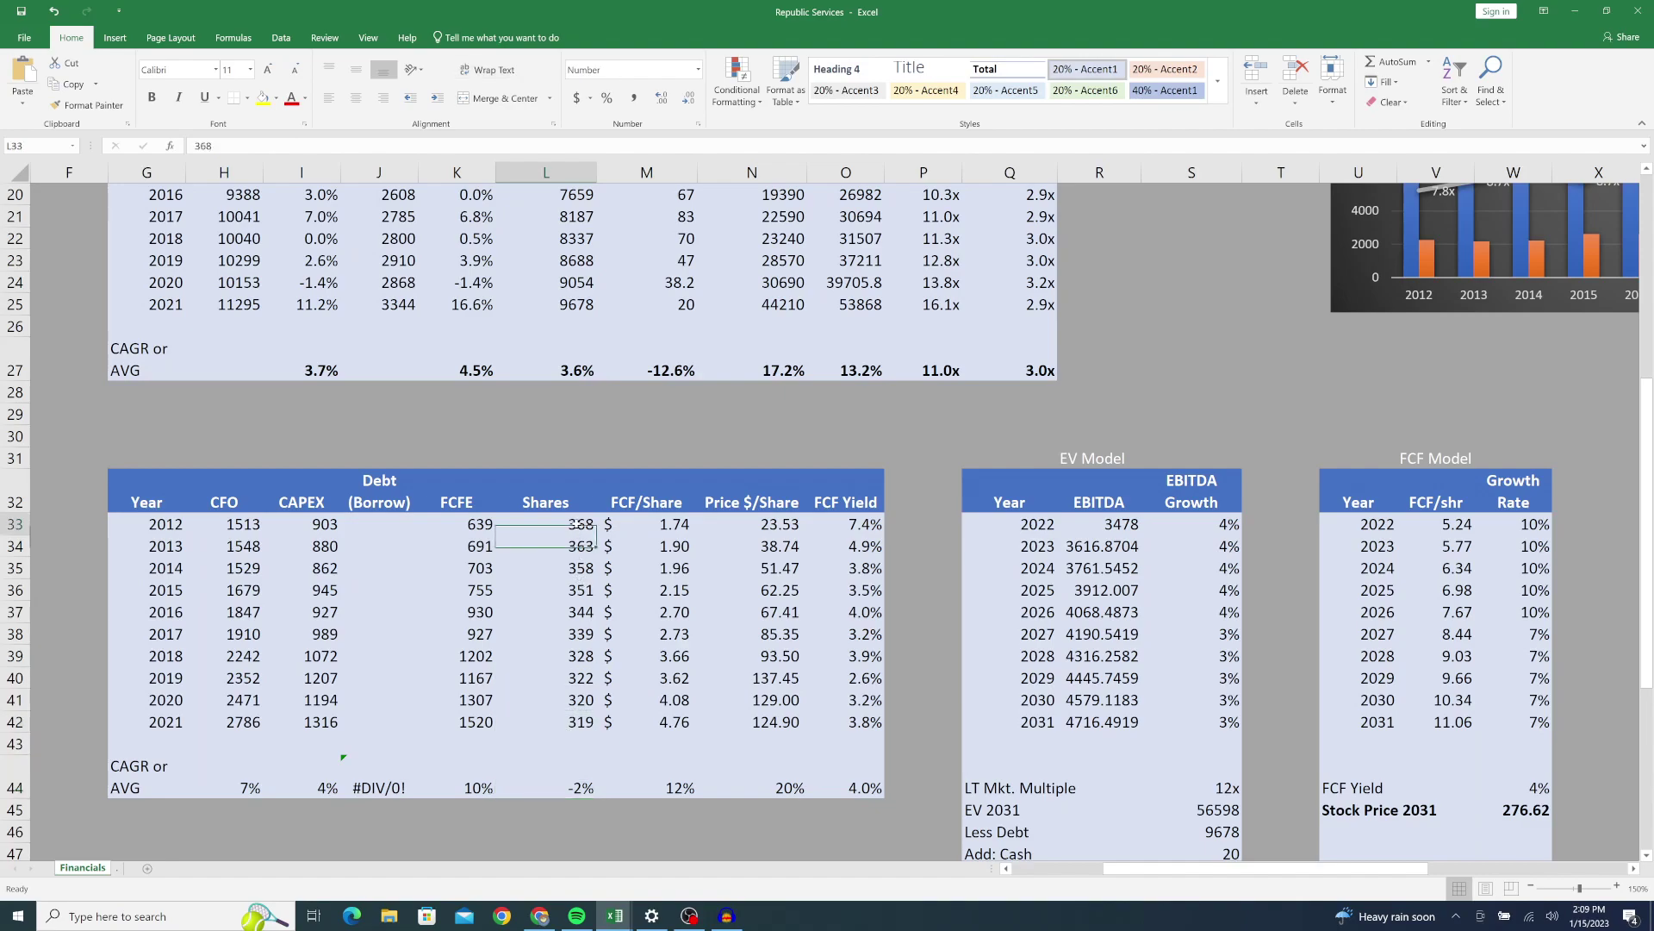
pyautogui.click(670, 523)
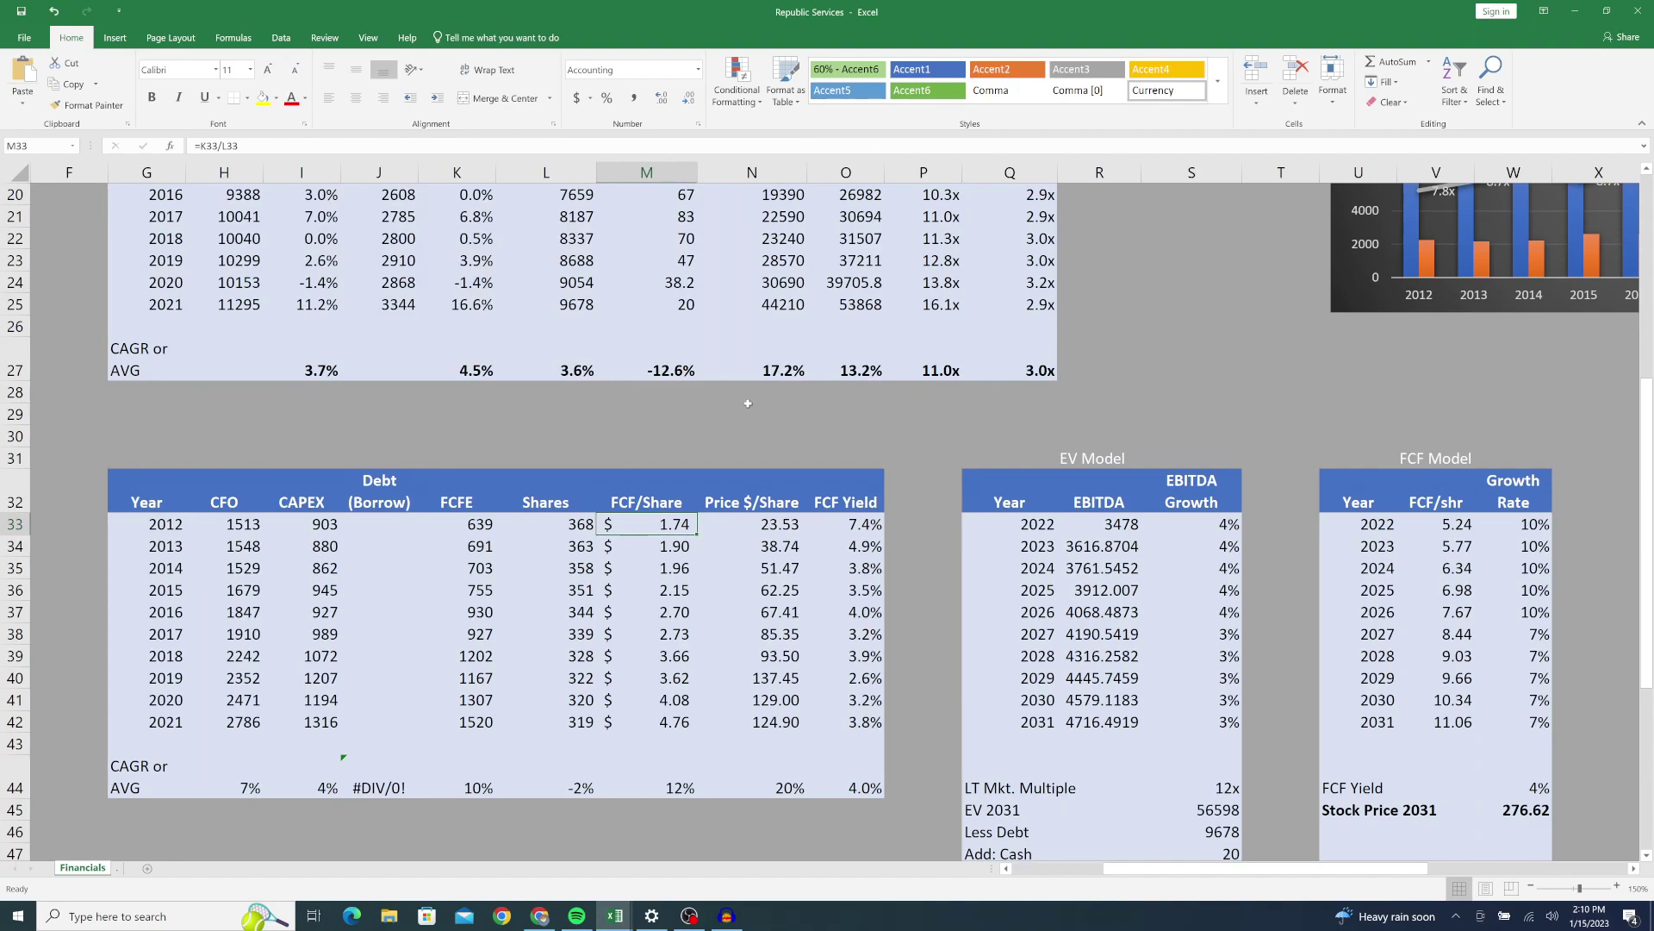
# Step: Compare the 2012, 2013 and 2021 share counts, then relate the 2012 FCF/Share formula to the 2012 FCFE
pyautogui.click(564, 526)
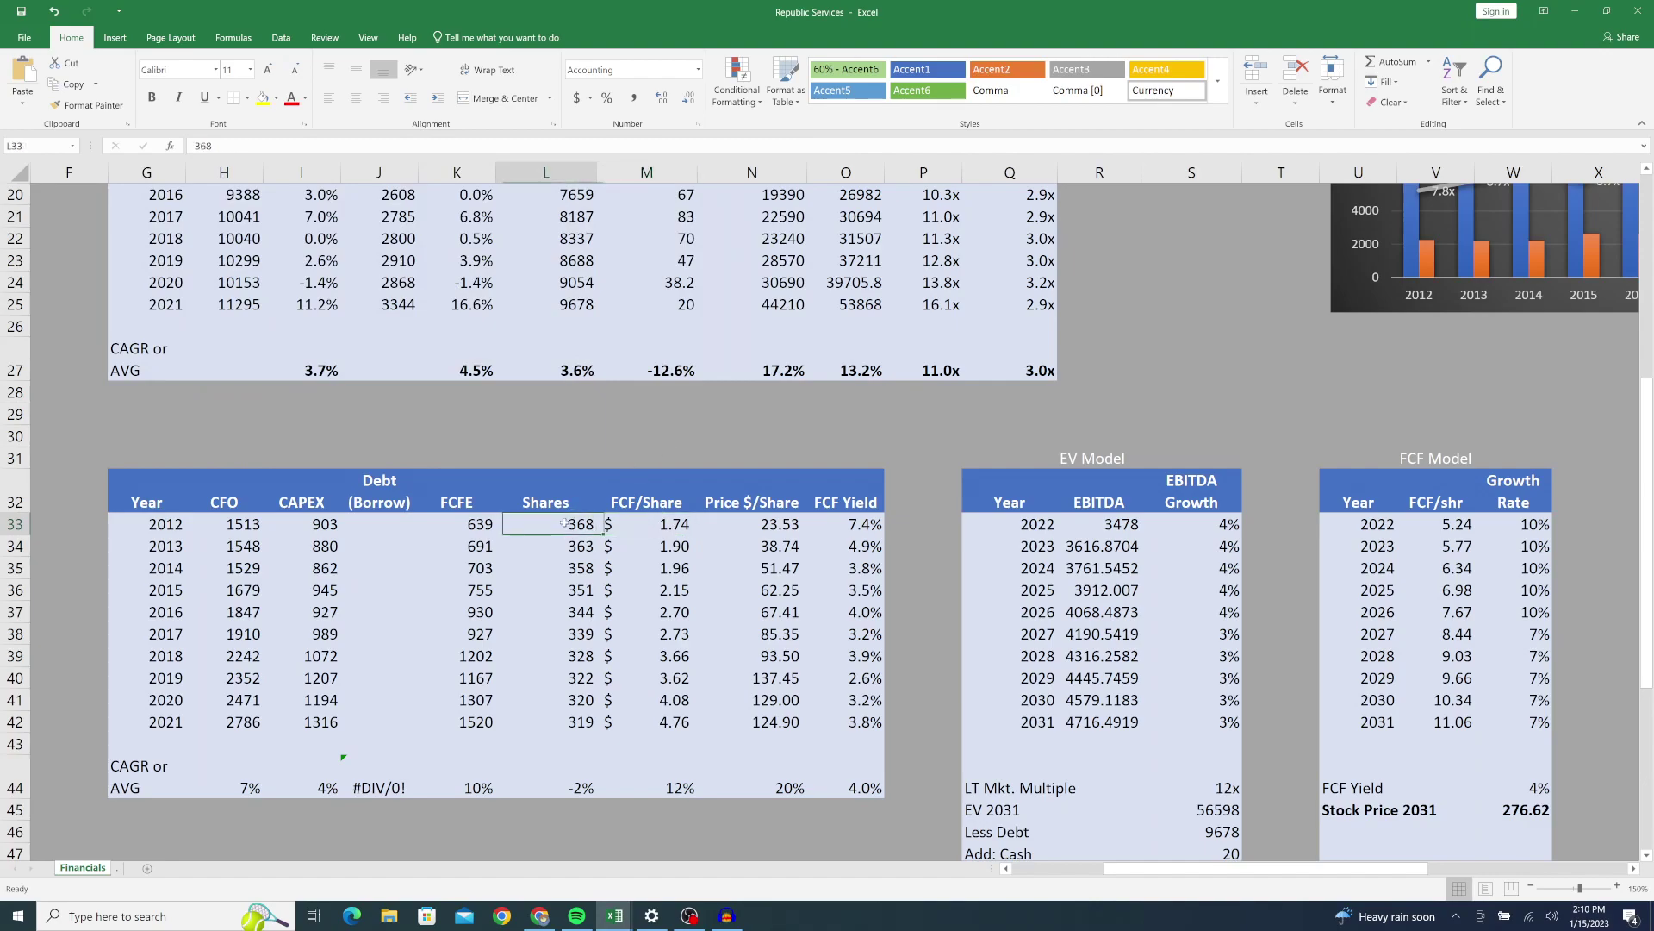
pyautogui.click(572, 549)
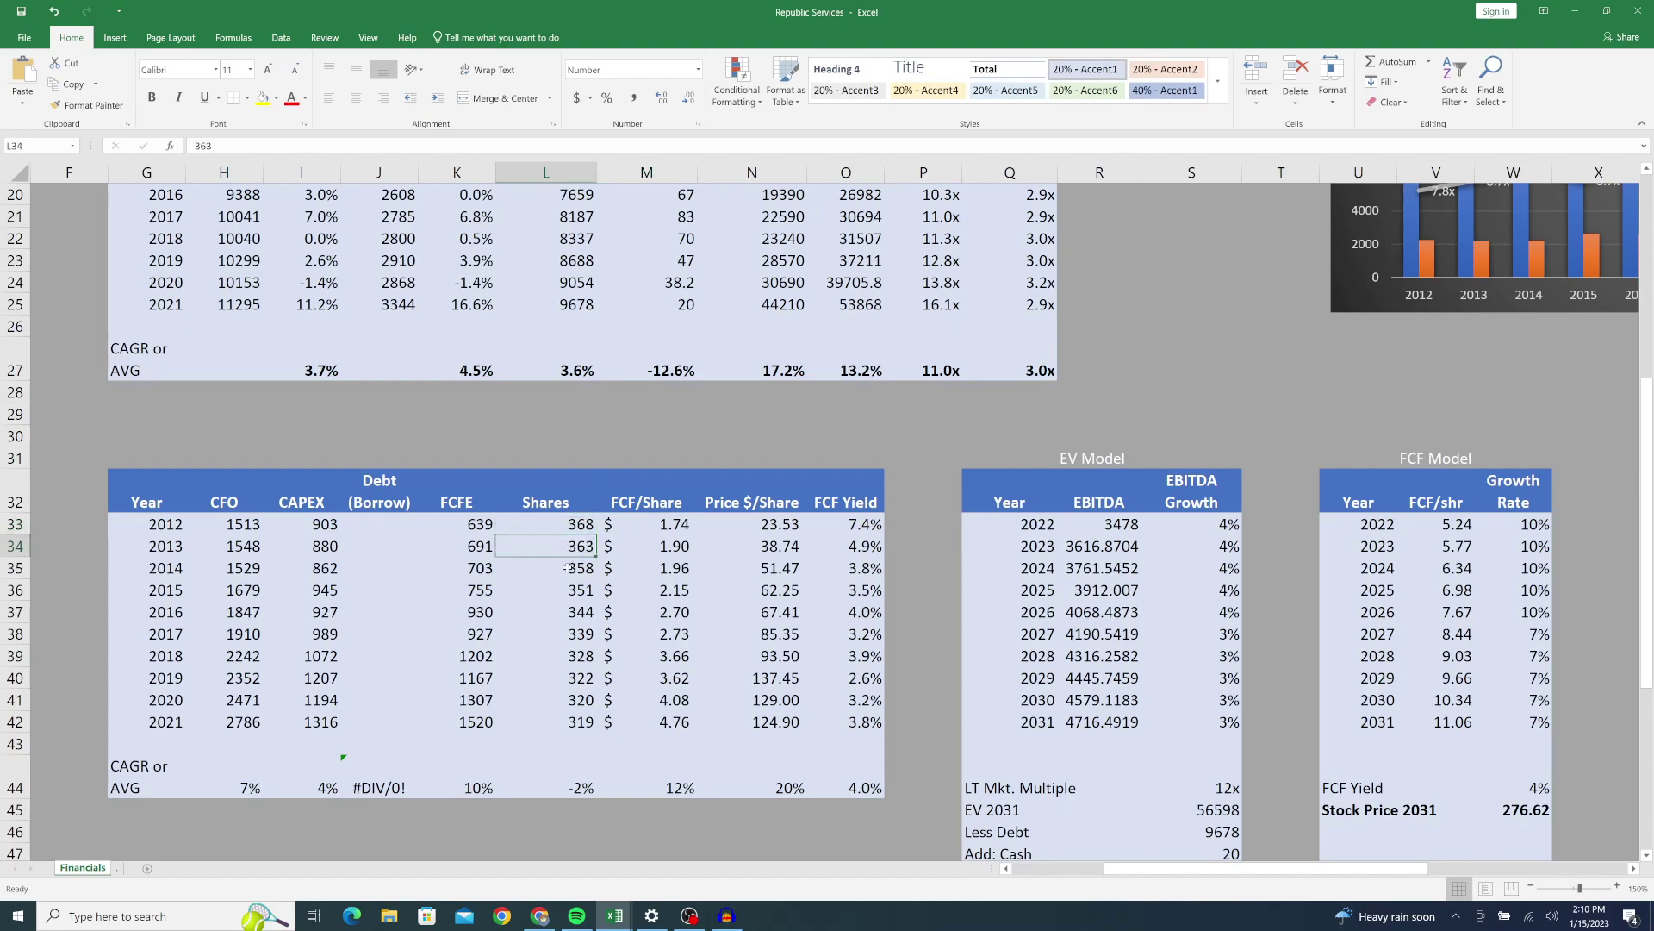
pyautogui.click(570, 722)
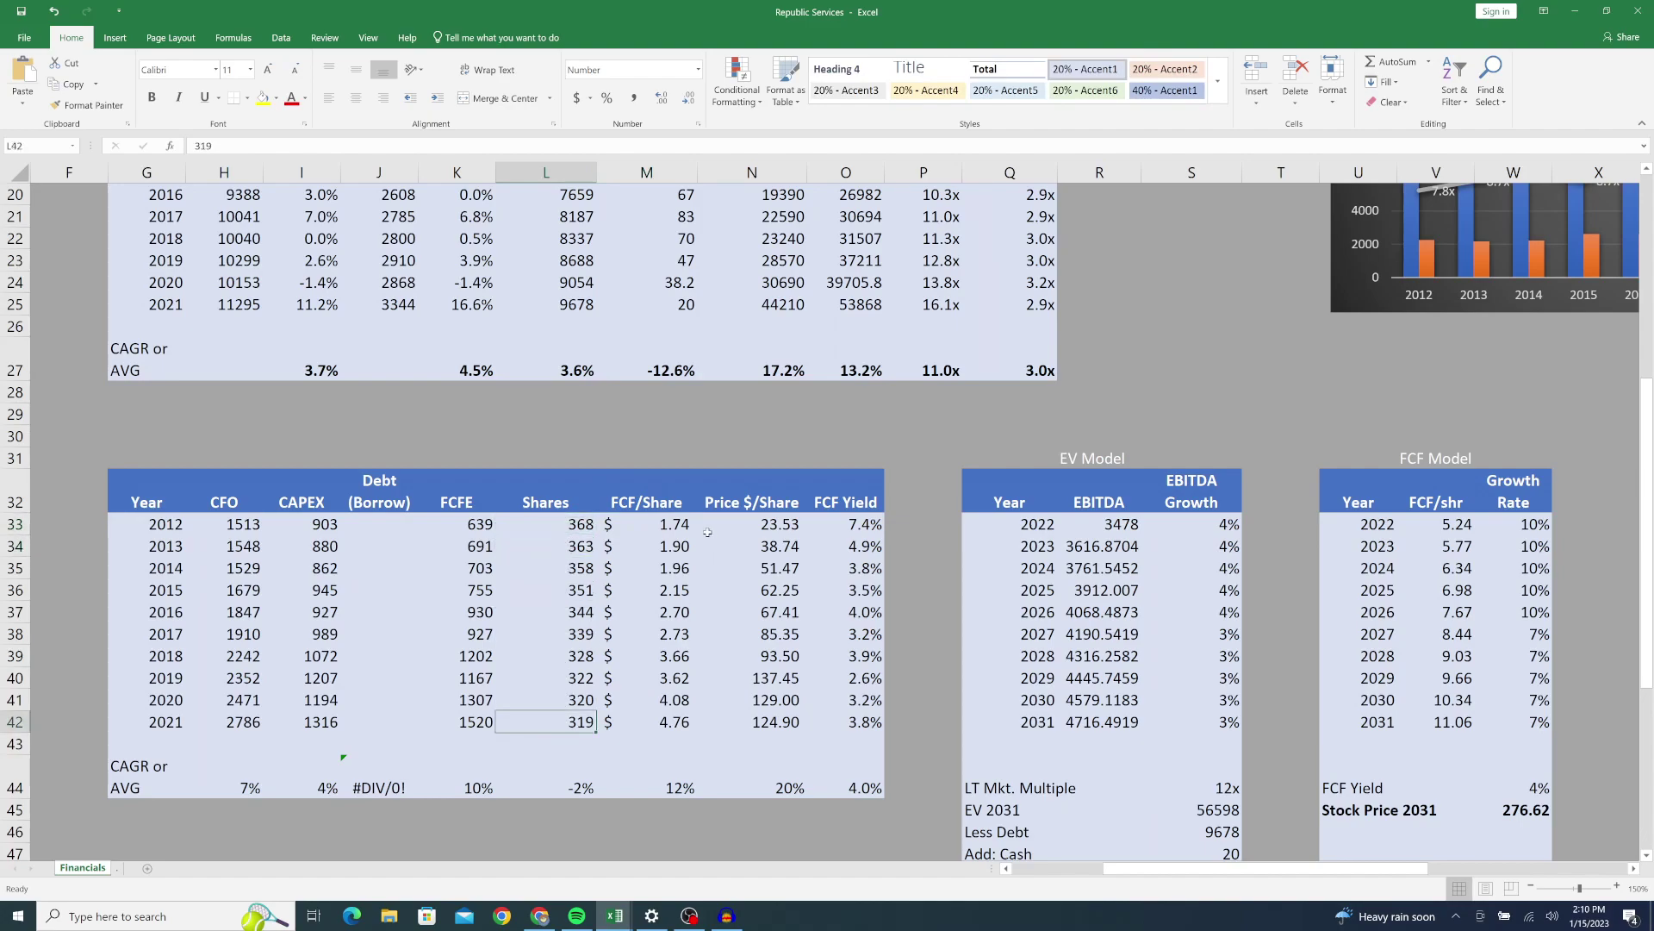
pyautogui.click(676, 520)
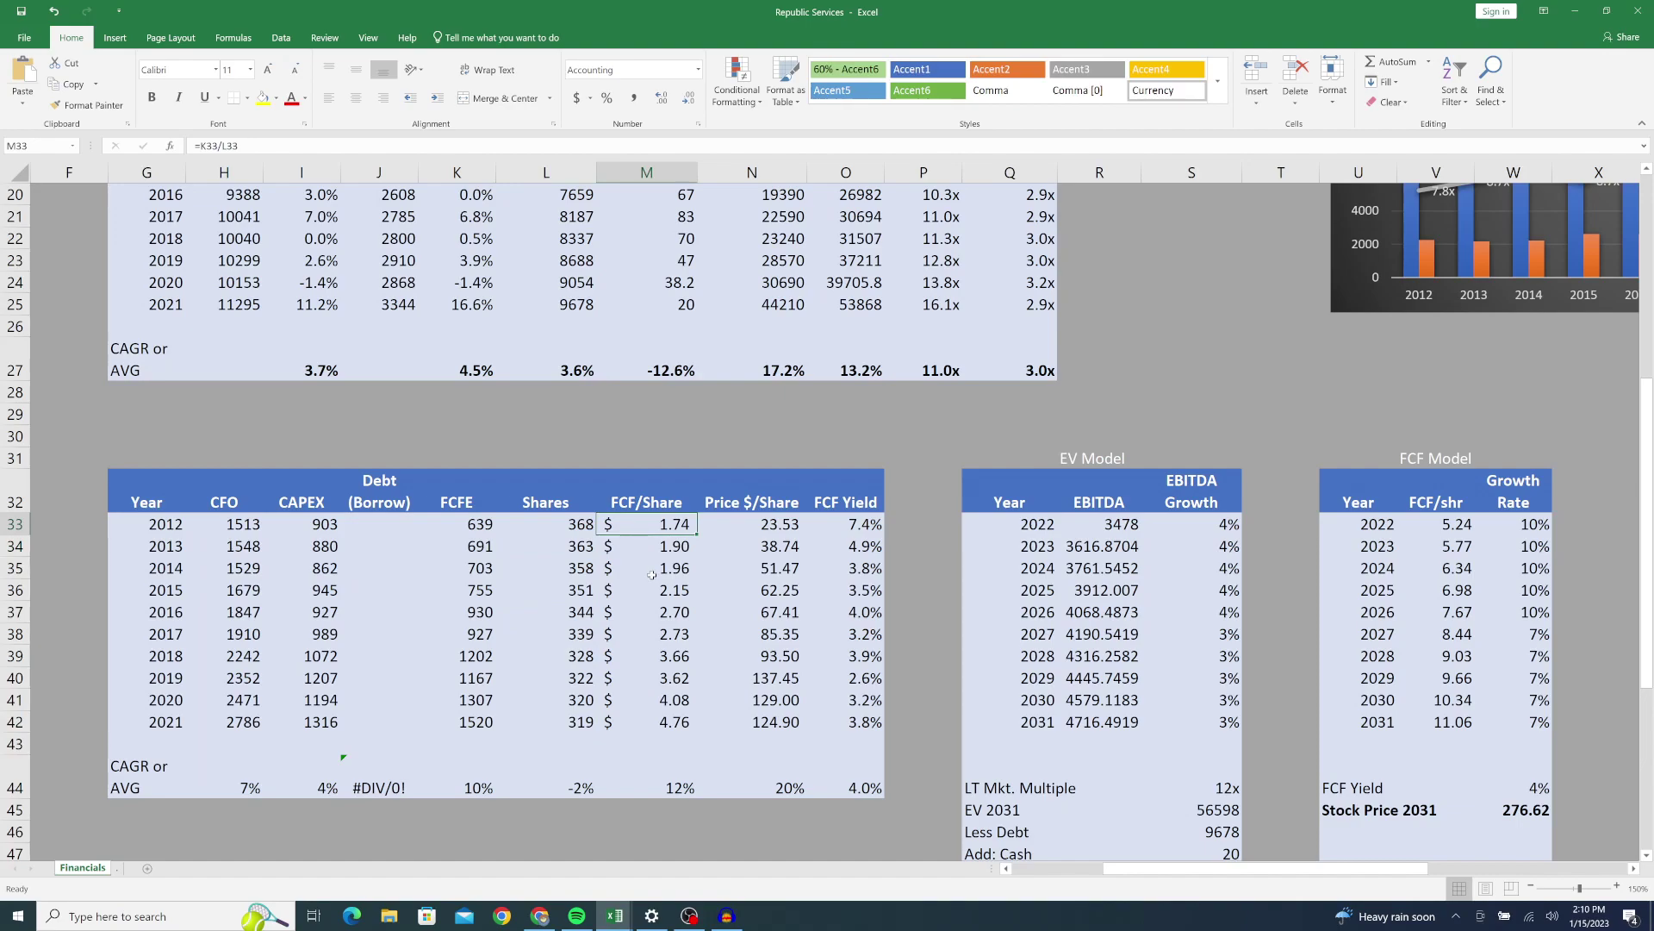
pyautogui.click(461, 529)
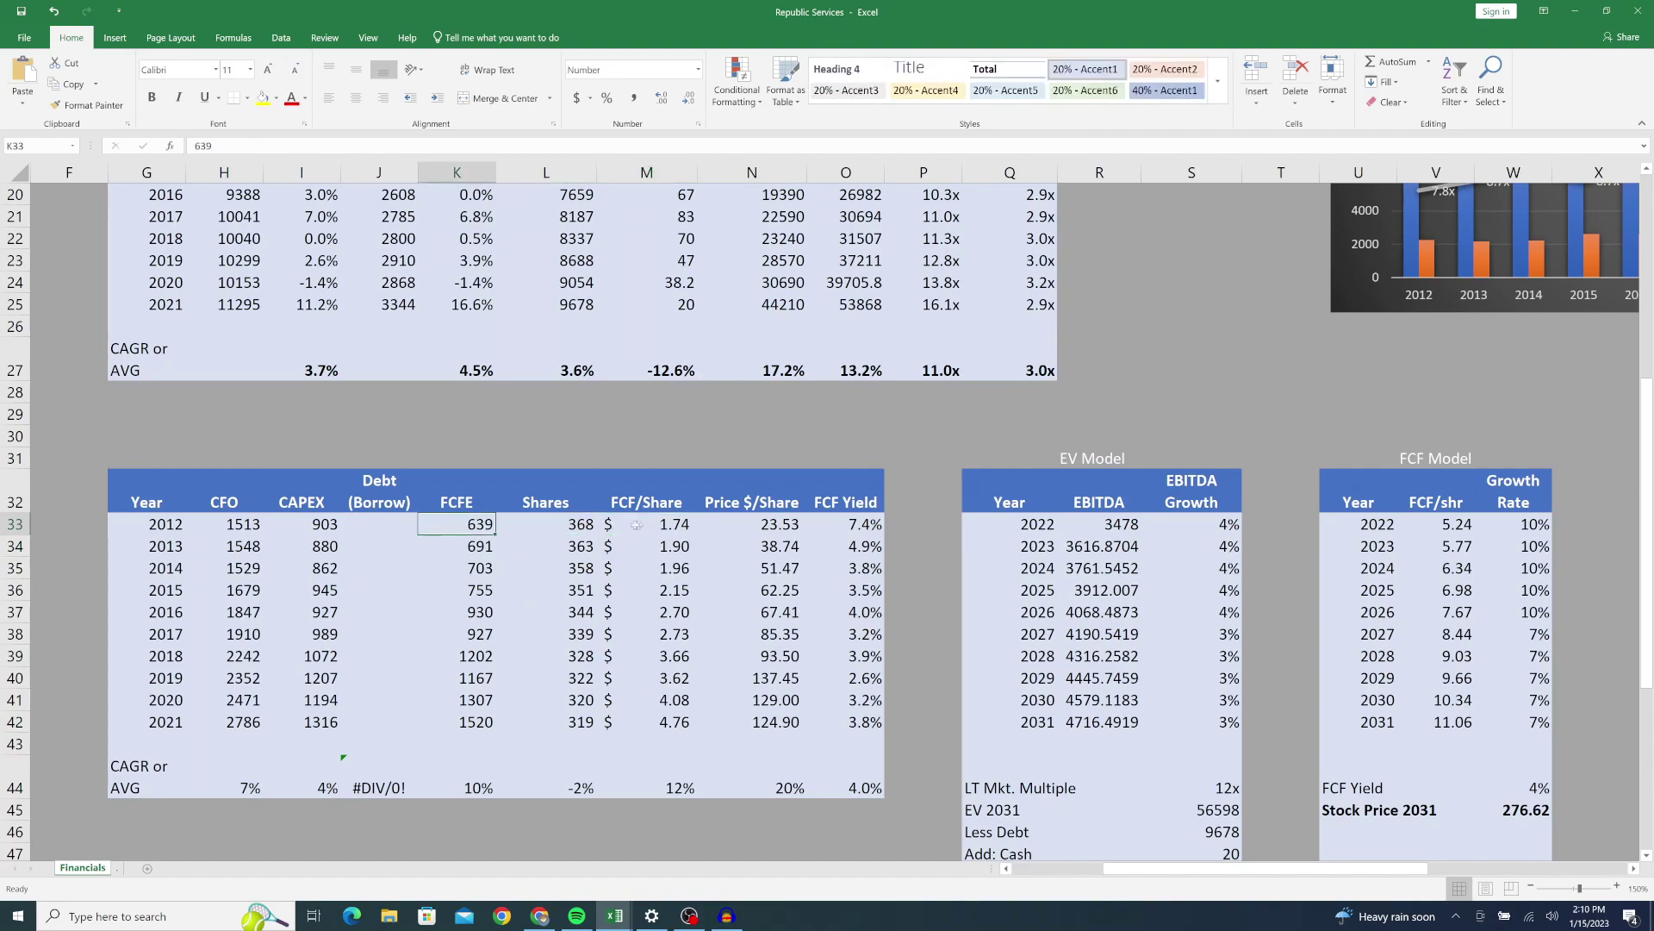
# Step: Compare FCF/Share for 2012 and 2021, check the 2012 FCFE, and review the FCF/Share column across all years
pyautogui.click(673, 527)
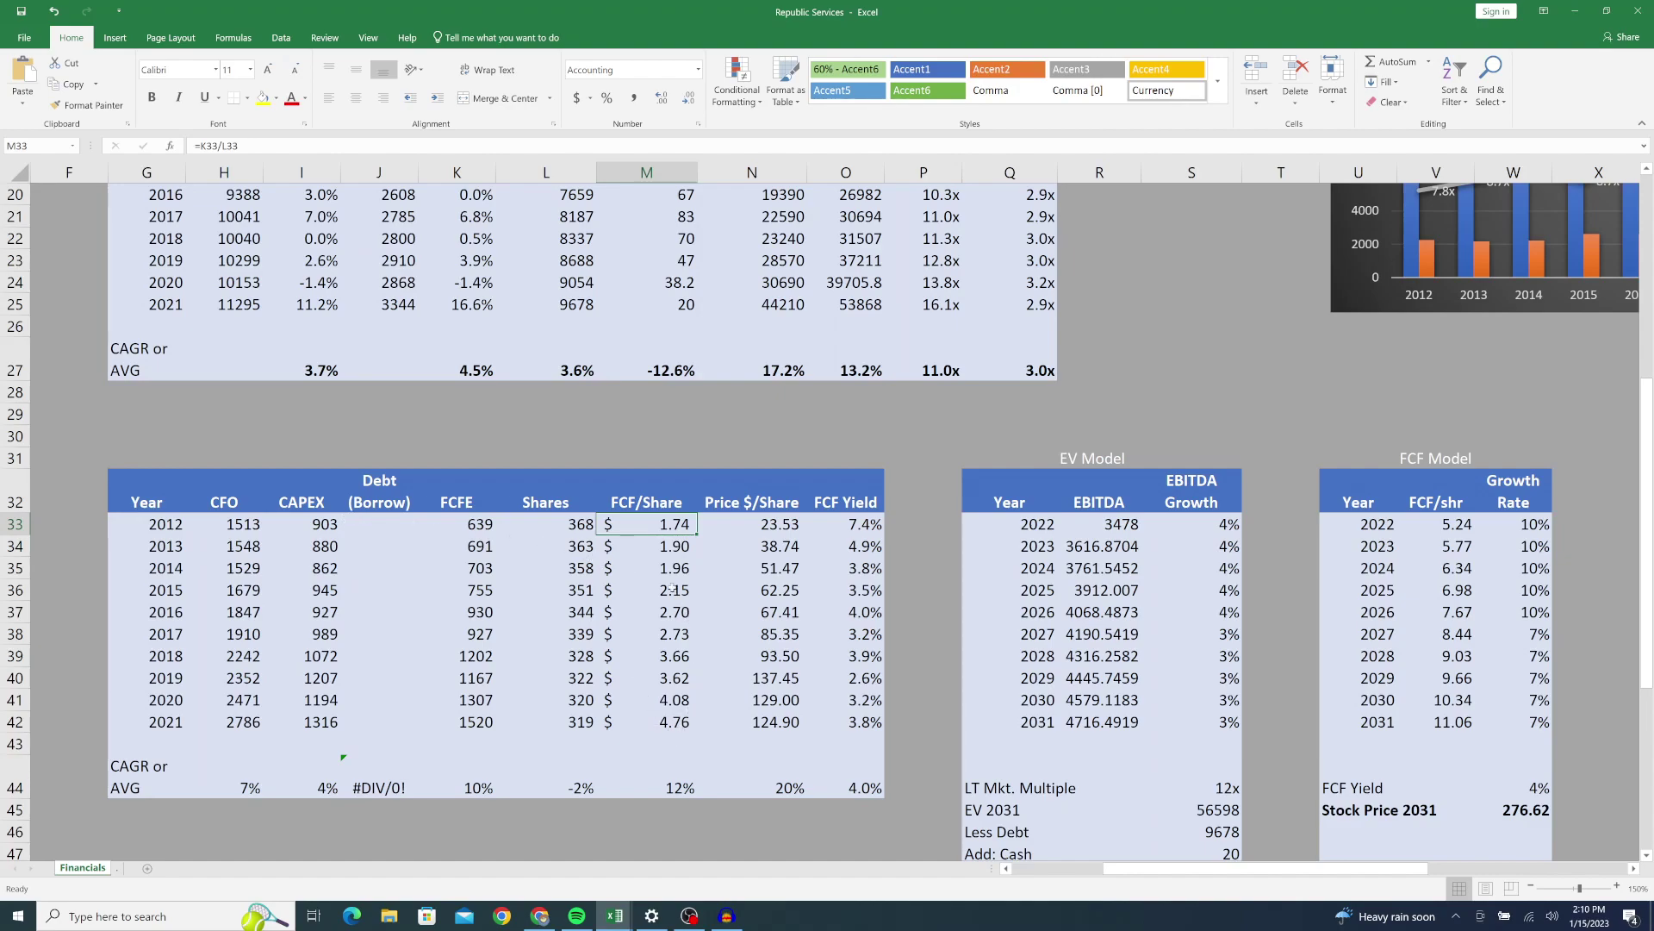
pyautogui.click(675, 720)
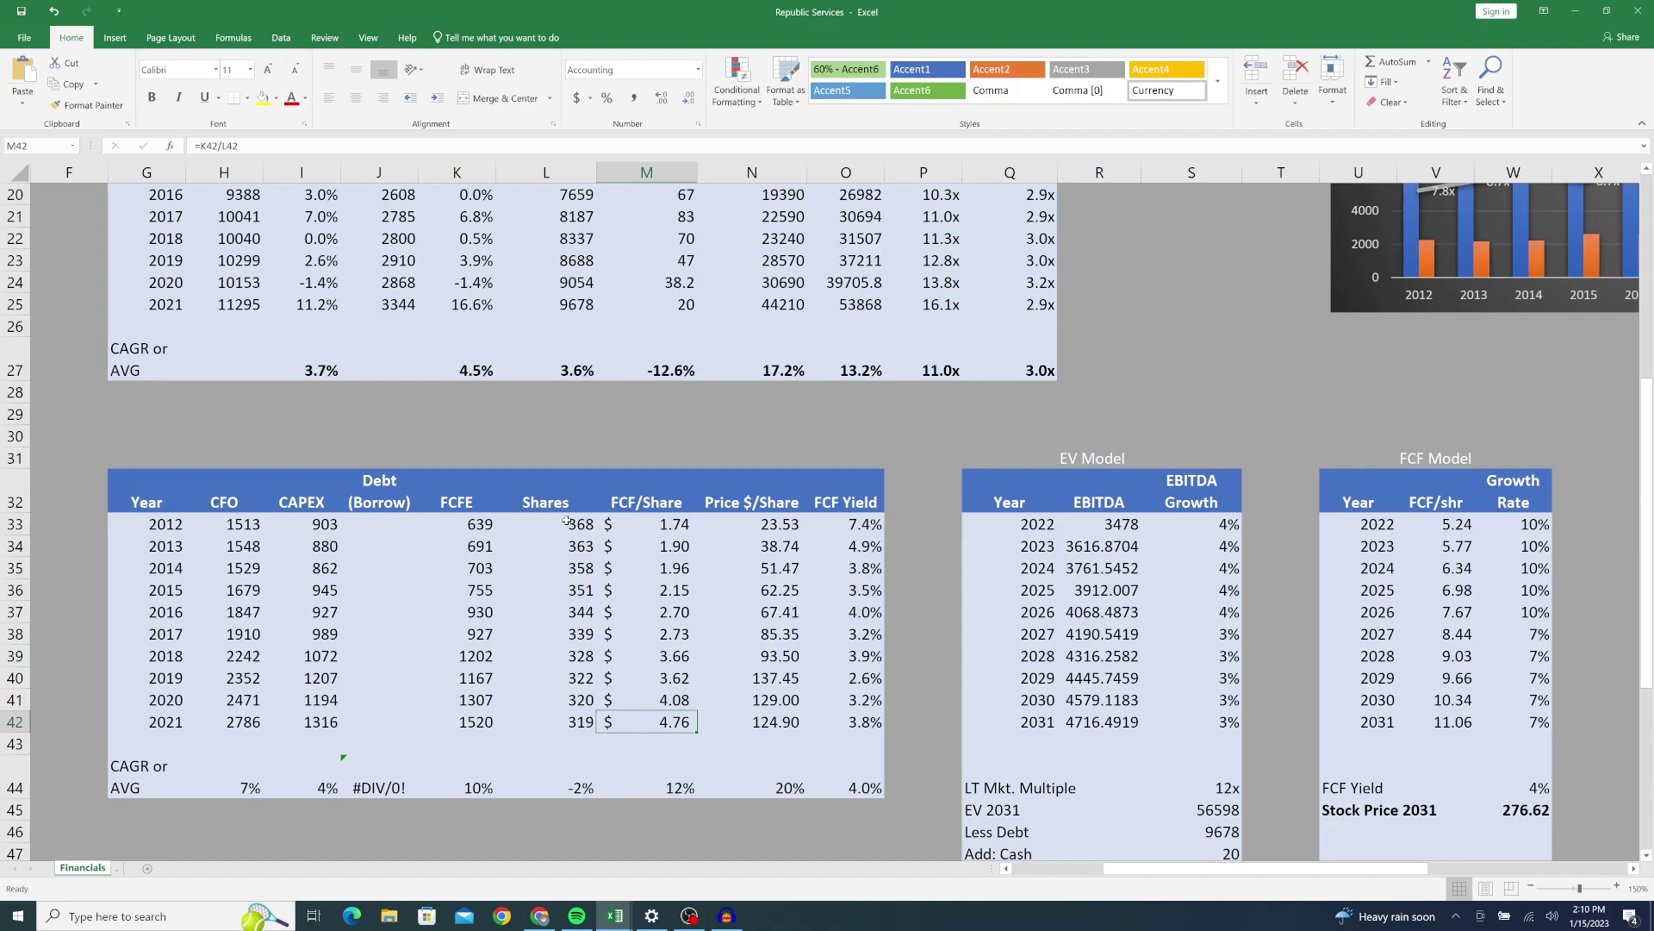
pyautogui.click(463, 524)
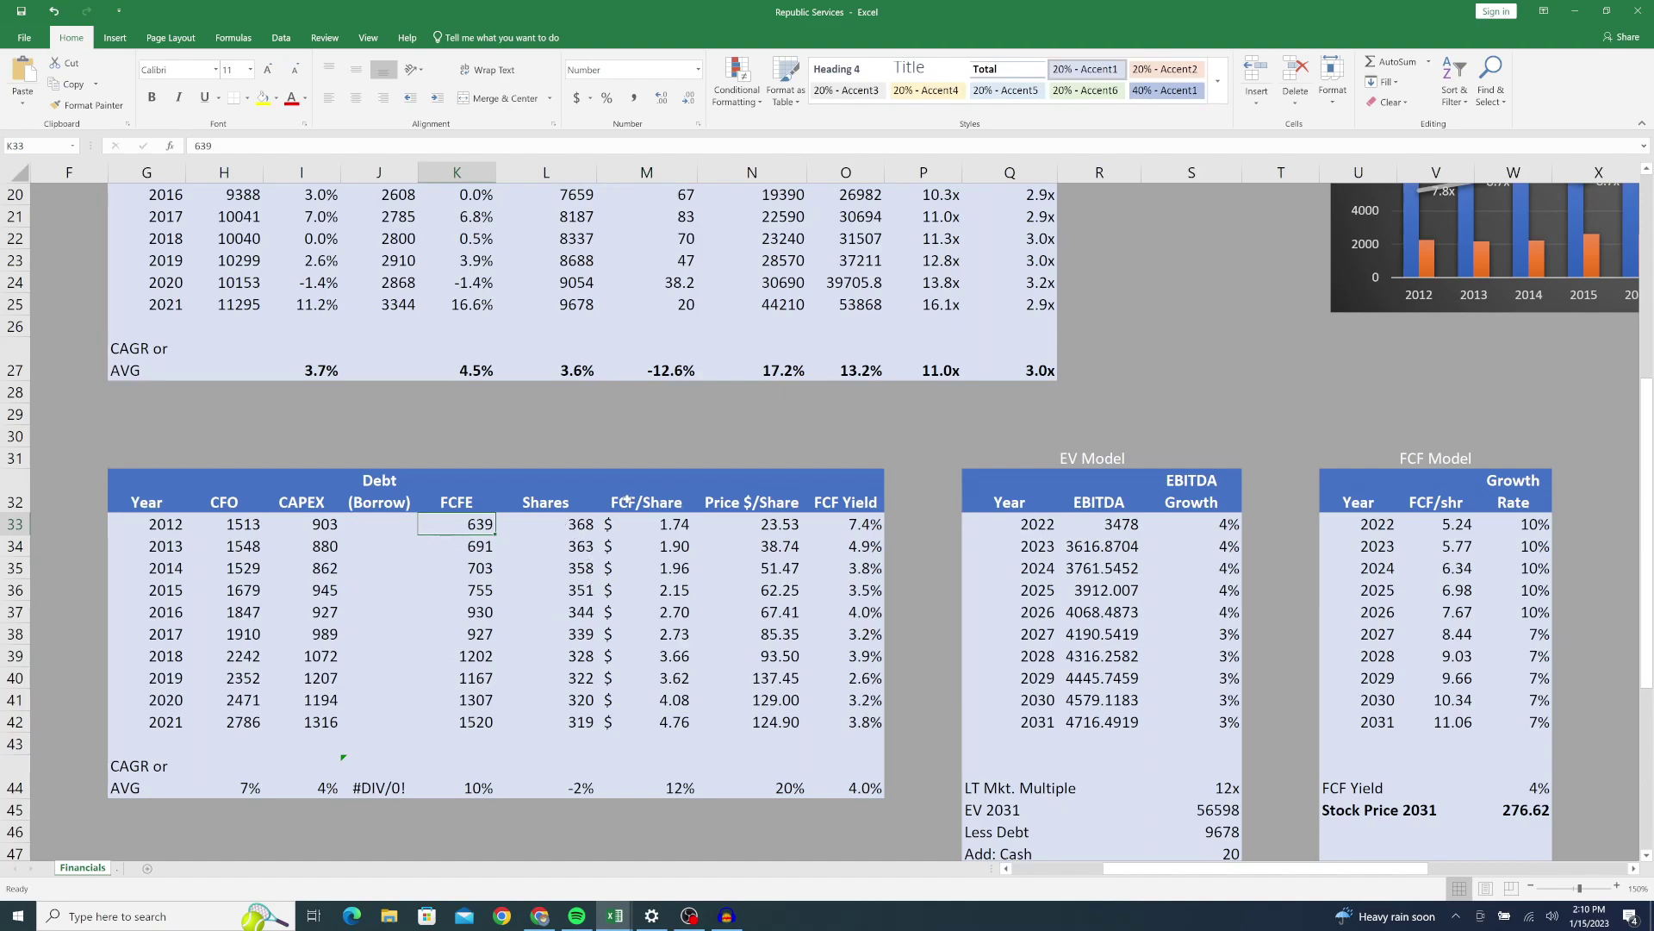
pyautogui.moveTo(661, 523); pyautogui.dragTo(643, 716)
# Step: Review the Price $/Share column from 2012 through 2021, comparing its first and last years
pyautogui.click(750, 608)
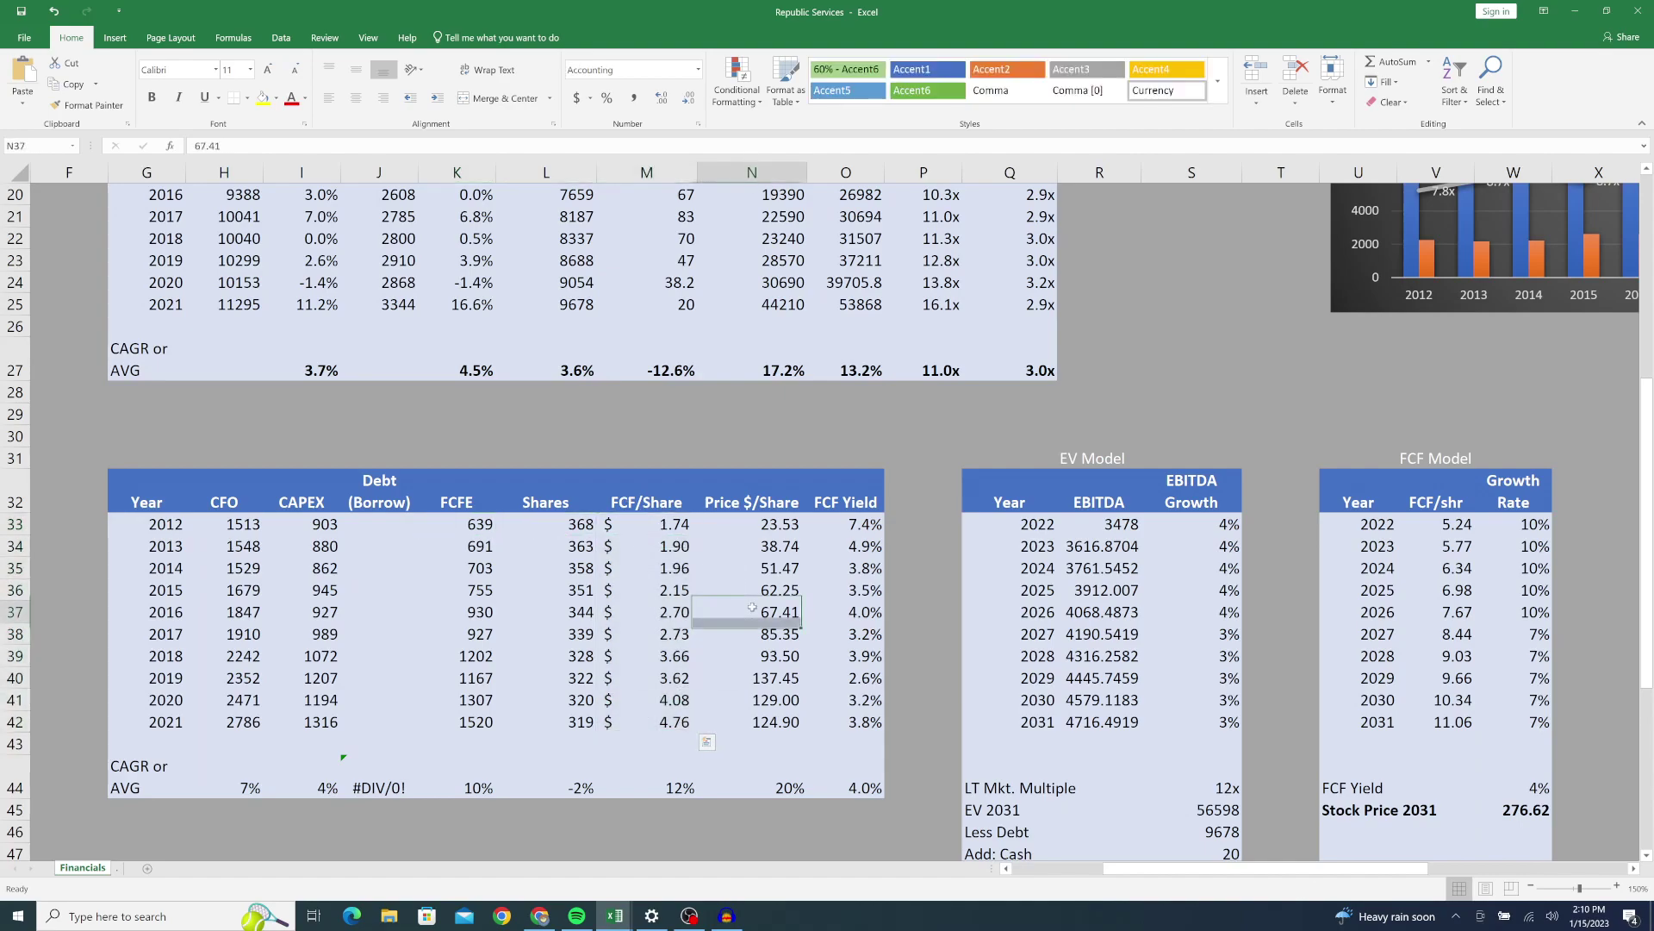
pyautogui.click(758, 528)
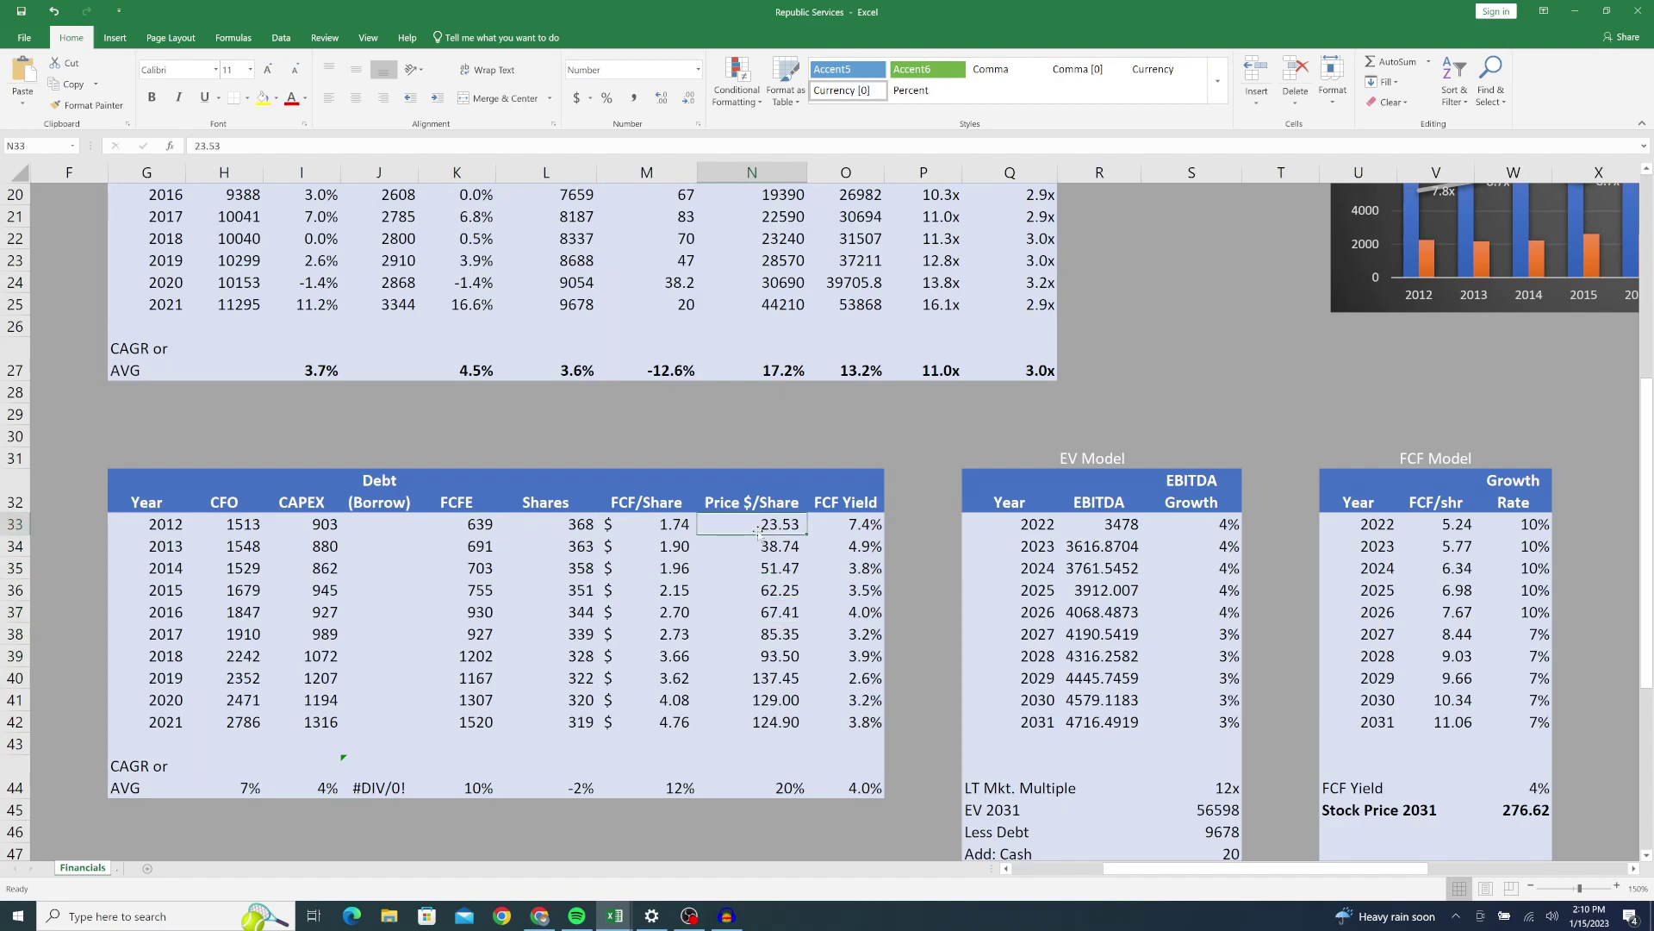
pyautogui.press('Up')
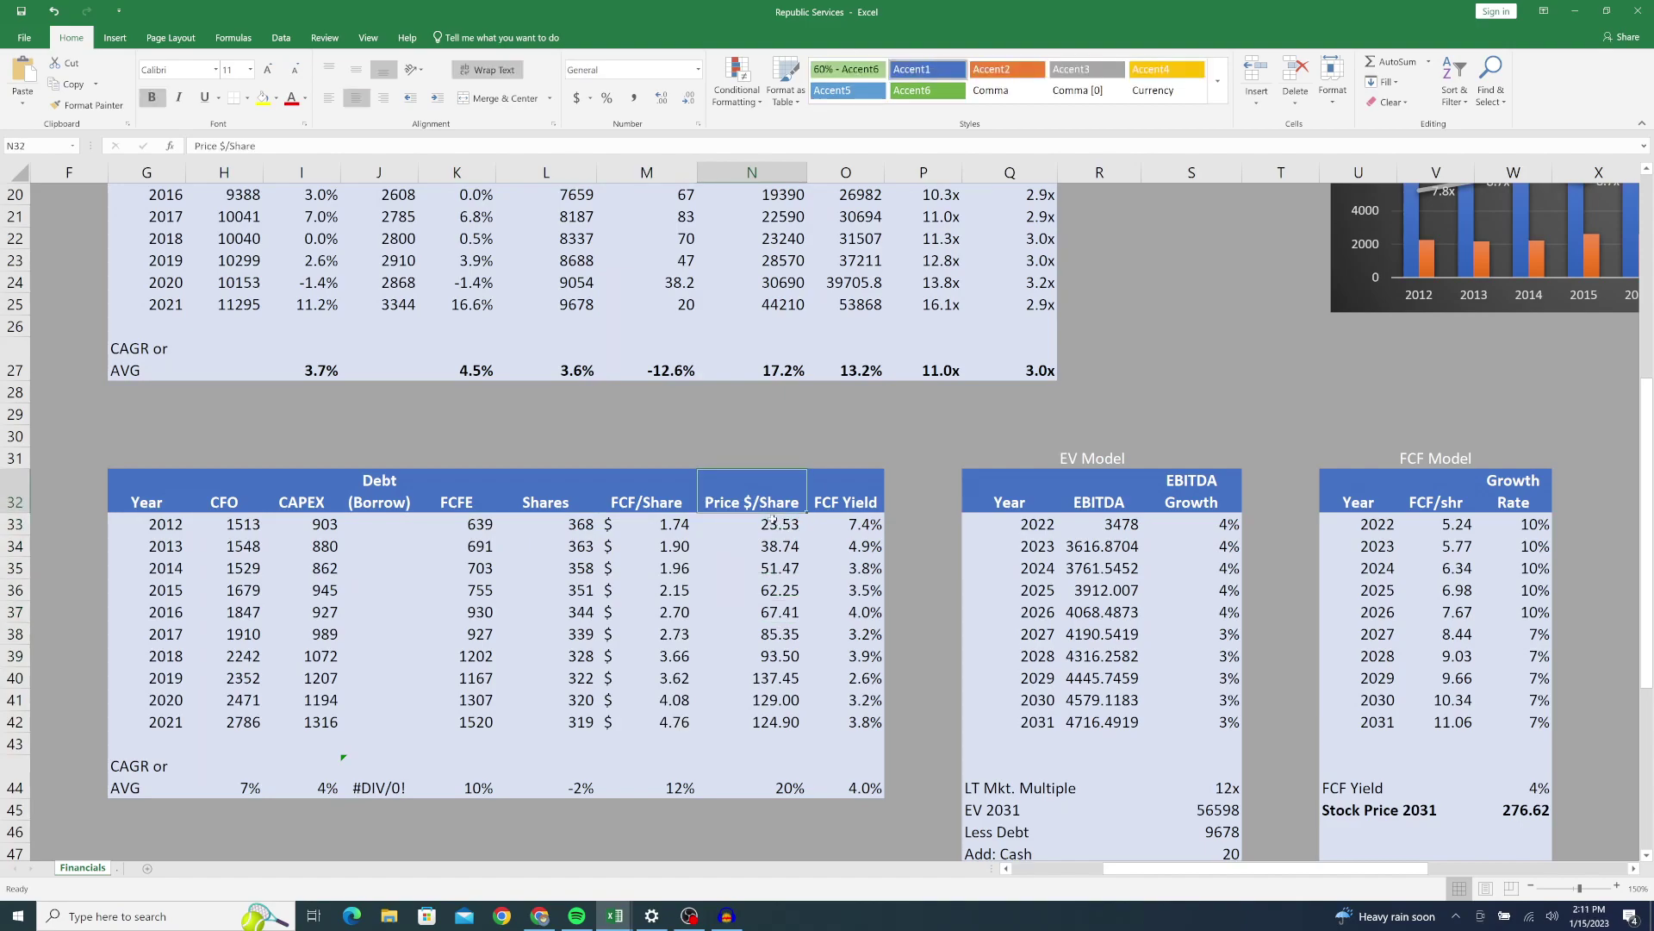
pyautogui.click(771, 520)
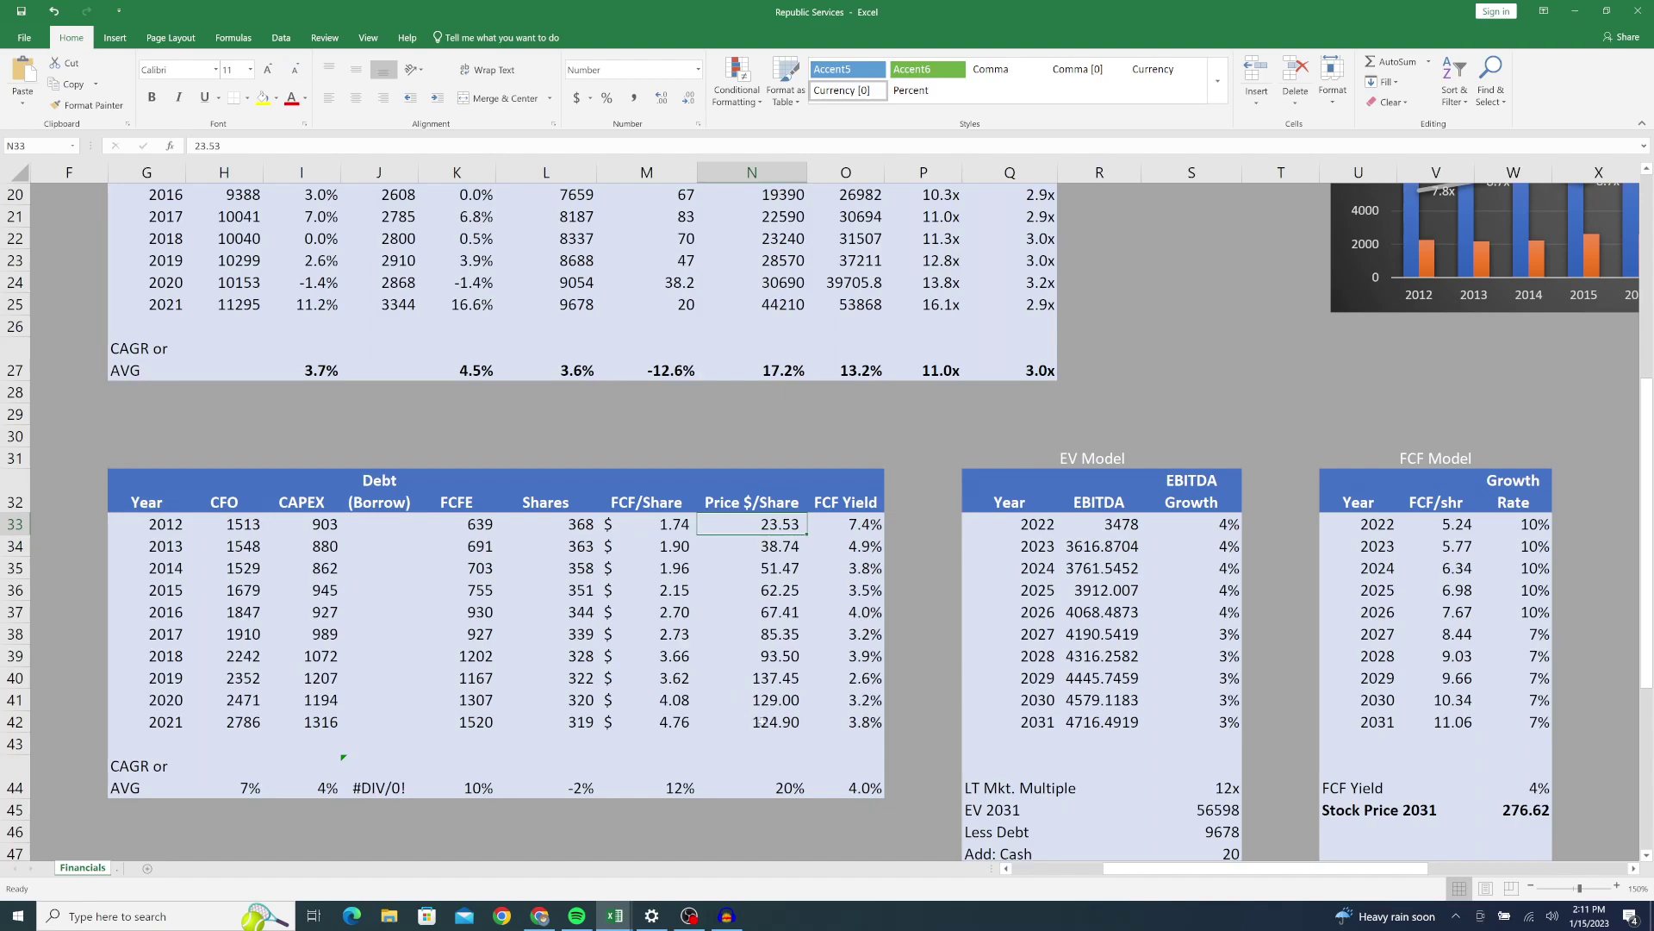
pyautogui.click(778, 721)
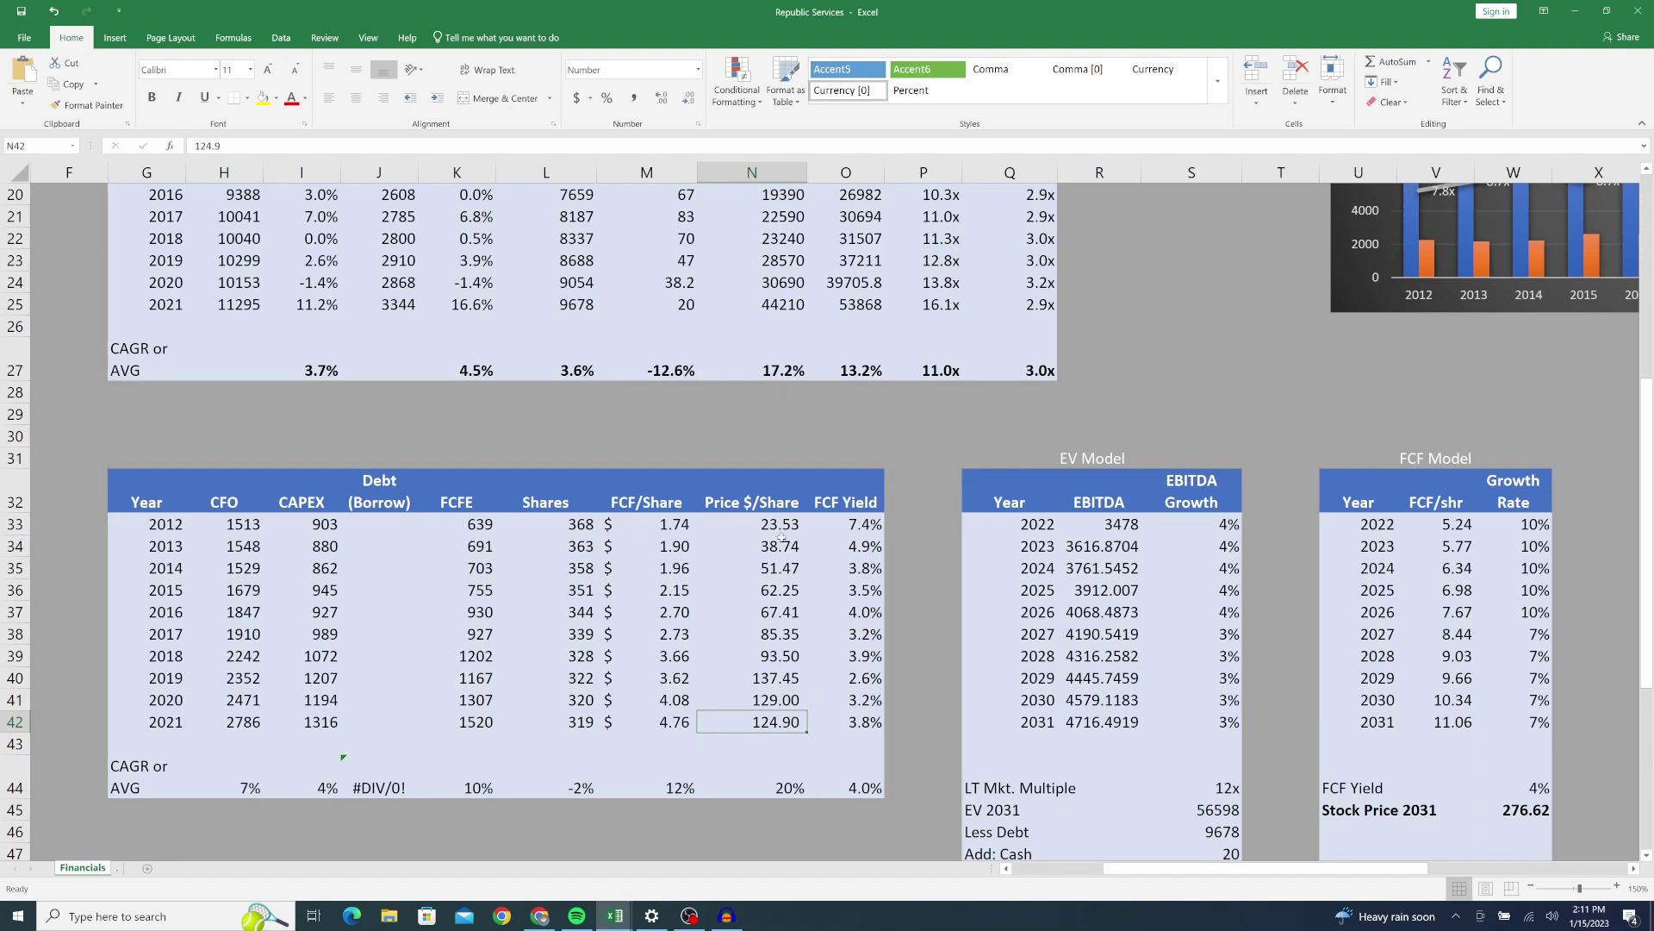
pyautogui.moveTo(780, 526); pyautogui.dragTo(751, 720)
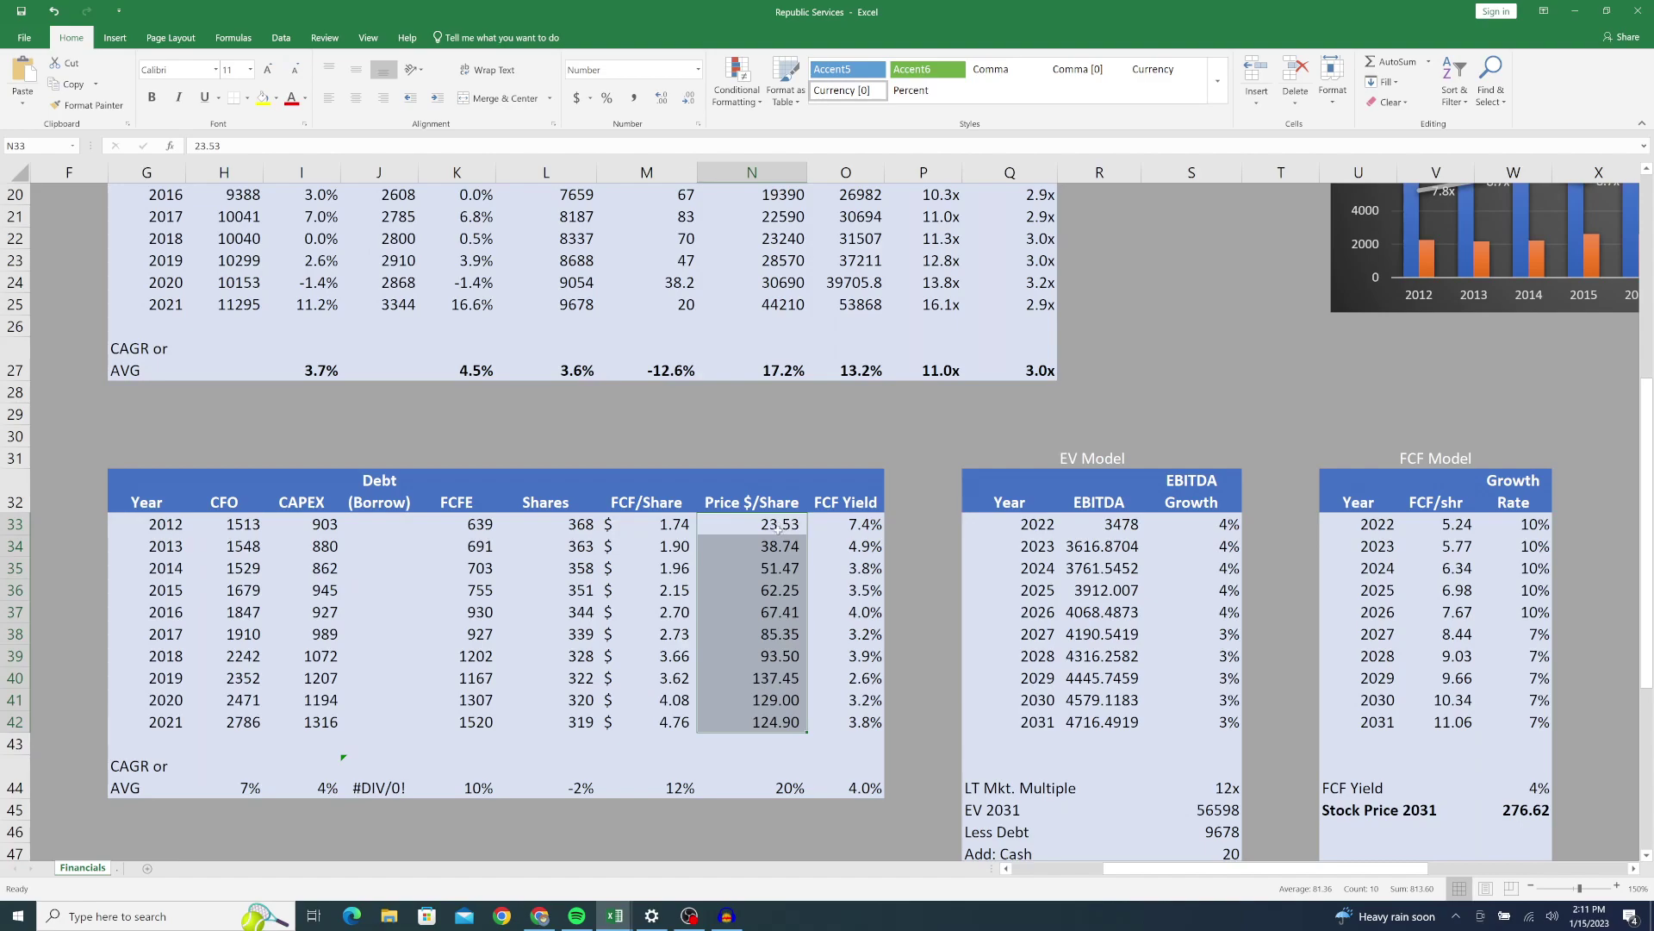
# Step: Examine the FCF Yield formulas for several years from 2012 to 2021 and the column's average
pyautogui.click(853, 523)
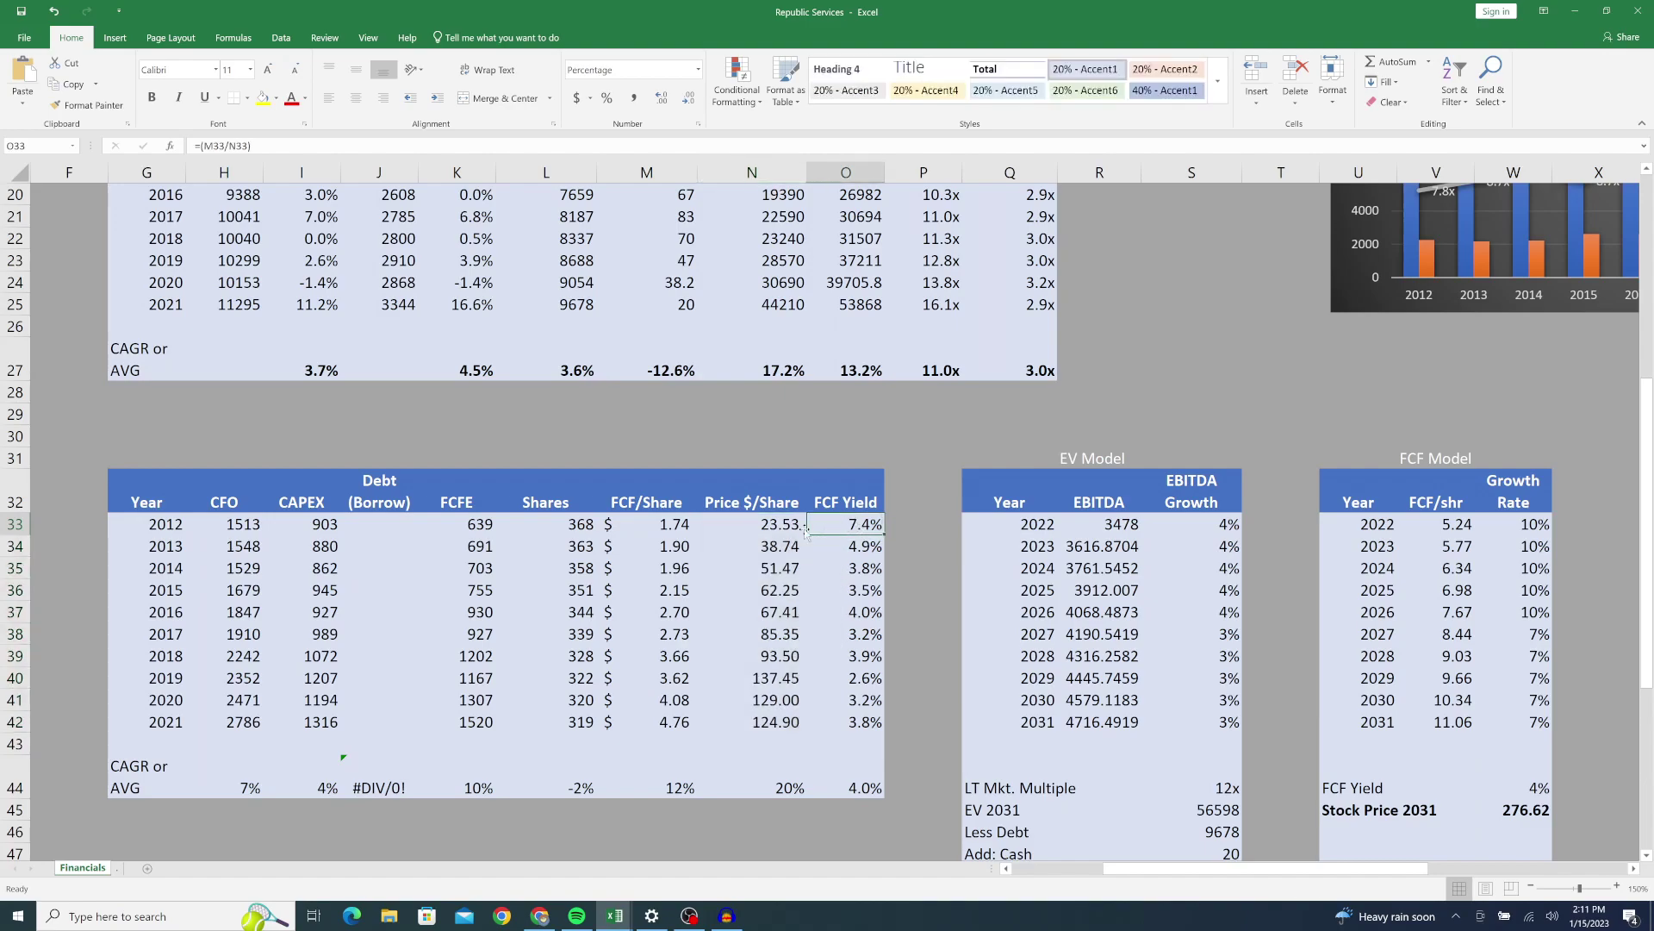
pyautogui.click(858, 545)
pyautogui.click(856, 611)
pyautogui.click(853, 655)
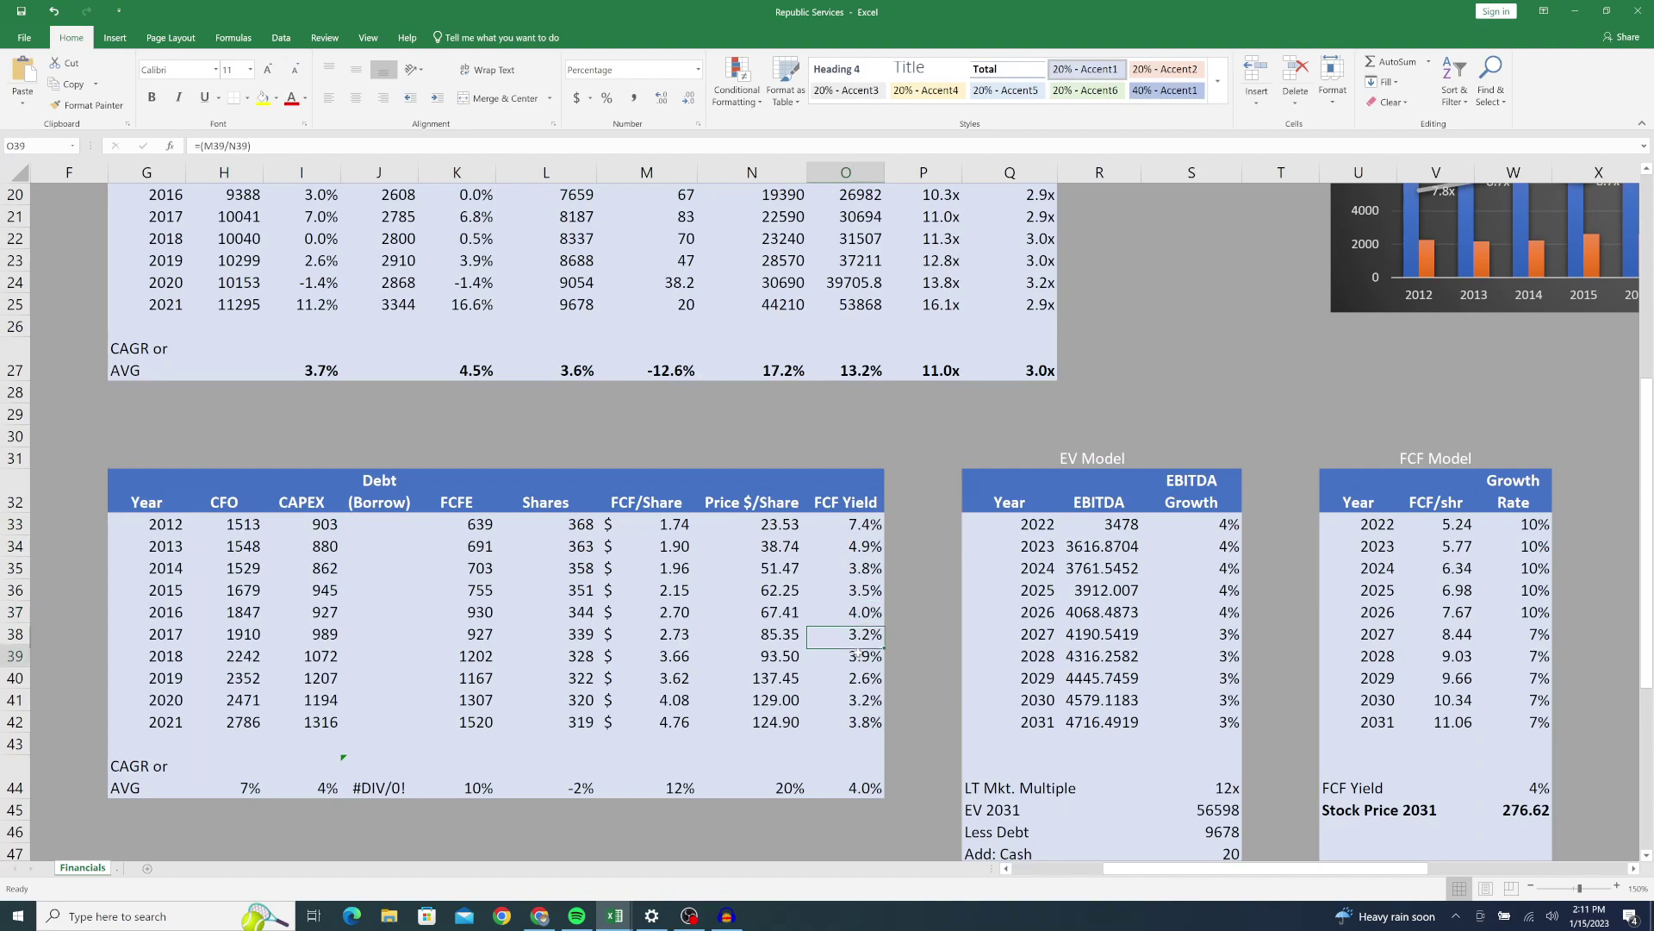
pyautogui.click(860, 787)
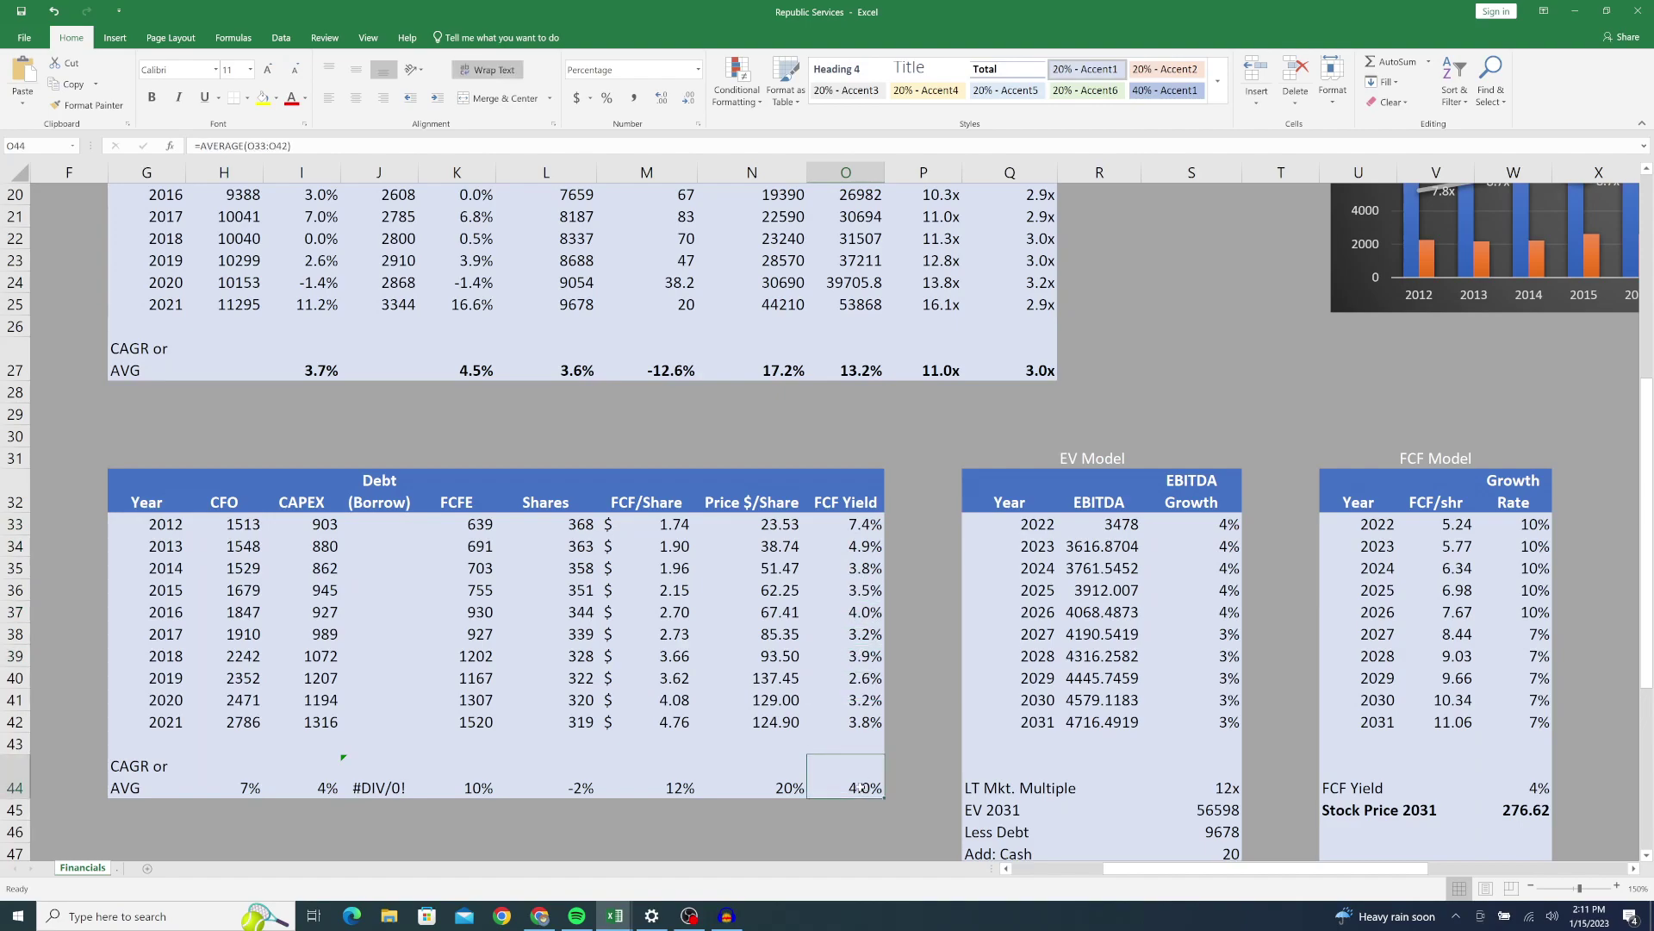
pyautogui.click(859, 722)
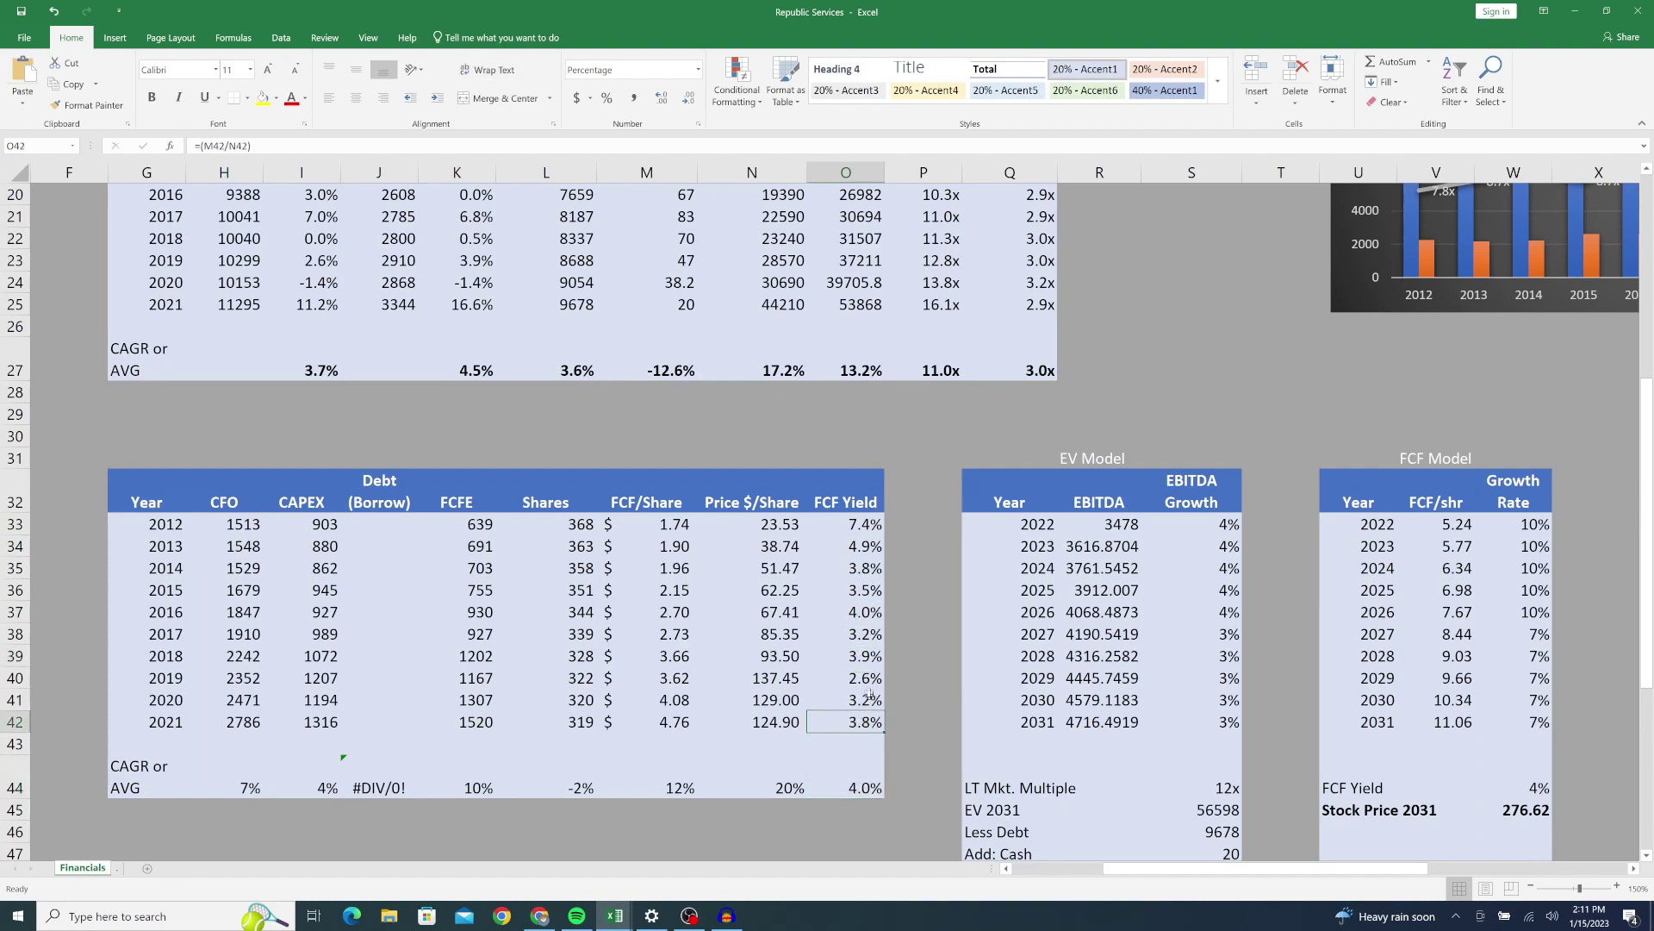
# Step: Compare the 2019 price per share with the 2019 FCF/Share to examine how that year's FCF yield is derived
pyautogui.click(860, 679)
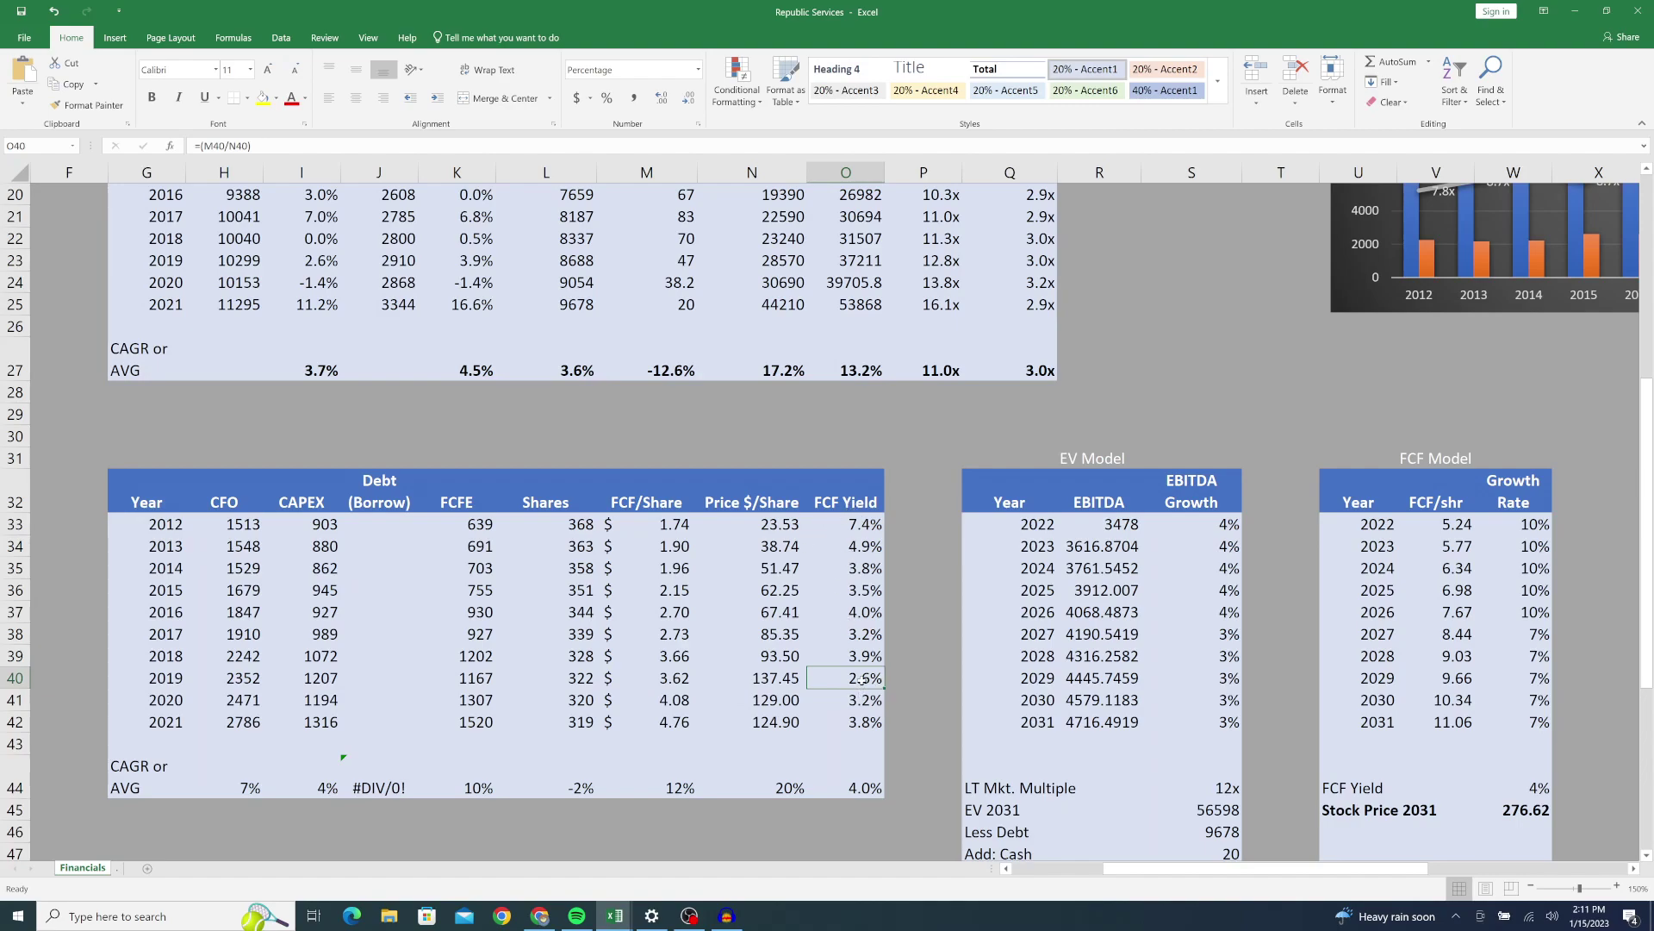
pyautogui.click(776, 680)
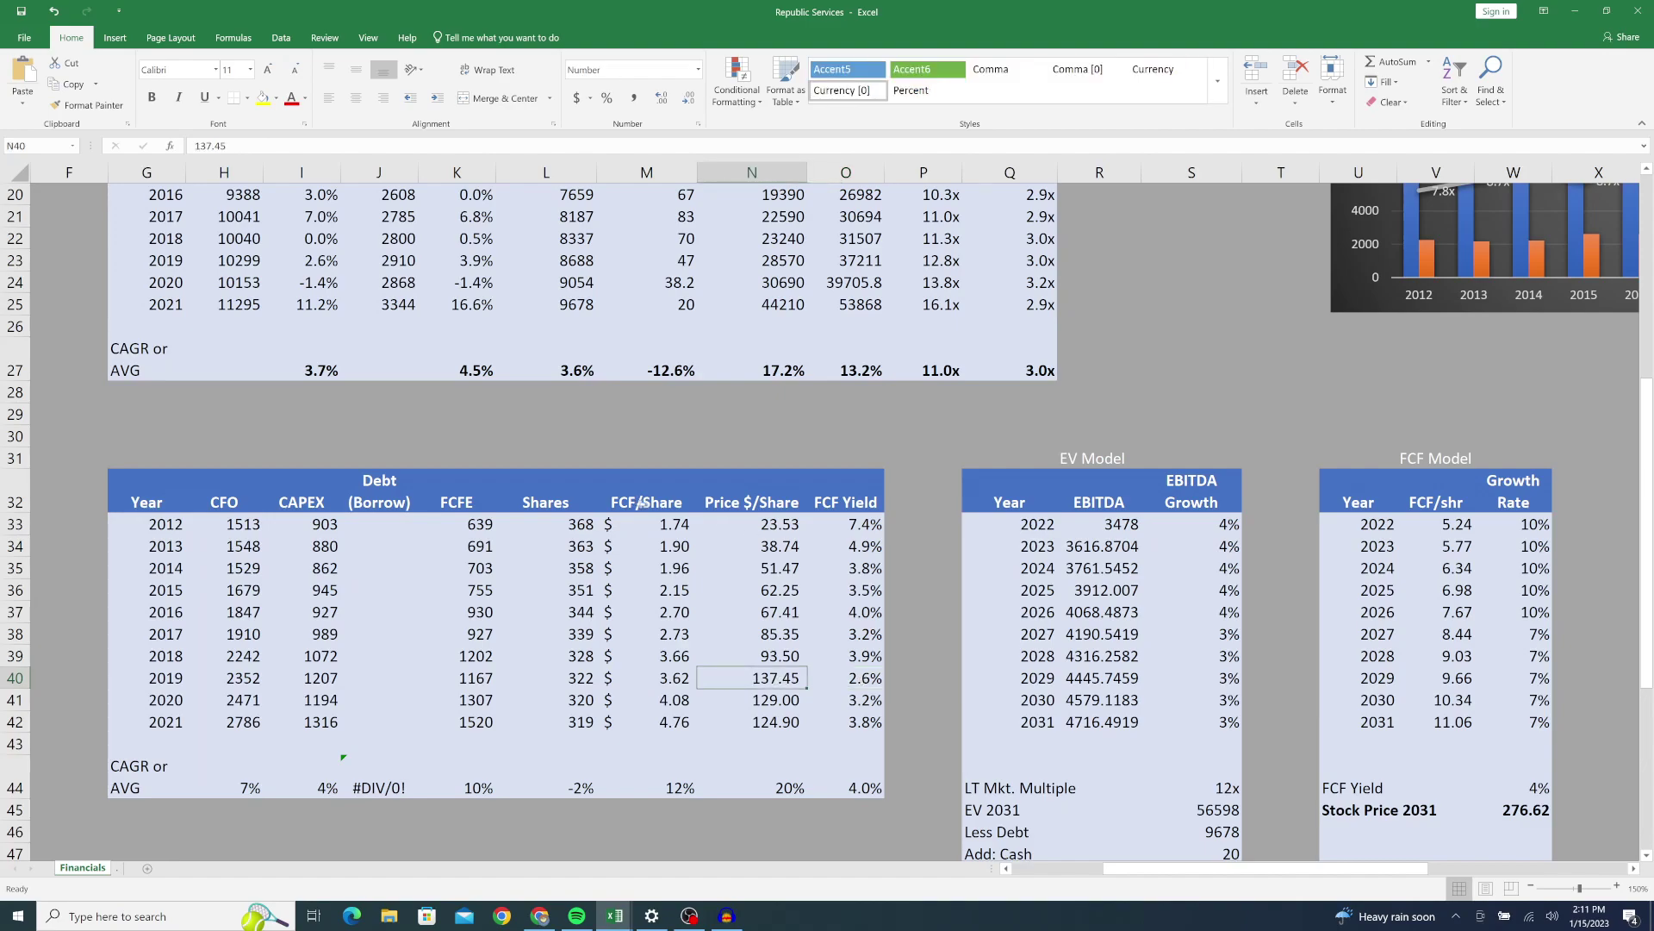
pyautogui.click(664, 678)
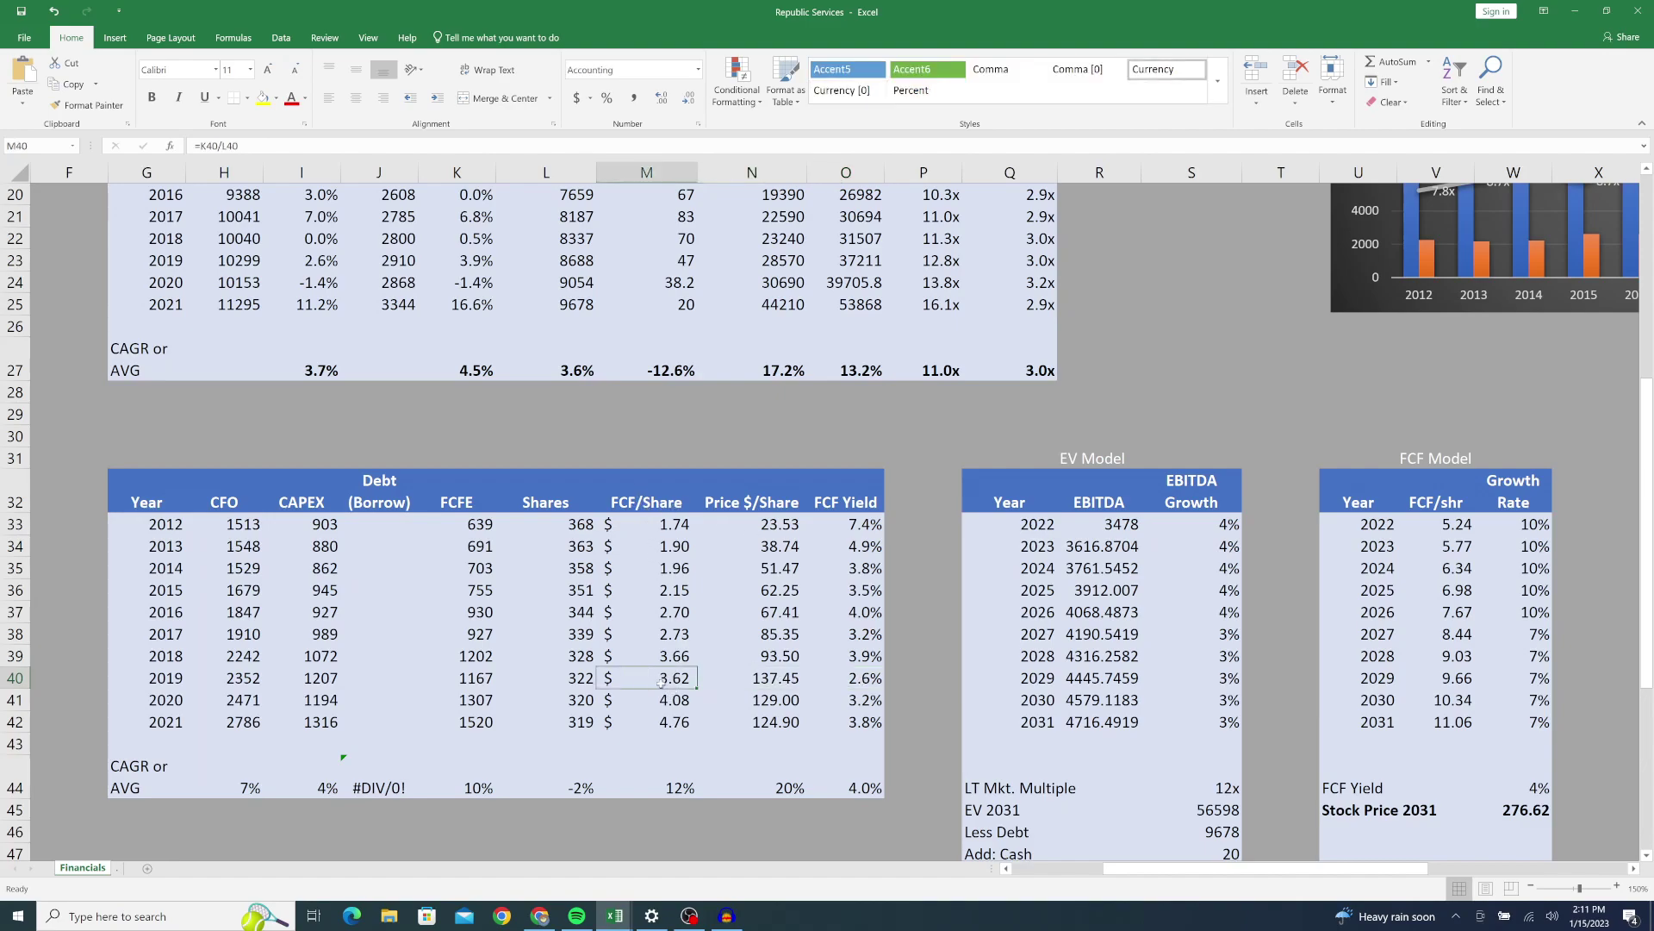
pyautogui.click(755, 677)
pyautogui.click(672, 678)
pyautogui.click(760, 677)
pyautogui.click(681, 681)
pyautogui.click(775, 678)
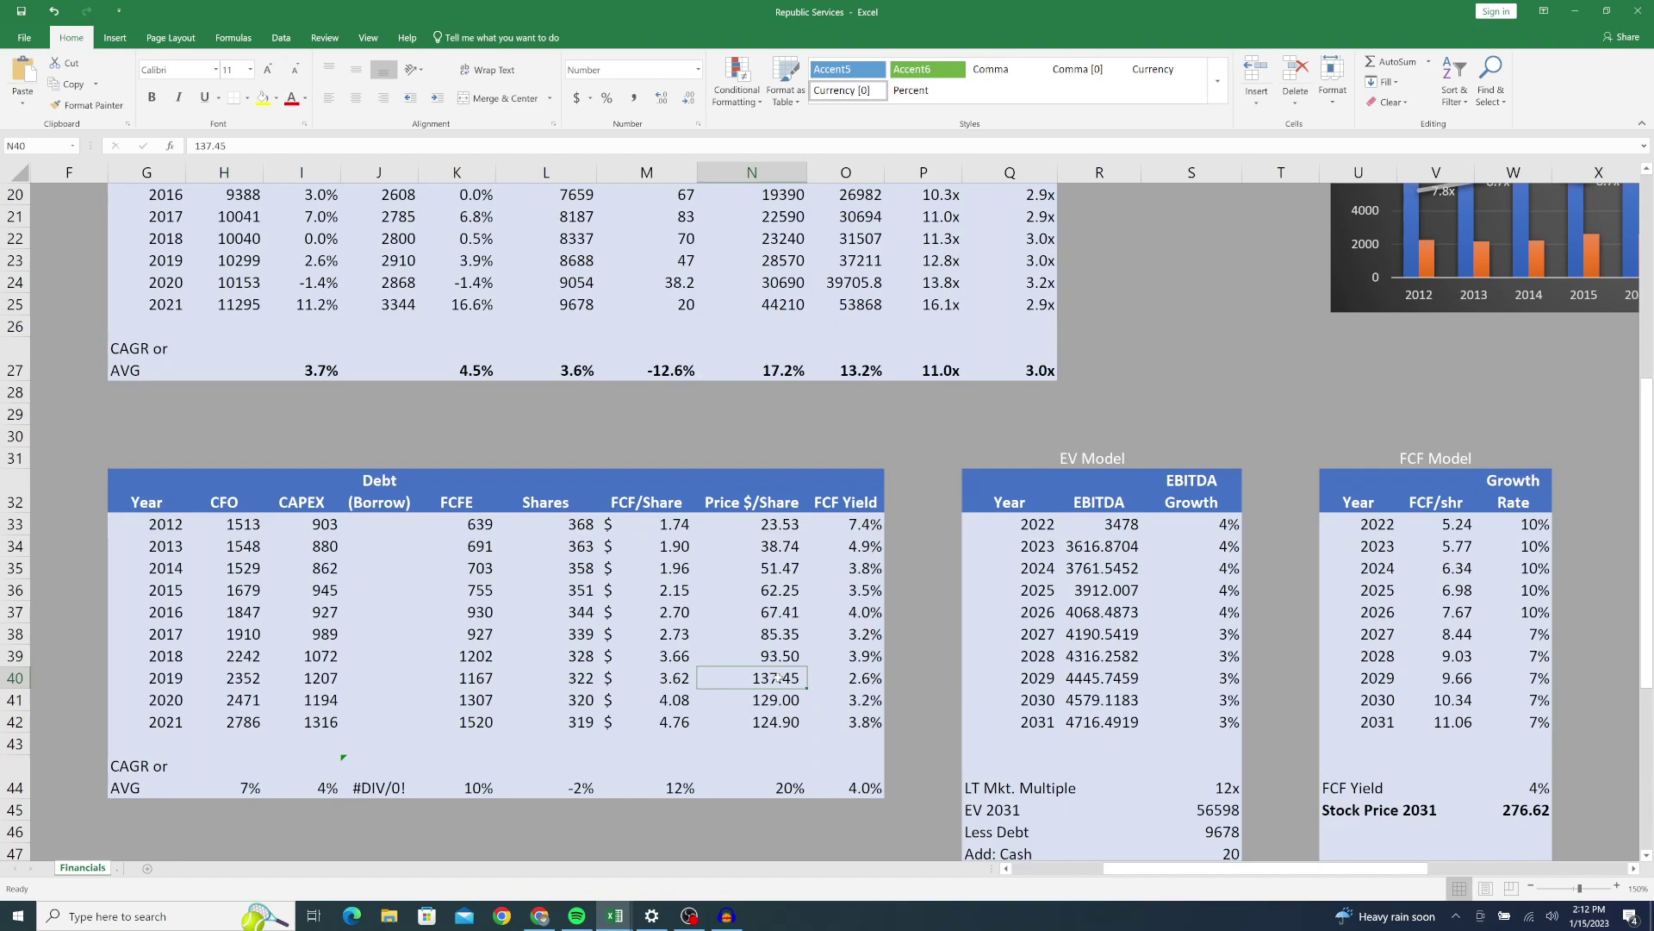
pyautogui.click(660, 678)
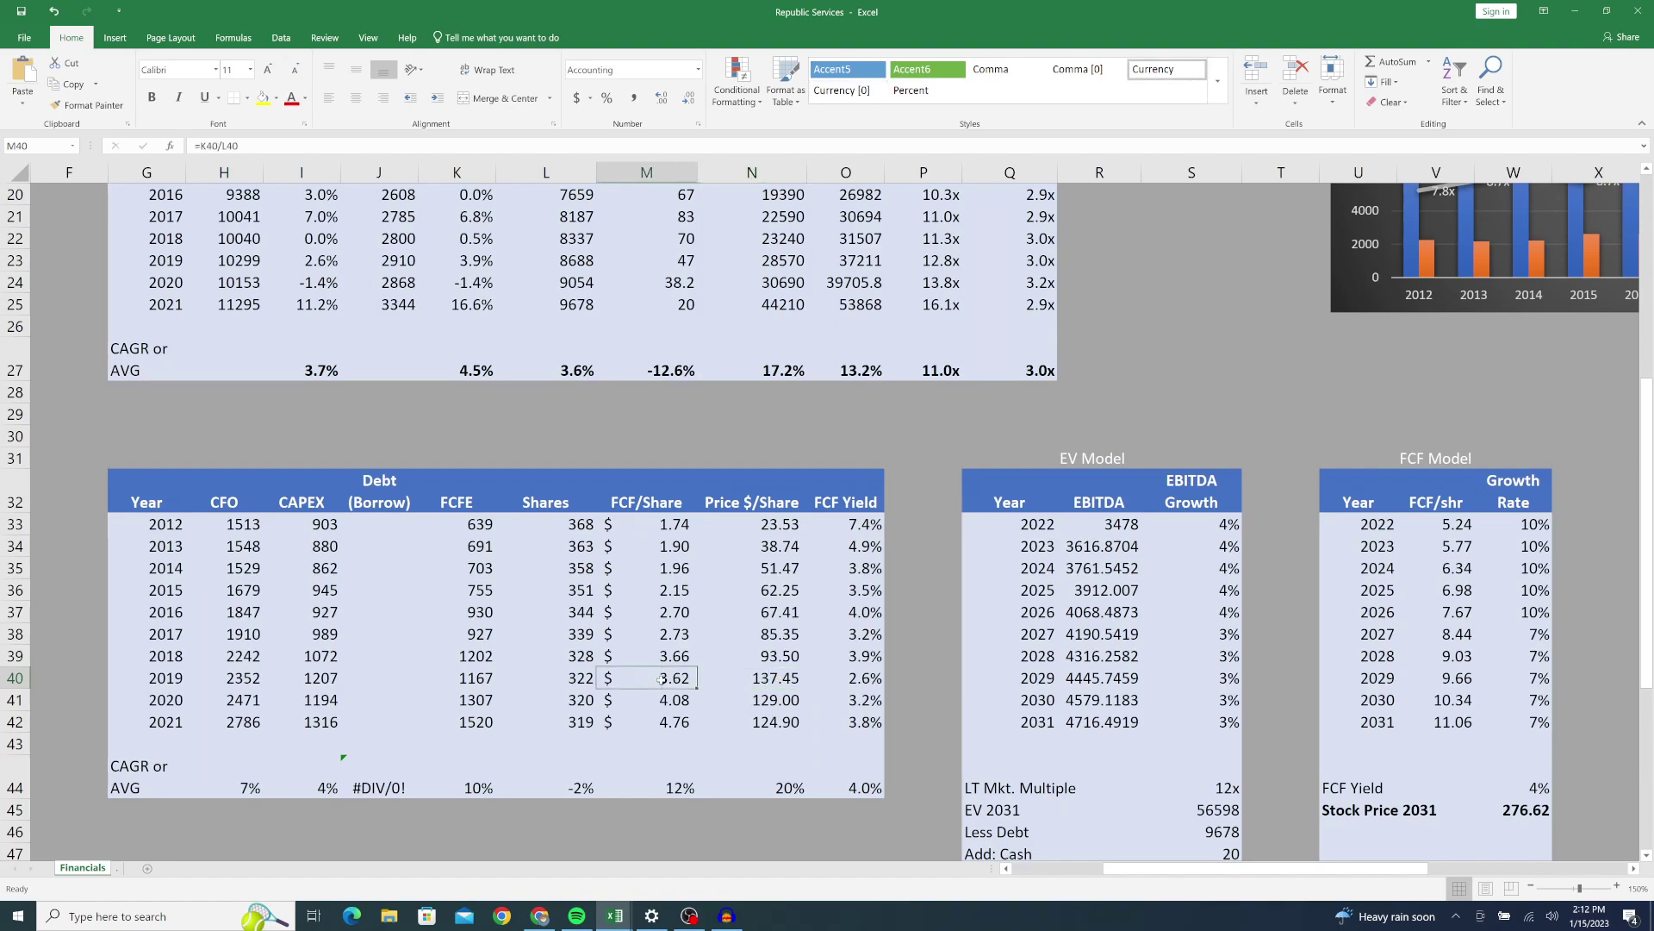
pyautogui.click(741, 675)
pyautogui.click(676, 678)
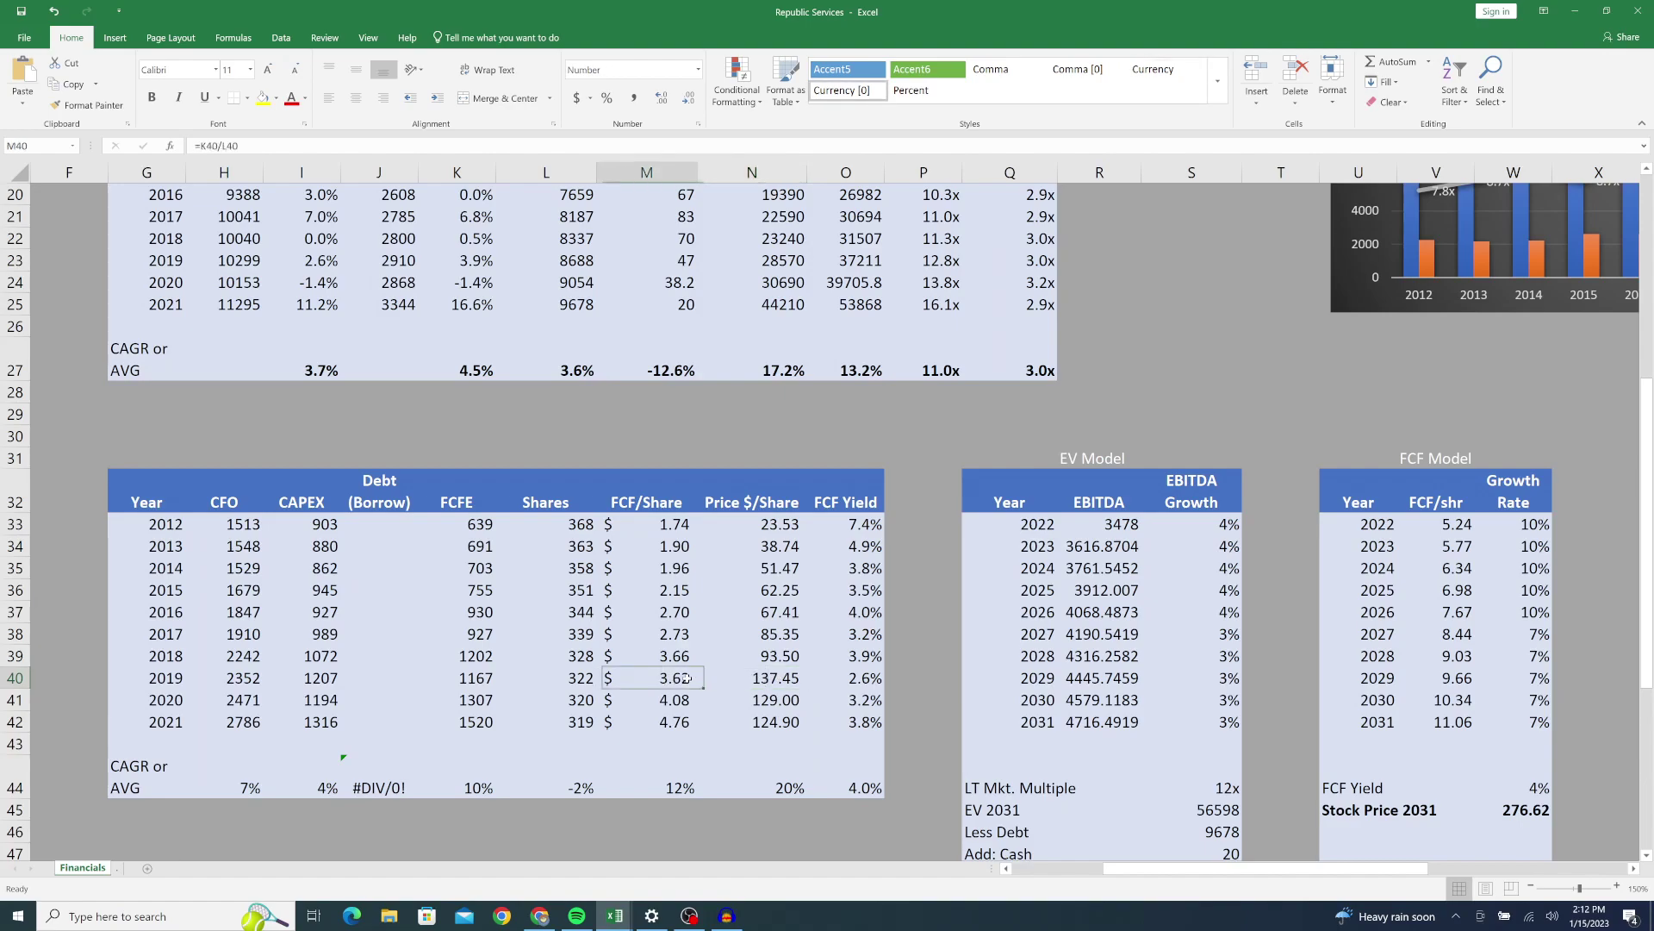
pyautogui.click(745, 677)
pyautogui.click(676, 681)
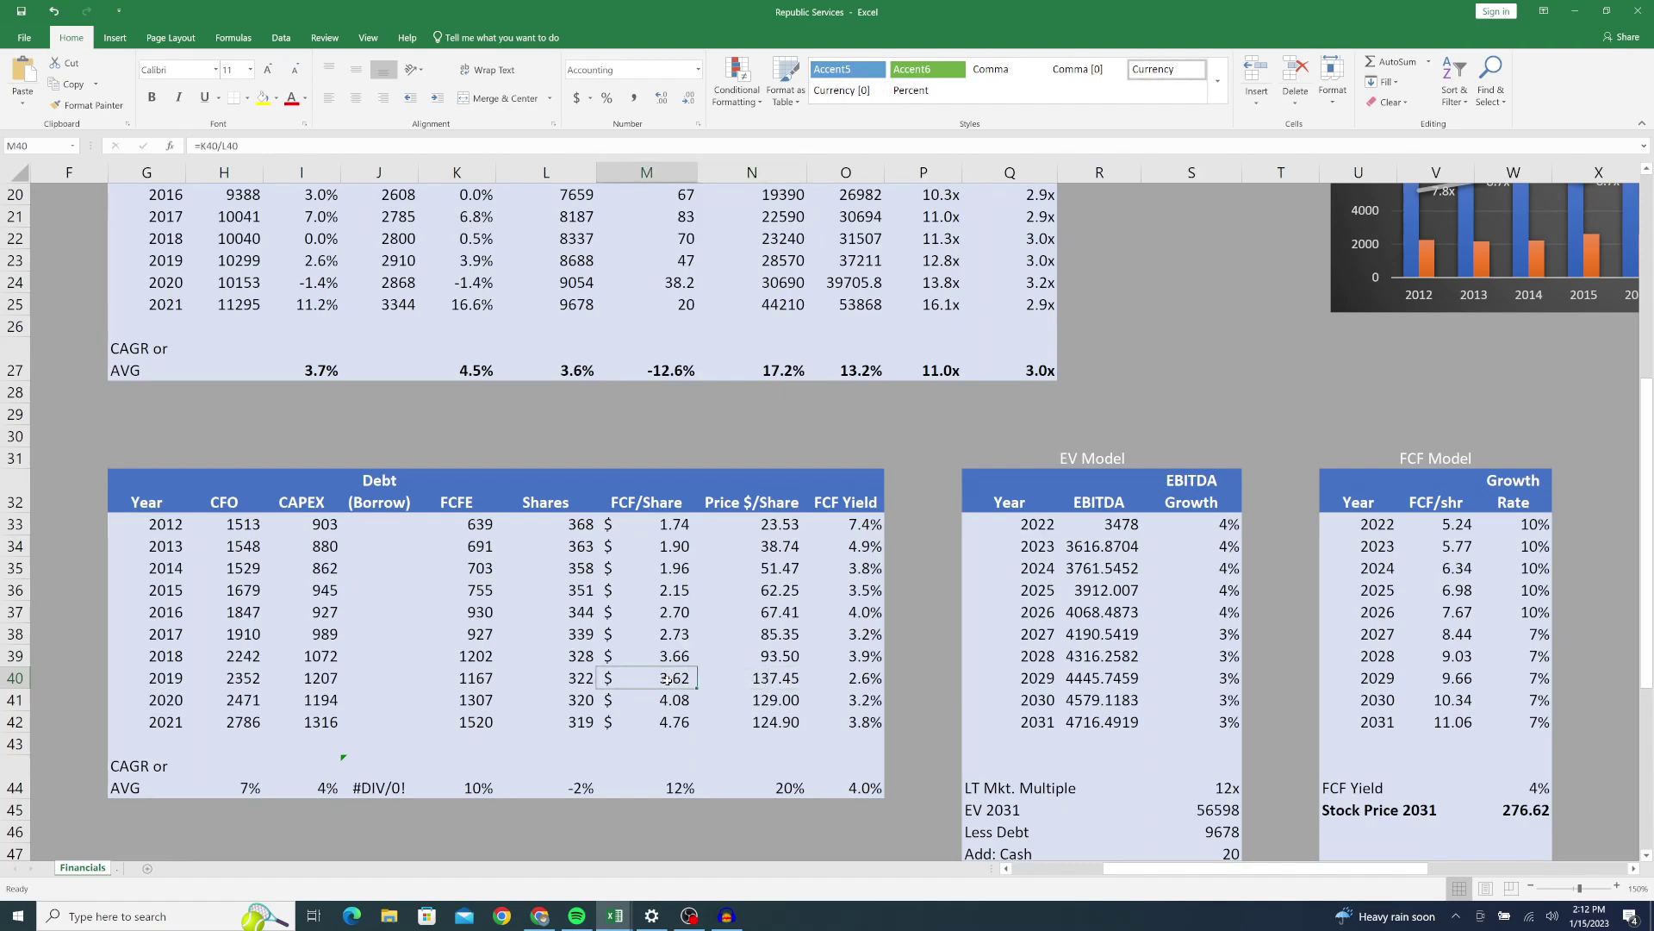
pyautogui.click(774, 680)
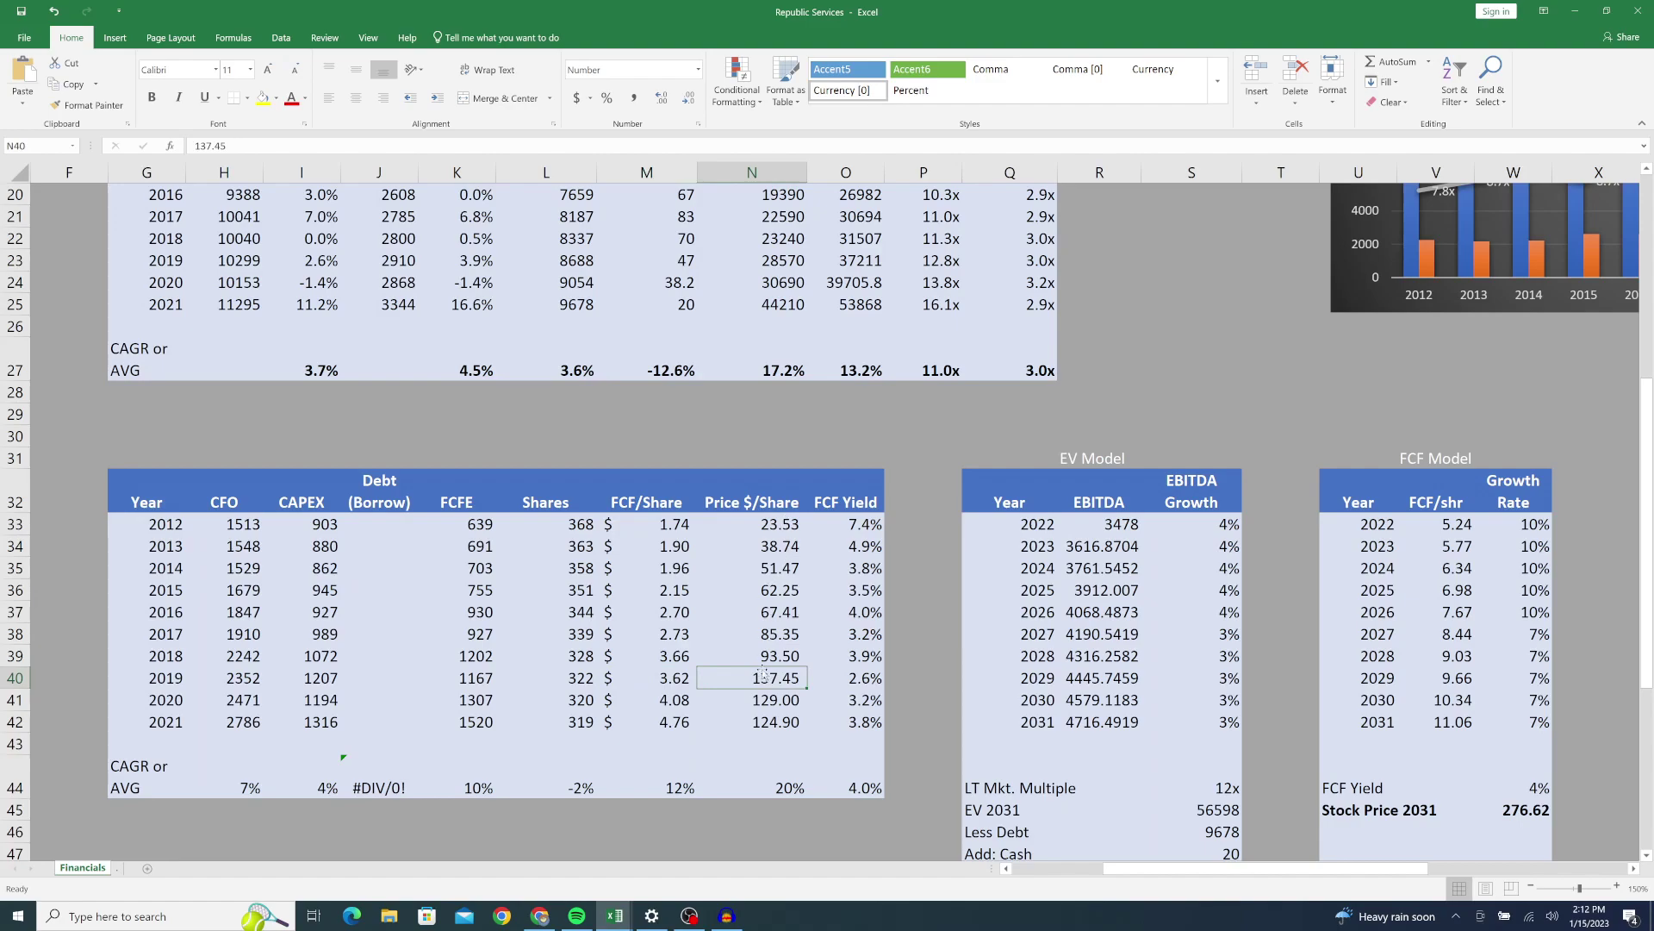
pyautogui.click(665, 680)
pyautogui.click(860, 678)
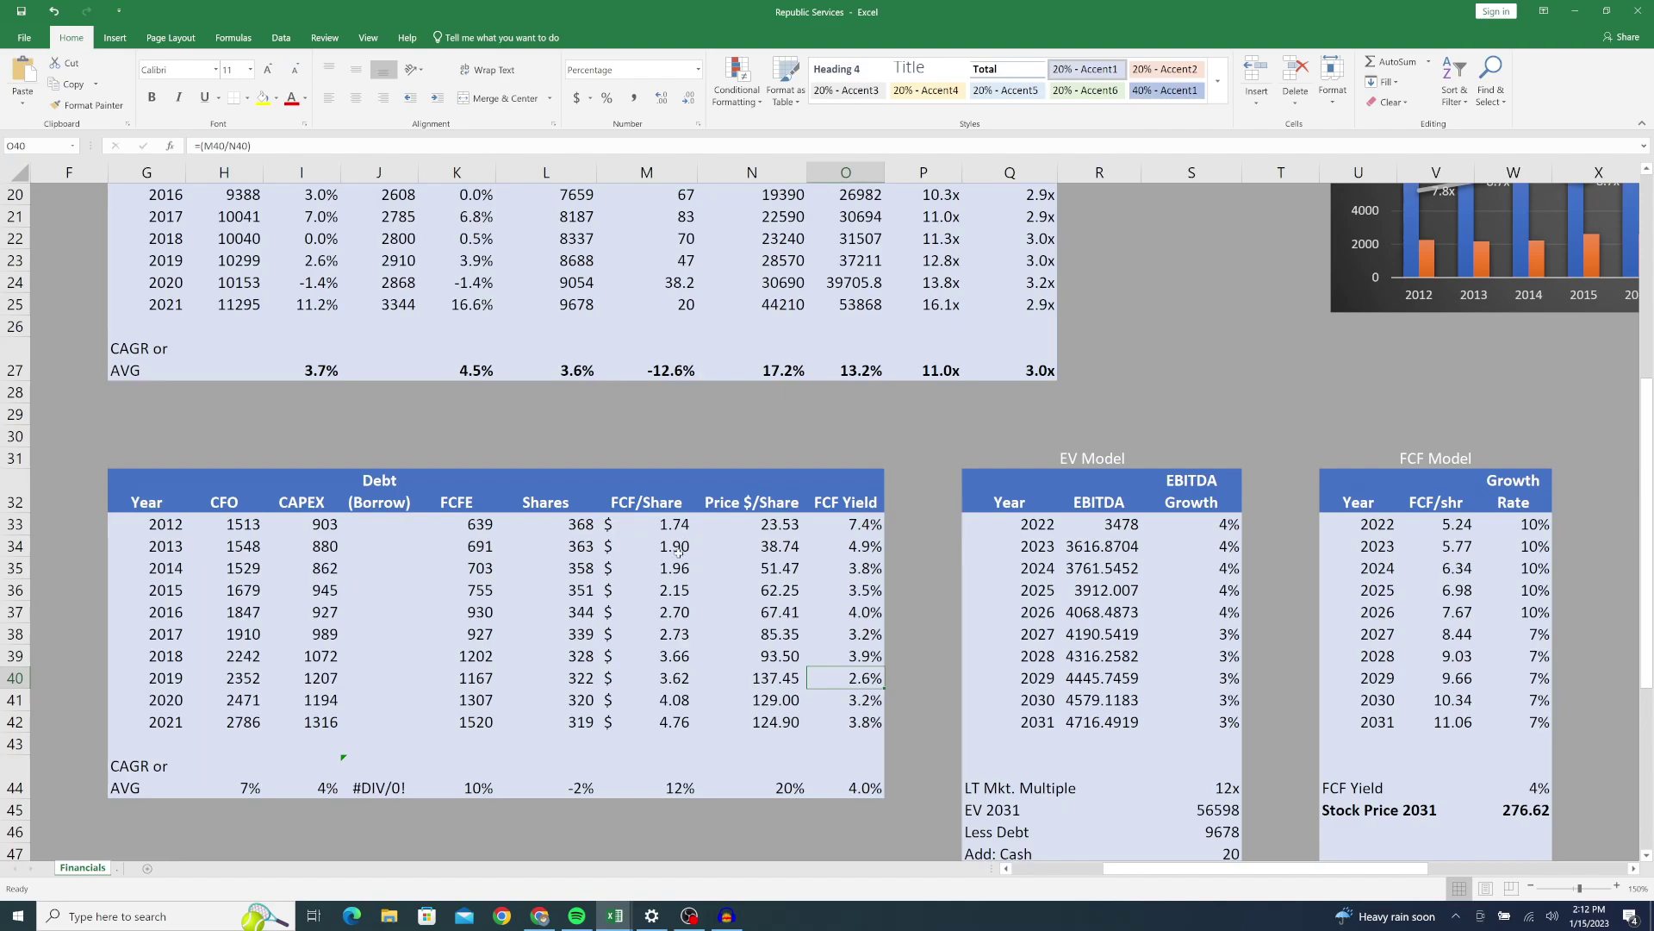
# Step: Review FCF/Share from 2013 through 2019 against the 2019 FCF yield
pyautogui.moveTo(675, 550); pyautogui.dragTo(655, 681)
pyautogui.click(874, 678)
pyautogui.click(837, 679)
# Step: Examine the EV Model's EBITDA projections and check the historical EBITDA CAGR formula behind them
pyautogui.hscroll(1, 921, 687)
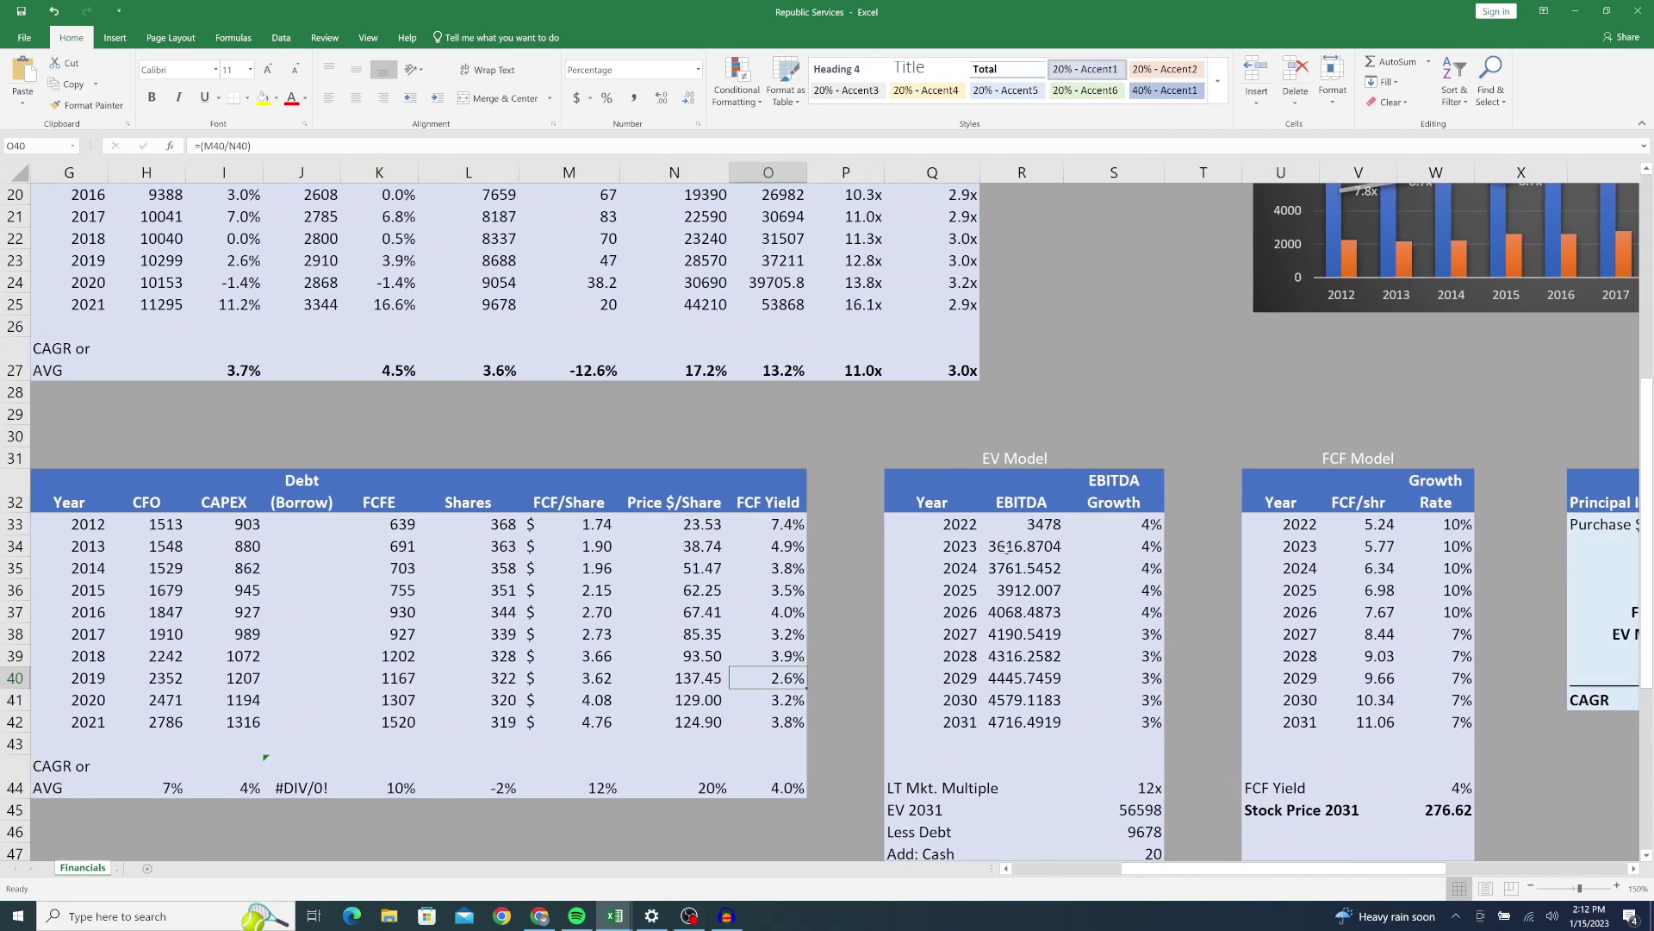
pyautogui.scroll(-1, 820, 521)
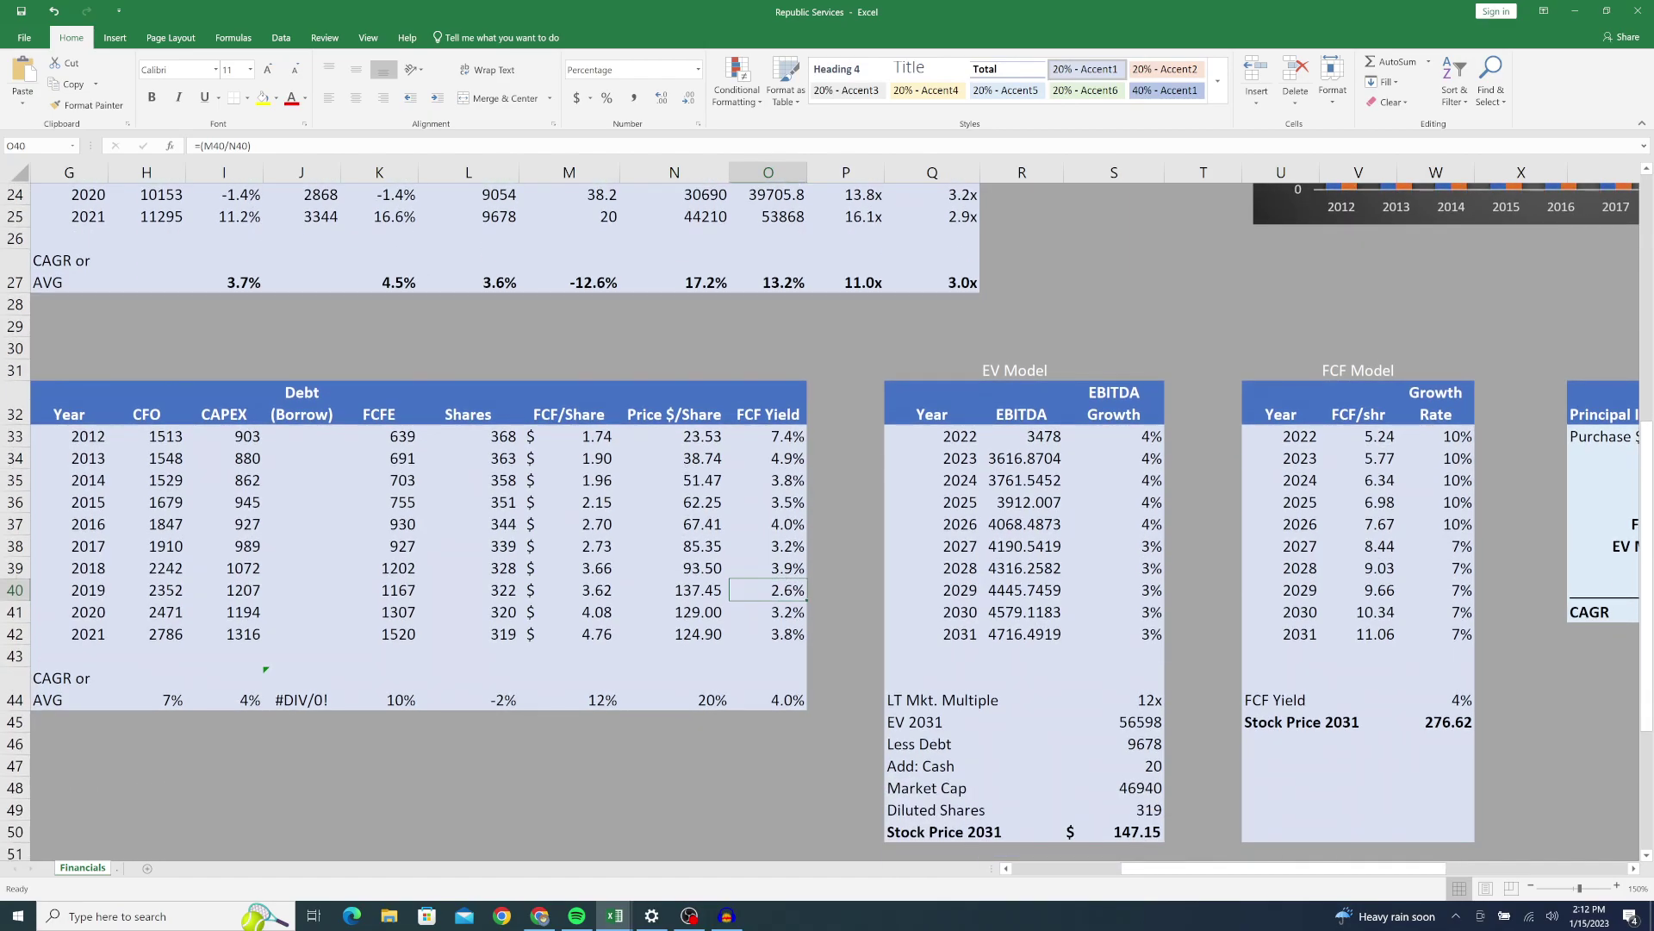
pyautogui.hscroll(3, 848, 468)
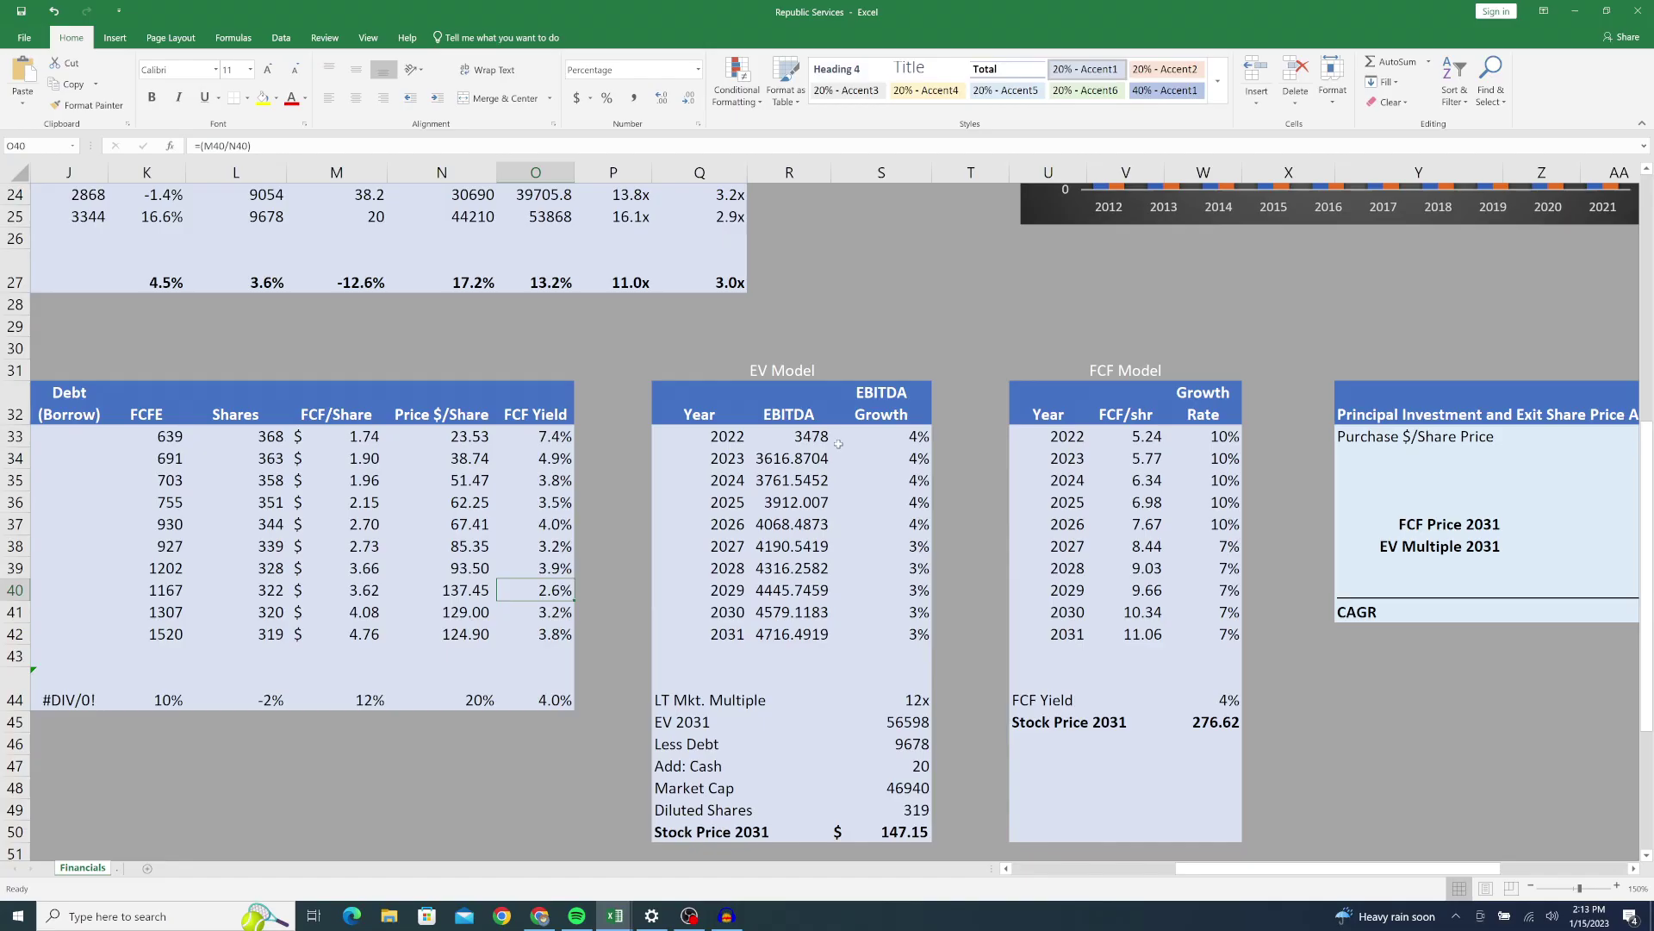
pyautogui.scroll(3, 838, 444)
pyautogui.hscroll(-3, 838, 444)
pyautogui.click(422, 569)
pyautogui.scroll(-3, 819, 508)
pyautogui.hscroll(4, 818, 508)
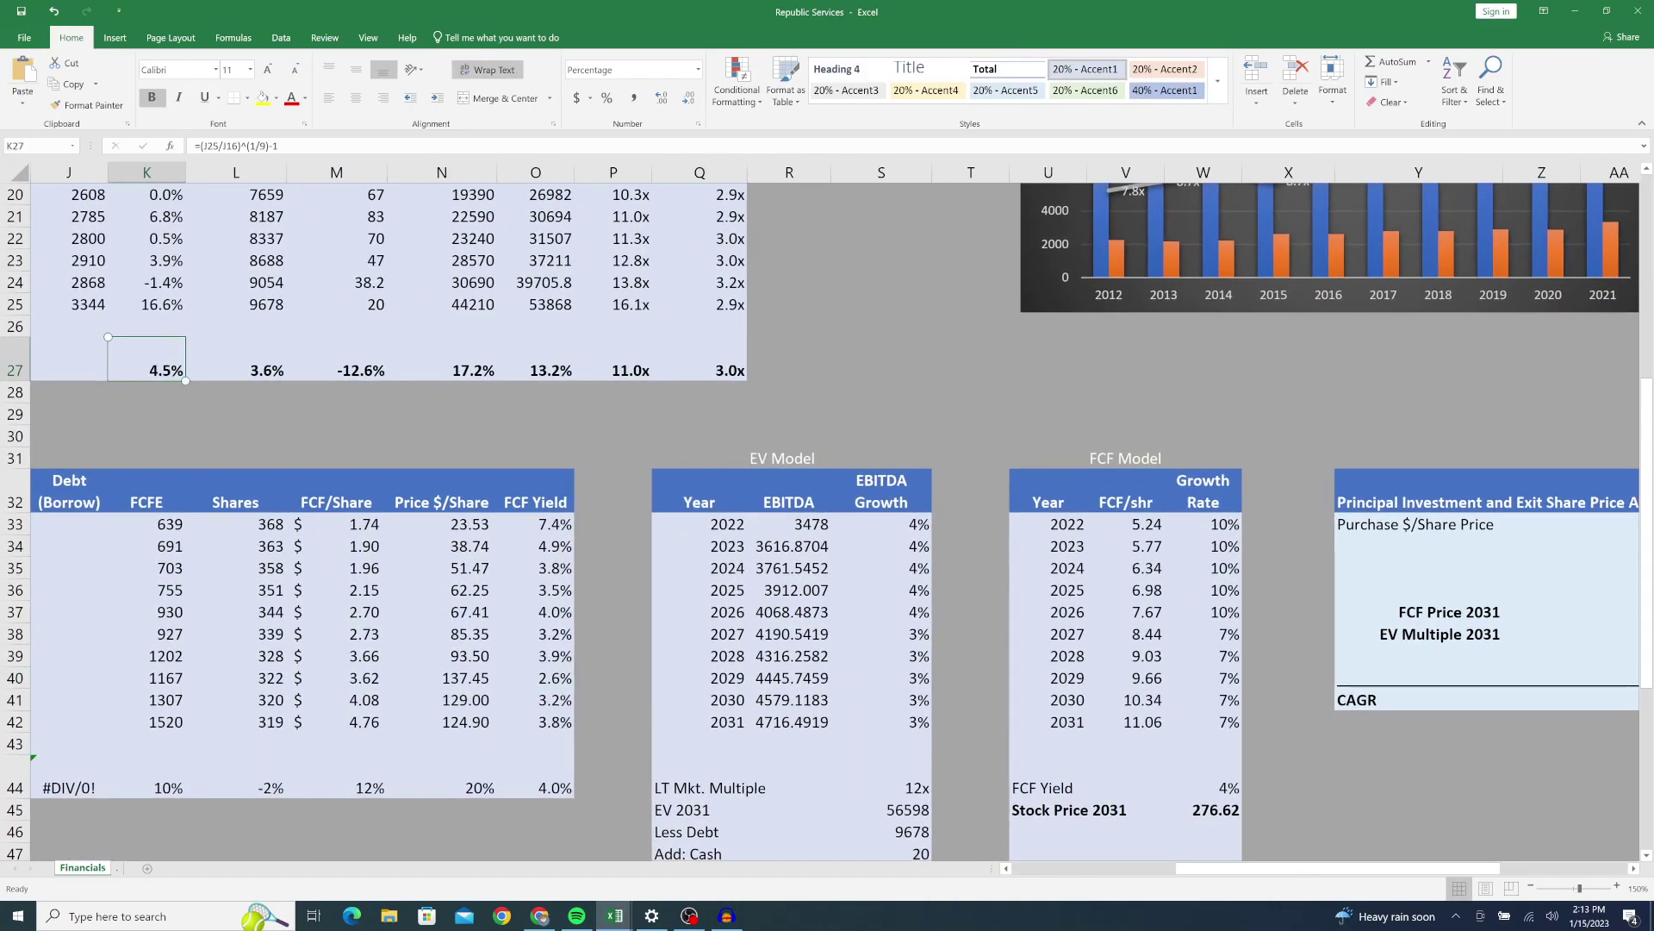
pyautogui.scroll(-2, 816, 388)
pyautogui.hscroll(1, 816, 387)
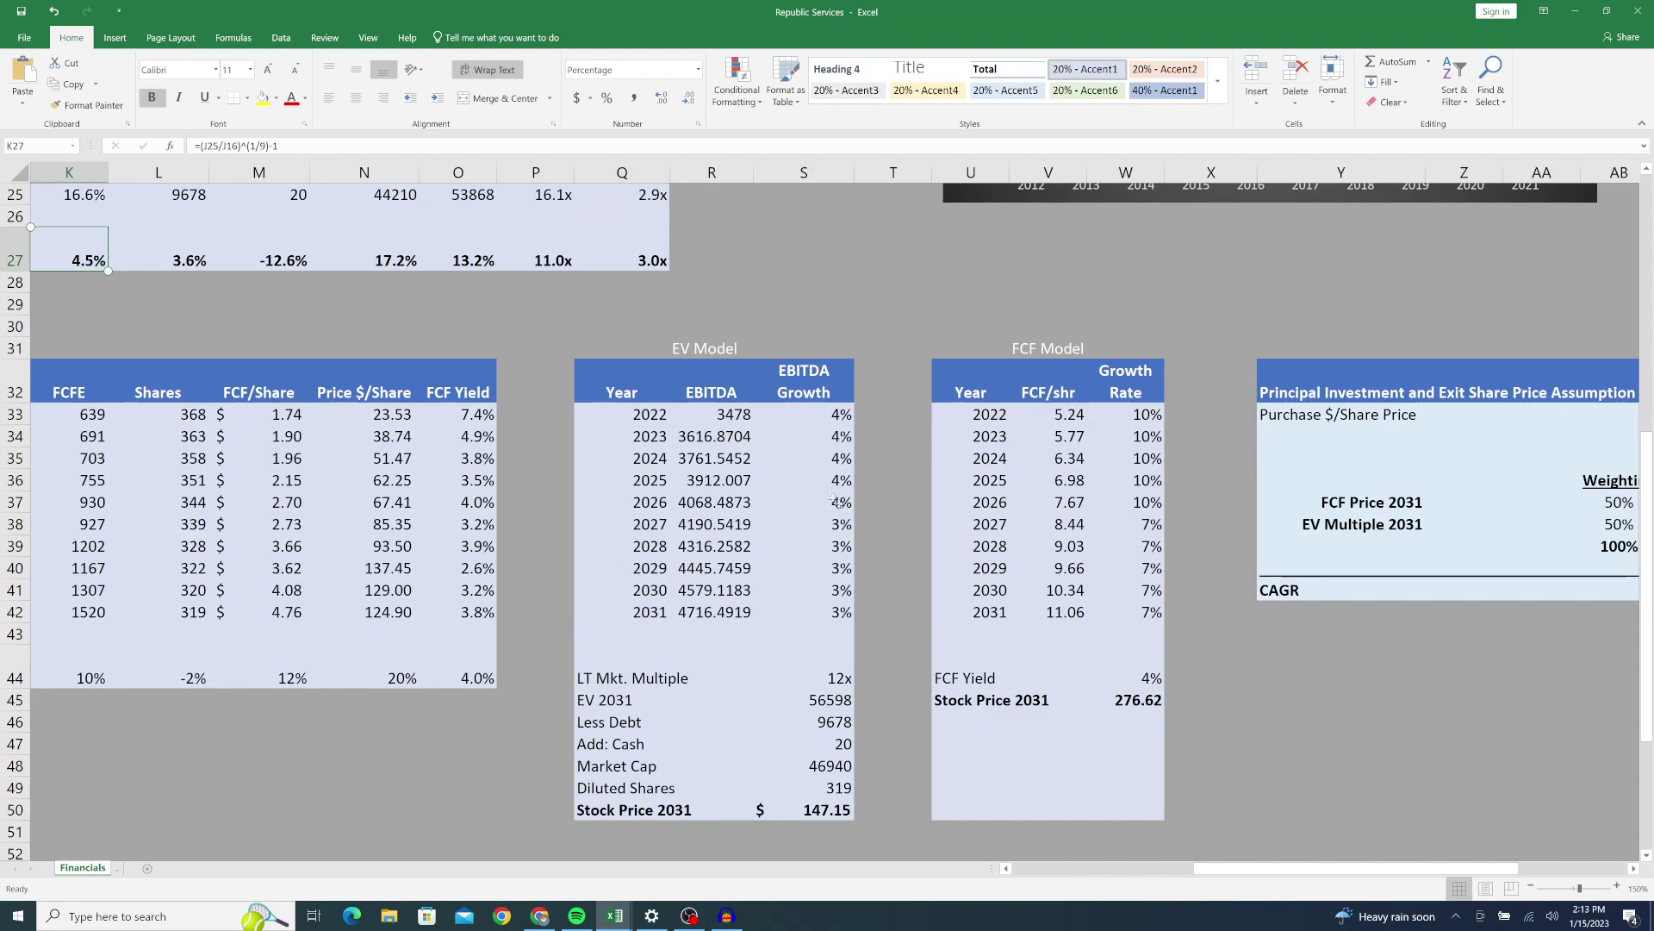
# Step: Compare the EV Model's 2026 and 2027 EBITDA growth assumptions with the historical EBITDA CAGR
pyautogui.click(829, 505)
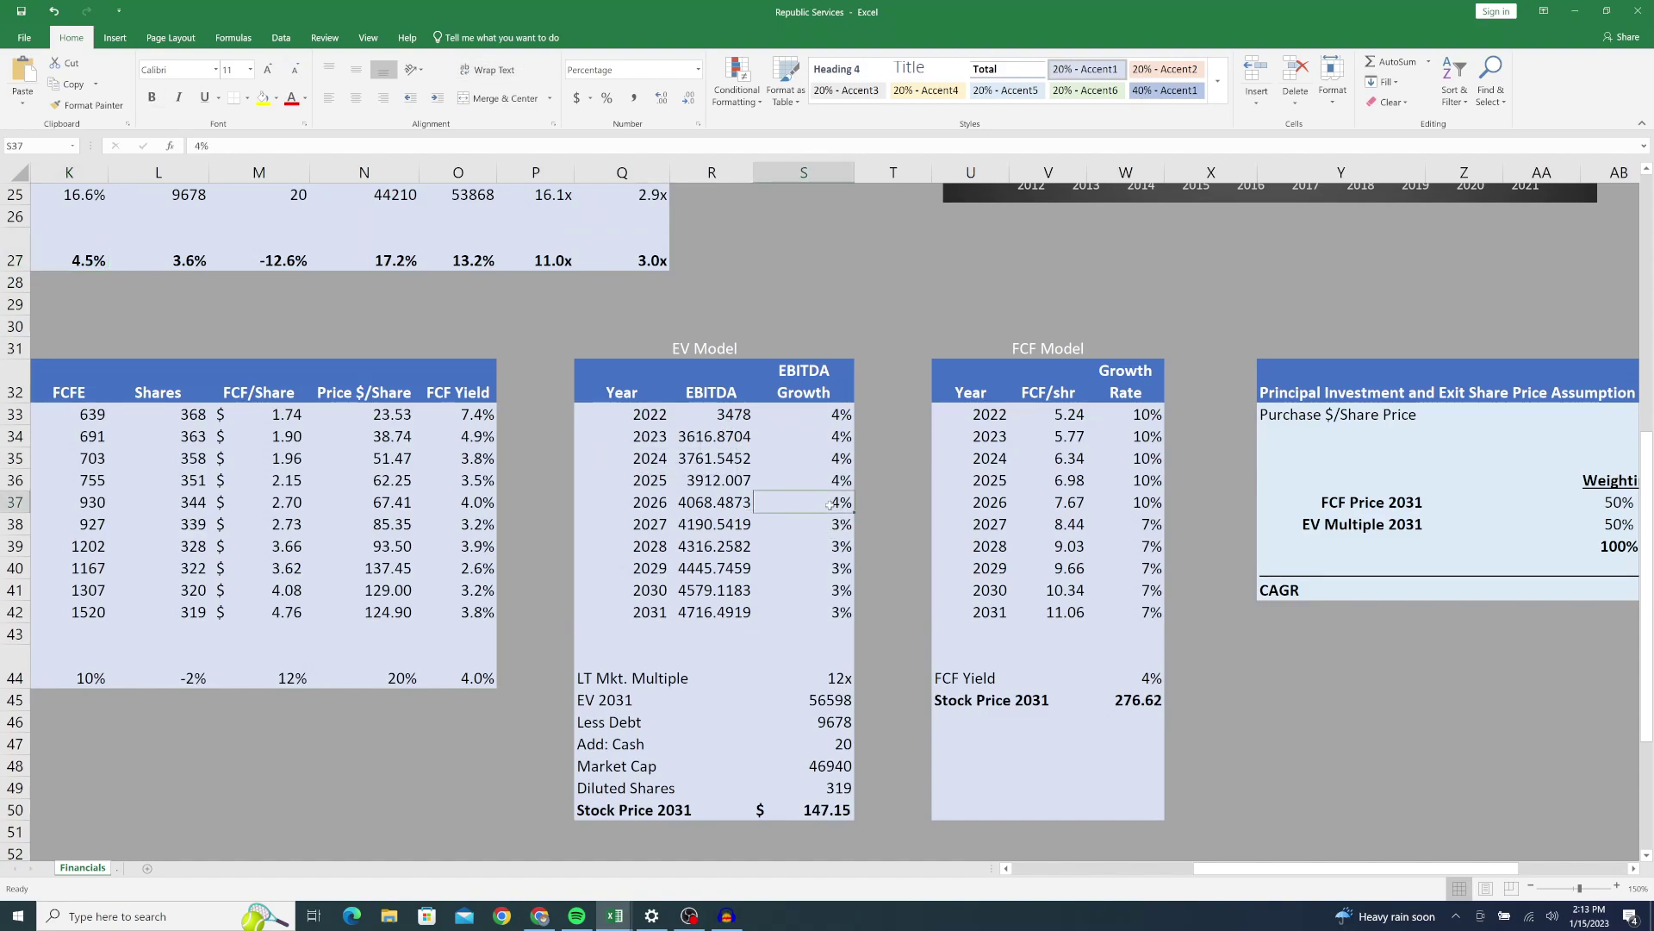
pyautogui.scroll(2, 830, 505)
pyautogui.hscroll(-2, 830, 504)
pyautogui.scroll(1, 820, 510)
pyautogui.hscroll(-1, 820, 510)
pyautogui.hscroll(1, 820, 510)
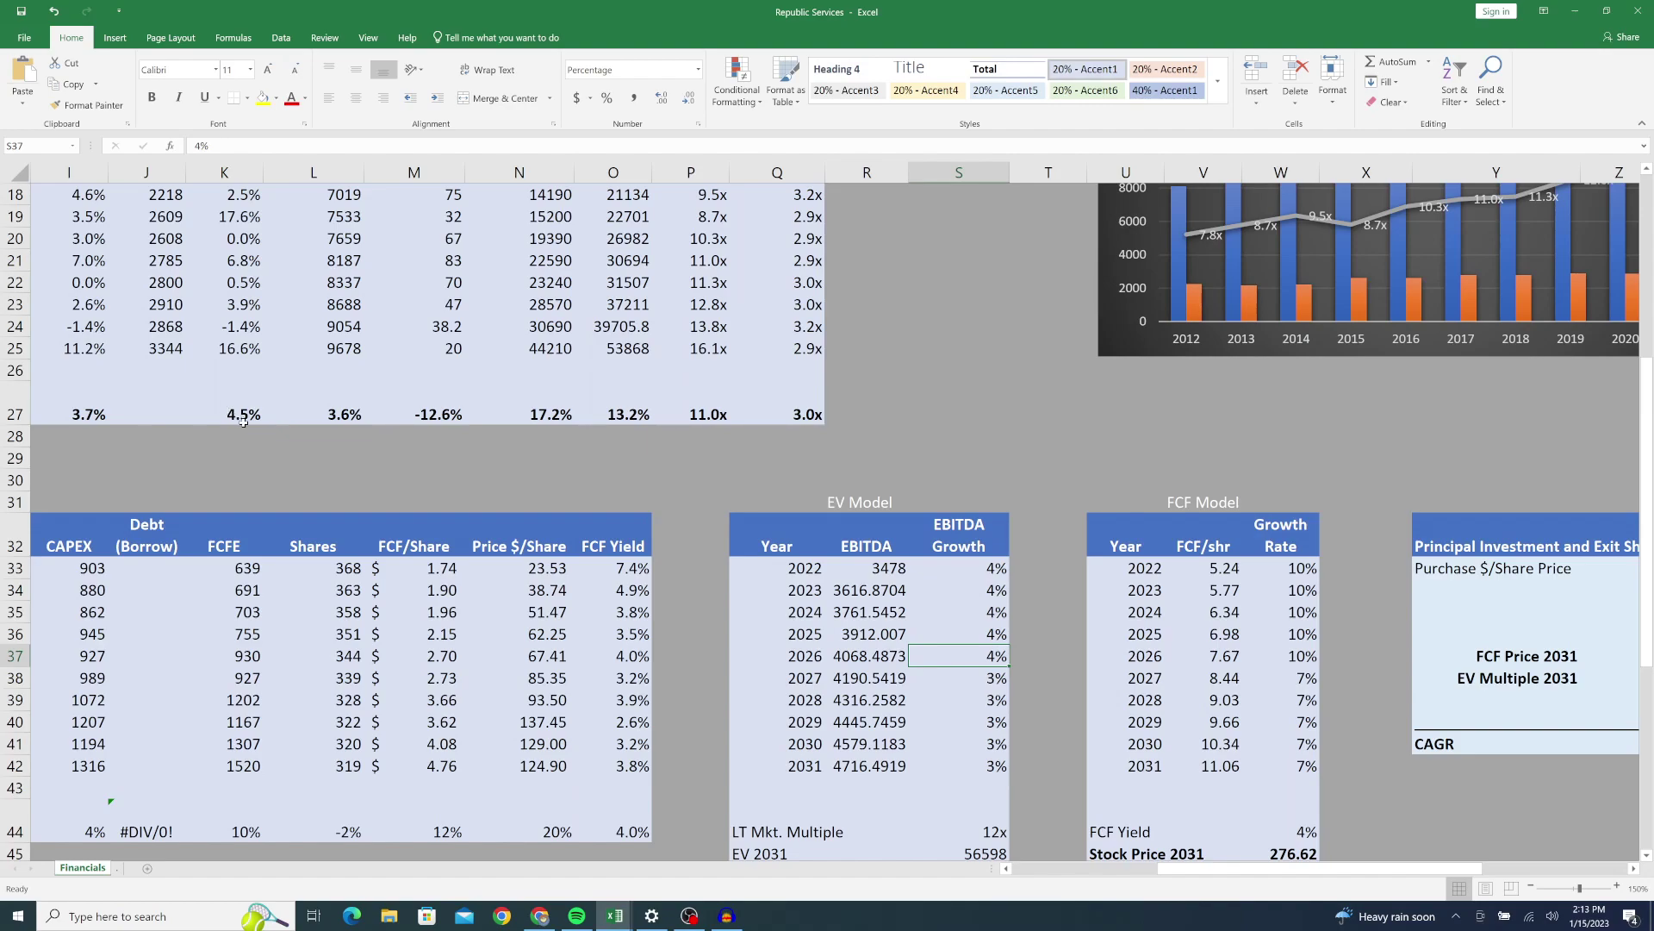
pyautogui.click(982, 672)
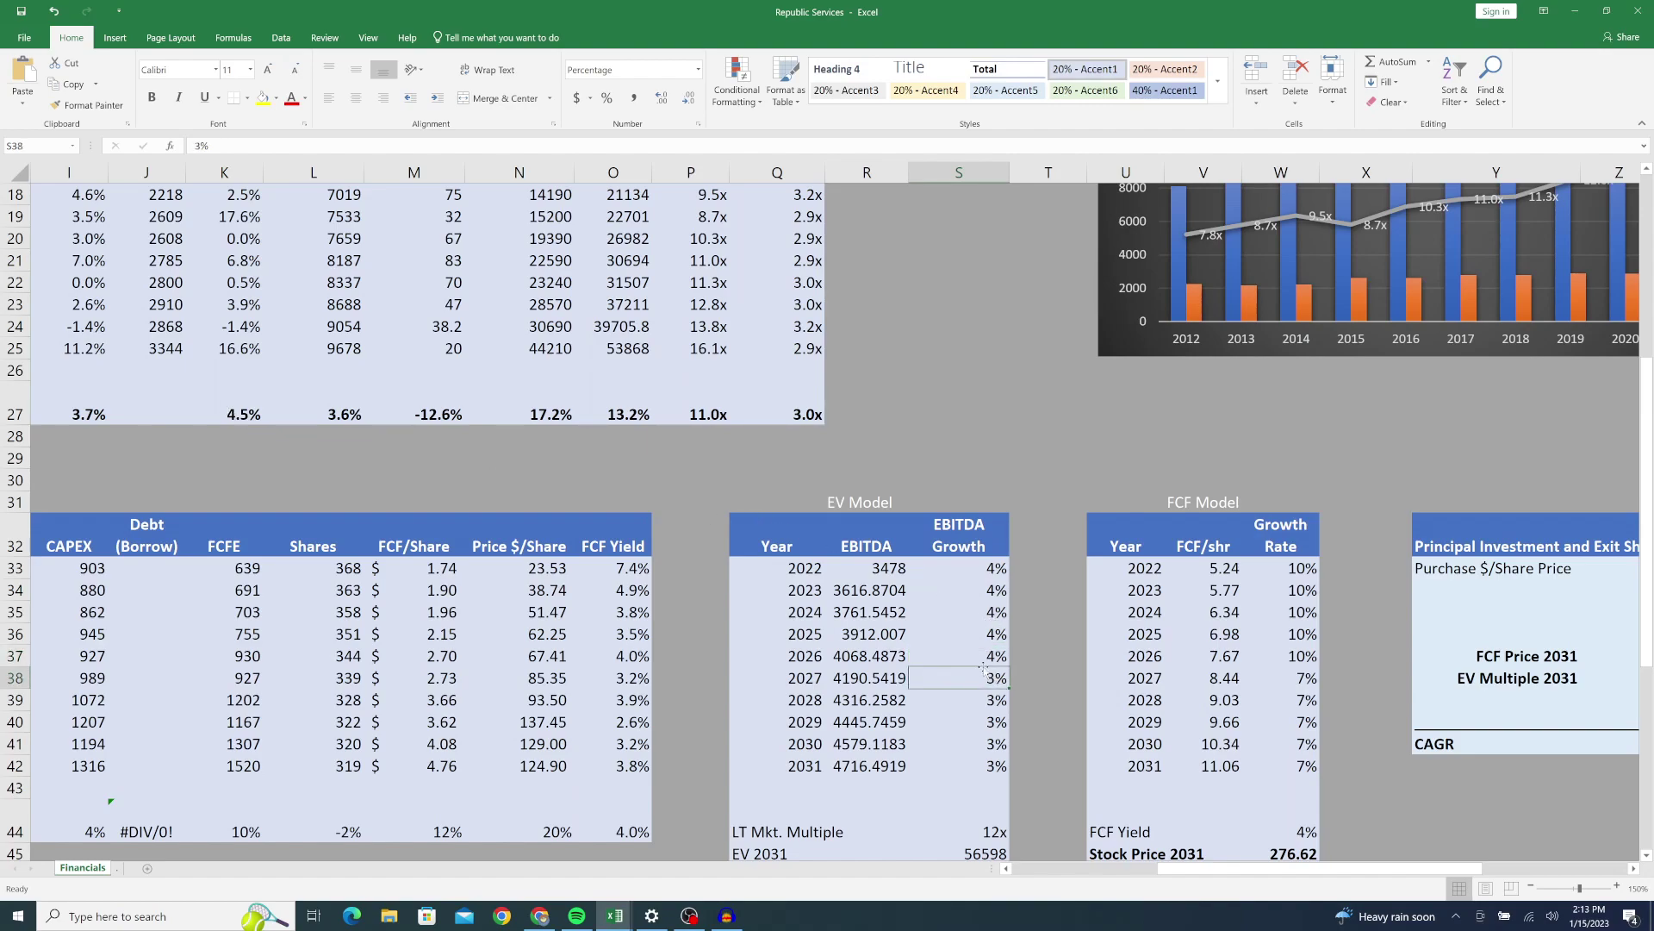
# Step: Review the EV Model's EBITDA growth assumptions for 2022–2026 against those for 2027–2031
pyautogui.click(980, 657)
pyautogui.moveTo(988, 678); pyautogui.dragTo(987, 765)
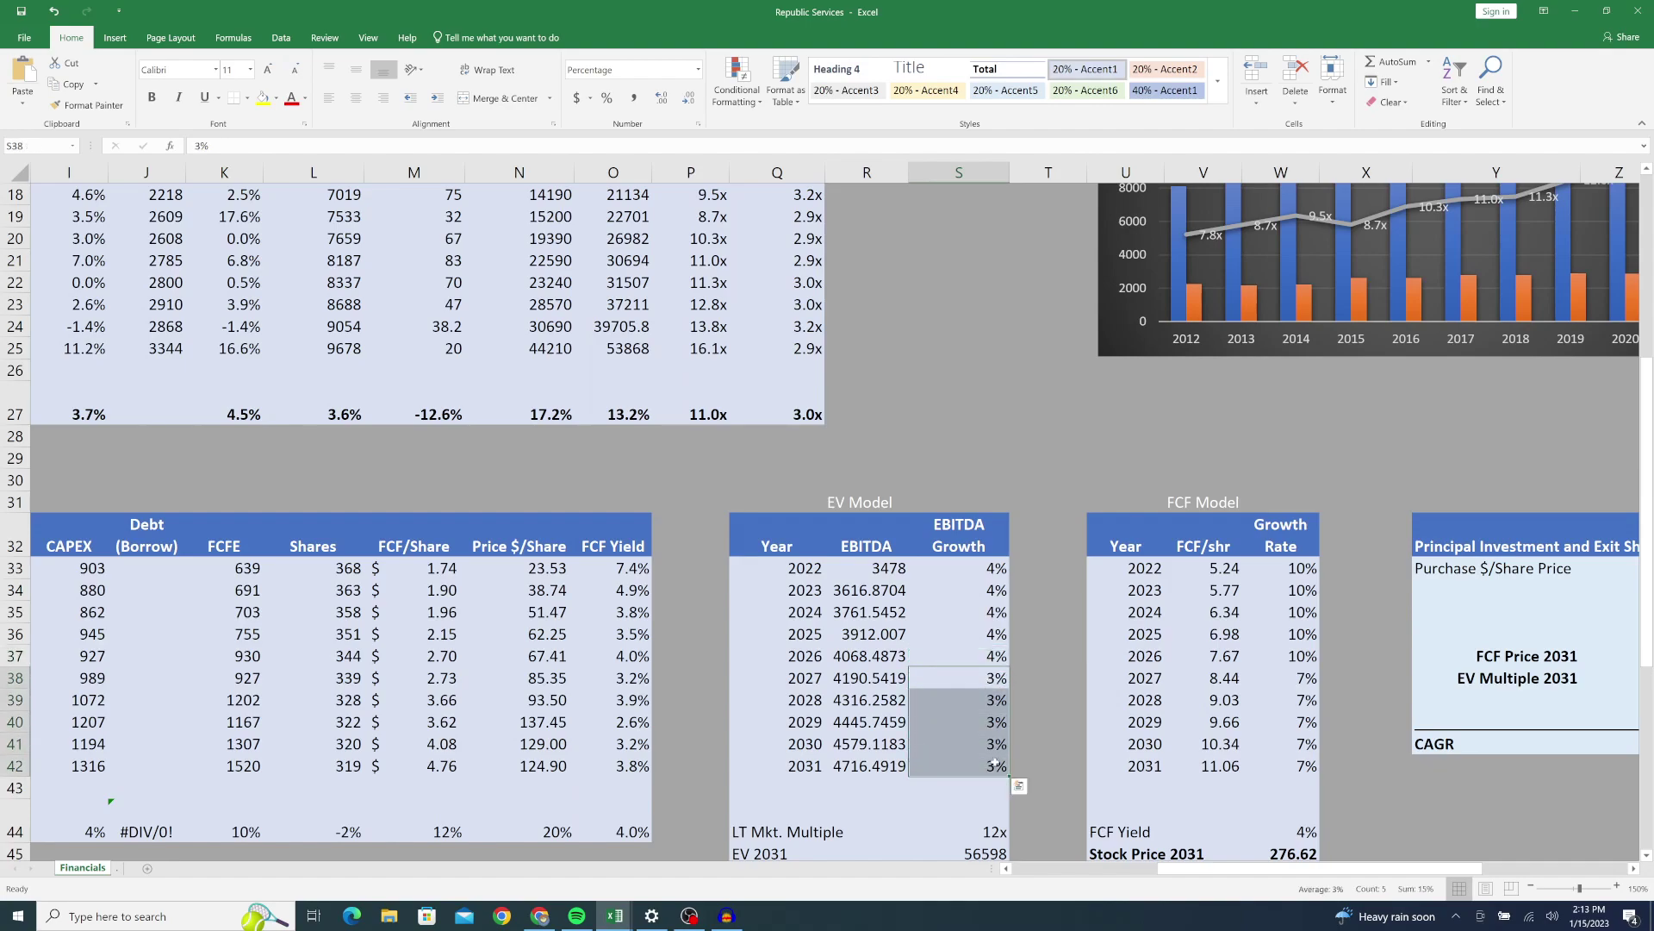
pyautogui.click(1034, 669)
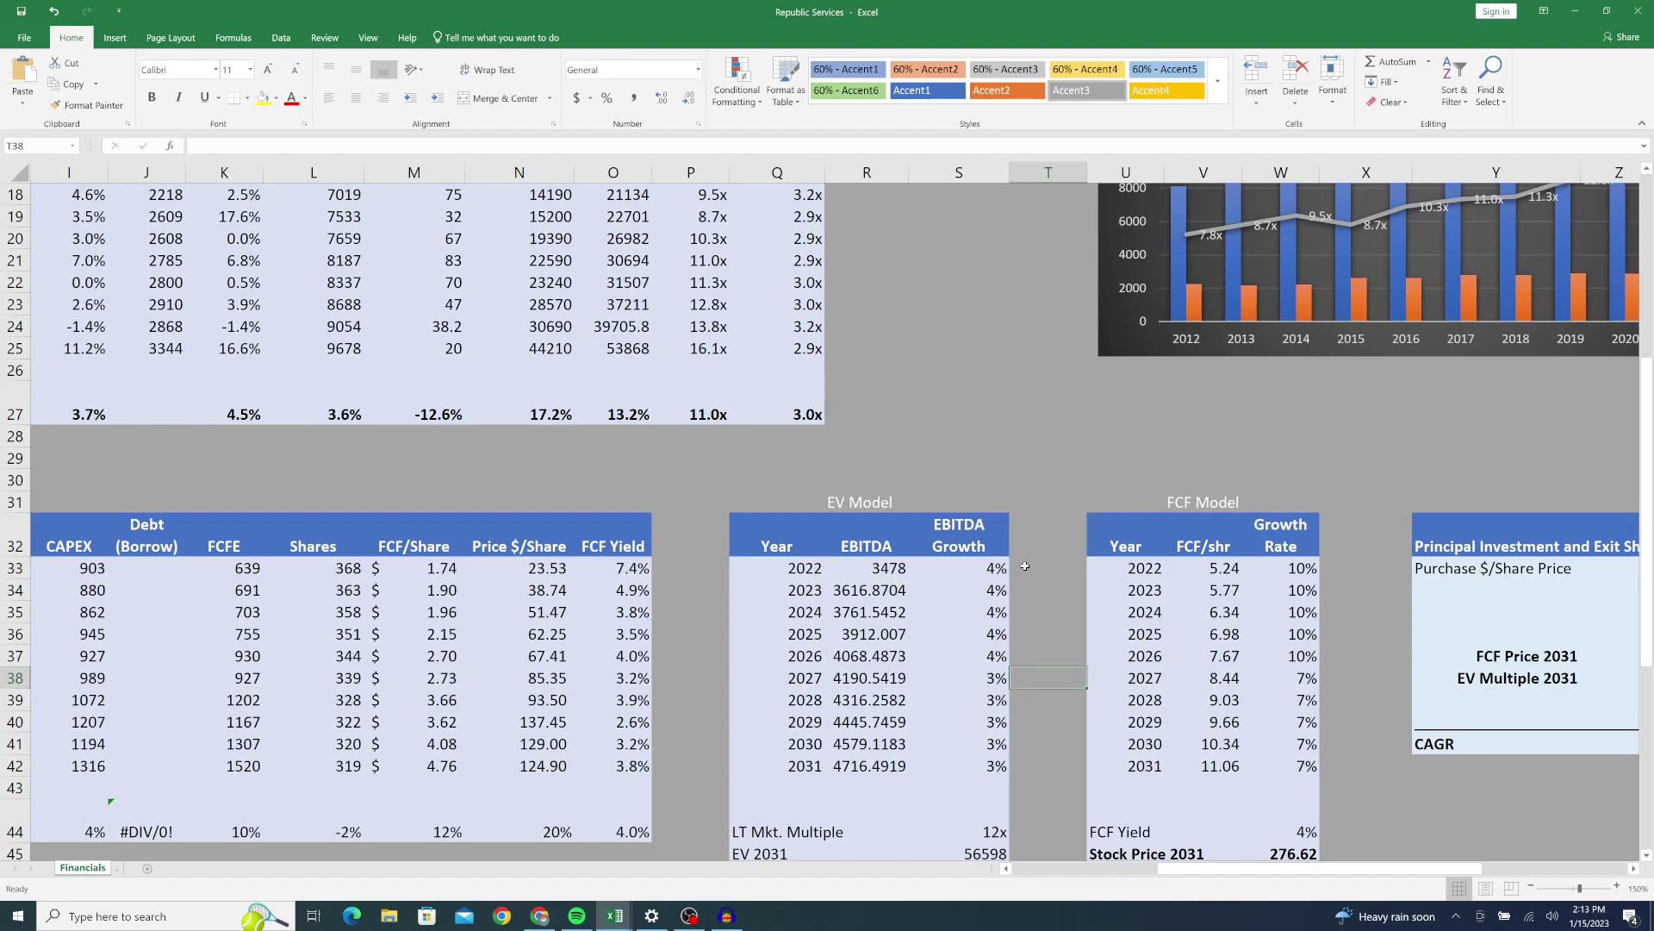
pyautogui.click(985, 566)
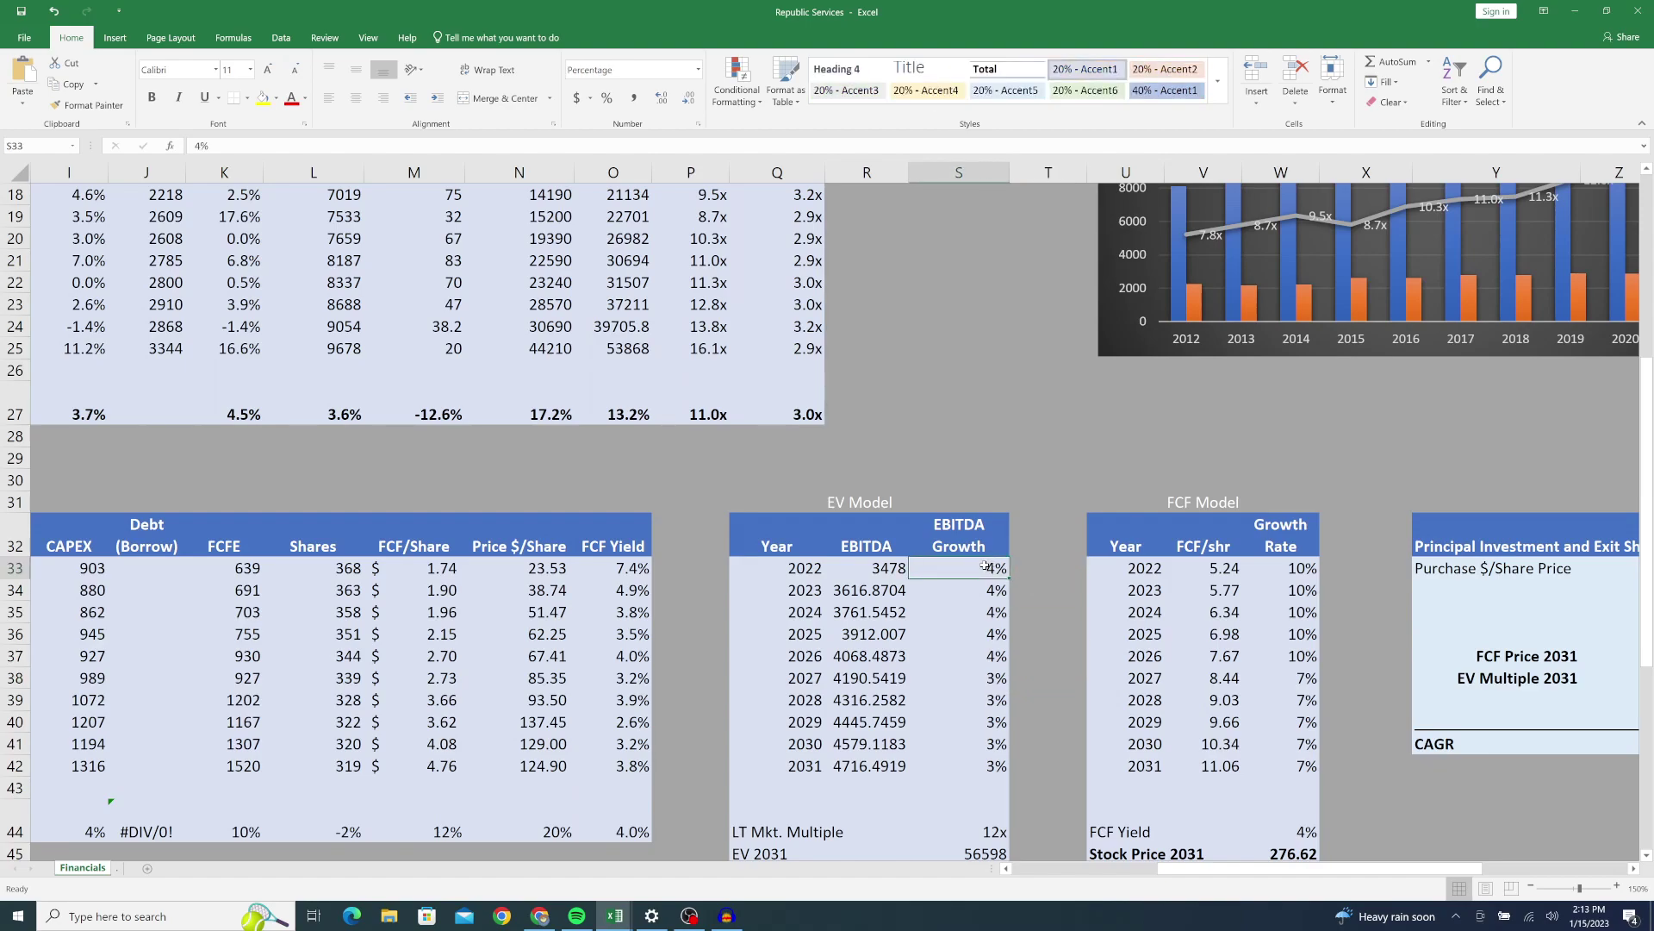
pyautogui.moveTo(968, 566); pyautogui.dragTo(969, 660)
pyautogui.click(969, 680)
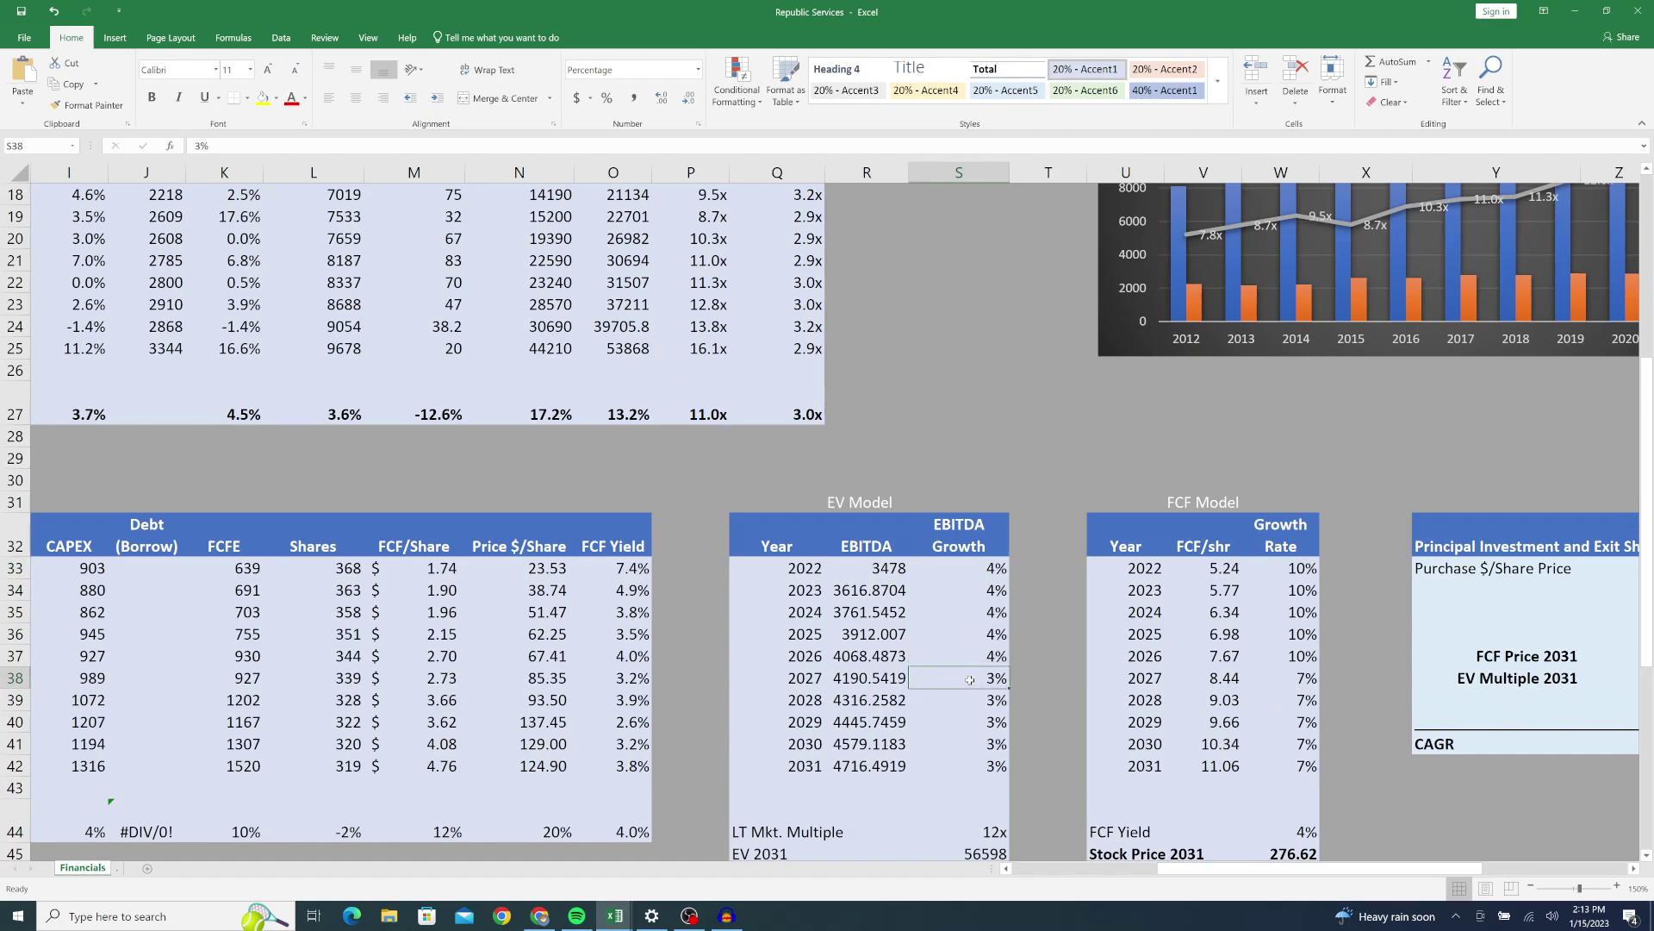
pyautogui.click(976, 702)
pyautogui.click(985, 727)
pyautogui.click(985, 749)
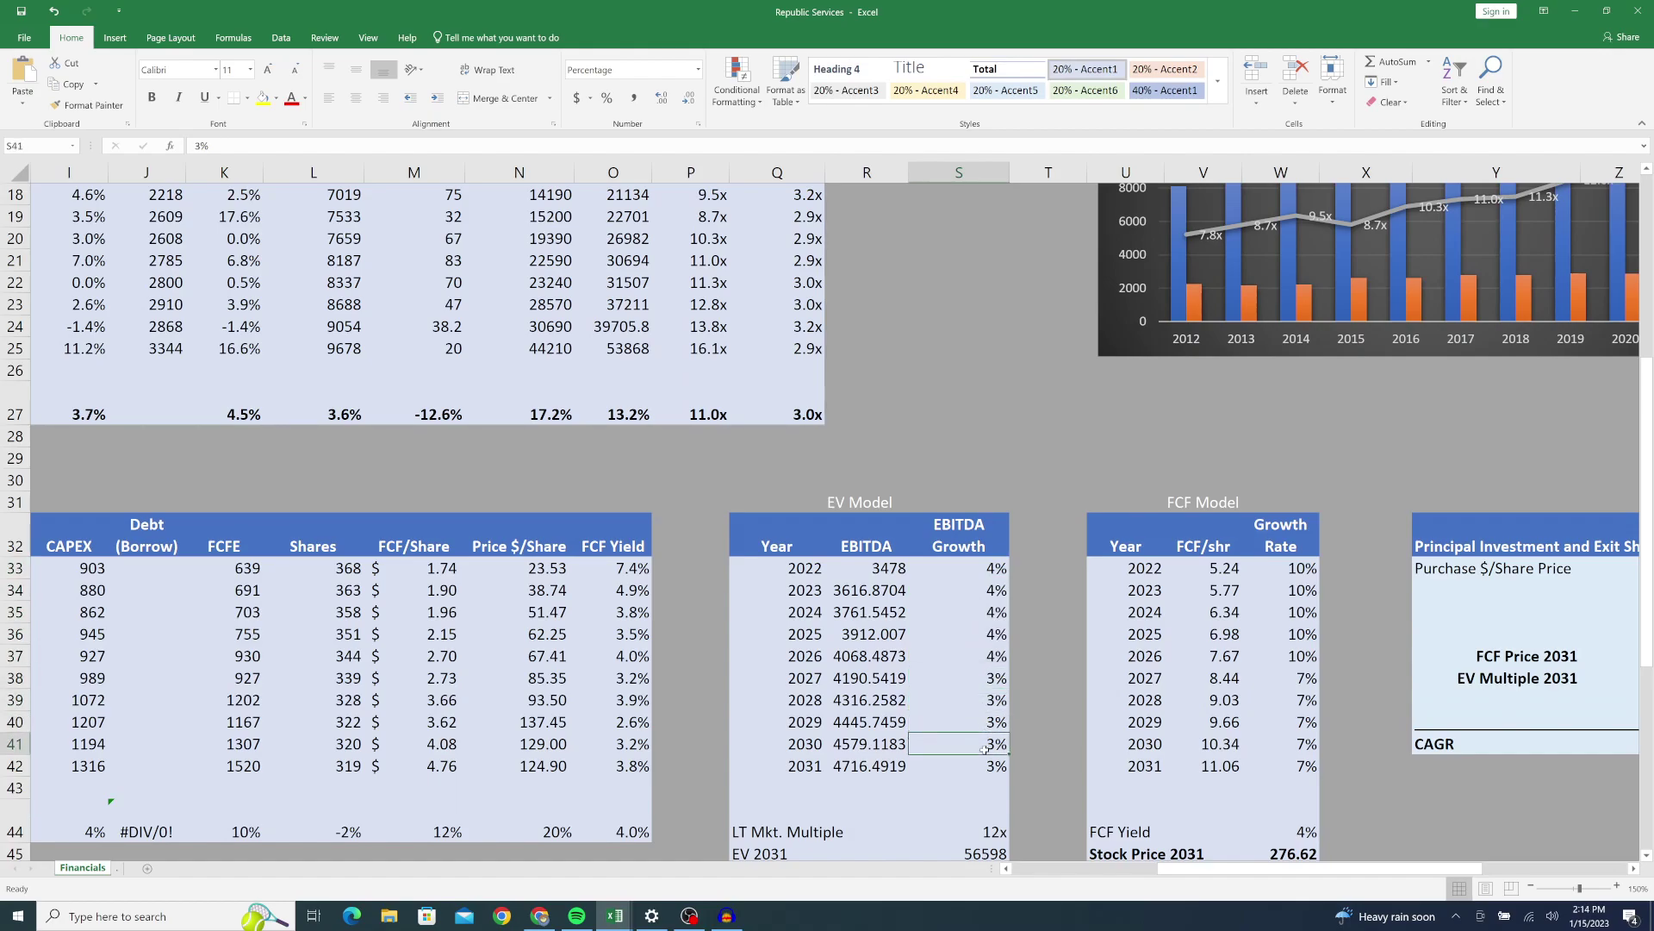
# Step: Check the 2012 and 2021 EV/EBITDA multiples and set the EV Model's LT Mkt. Multiple to 11x
pyautogui.keyDown('ctrl'); pyautogui.scroll(-4, 984, 748); pyautogui.keyUp('ctrl')
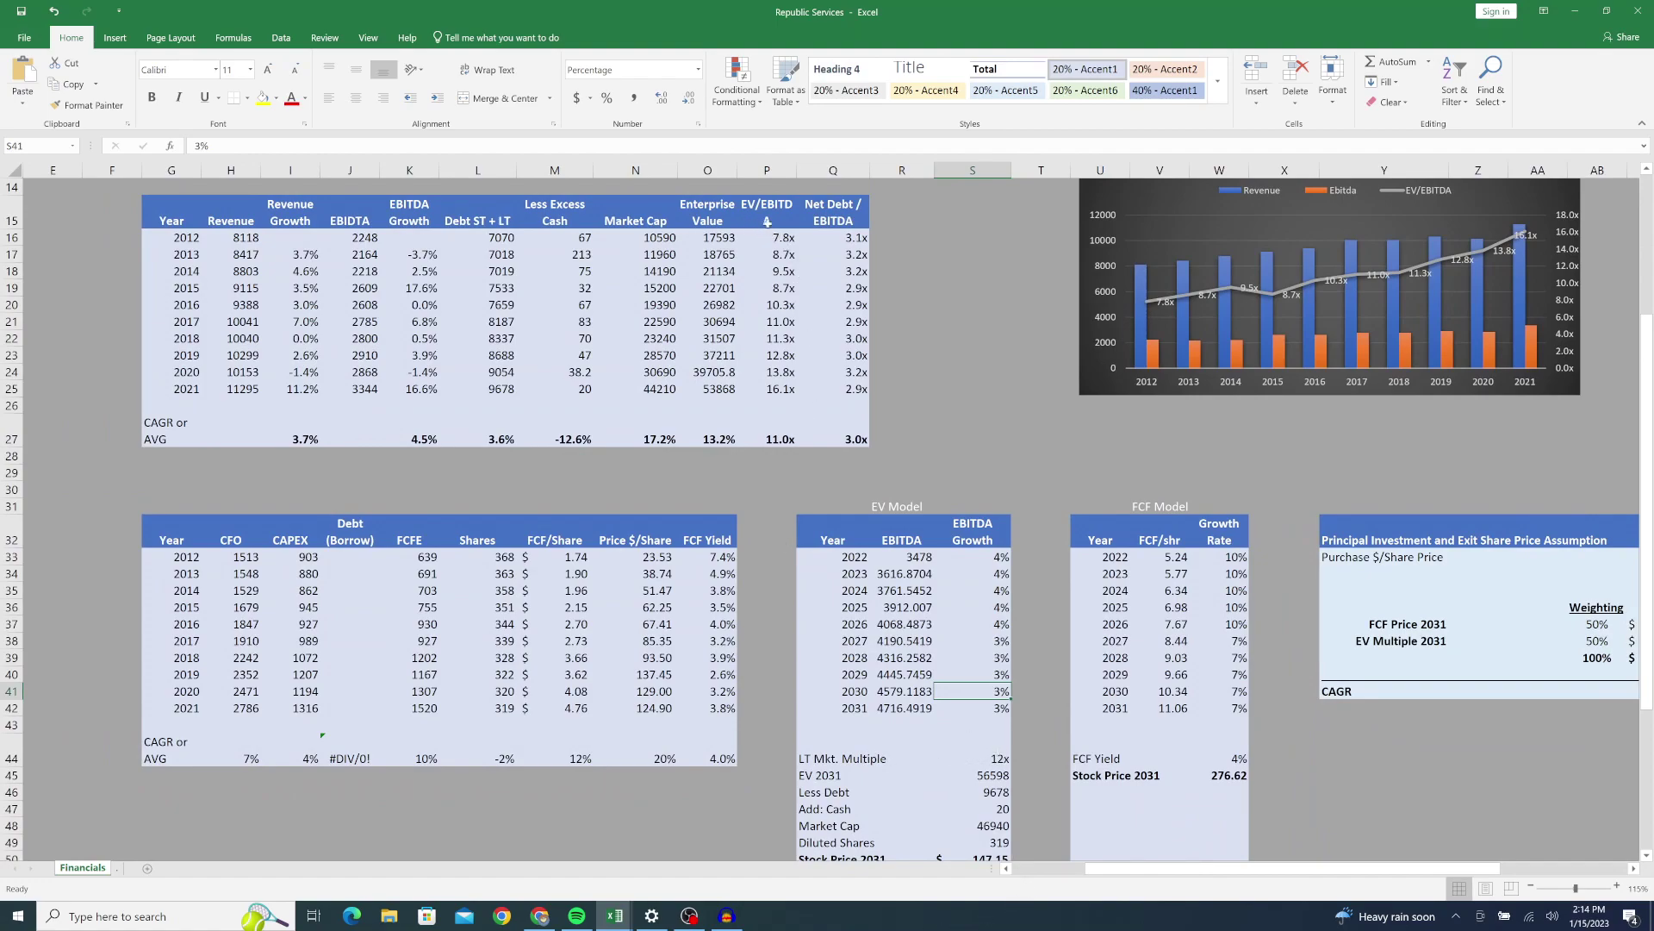
pyautogui.click(781, 244)
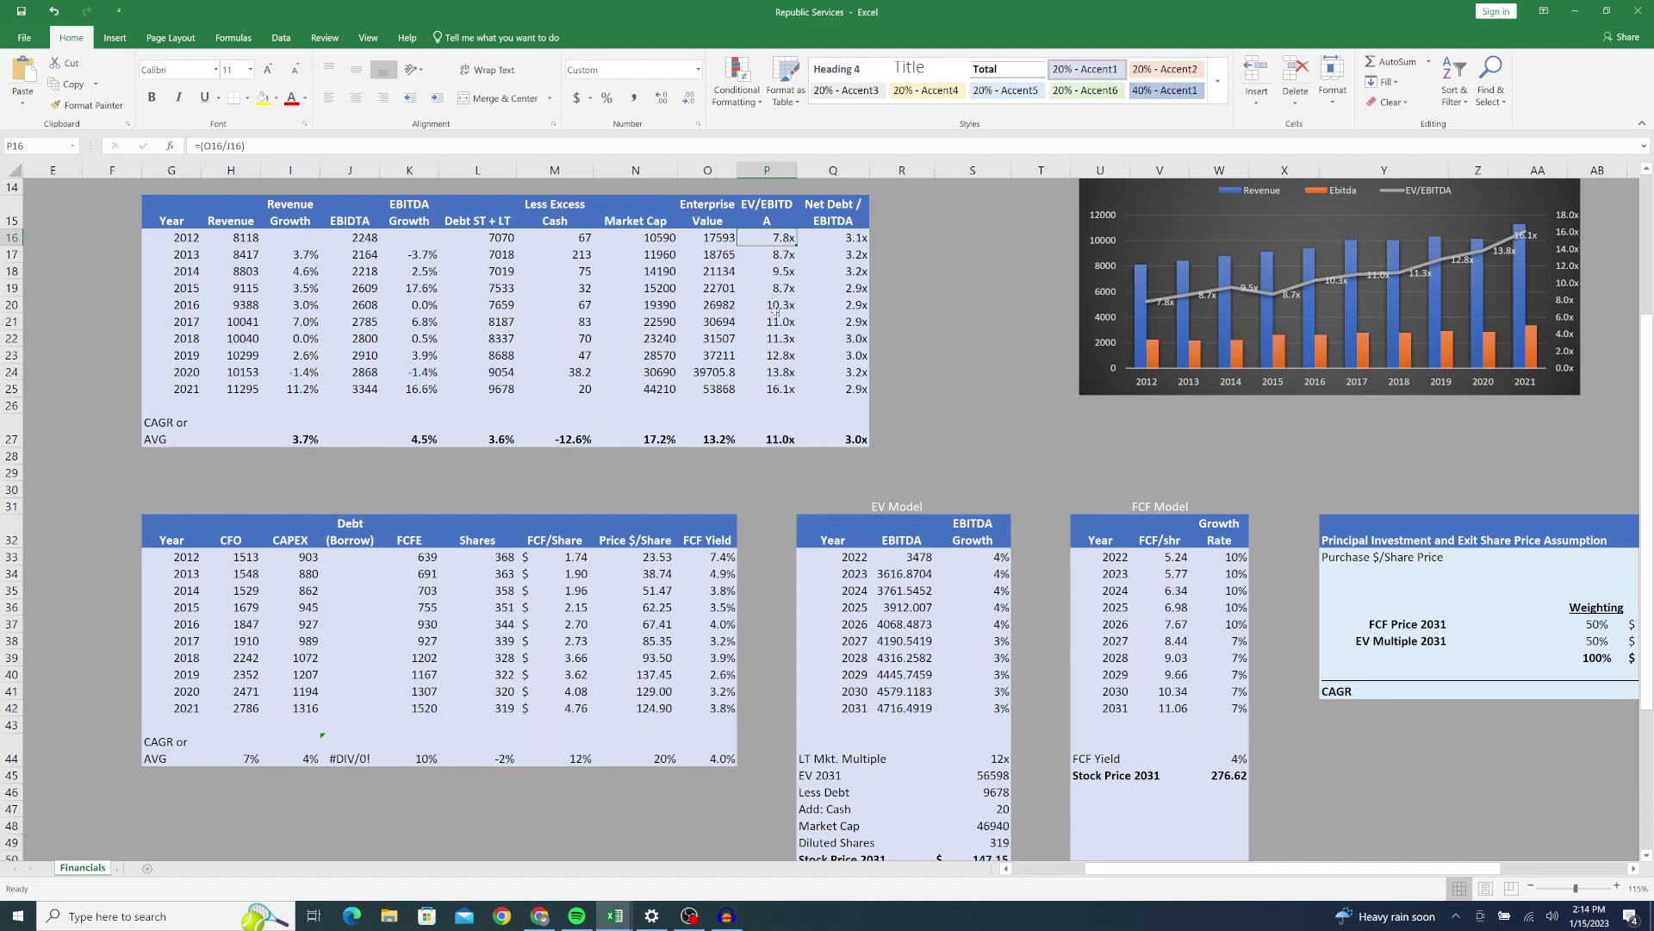
pyautogui.click(777, 390)
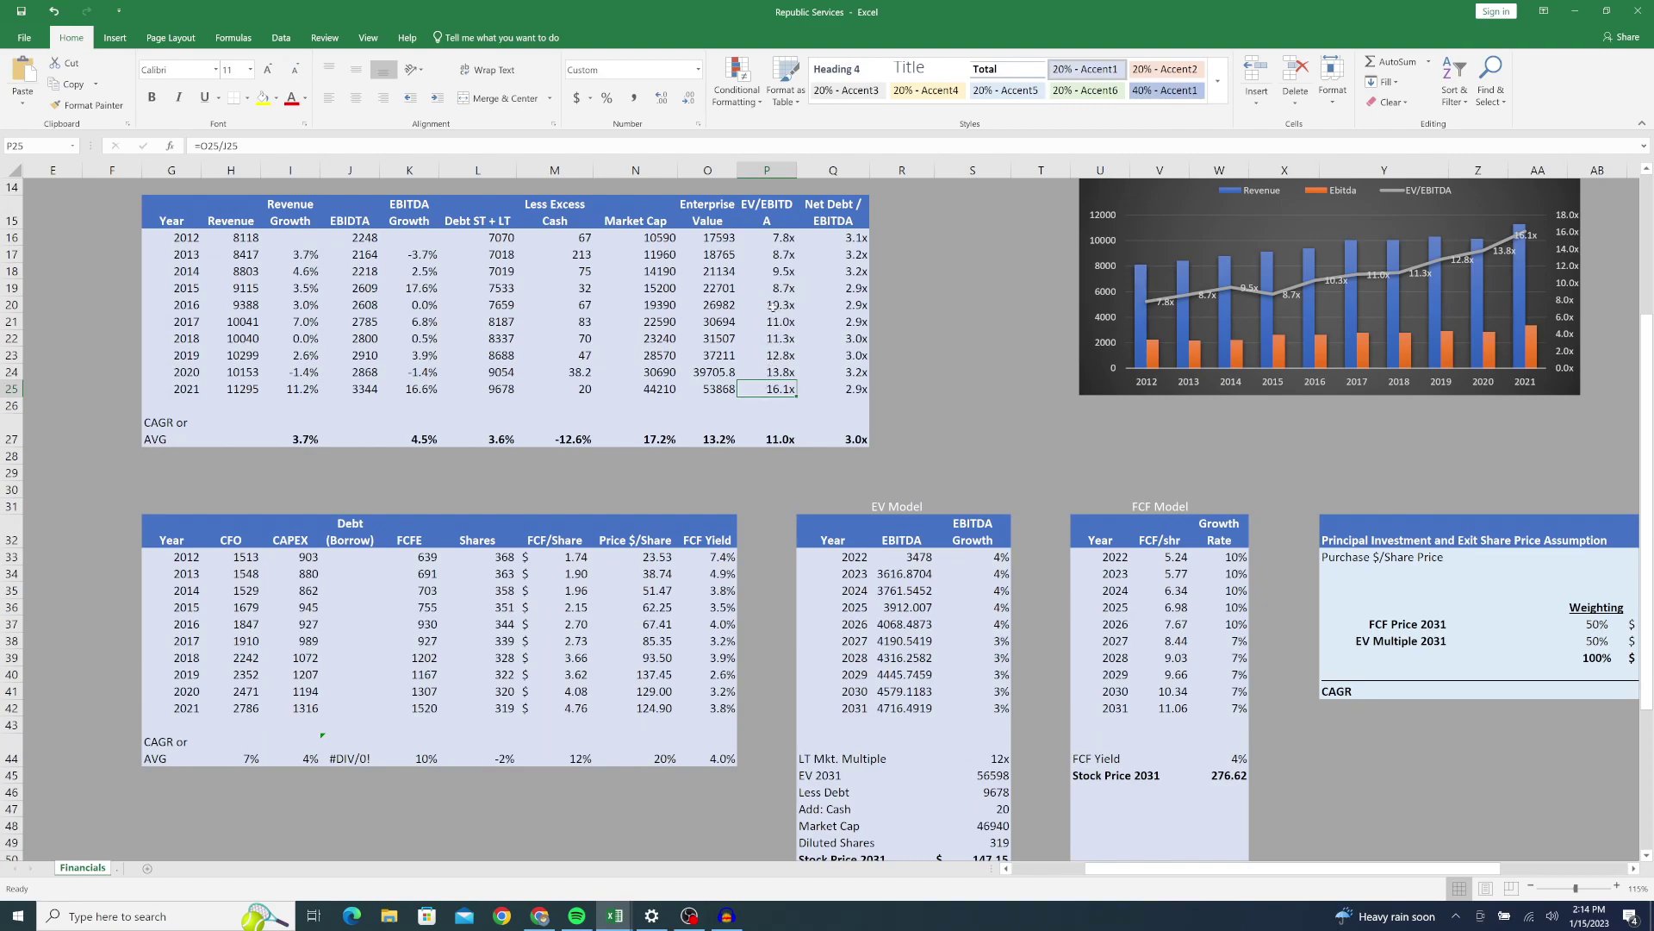
pyautogui.doubleClick(991, 756)
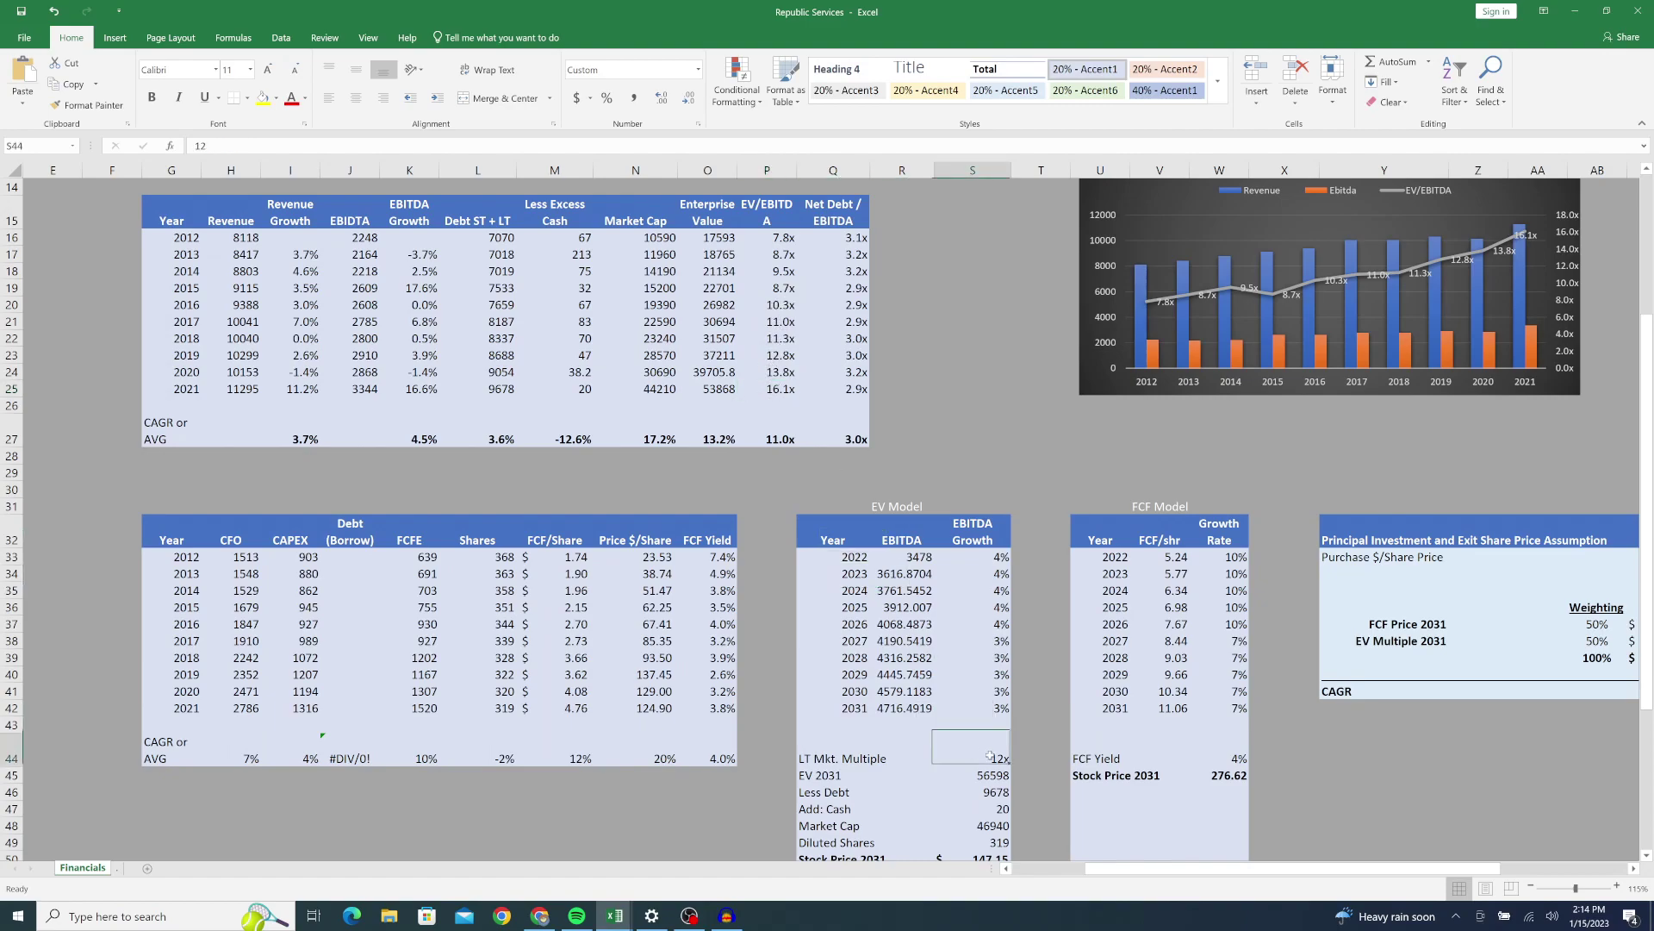
pyautogui.press('BackSpace')
pyautogui.write('11')
pyautogui.press('Return')
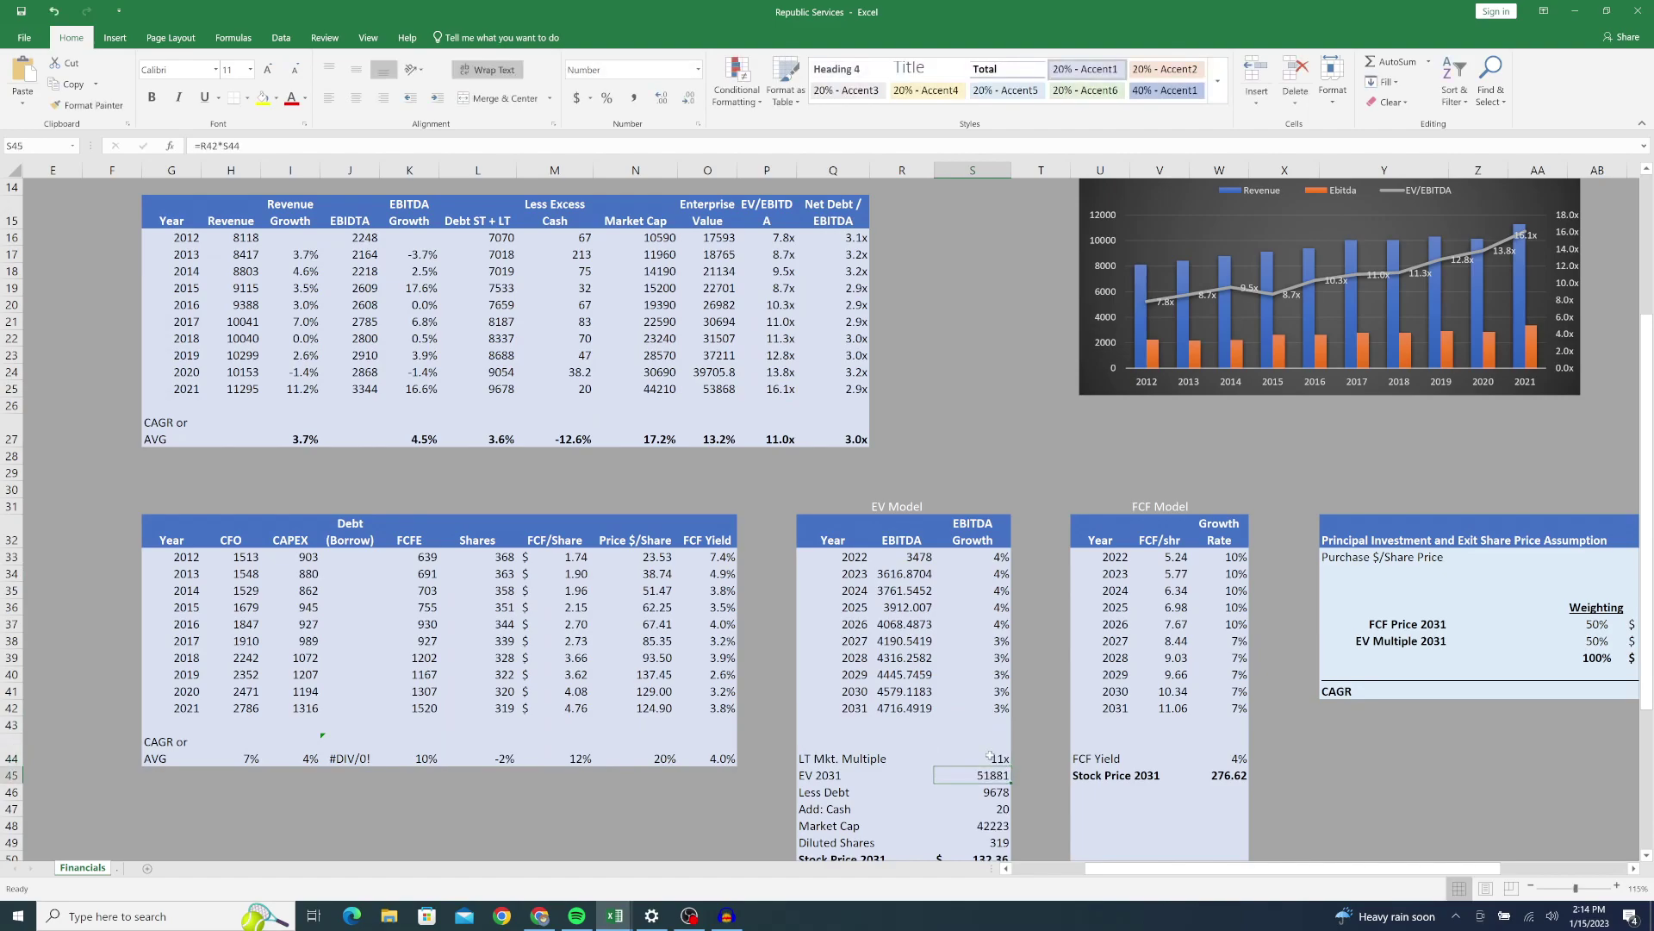
# Step: Examine how the EV Model derives its 2031 stock price from EV, debt, cash, market cap and diluted shares
pyautogui.scroll(-2, 971, 700)
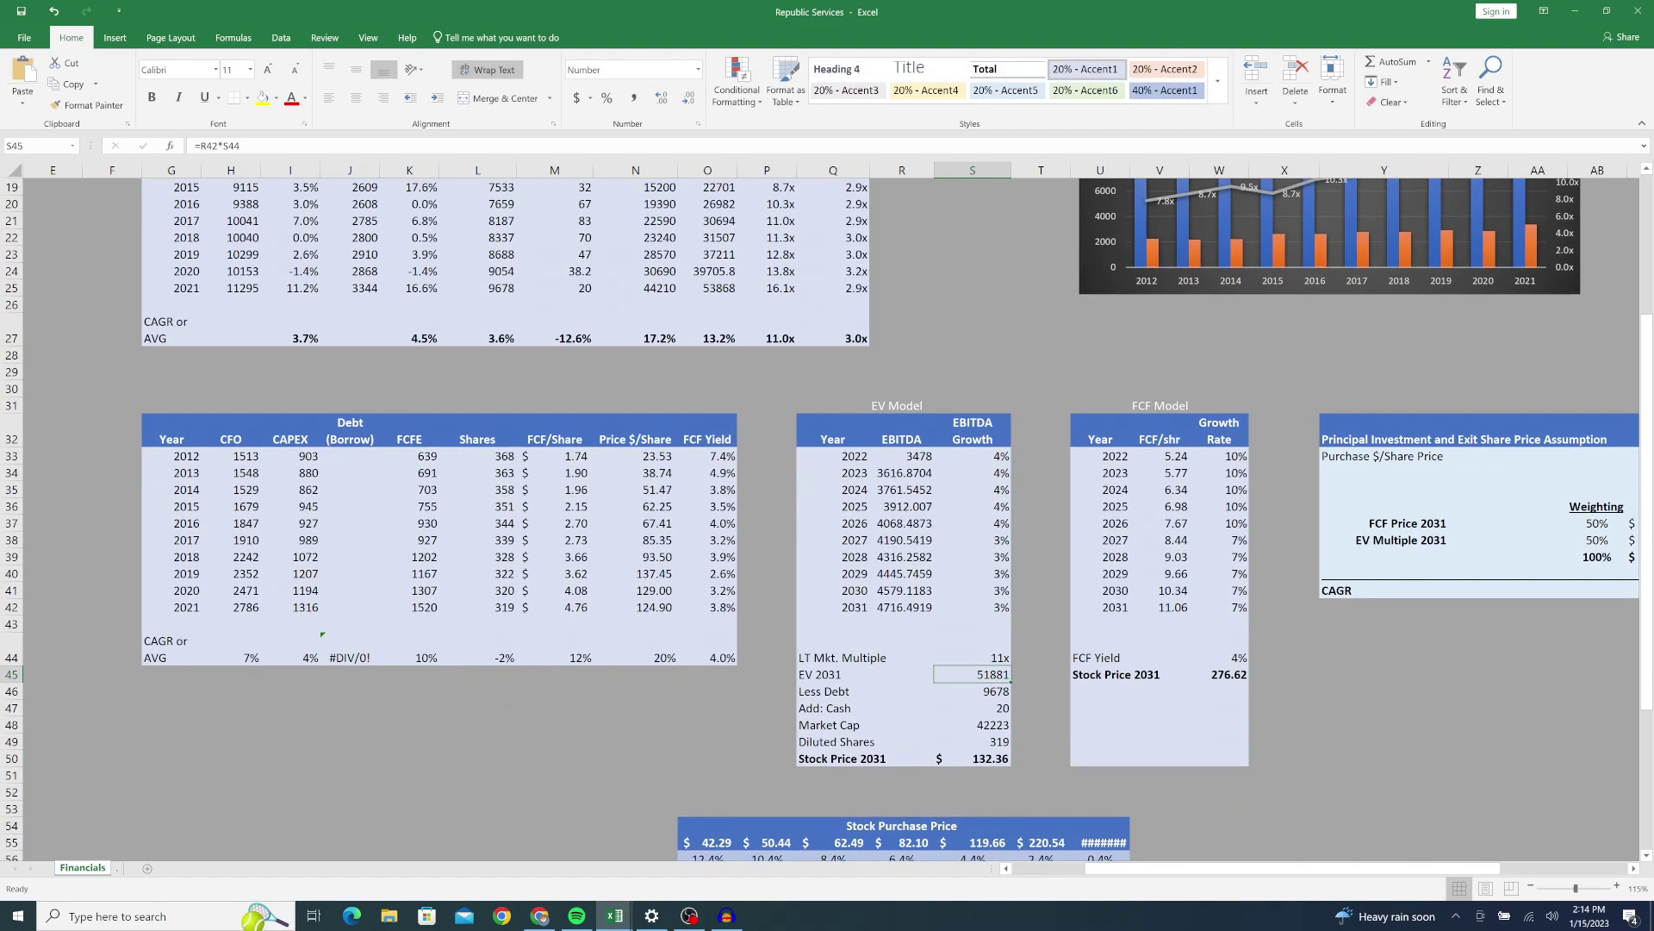
pyautogui.click(1004, 725)
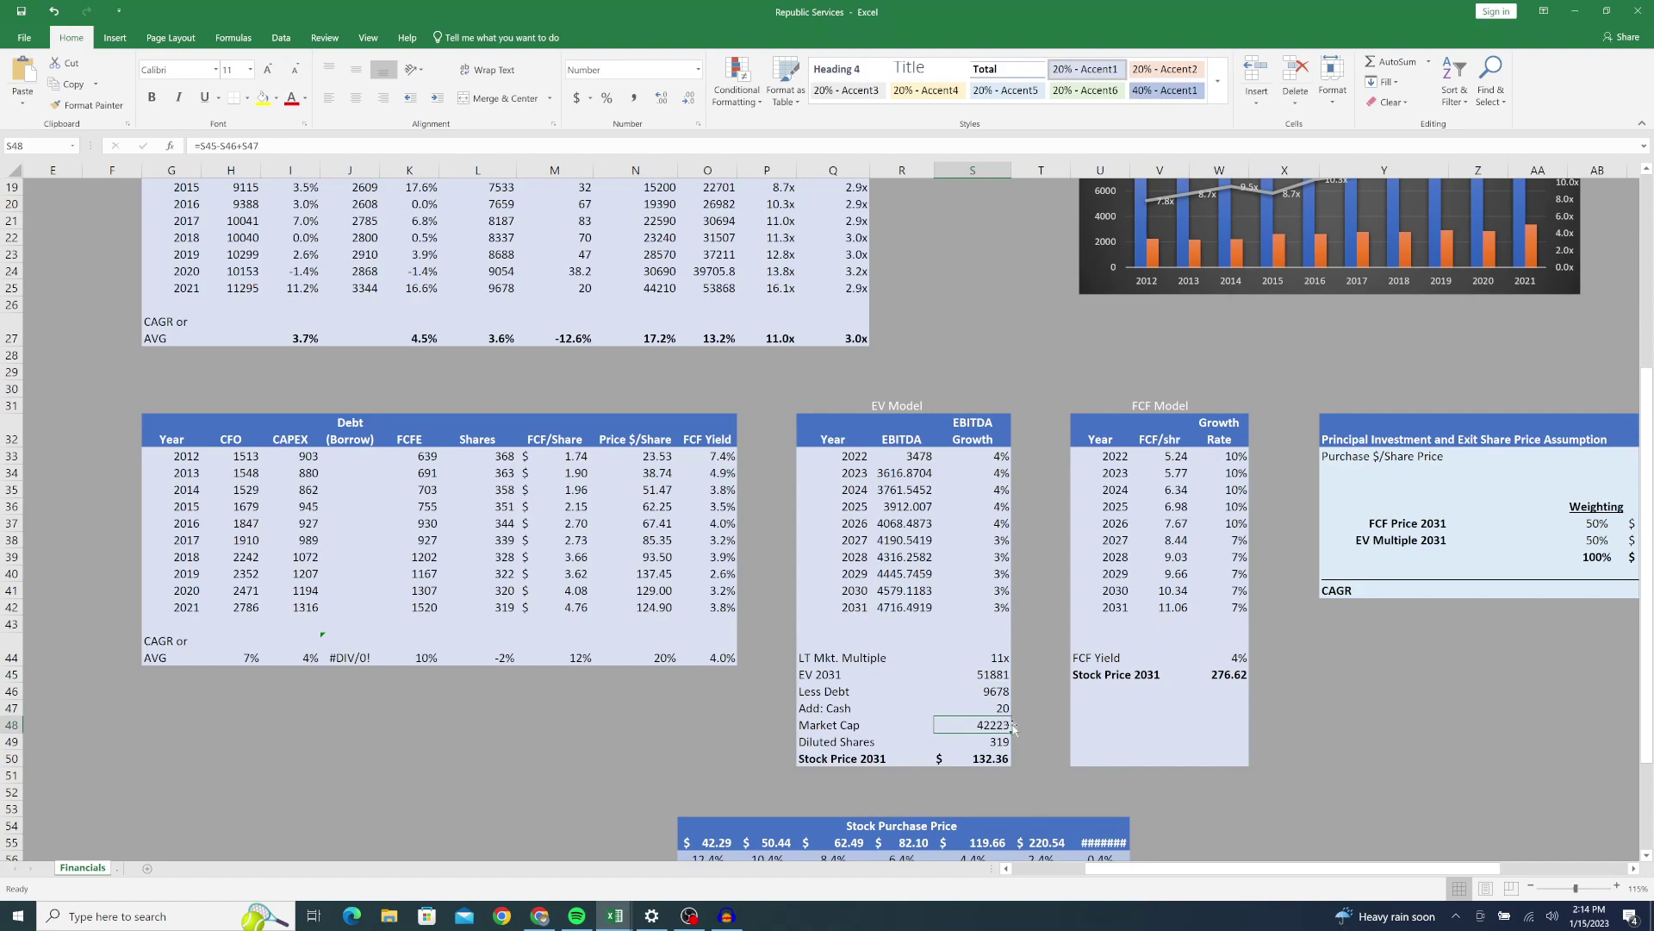
pyautogui.click(985, 745)
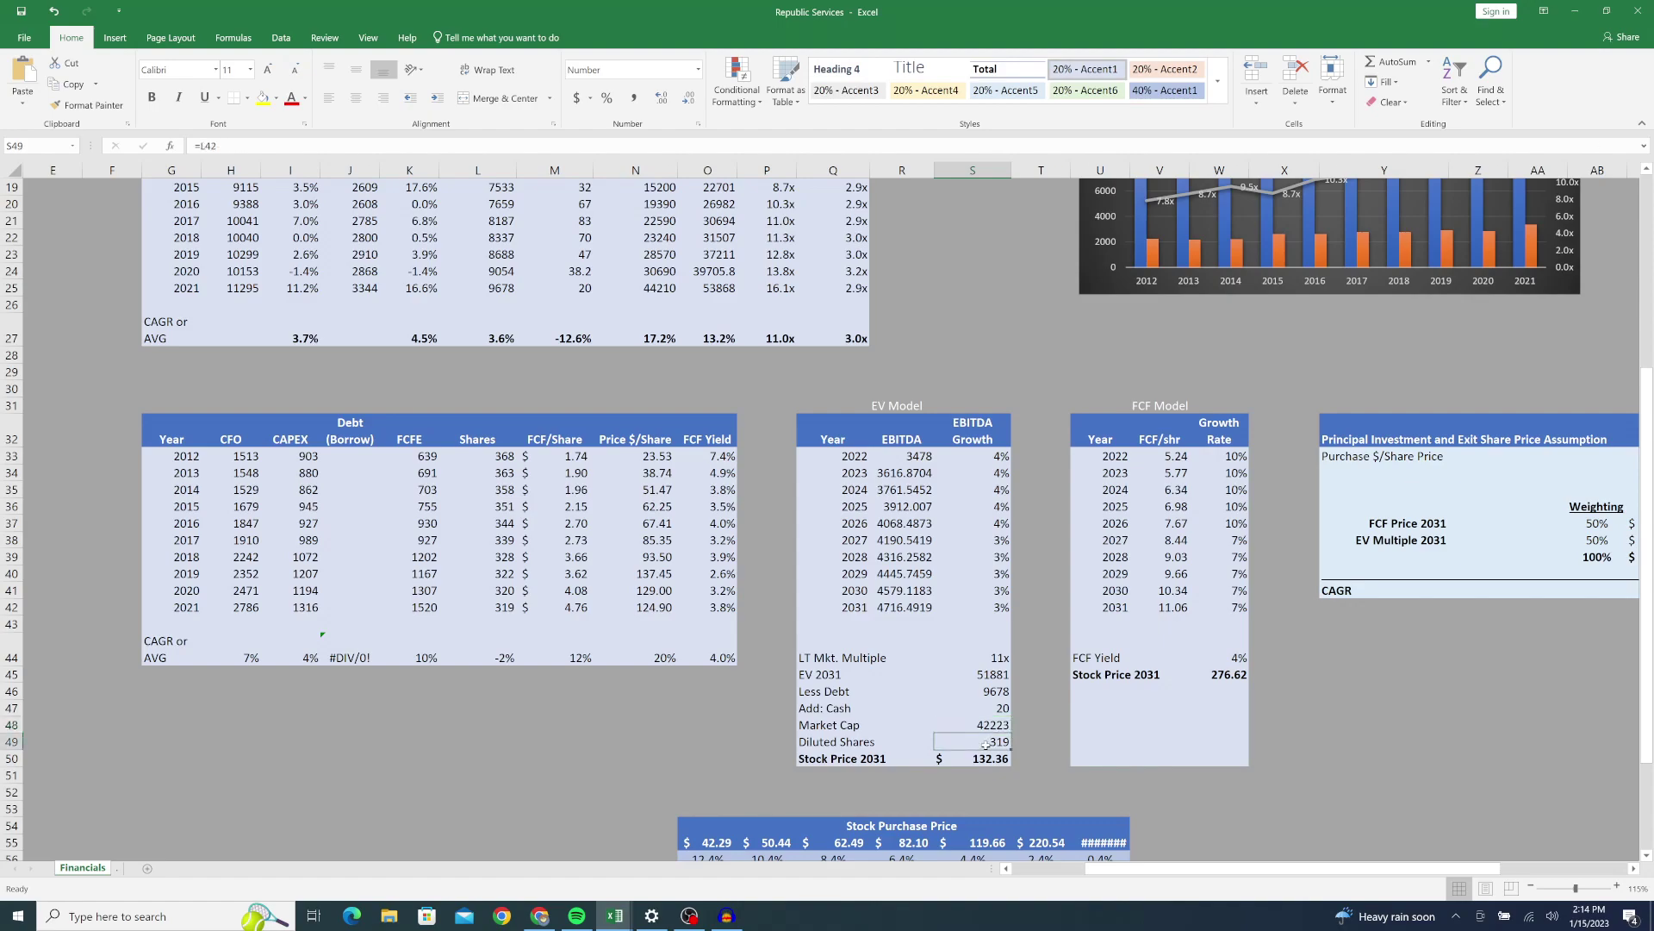
pyautogui.click(987, 694)
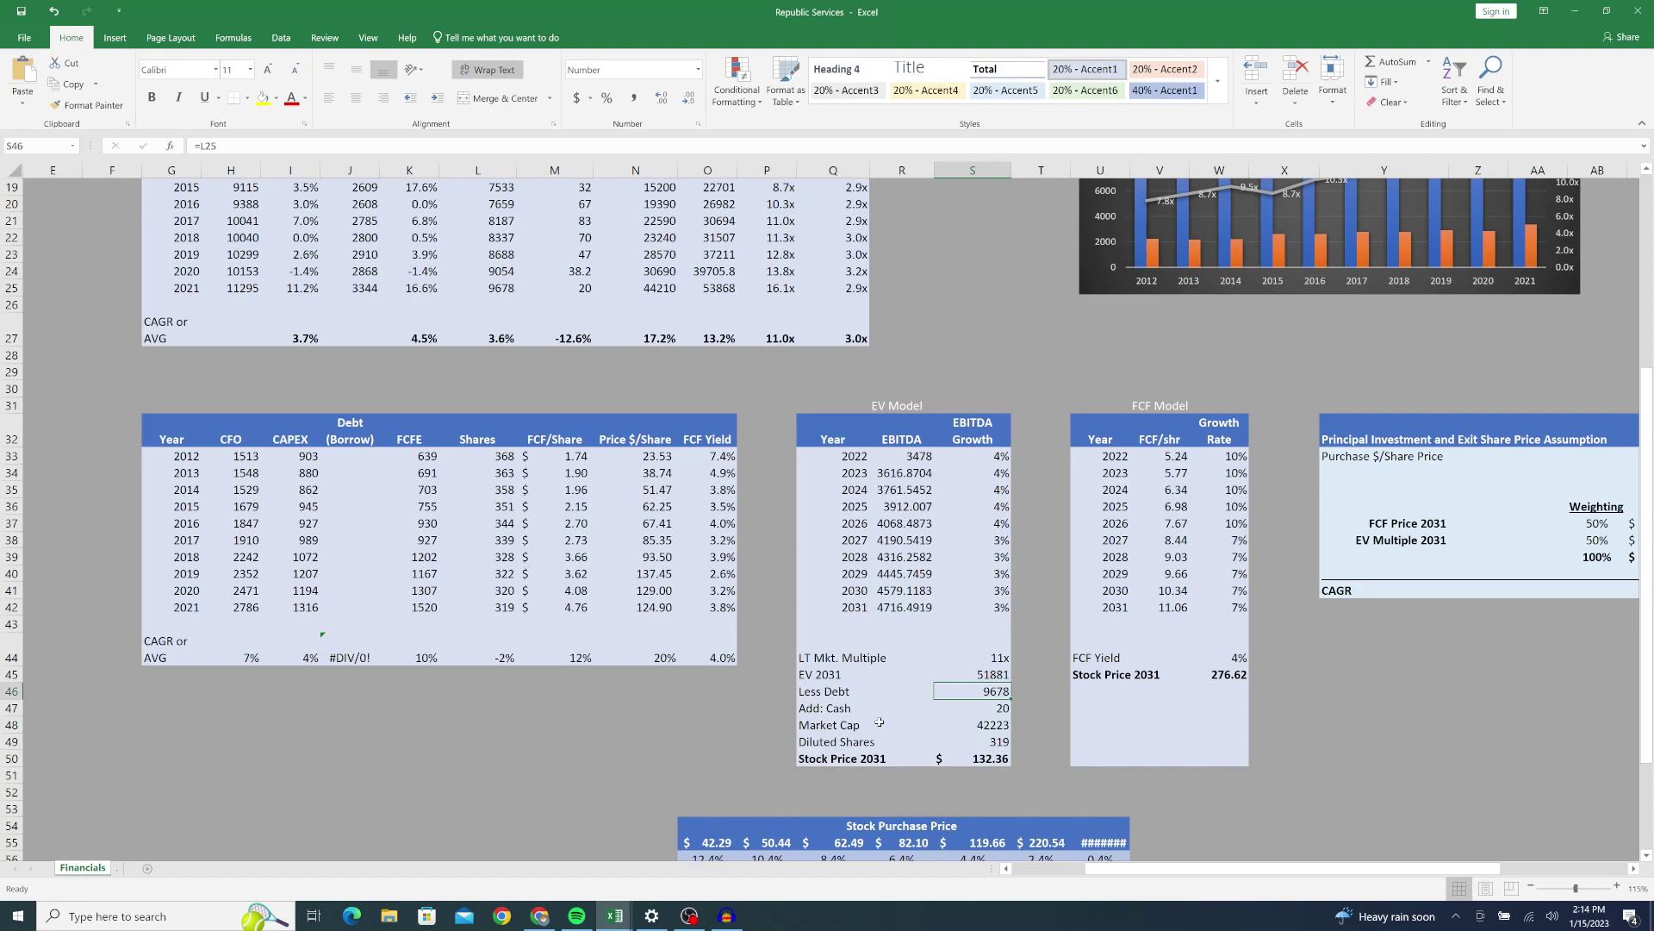
pyautogui.click(990, 707)
pyautogui.click(983, 724)
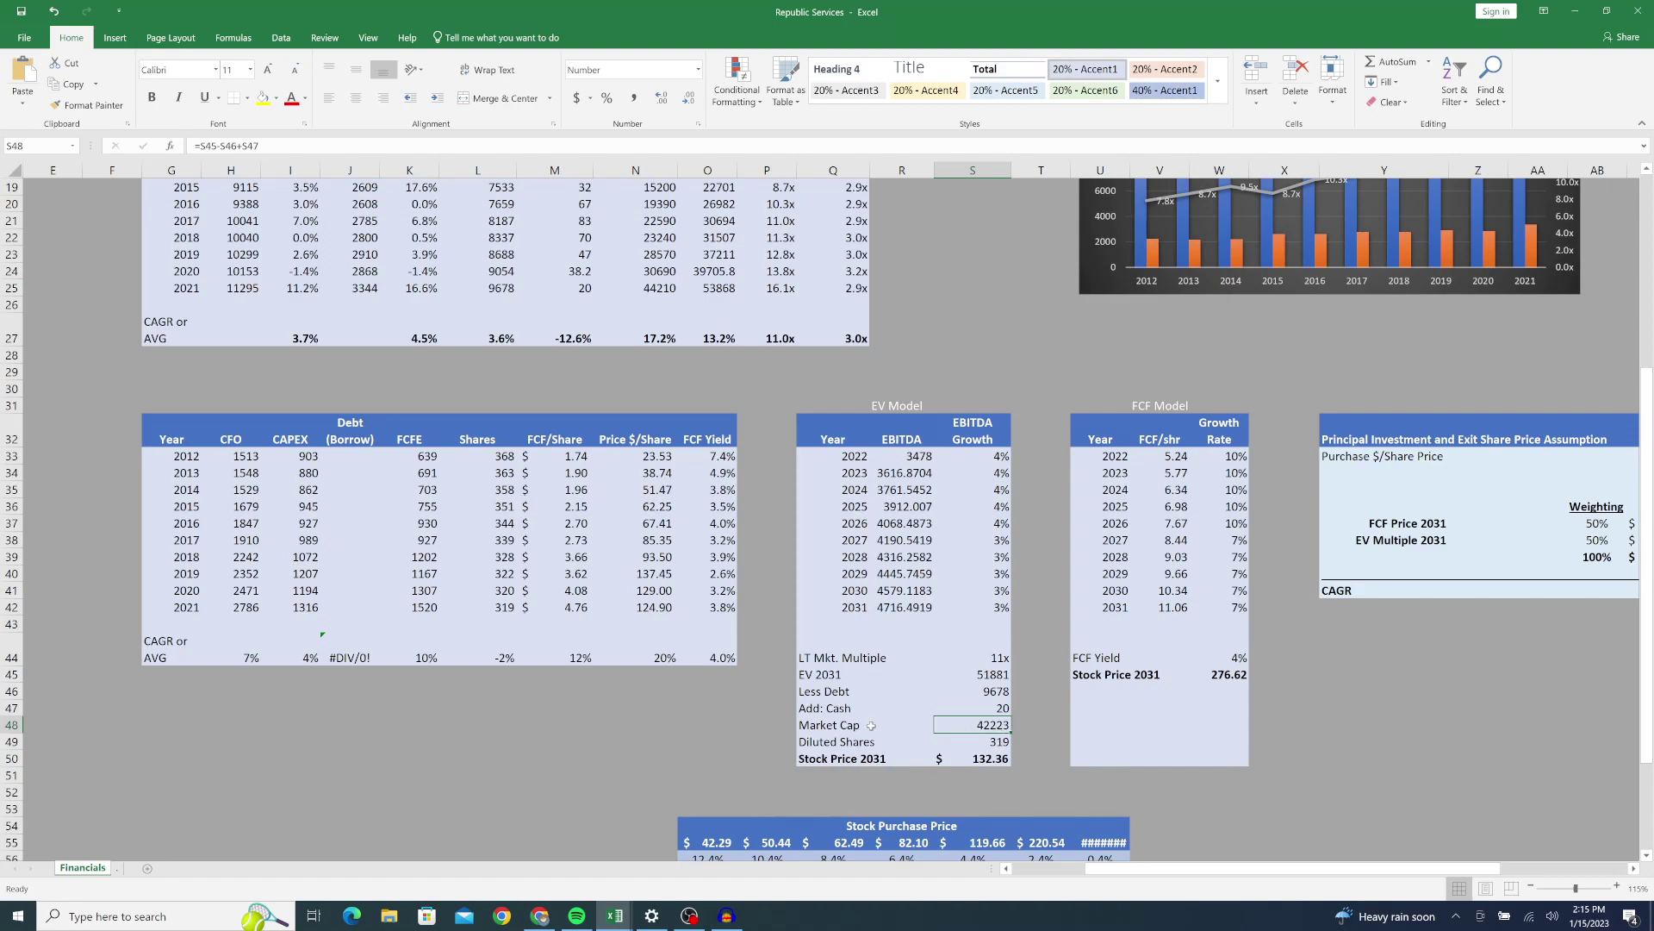
pyautogui.click(993, 739)
pyautogui.click(963, 762)
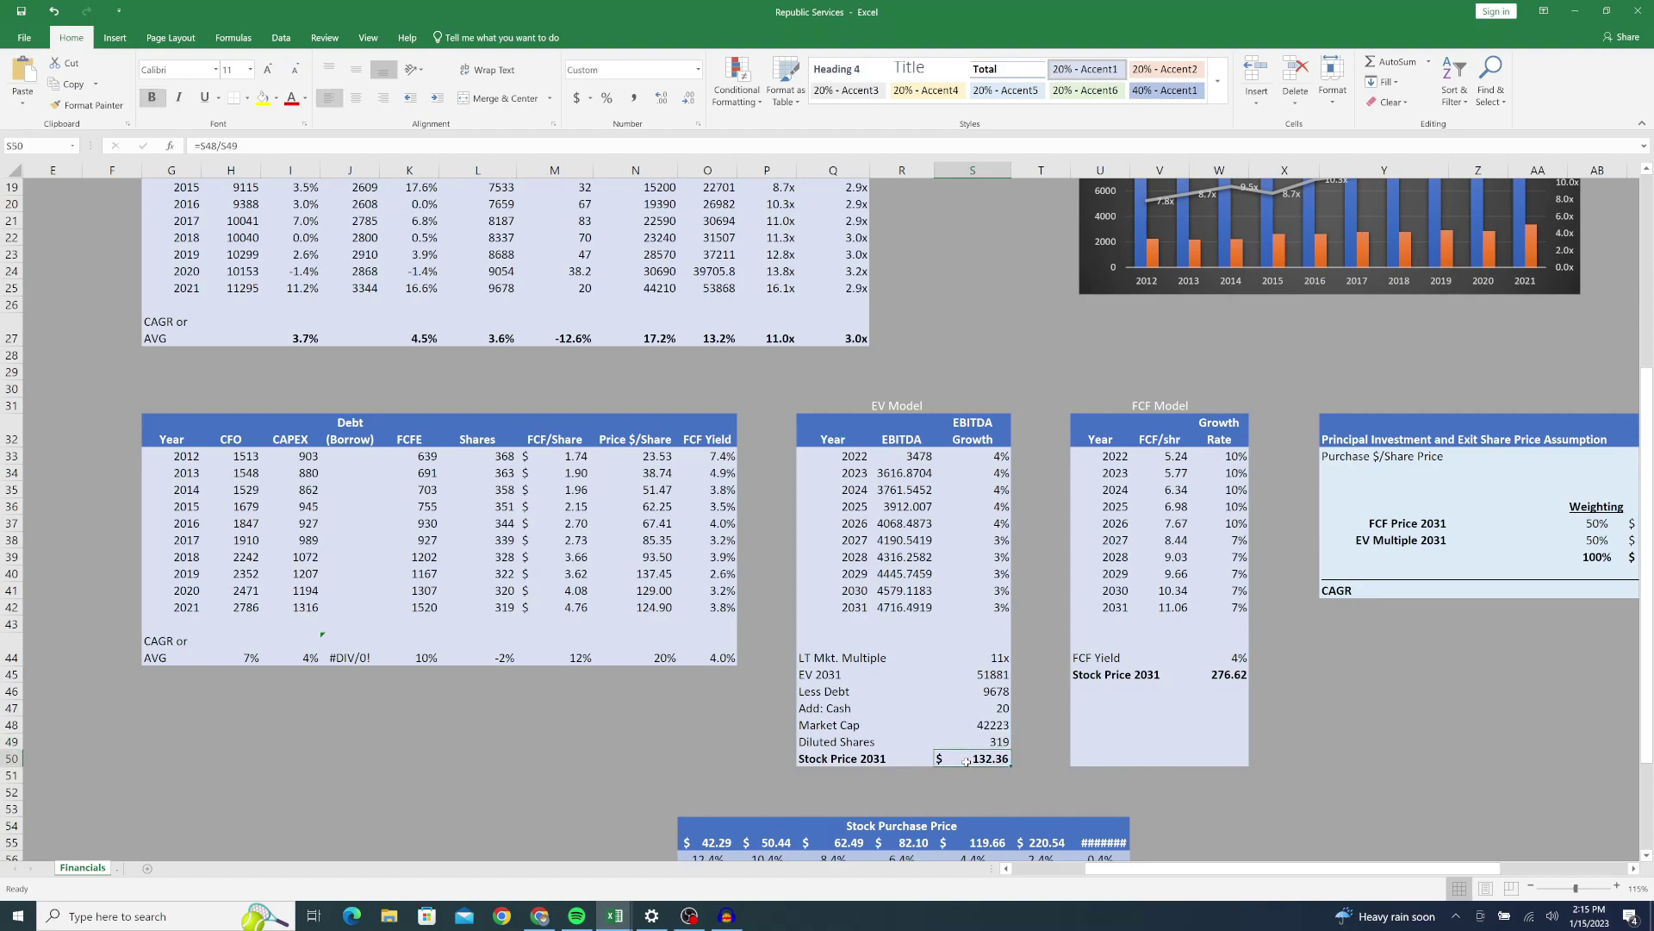
# Step: Trace historical FCF/Share from CFO, CAPEX, FCFE and shares, and check its CAGR as background for the FCF Model
pyautogui.click(1161, 427)
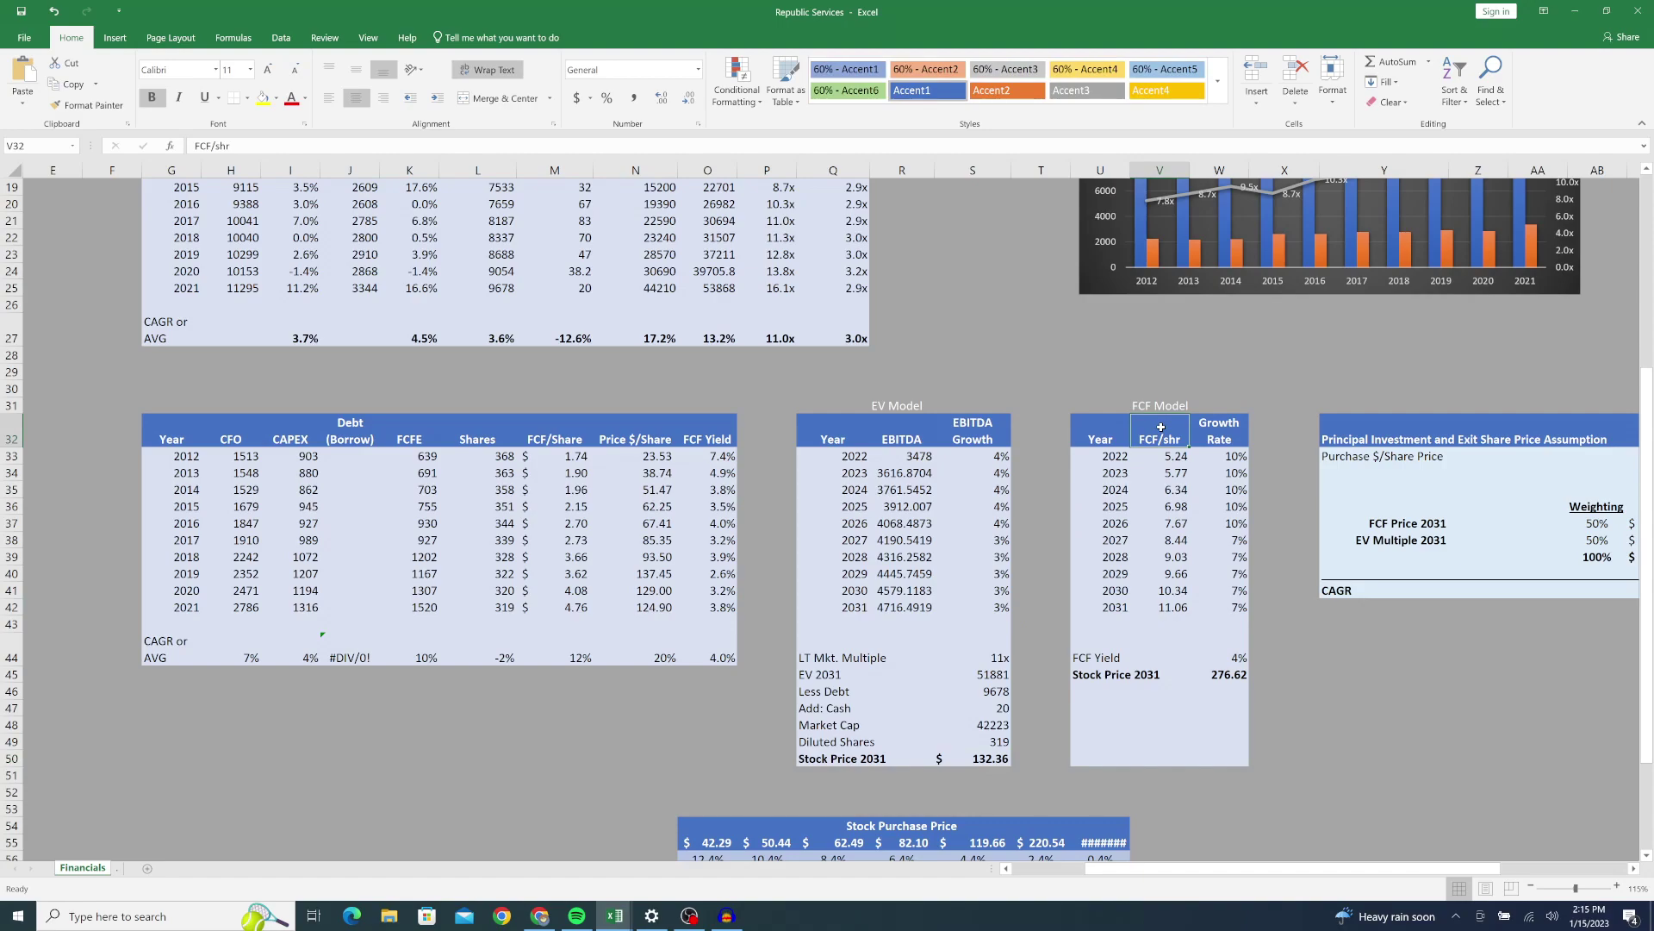
pyautogui.click(563, 455)
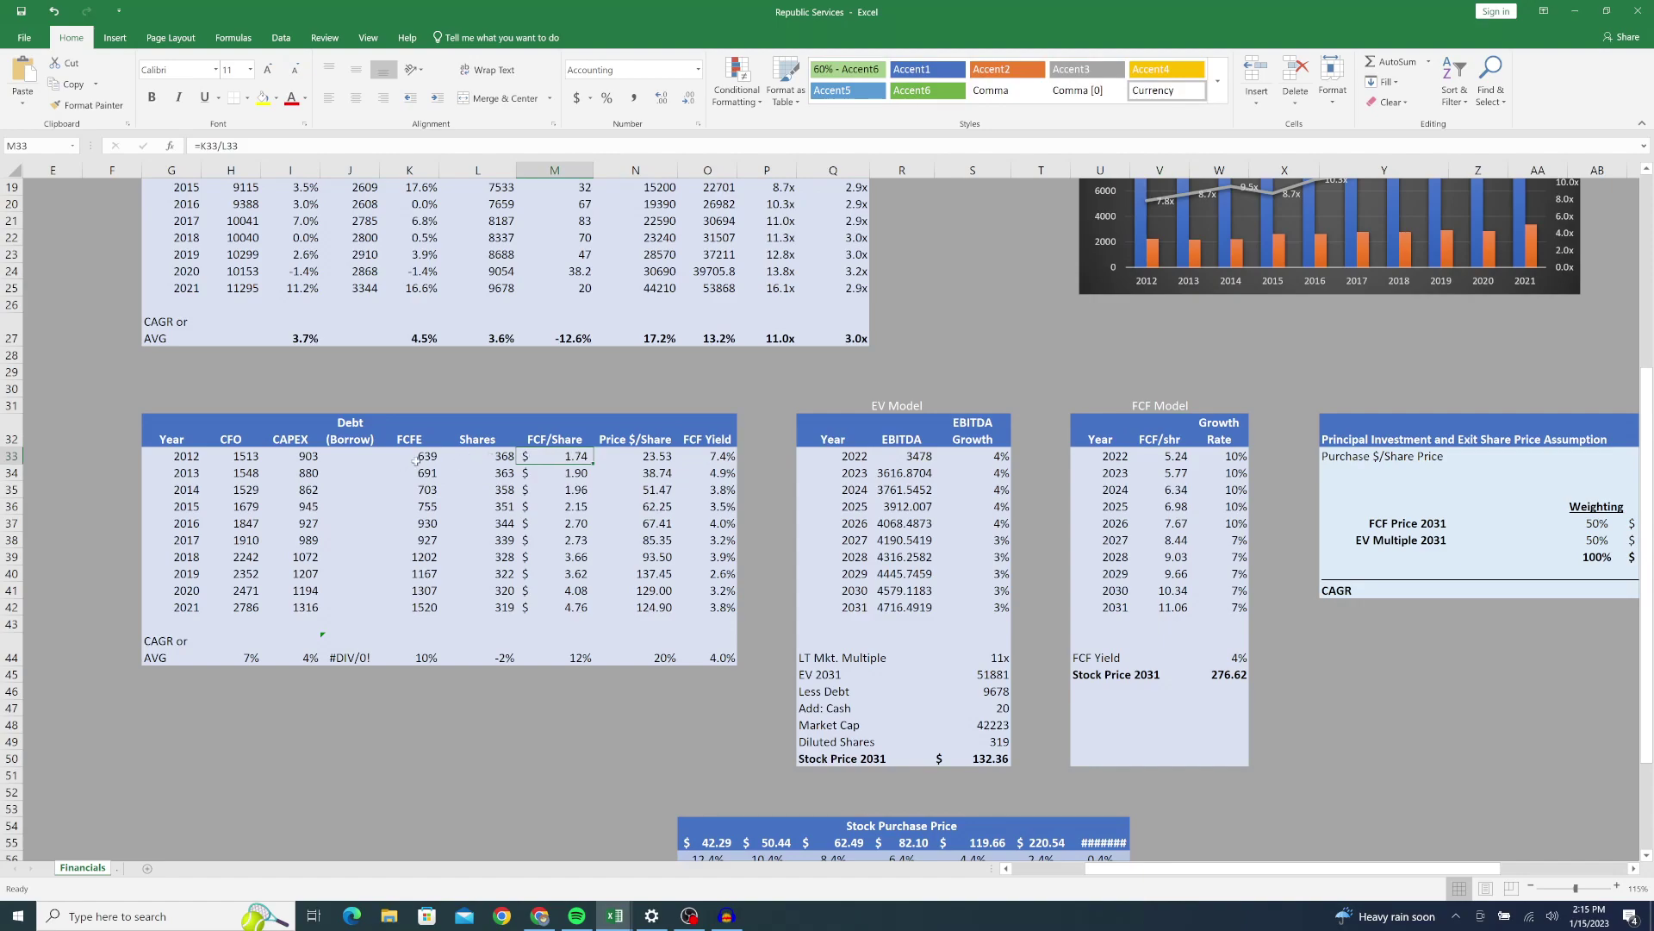
pyautogui.moveTo(413, 457); pyautogui.dragTo(405, 592)
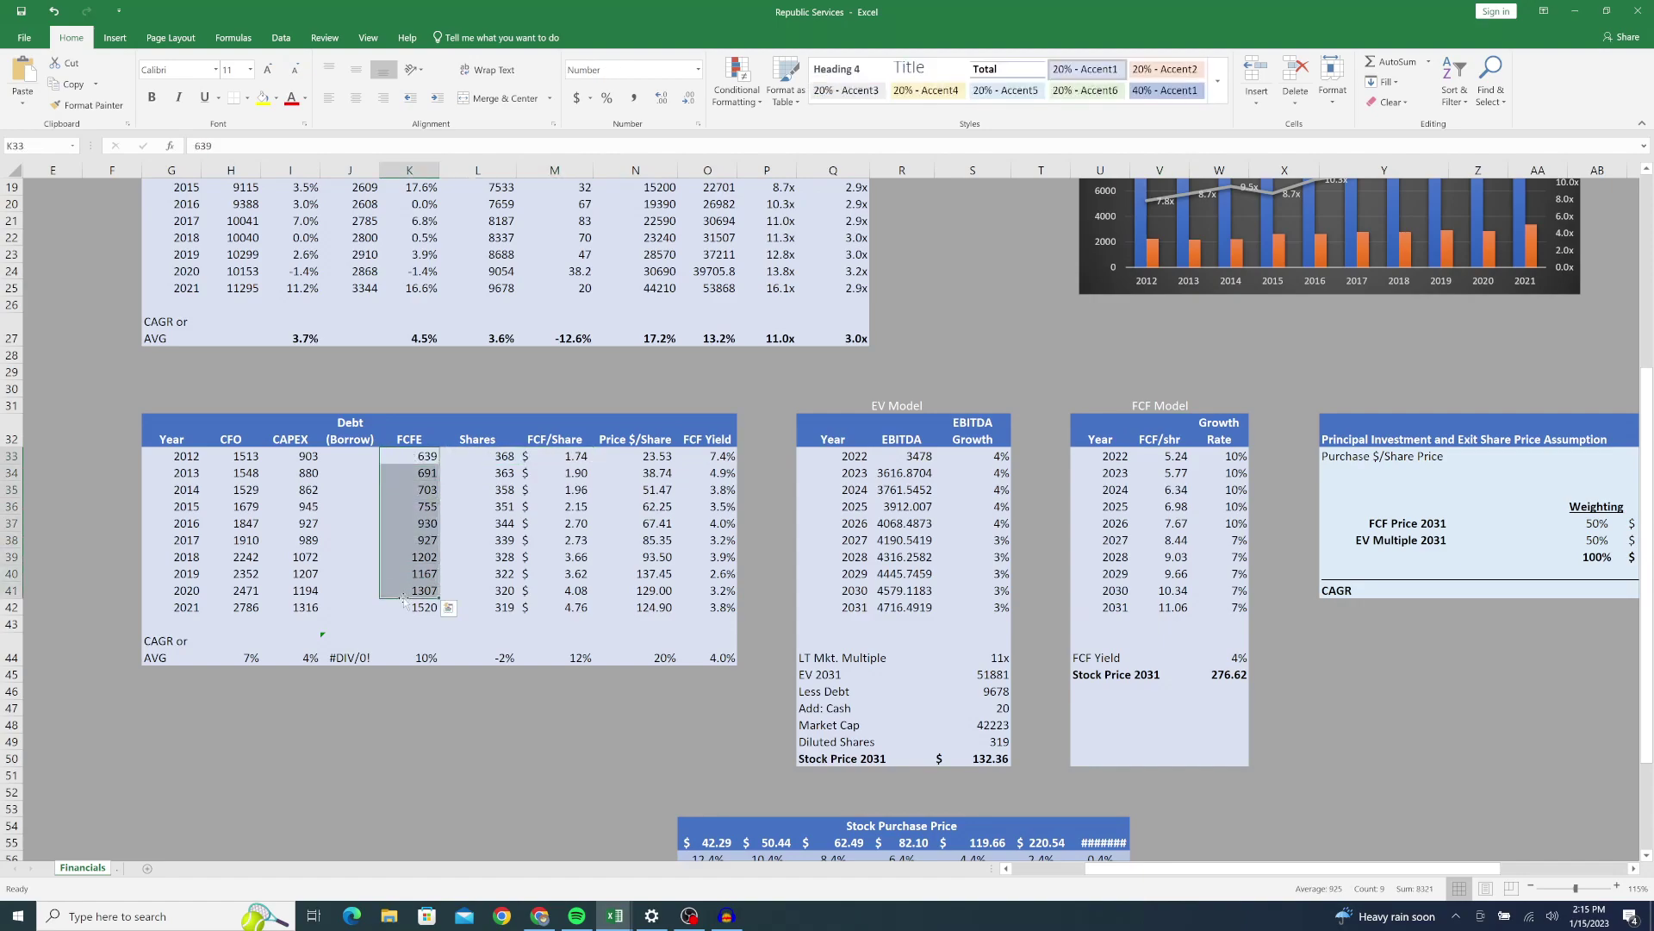
pyautogui.click(238, 457)
pyautogui.click(313, 456)
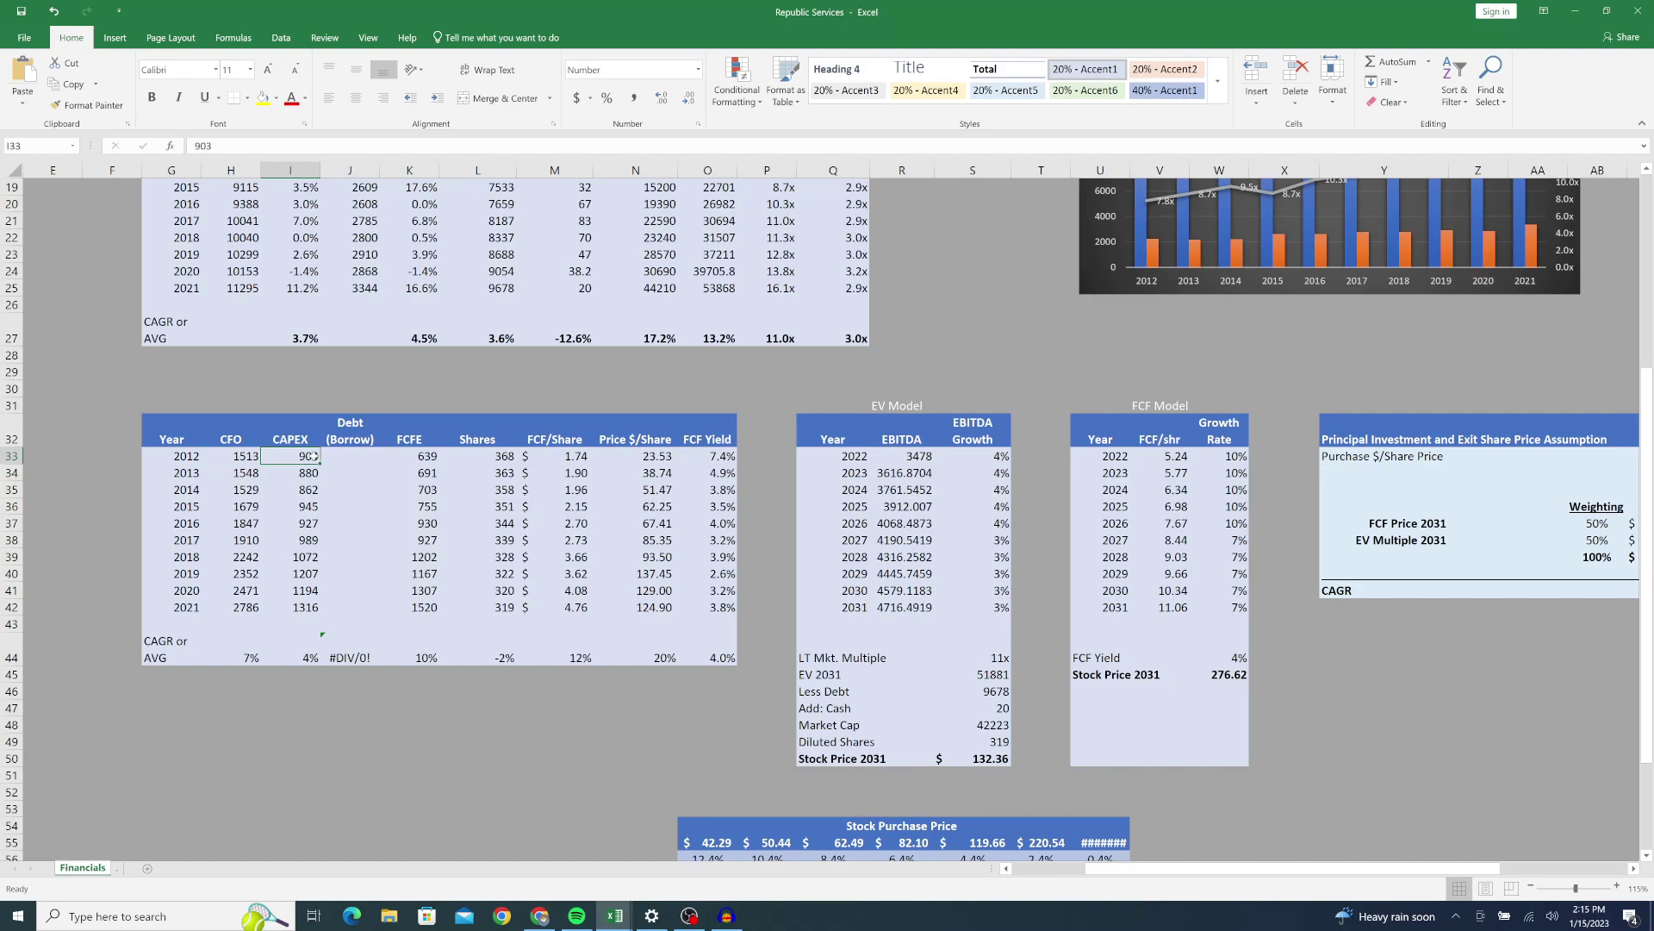
pyautogui.click(483, 455)
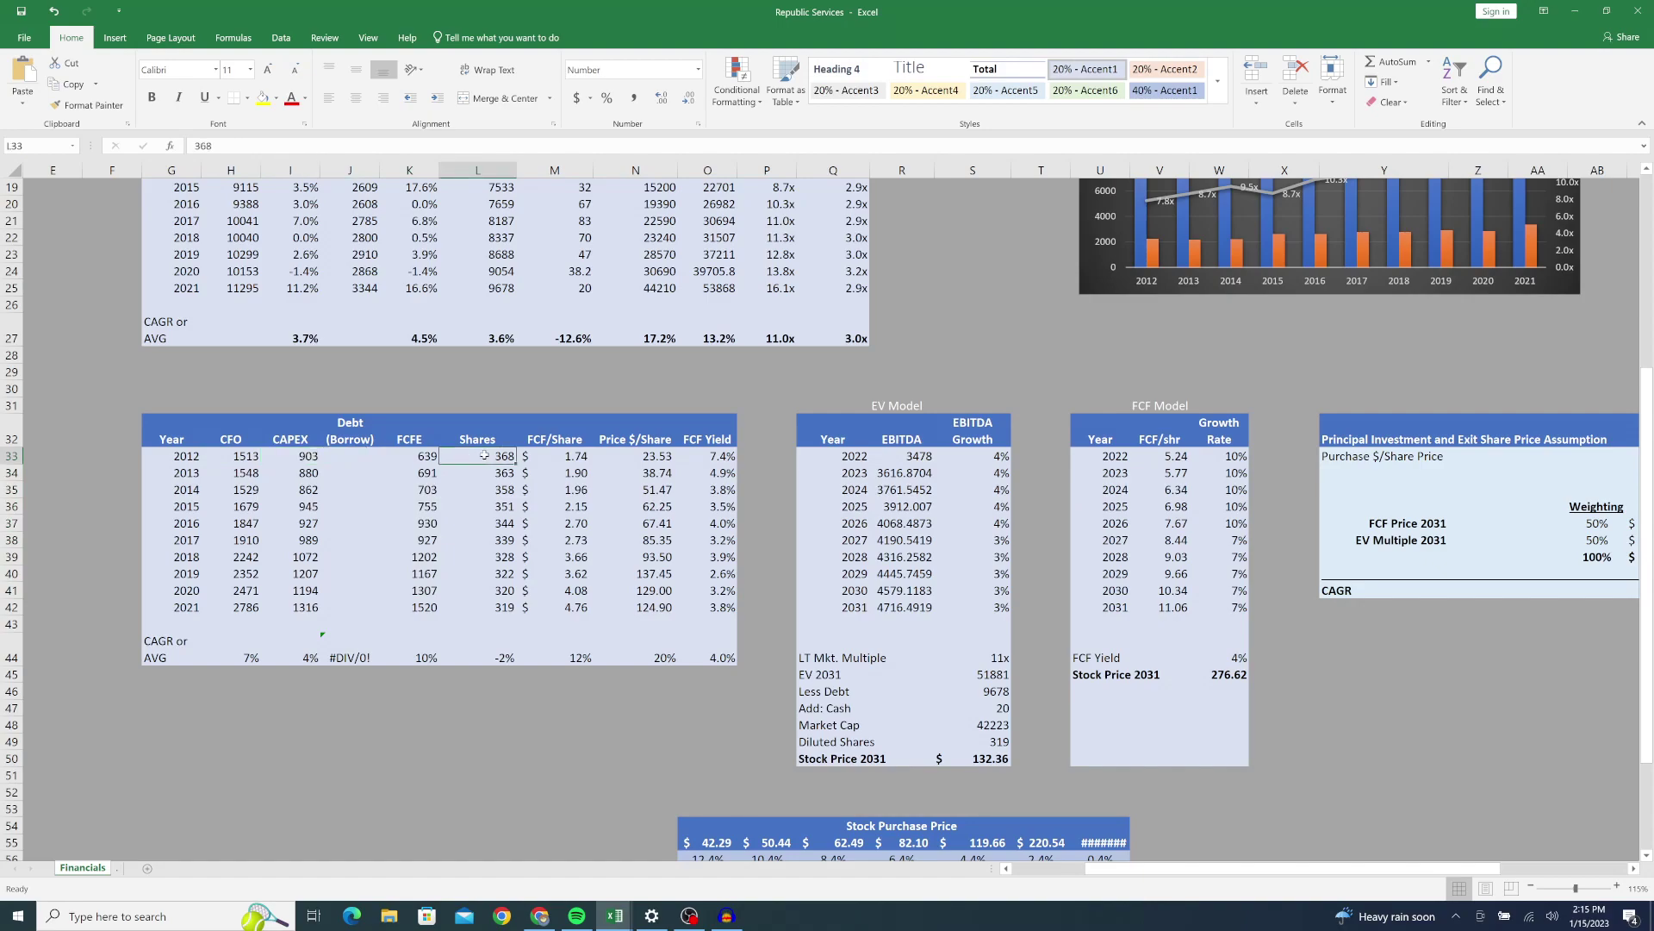
pyautogui.click(560, 458)
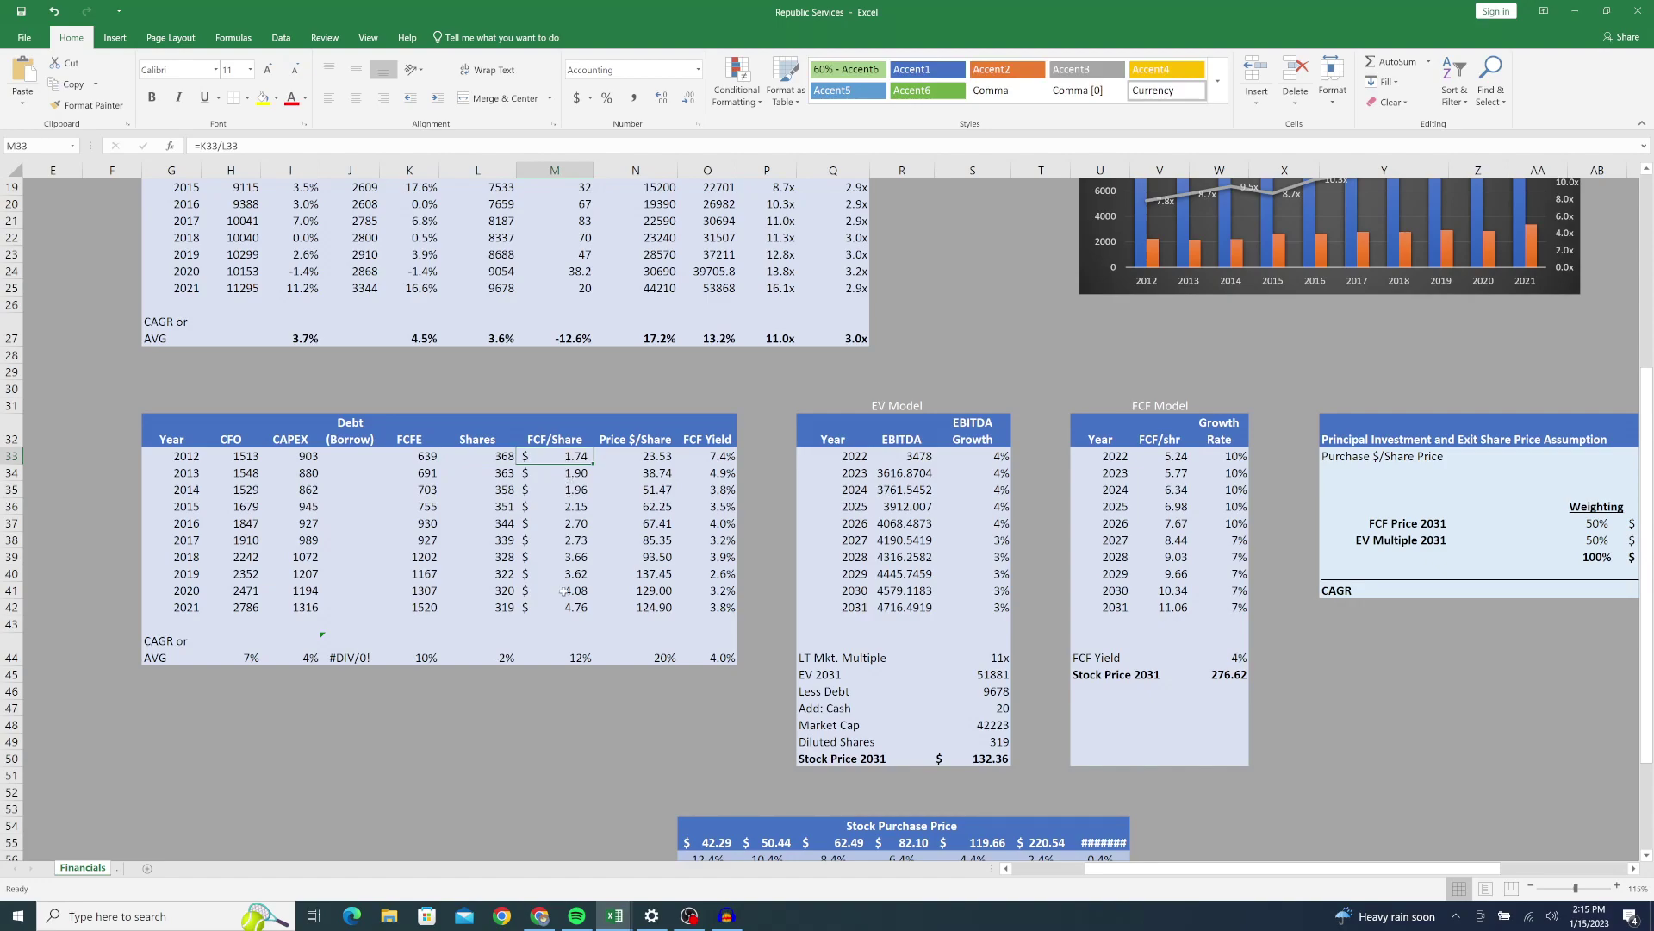
pyautogui.click(578, 660)
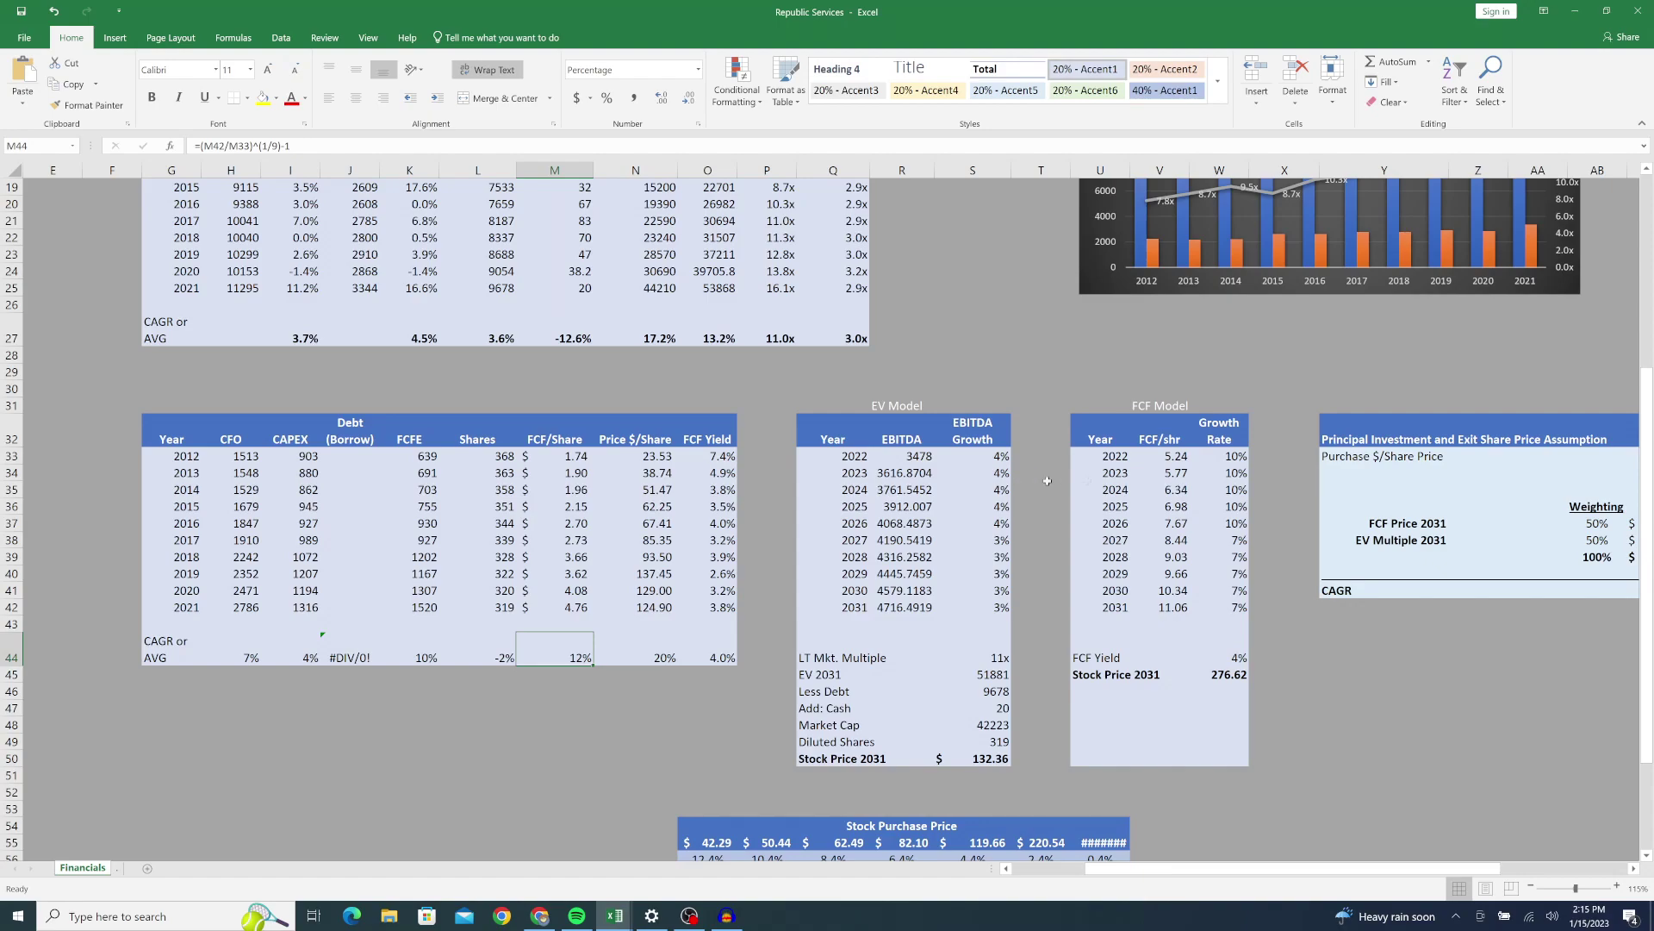
# Step: Review the FCF Model's growth rates for 2022–2026 and 2027–2031 against historical FCF/Share
pyautogui.moveTo(1230, 455); pyautogui.dragTo(1232, 523)
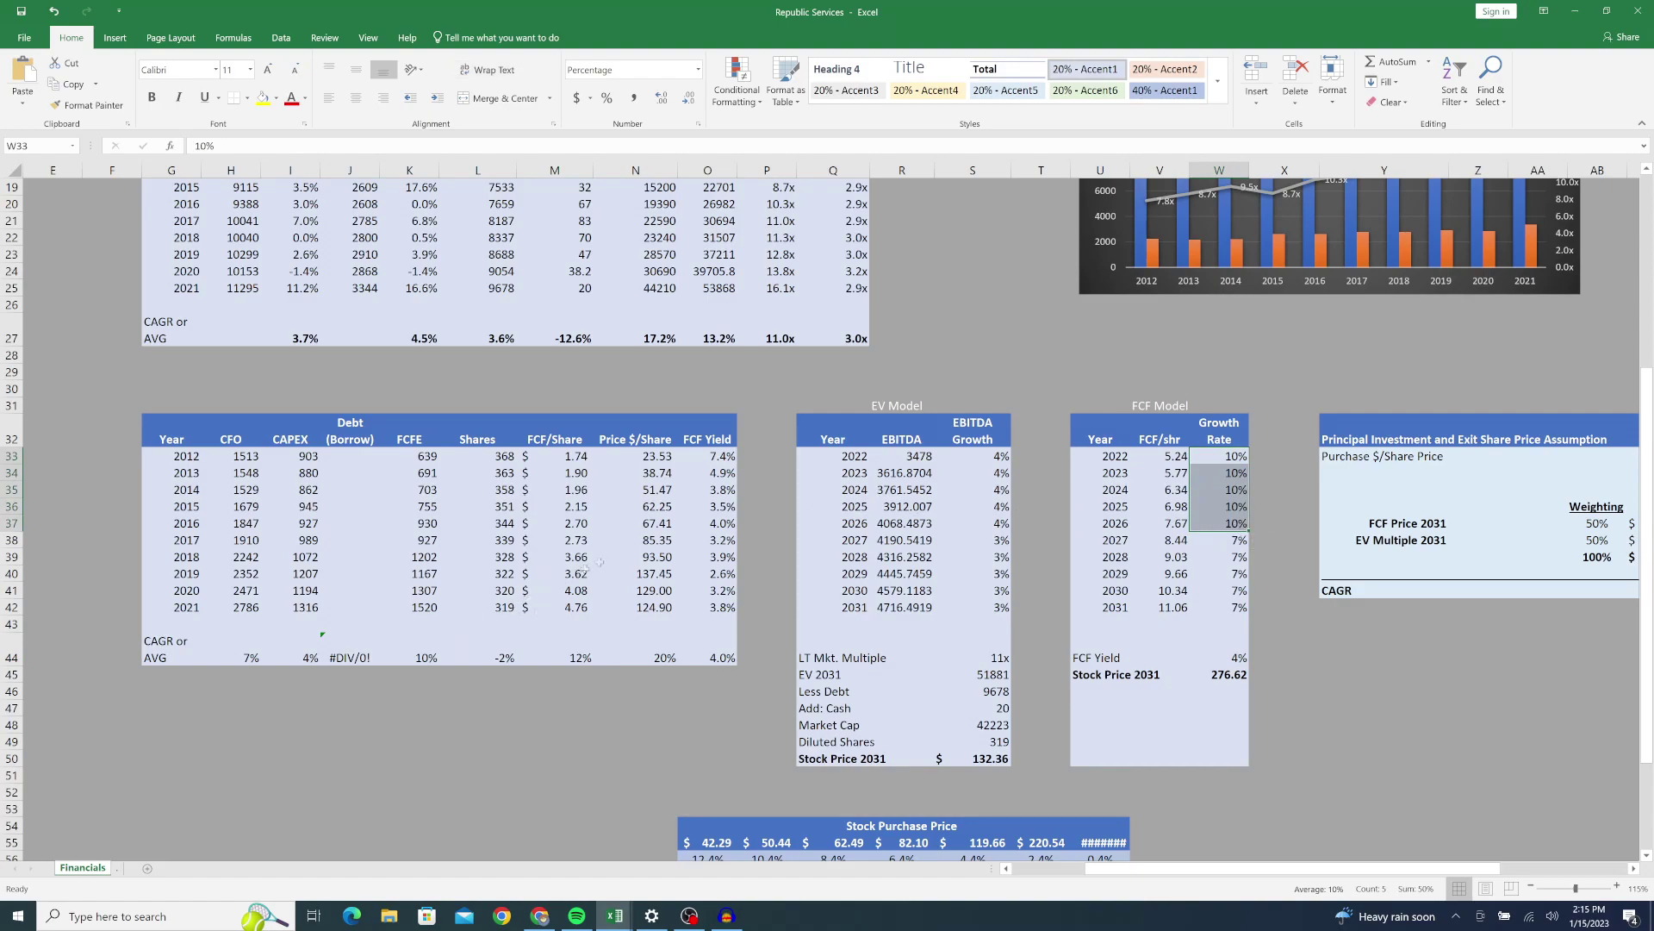
pyautogui.click(573, 466)
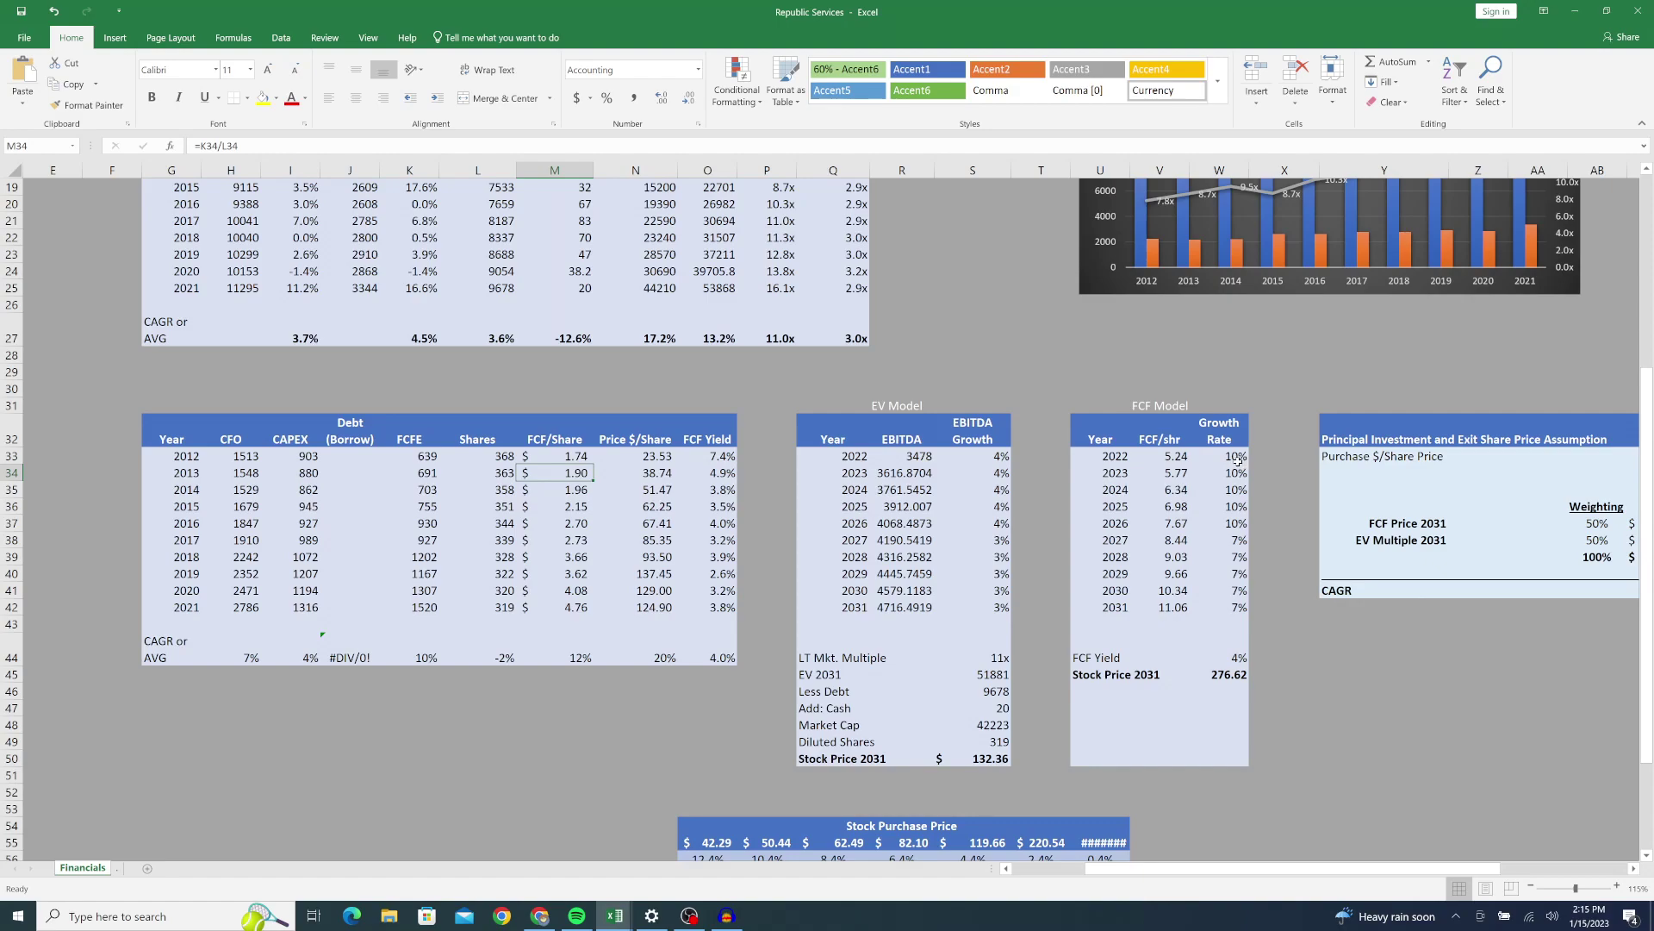
pyautogui.moveTo(1238, 461); pyautogui.dragTo(1234, 523)
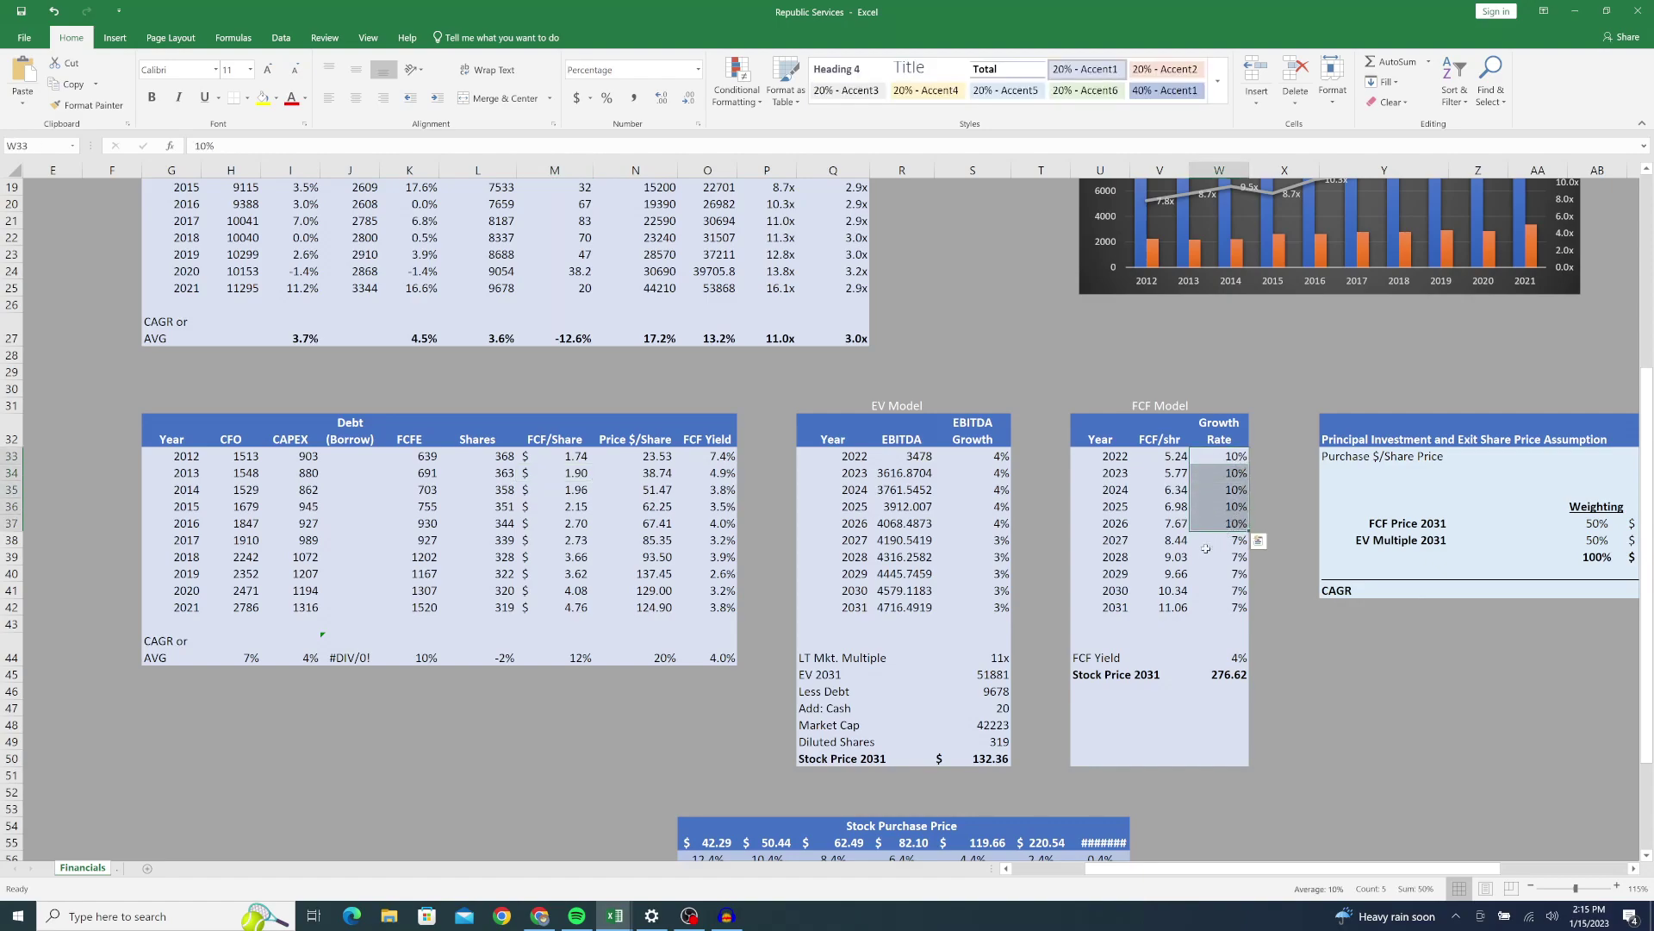
pyautogui.click(1218, 541)
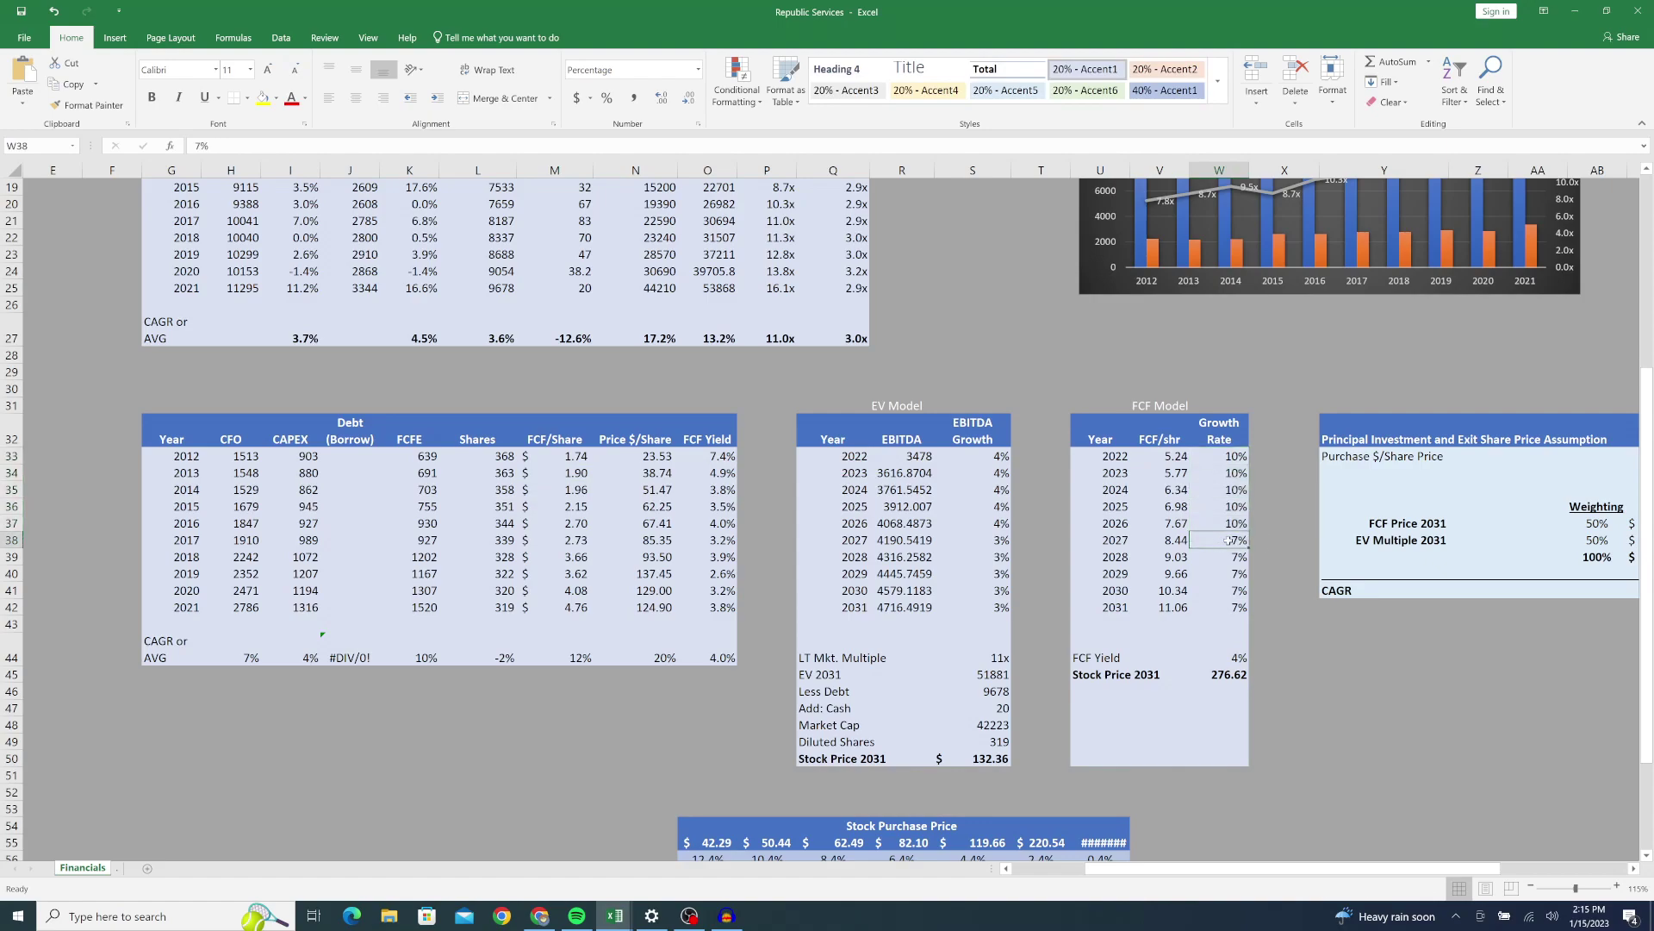
pyautogui.moveTo(1220, 541); pyautogui.dragTo(1230, 608)
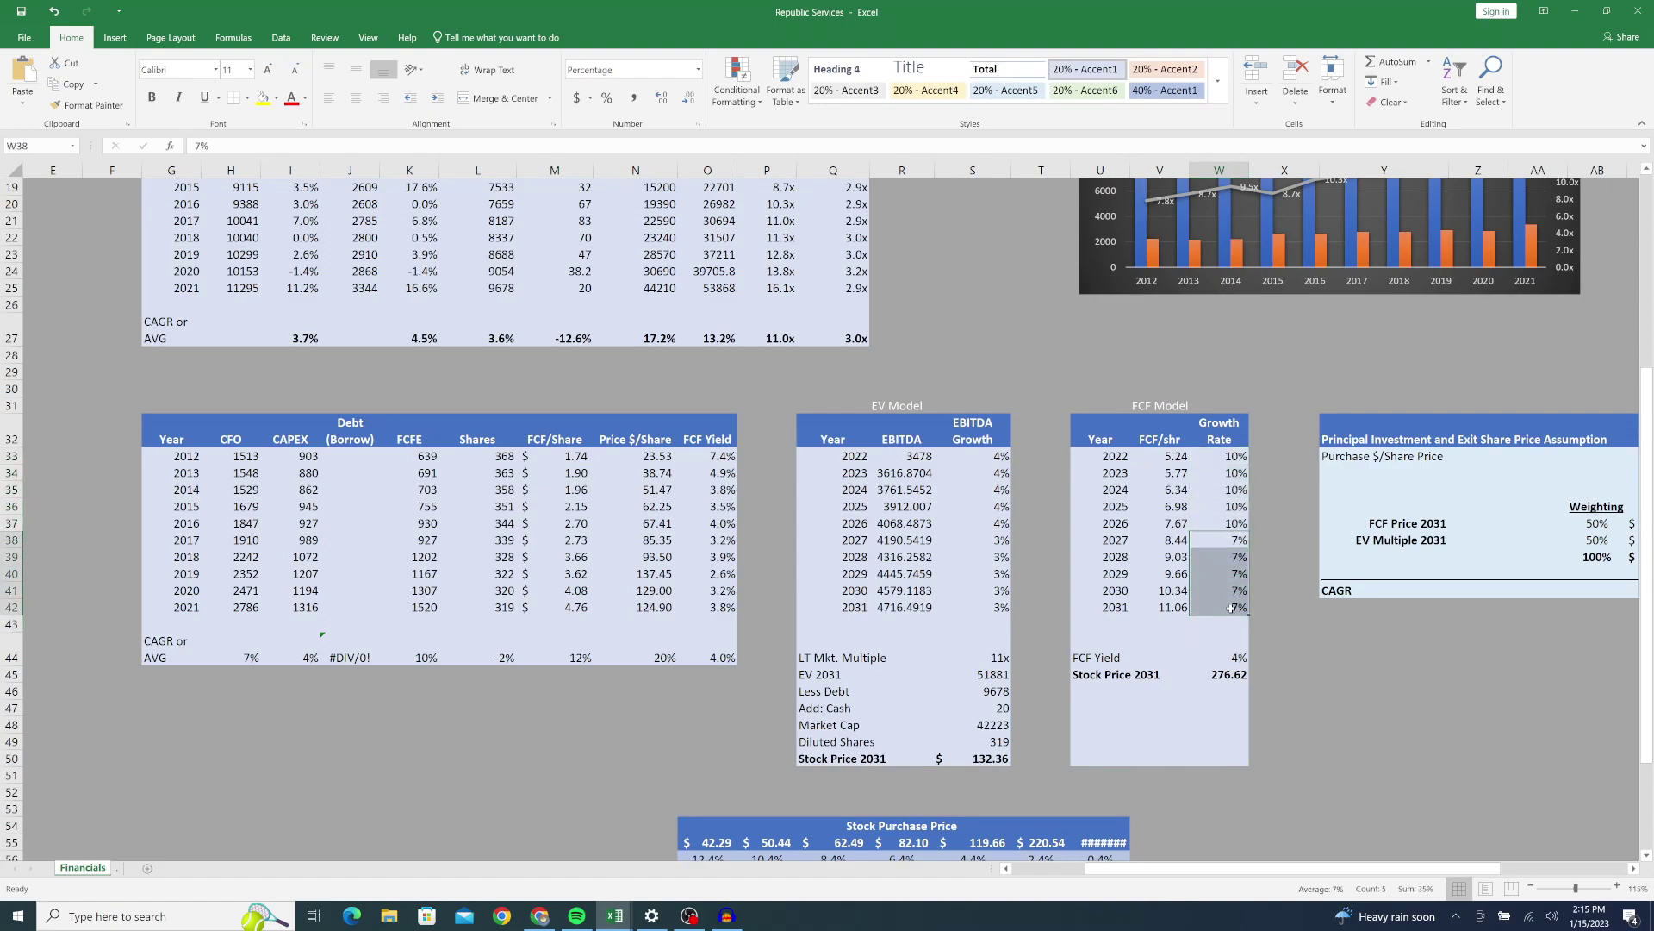
pyautogui.click(1277, 590)
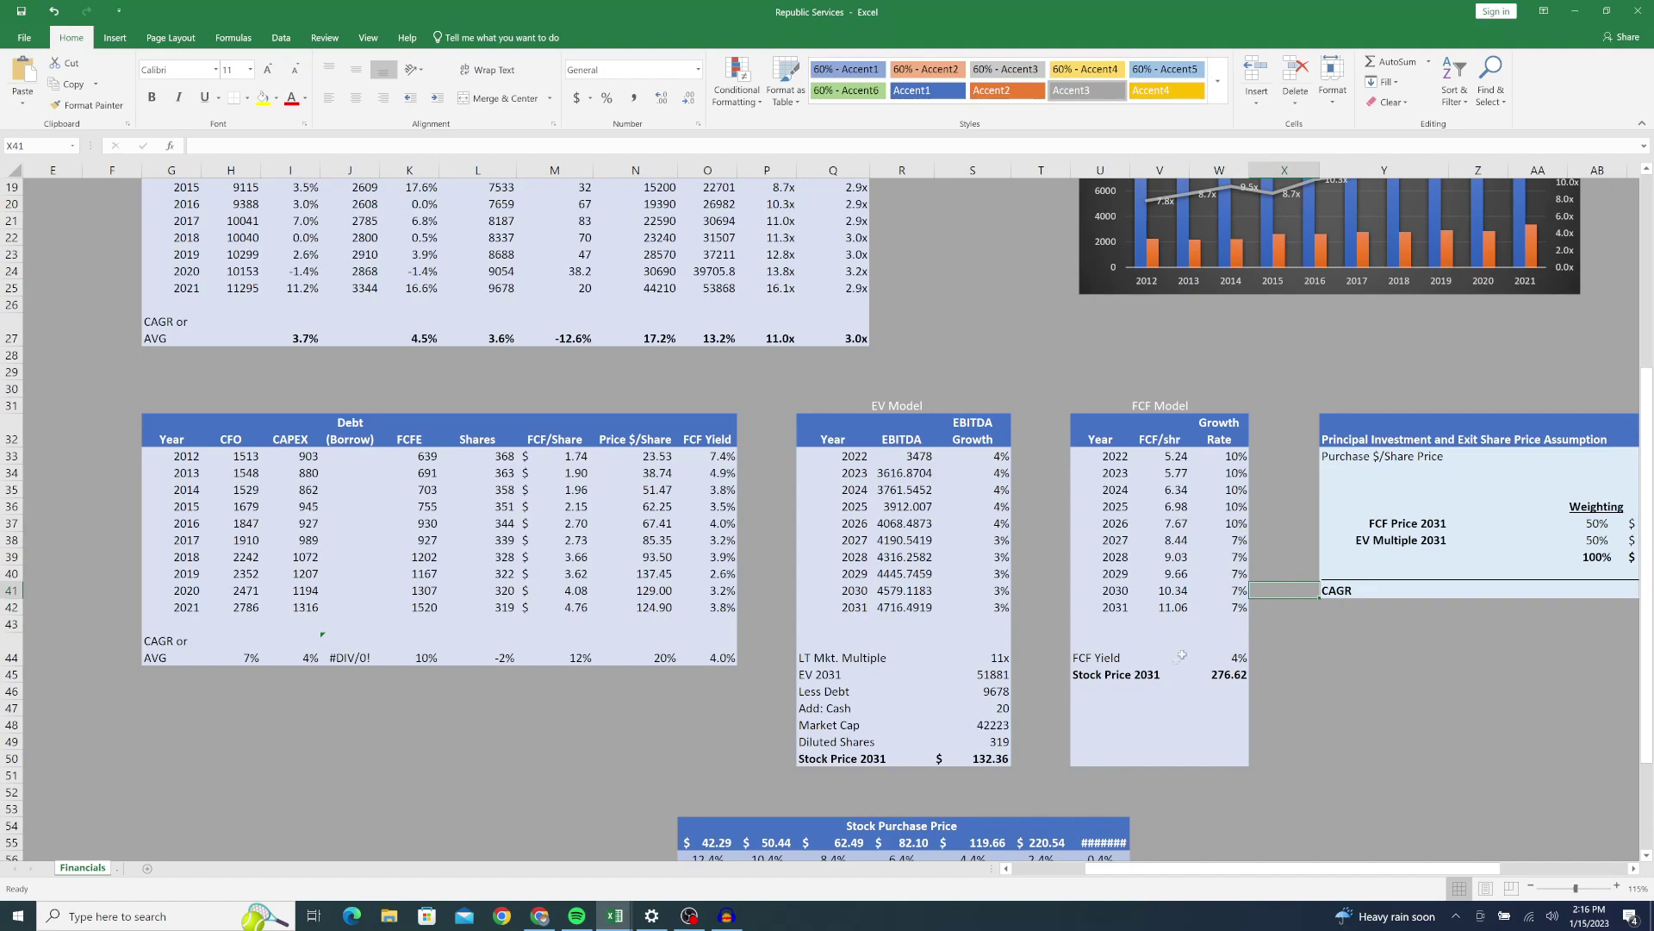
# Step: Compare the FCF Model's FCF Yield assumption with the historical 2017 and 2021 FCF yields
pyautogui.click(1101, 657)
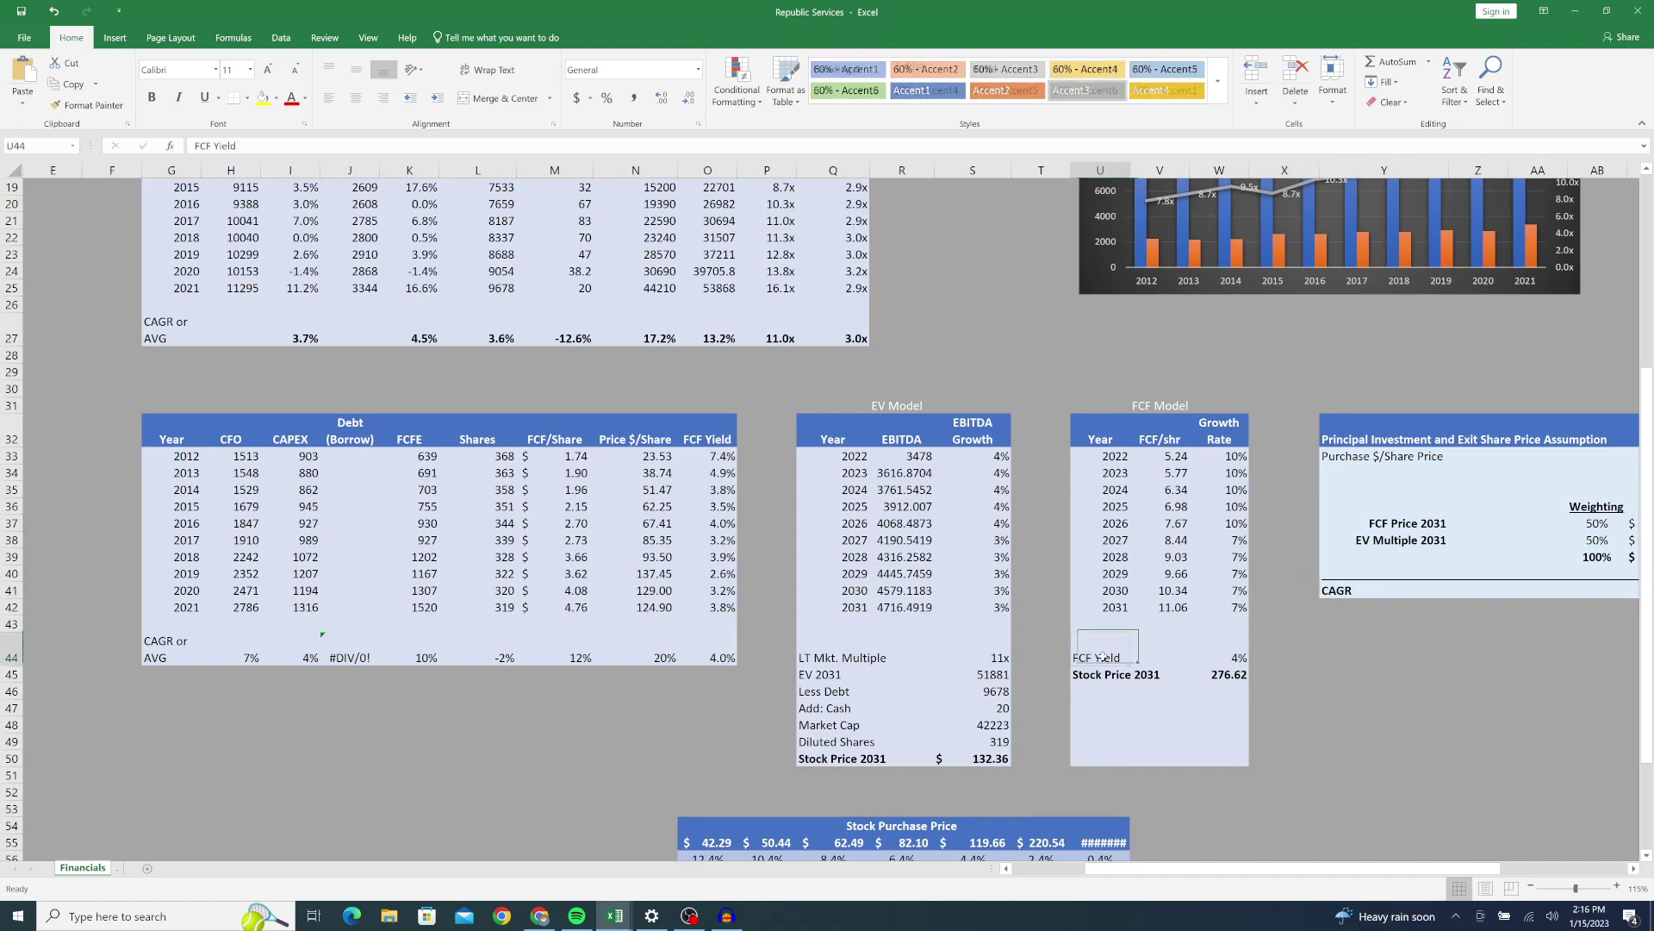
pyautogui.click(1229, 656)
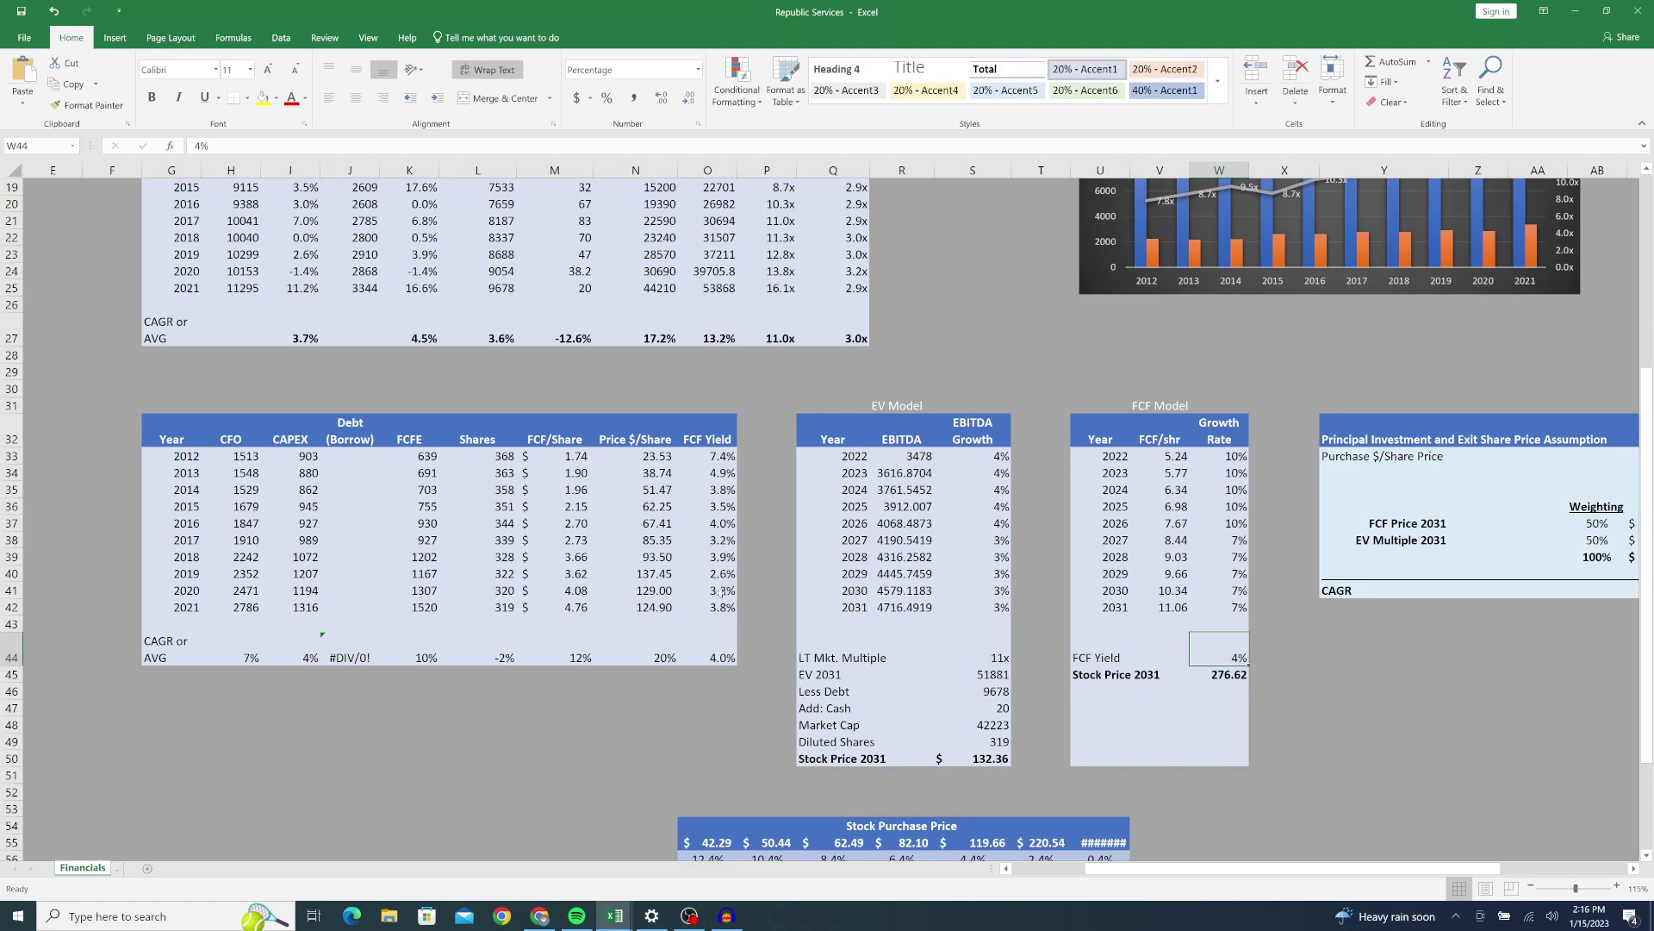
pyautogui.click(721, 540)
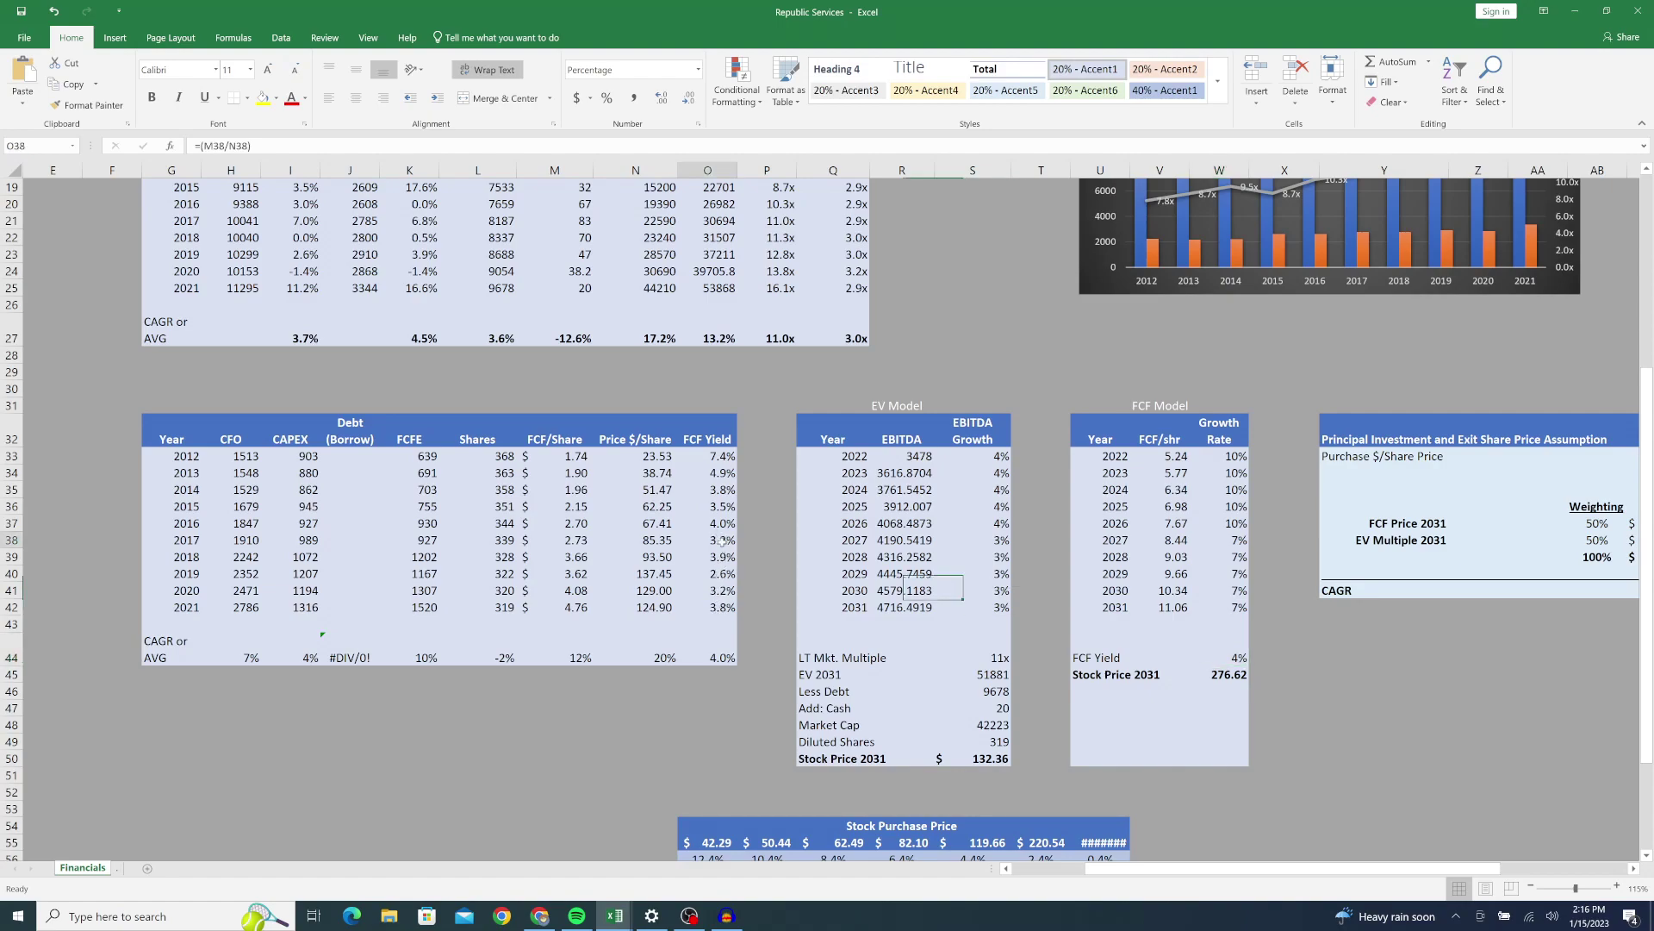
pyautogui.click(713, 607)
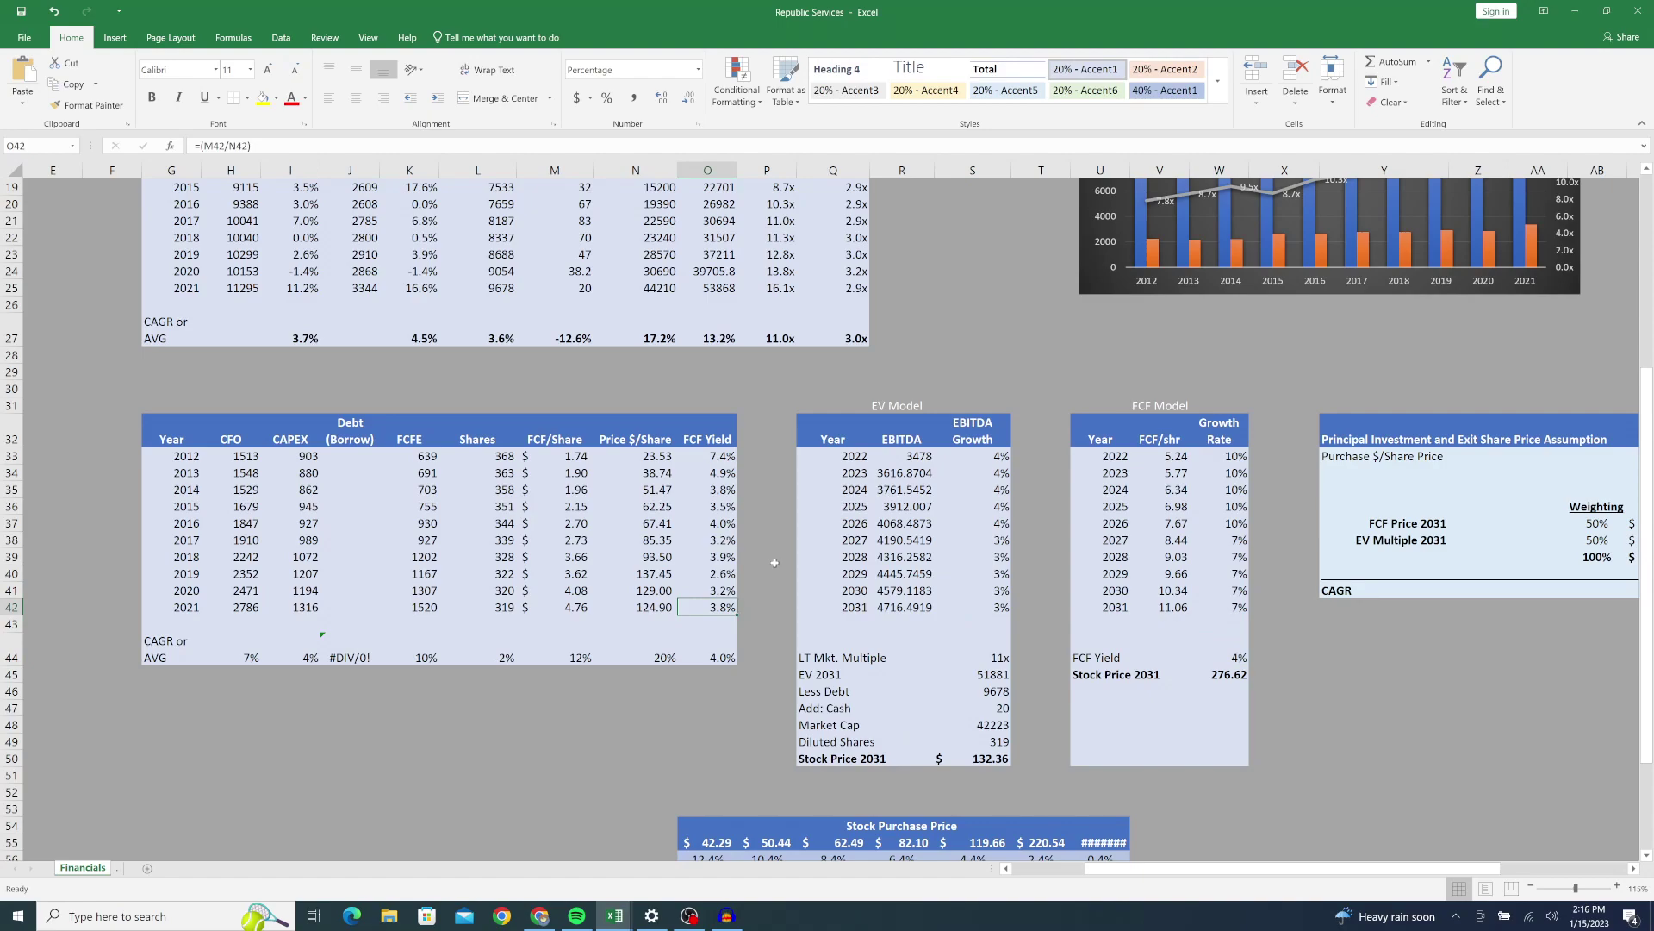
# Step: Try an FCF Yield of 3% in the FCF Model
pyautogui.doubleClick(1235, 657)
pyautogui.press('BackSpace')
pyautogui.press('BackSpace')
pyautogui.write('3%')
pyautogui.press('Return')
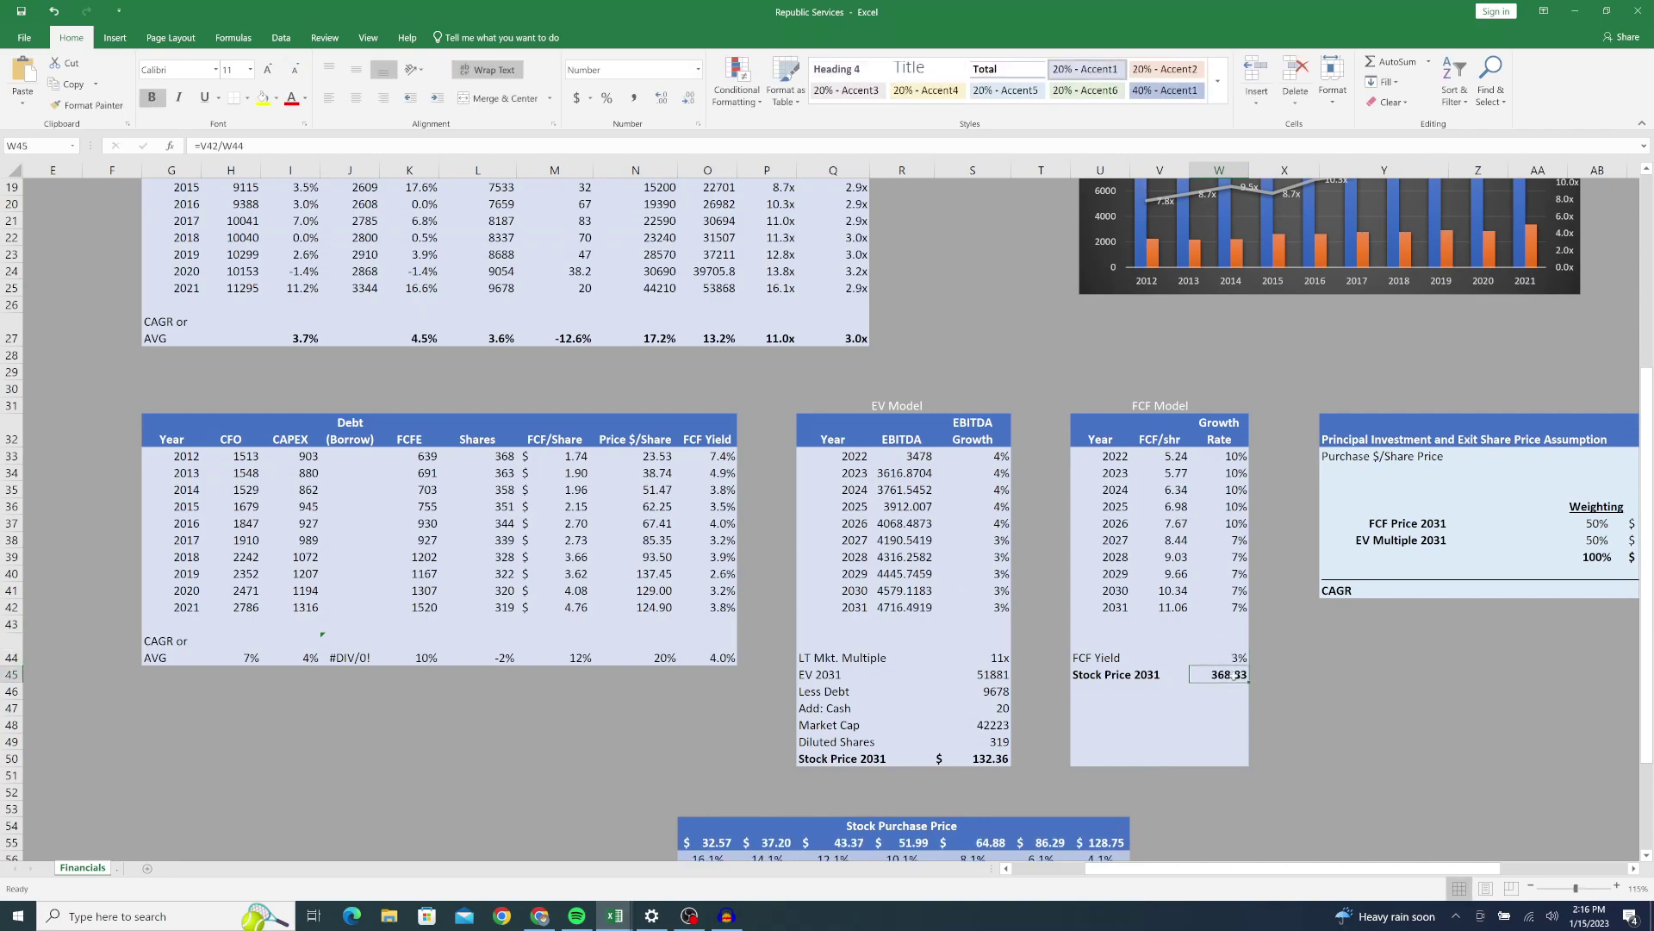
# Step: Set the FCF Yield assumption in the FCF Model to 4%
pyautogui.click(1230, 660)
pyautogui.write('4')
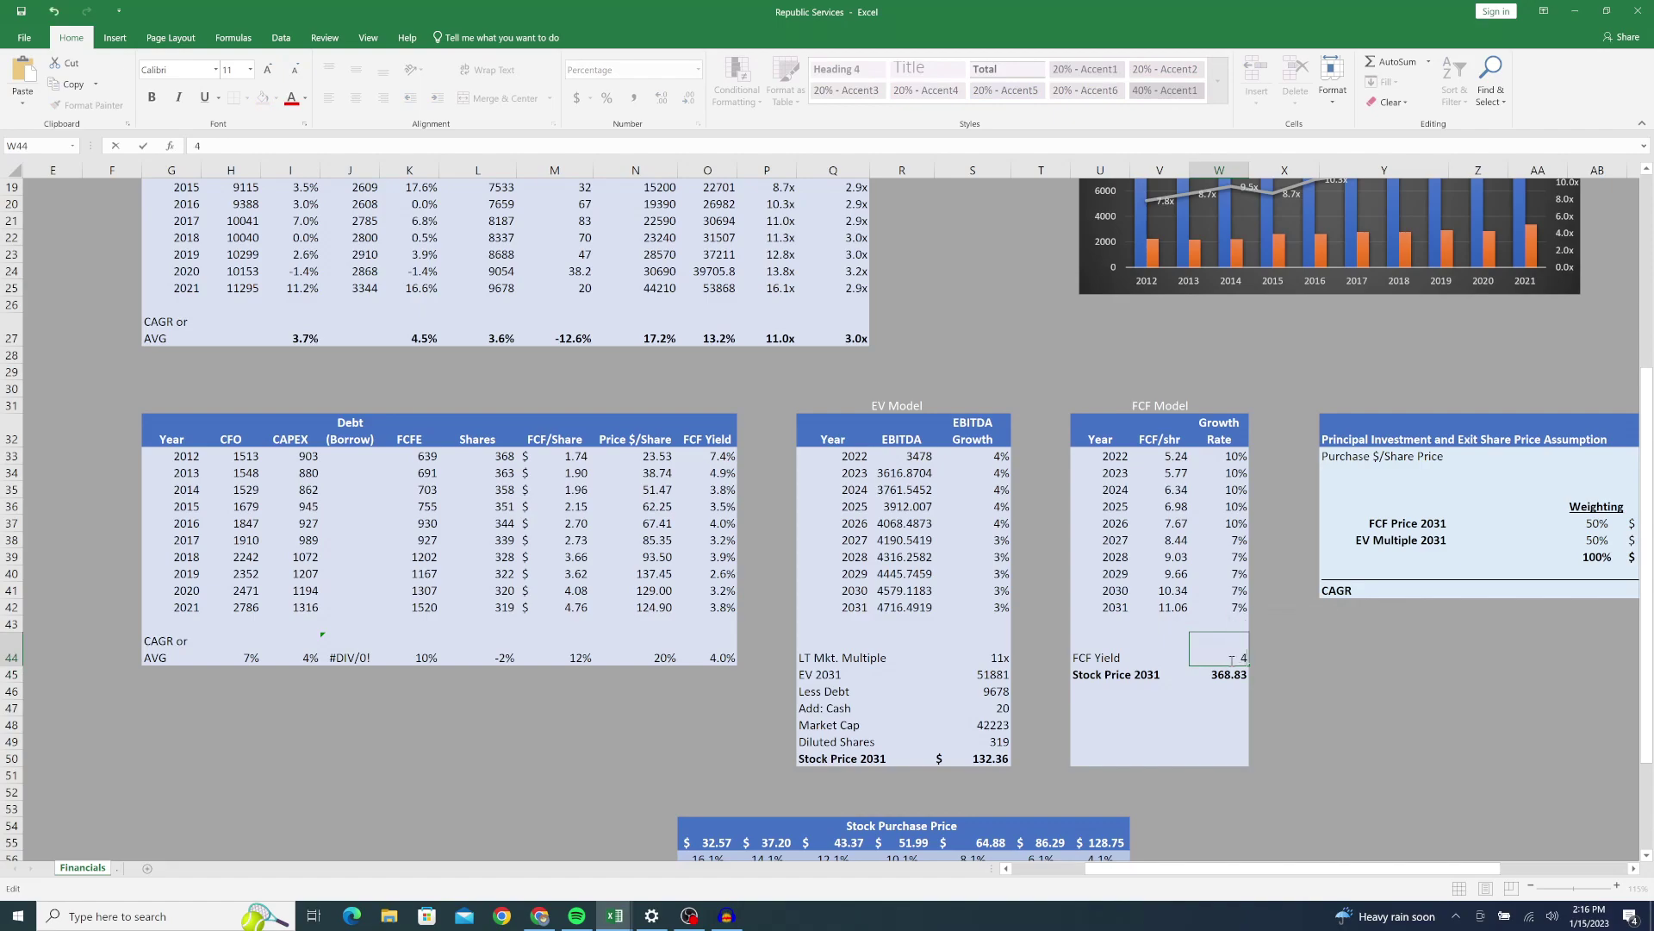
pyautogui.press('Return')
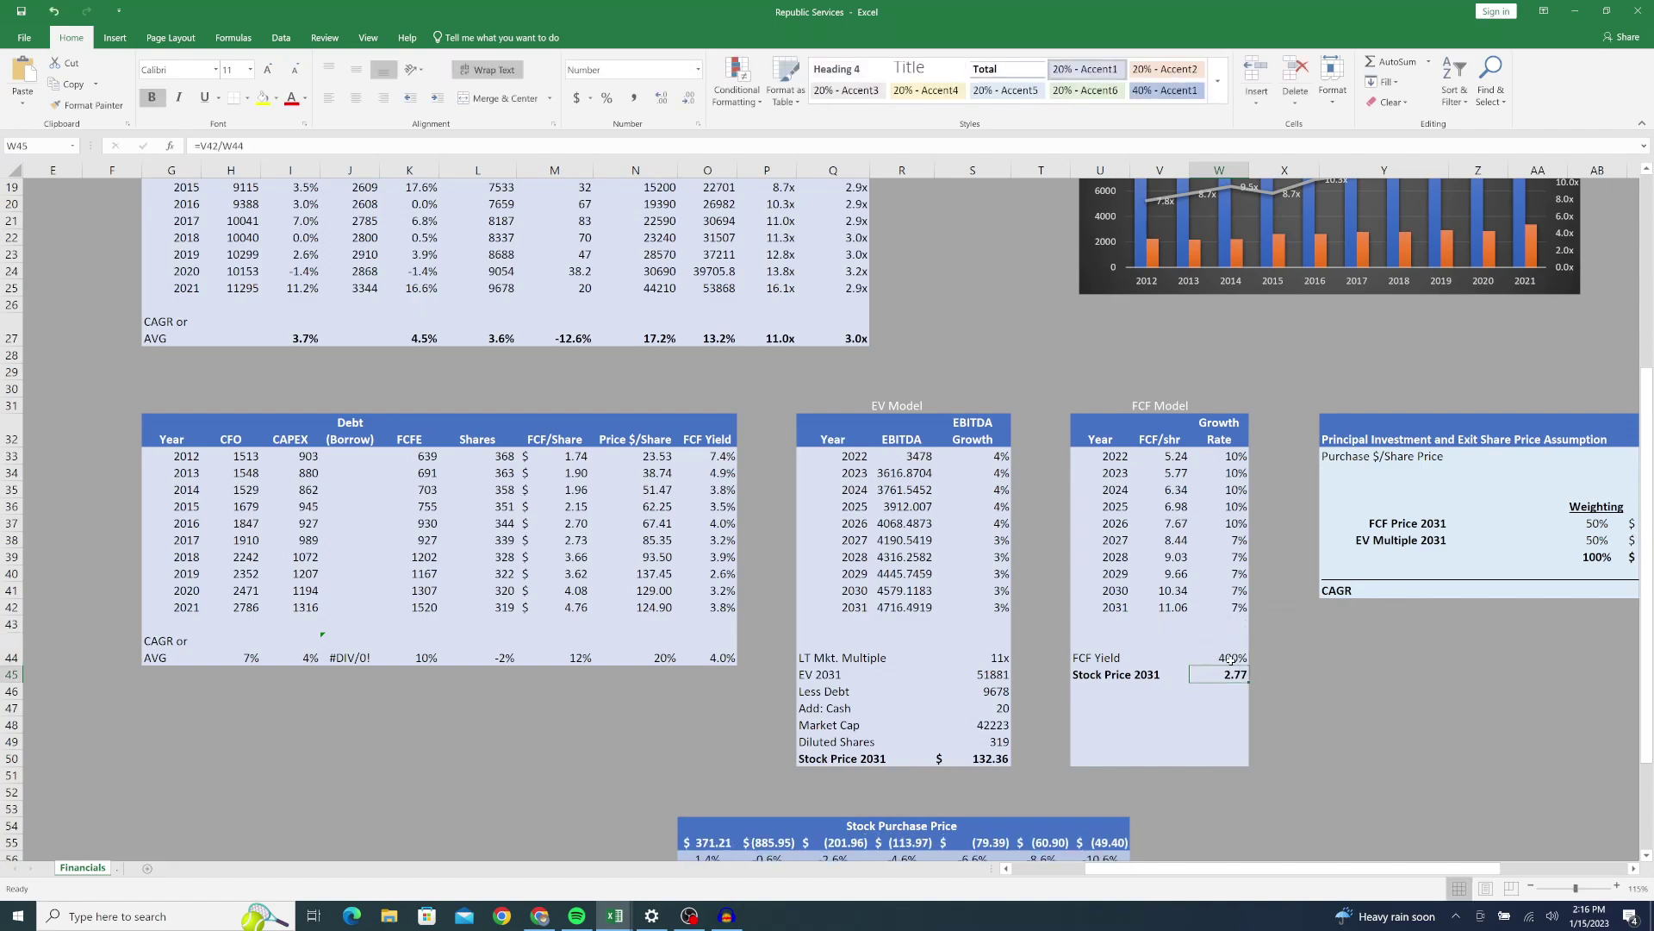
pyautogui.doubleClick(1233, 658)
pyautogui.press('BackSpace')
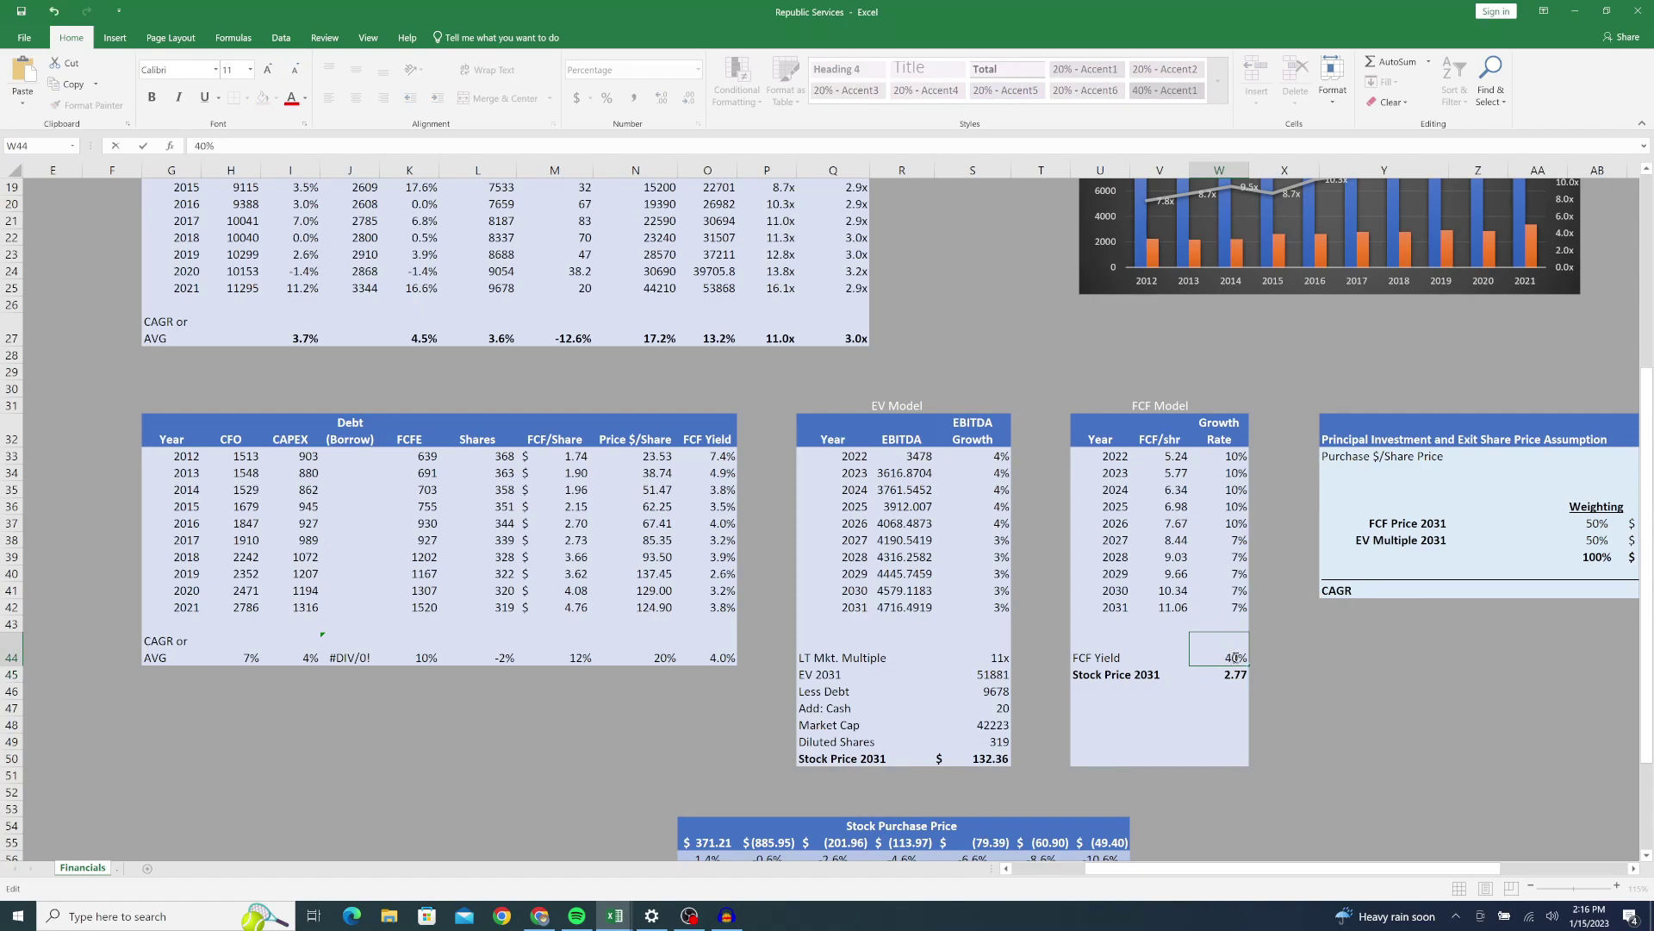
pyautogui.press('Return')
pyautogui.click(1292, 673)
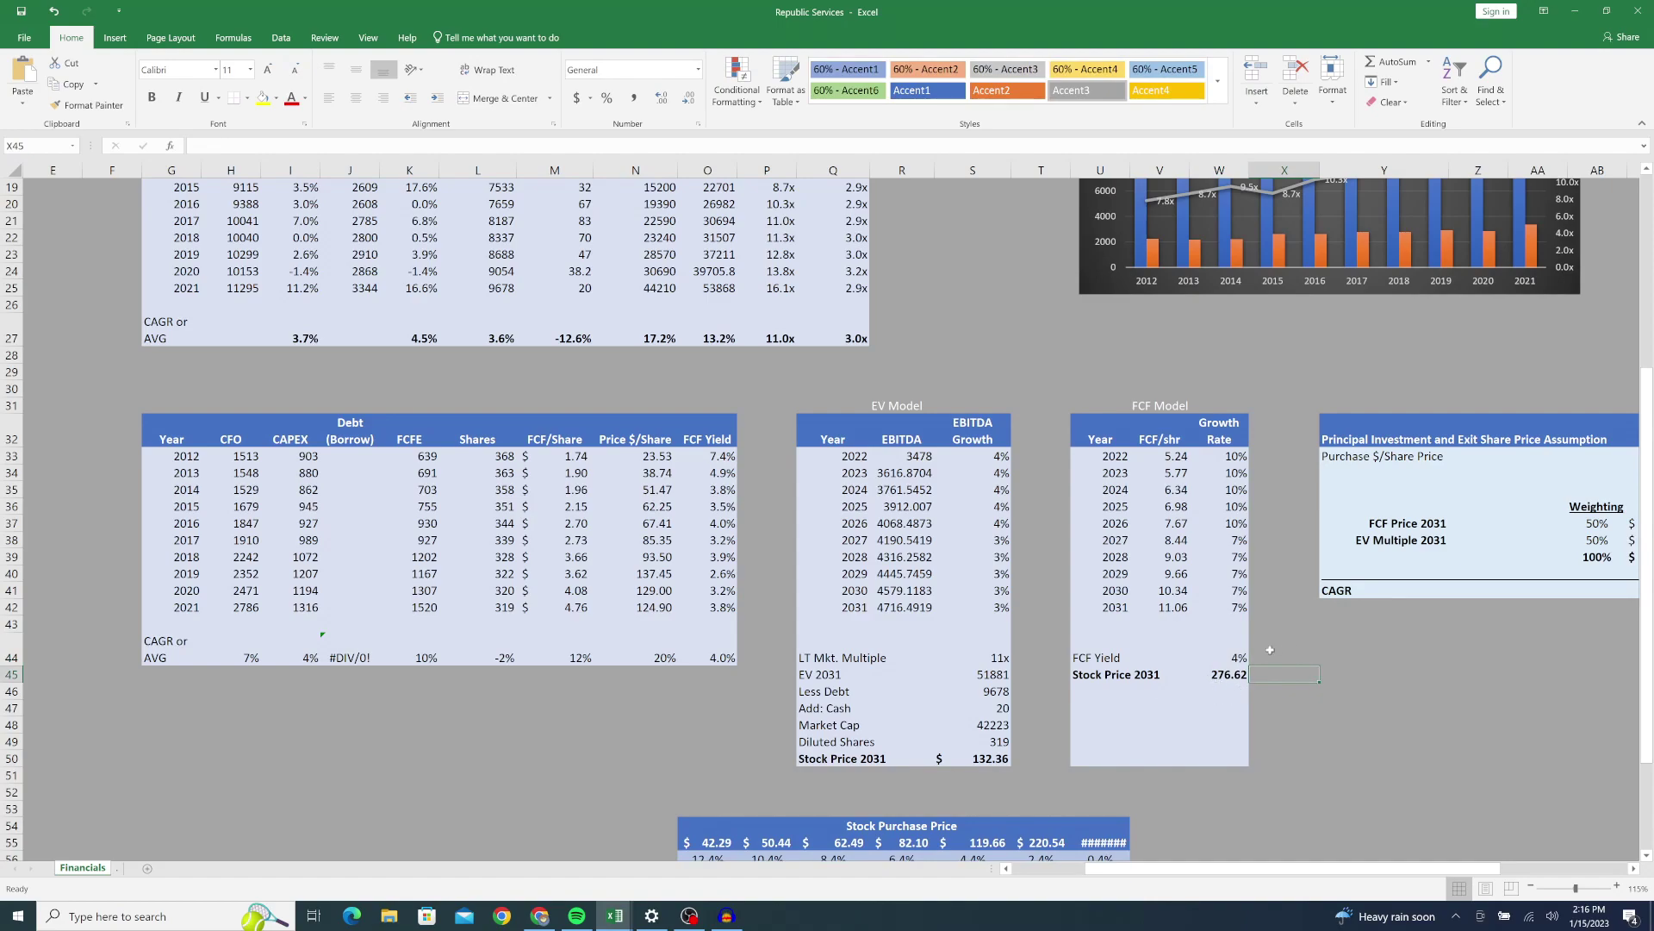
# Step: Review the purchase share price, the two 2031 model prices and their weightings in the Principal Investment and Exit Share Price Assumption table
pyautogui.click(1456, 442)
pyautogui.press('Right')
pyautogui.press('Right')
pyautogui.press('Right')
pyautogui.press('Right')
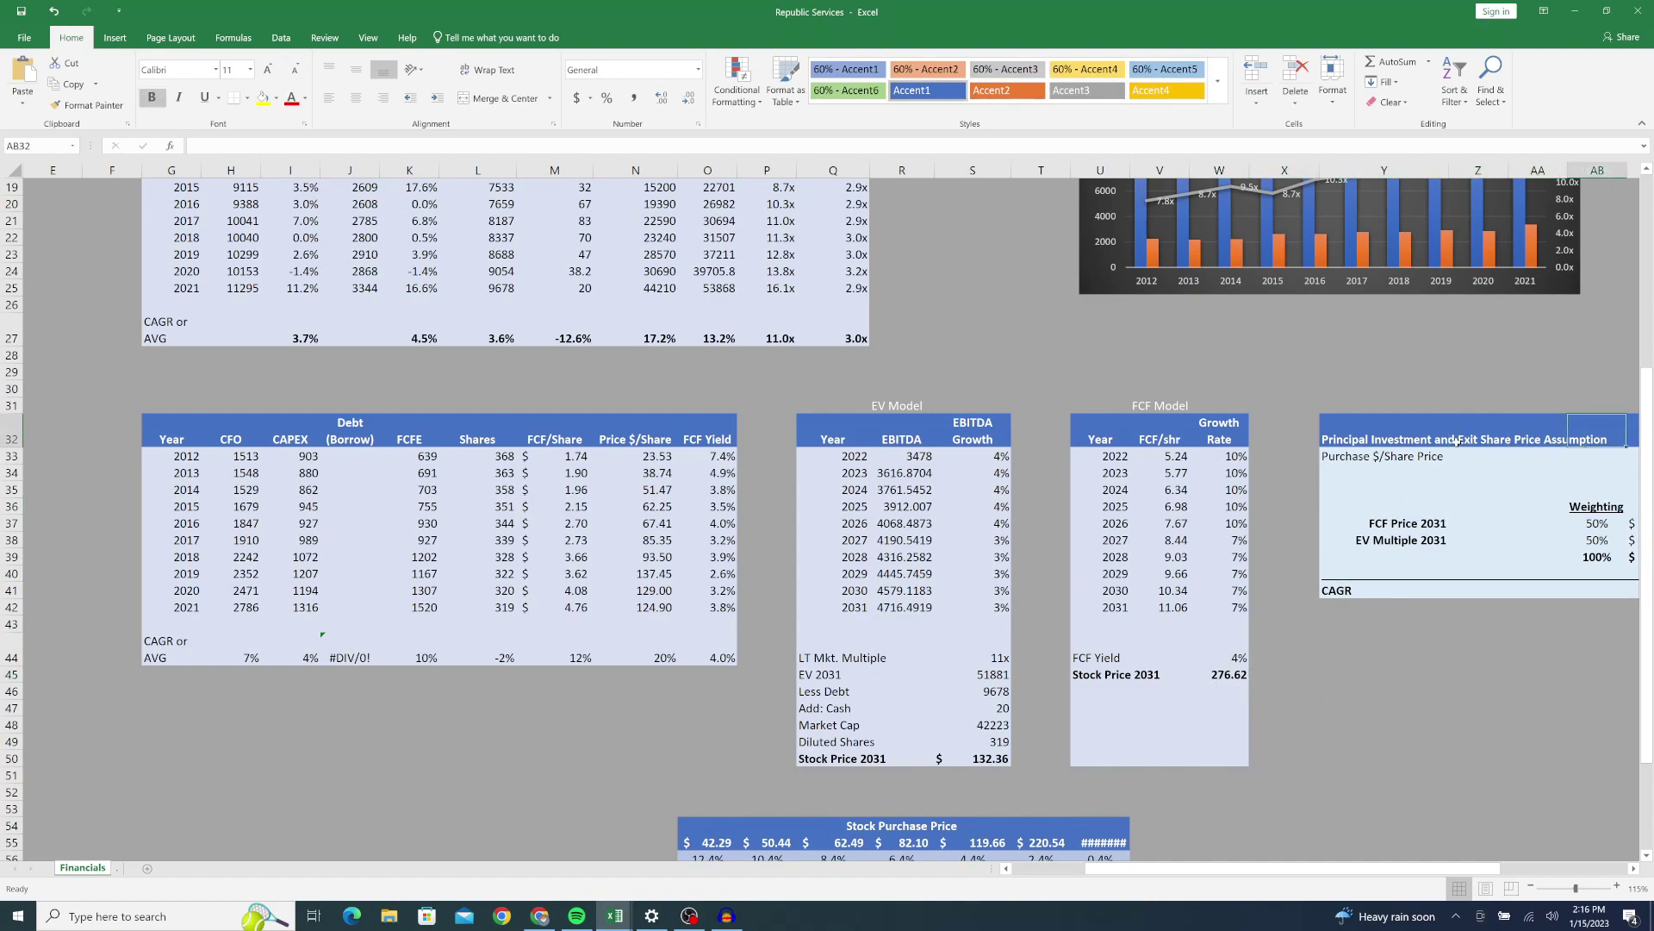
pyautogui.press('Down')
pyautogui.press('Left')
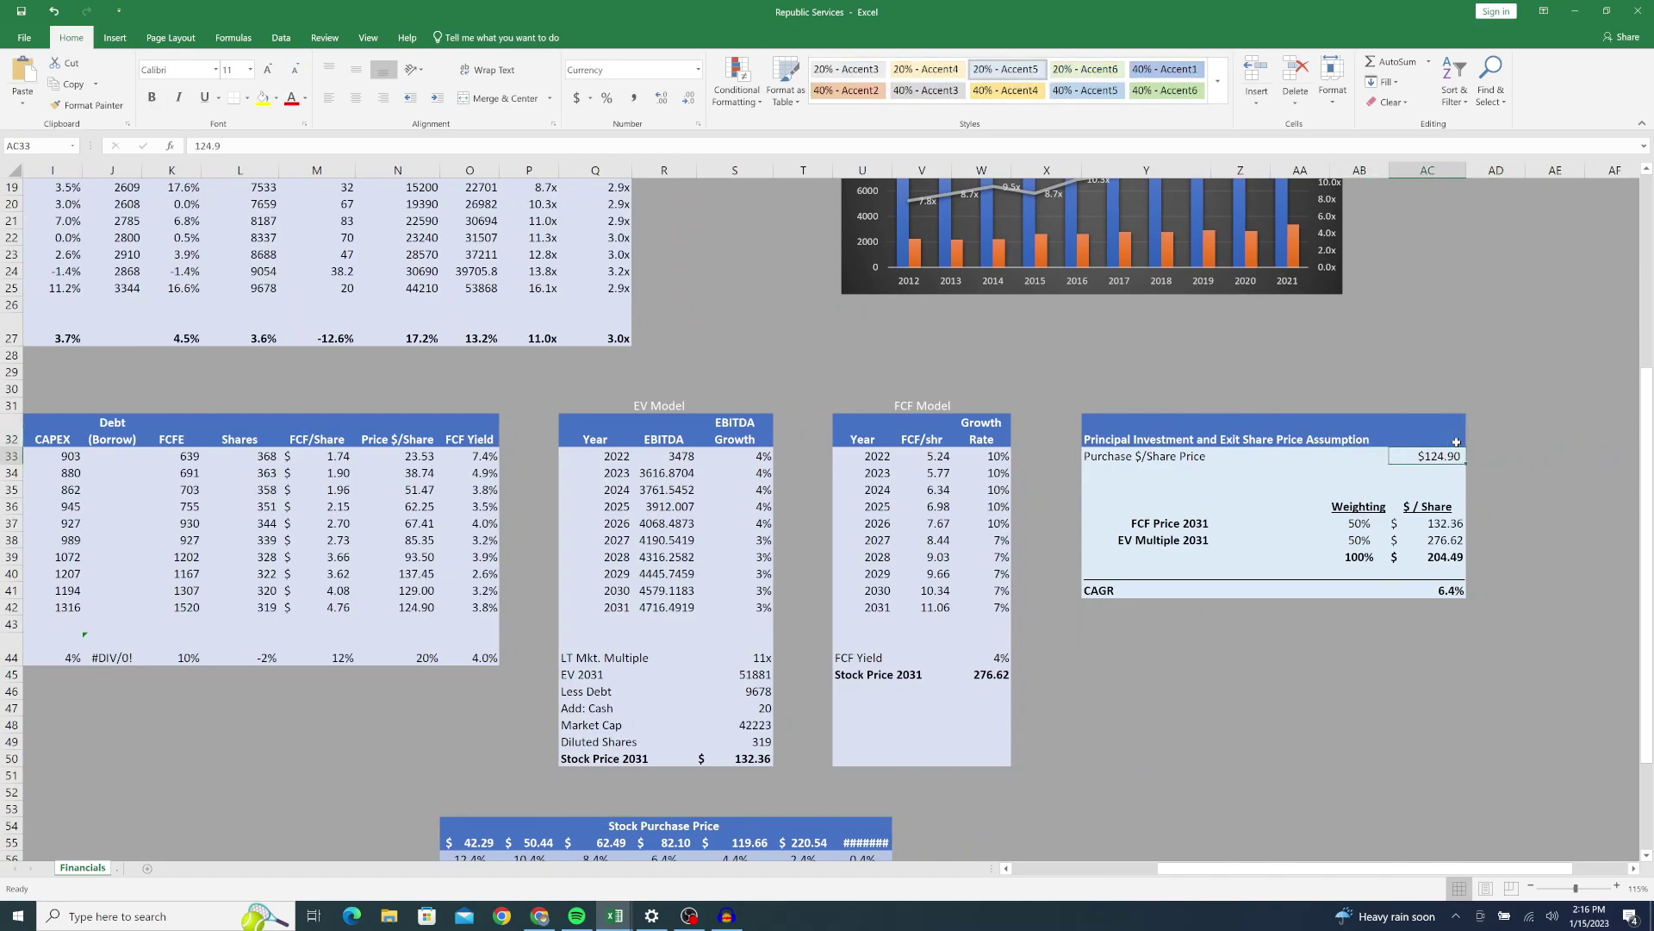
pyautogui.click(1185, 534)
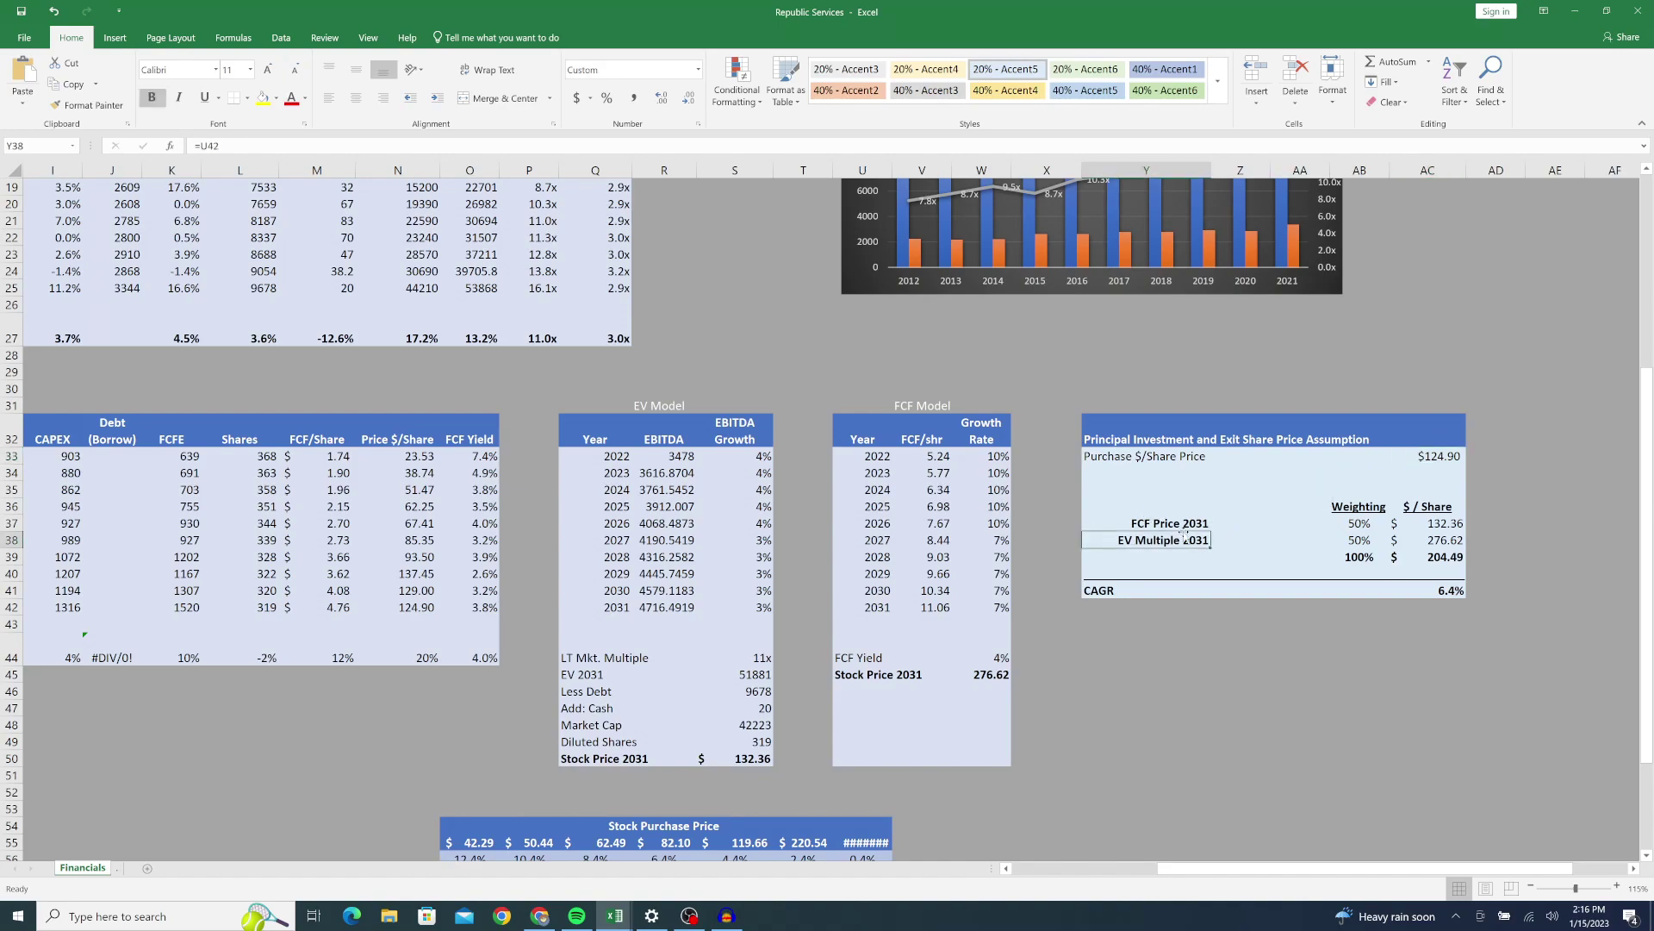
pyautogui.click(1451, 521)
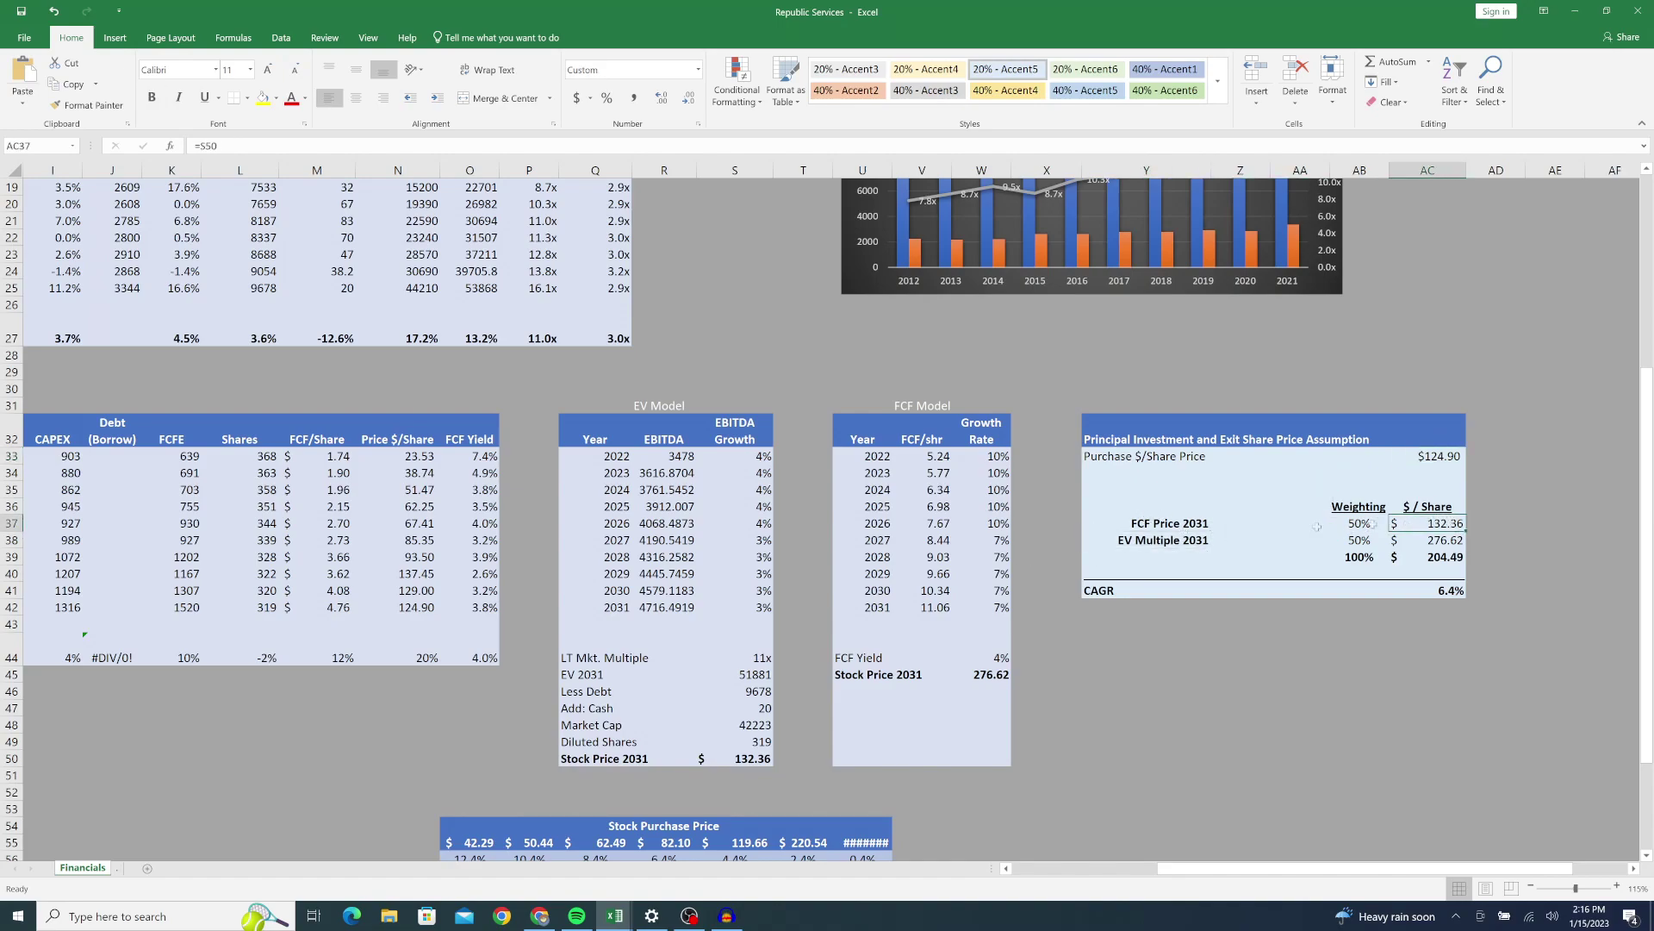
pyautogui.click(1136, 543)
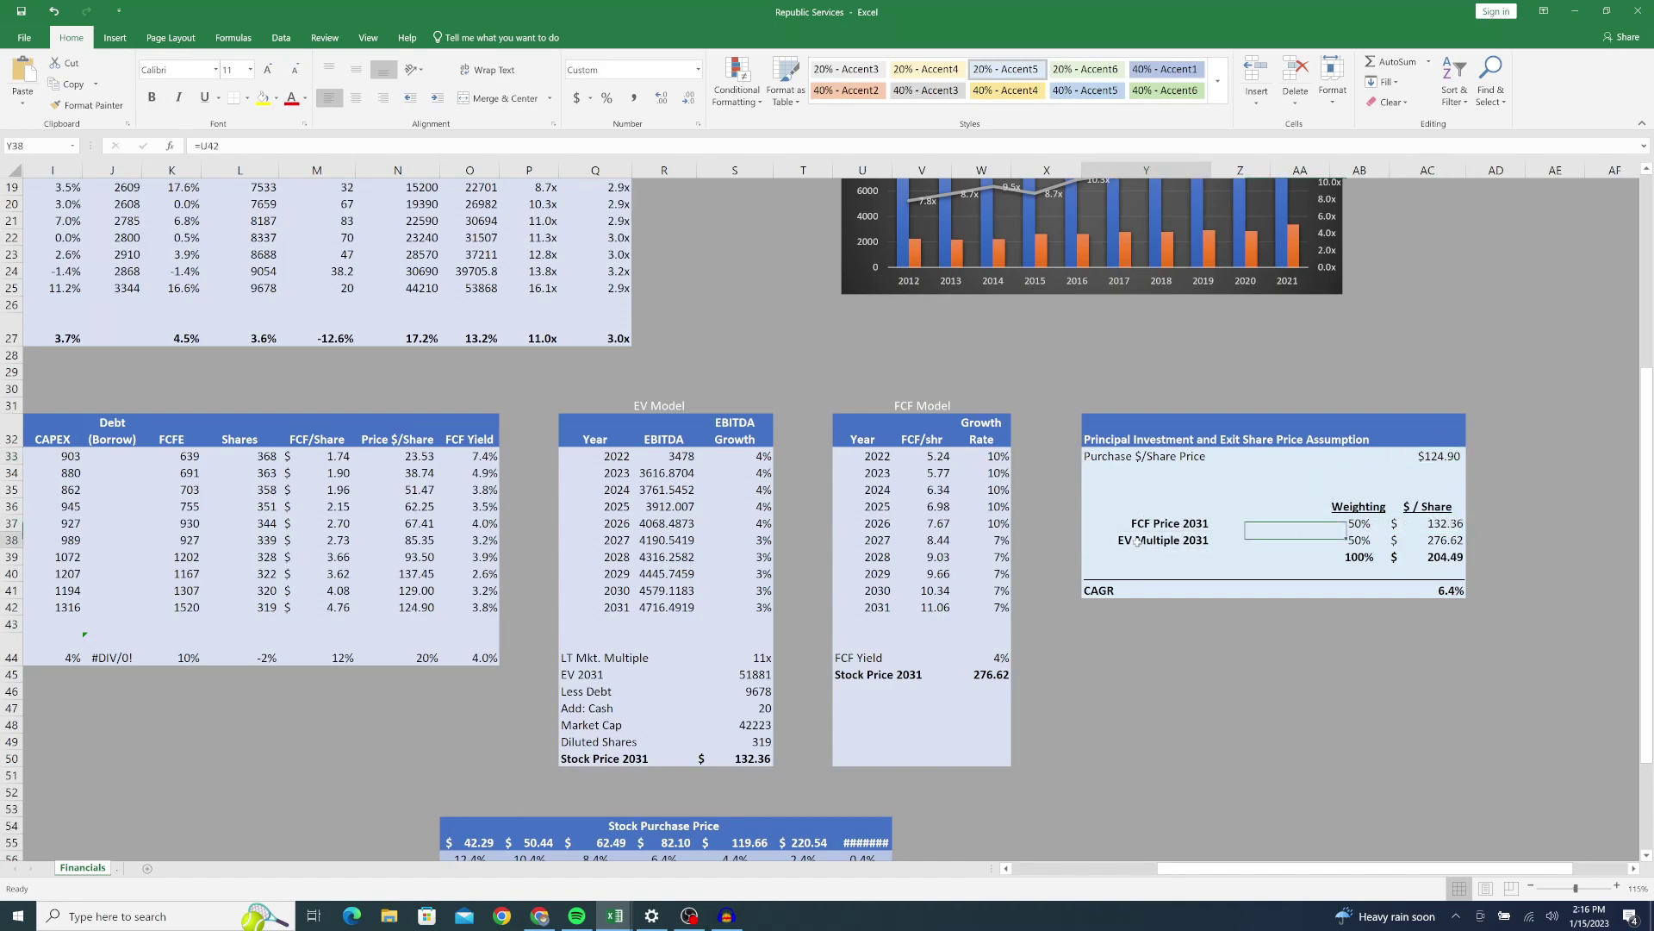
pyautogui.click(1346, 541)
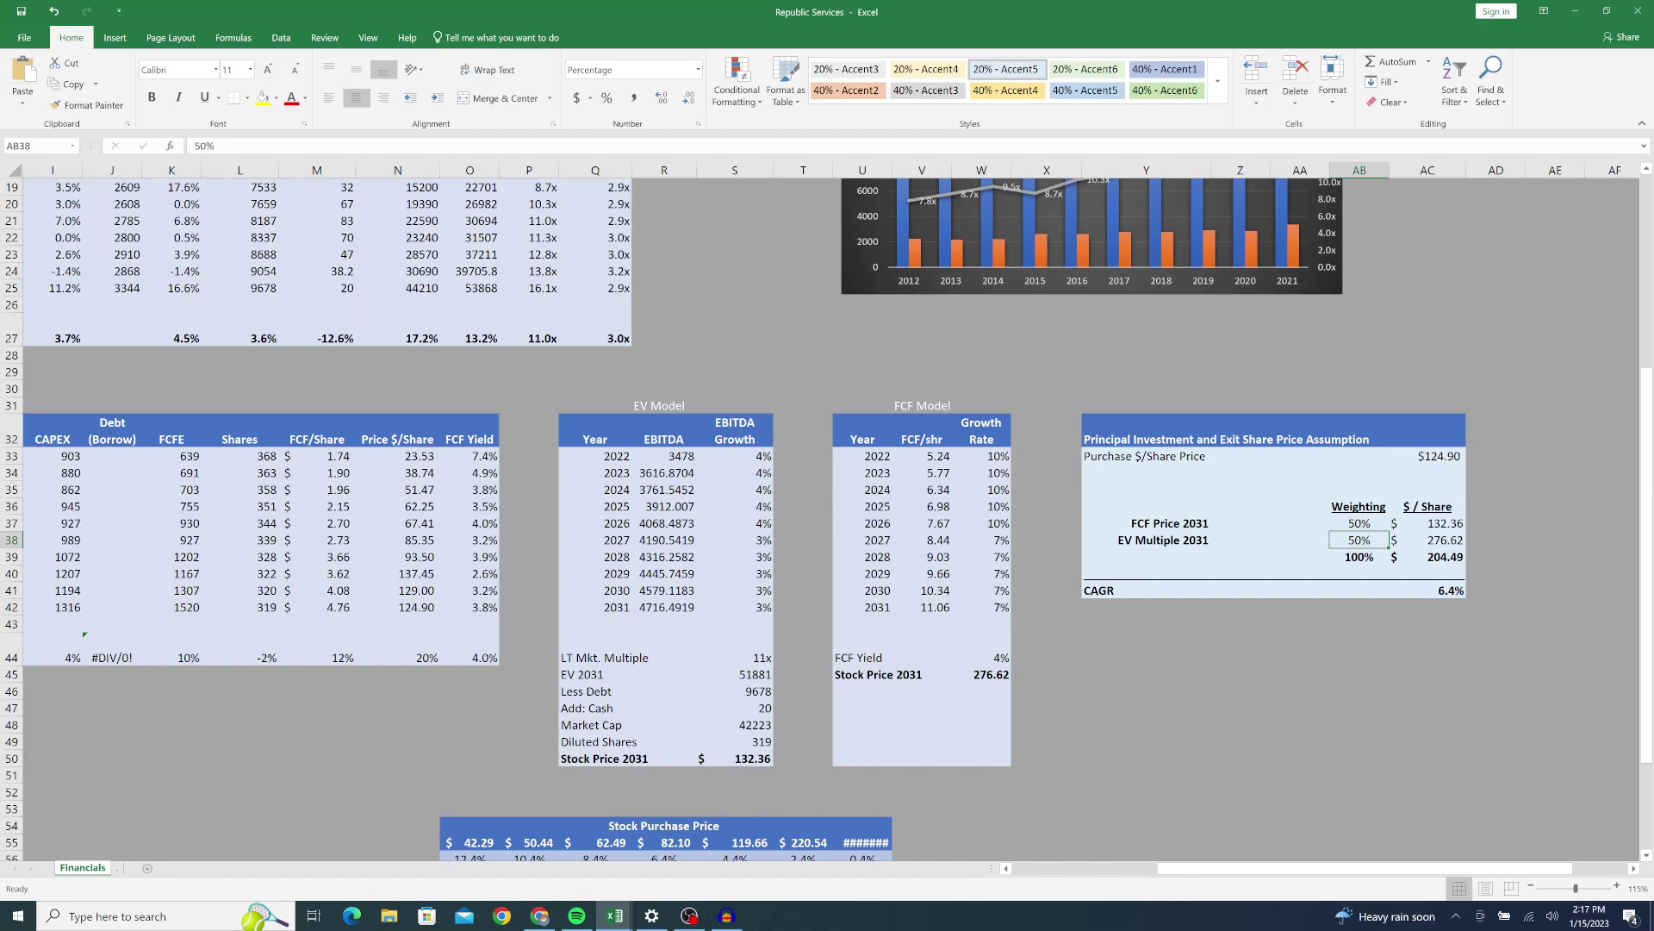
# Step: Check how the FCF and EV weightings combine into the weighted 2031 share price in the exit price table
pyautogui.scroll(3, 819, 508)
pyautogui.hscroll(-4, 819, 508)
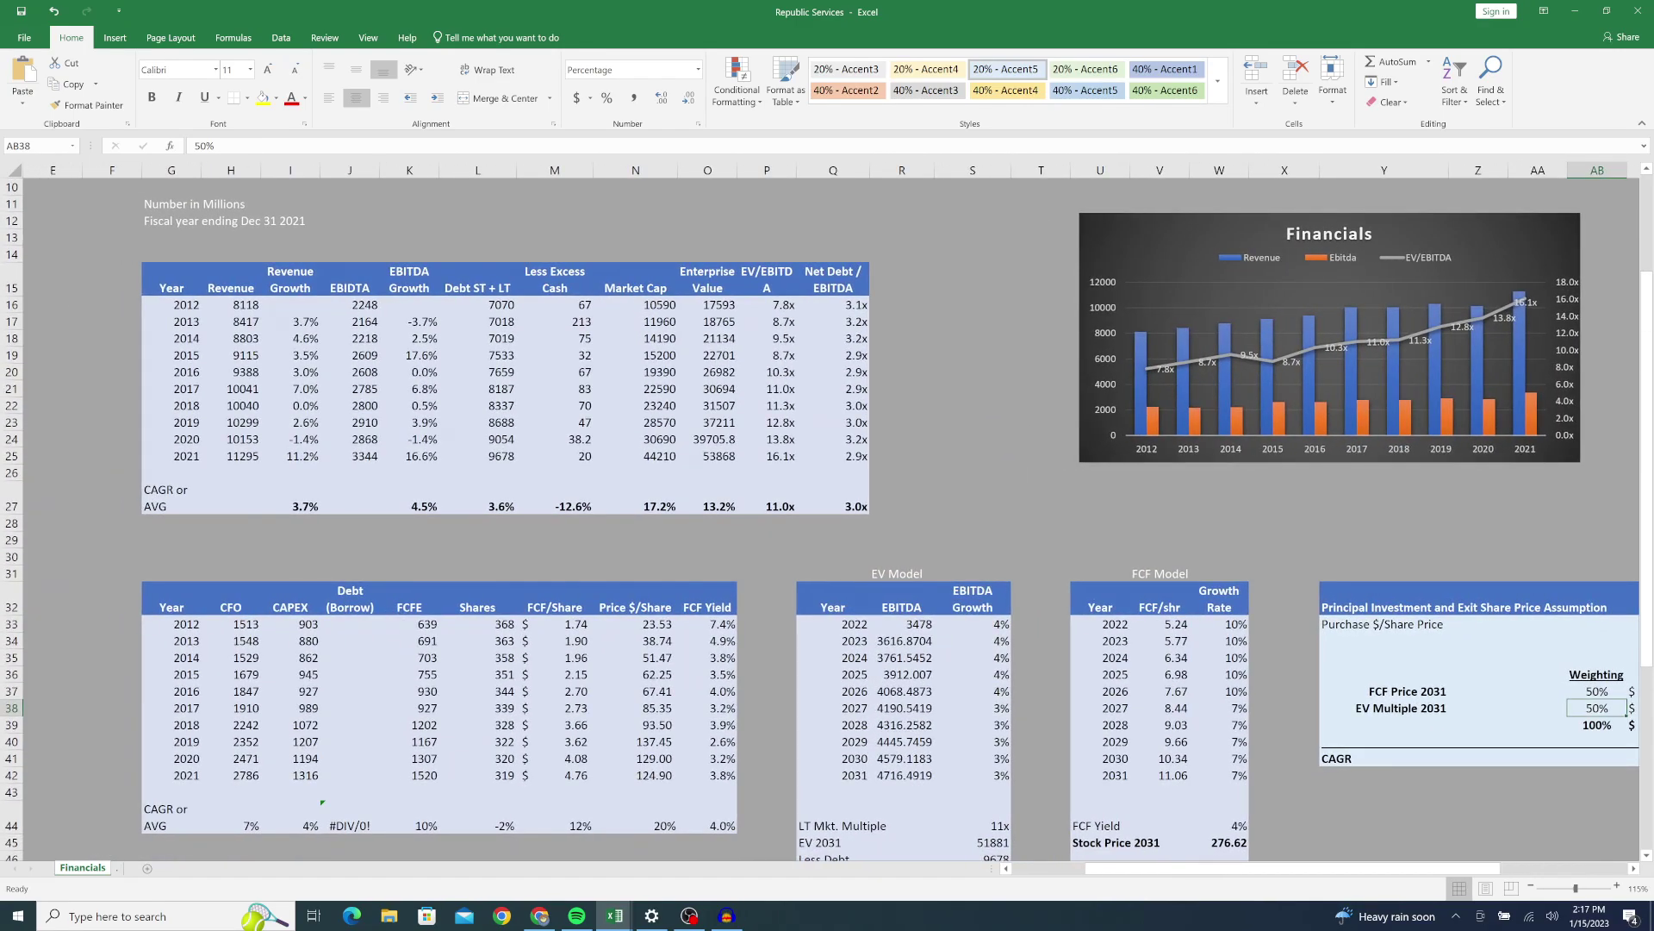
pyautogui.scroll(-1, 819, 508)
pyautogui.hscroll(1, 818, 508)
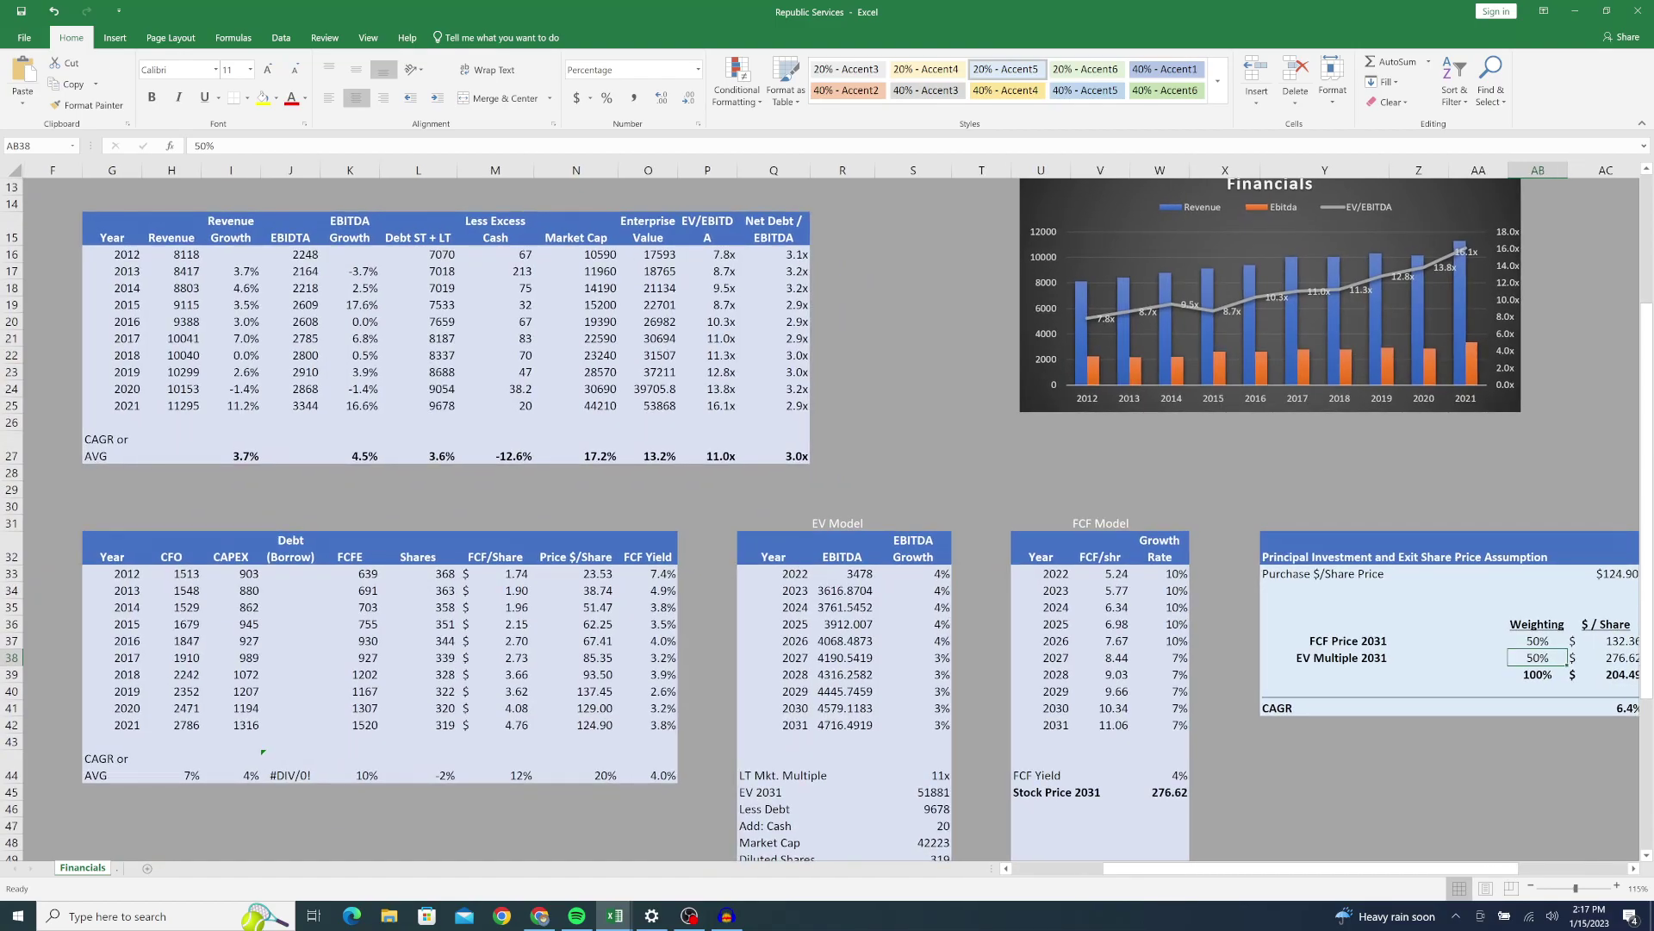
pyautogui.scroll(-2, 819, 509)
pyautogui.hscroll(3, 819, 508)
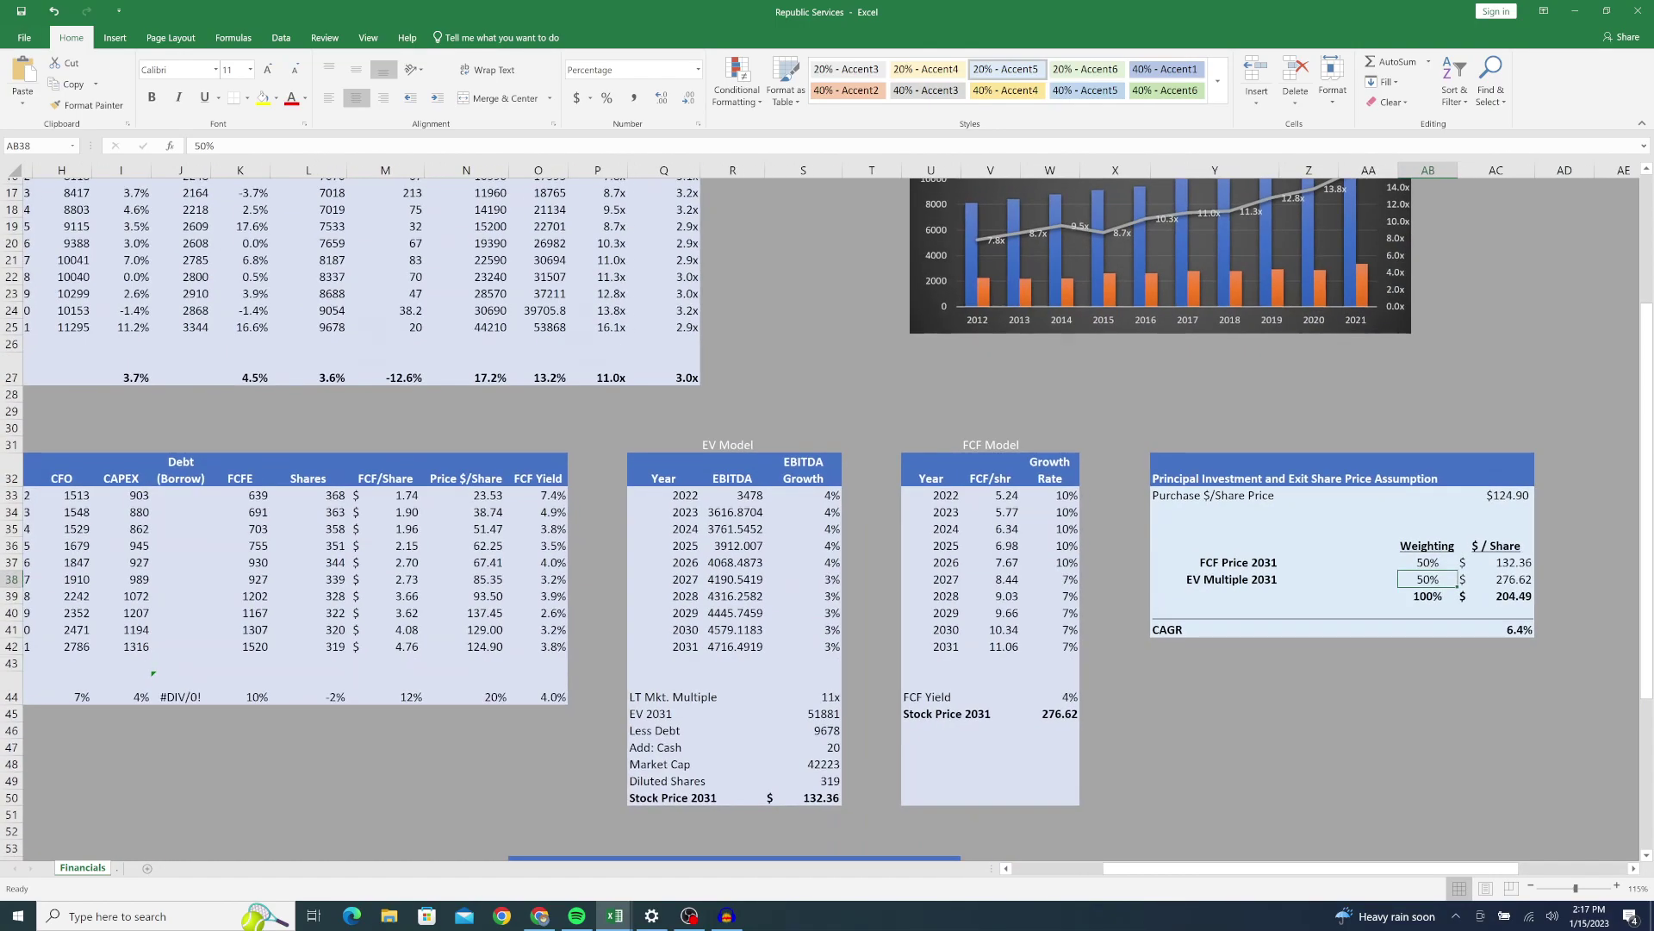
pyautogui.hscroll(-1, 818, 508)
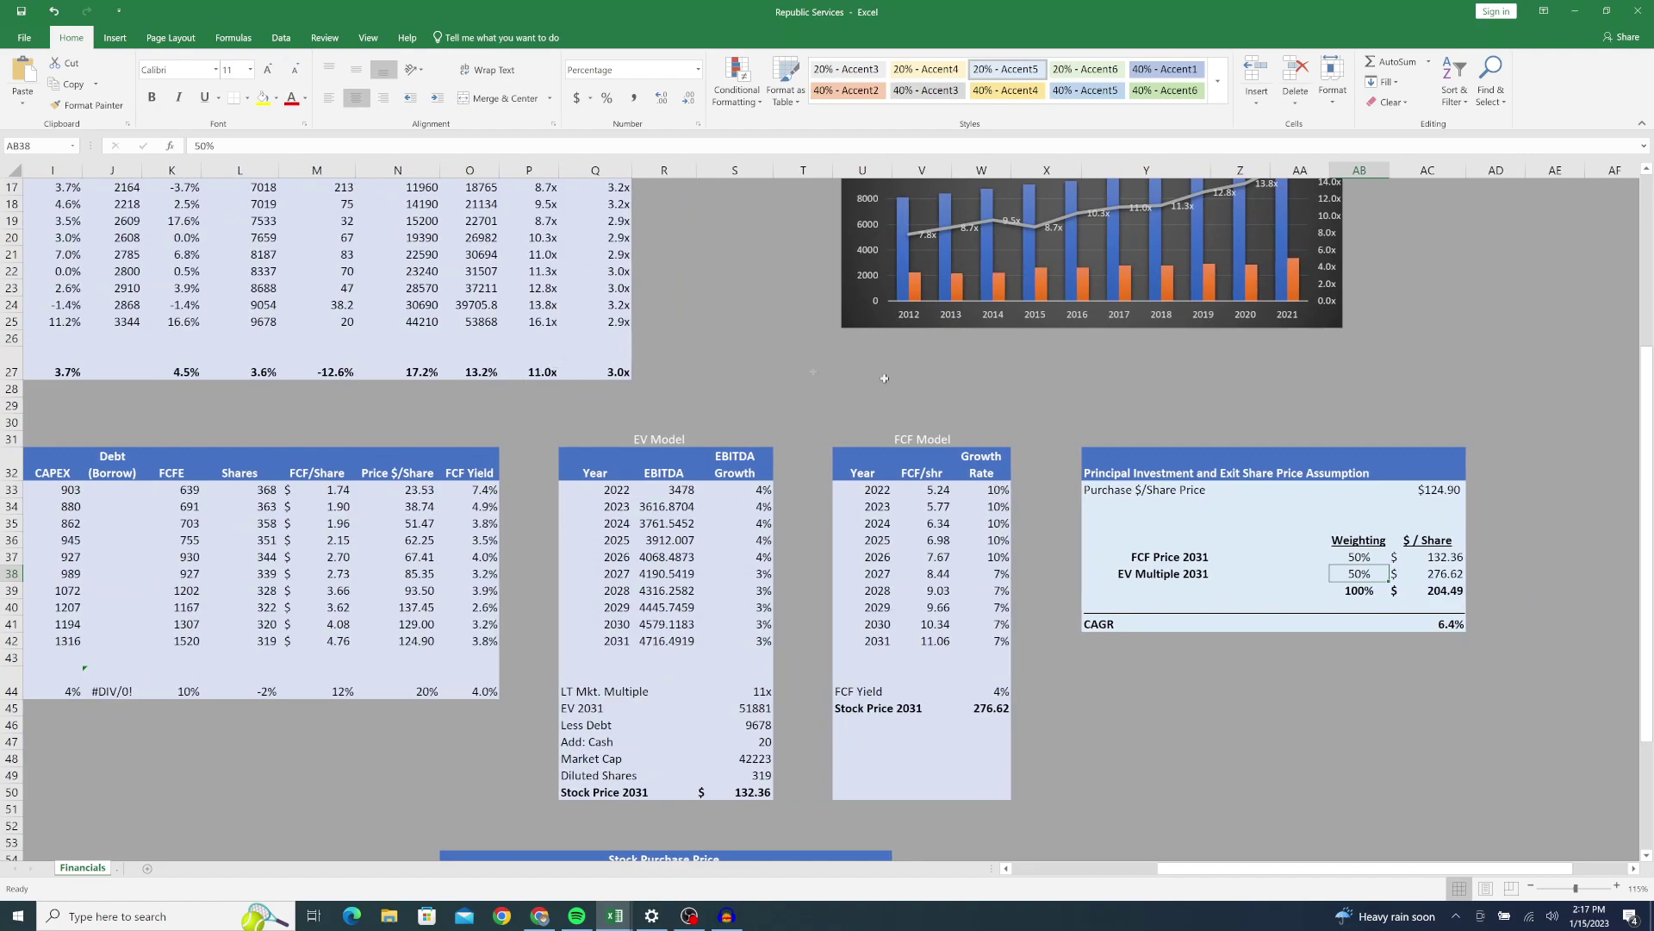
pyautogui.click(1345, 556)
pyautogui.click(1358, 576)
pyautogui.click(1349, 591)
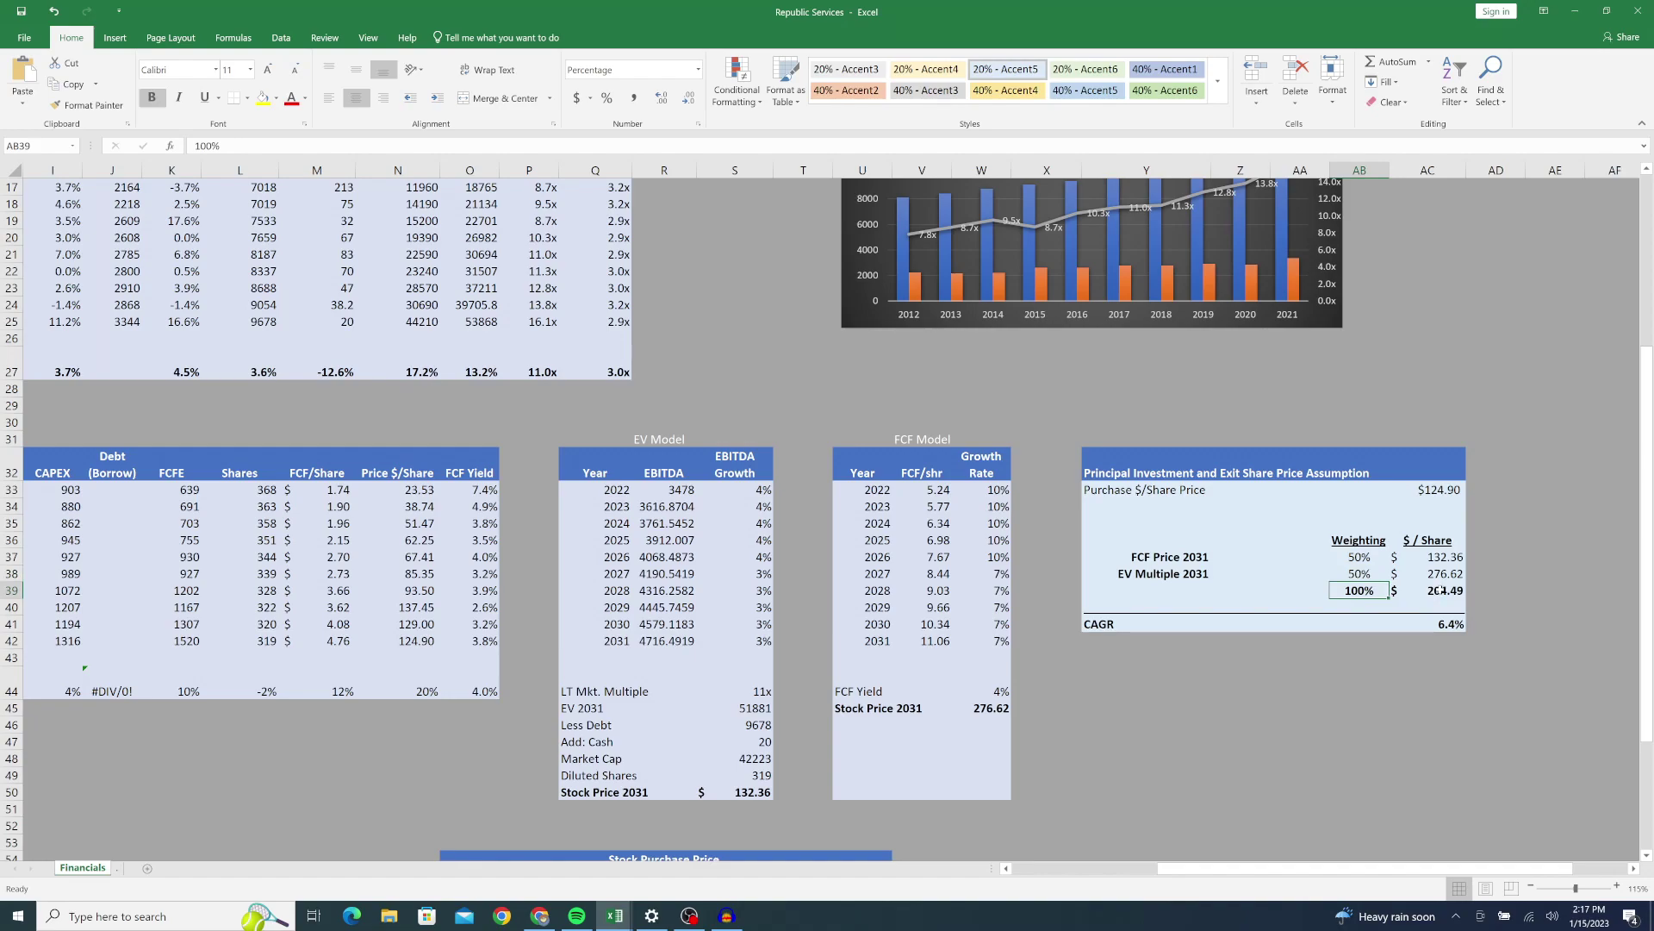
pyautogui.click(1457, 593)
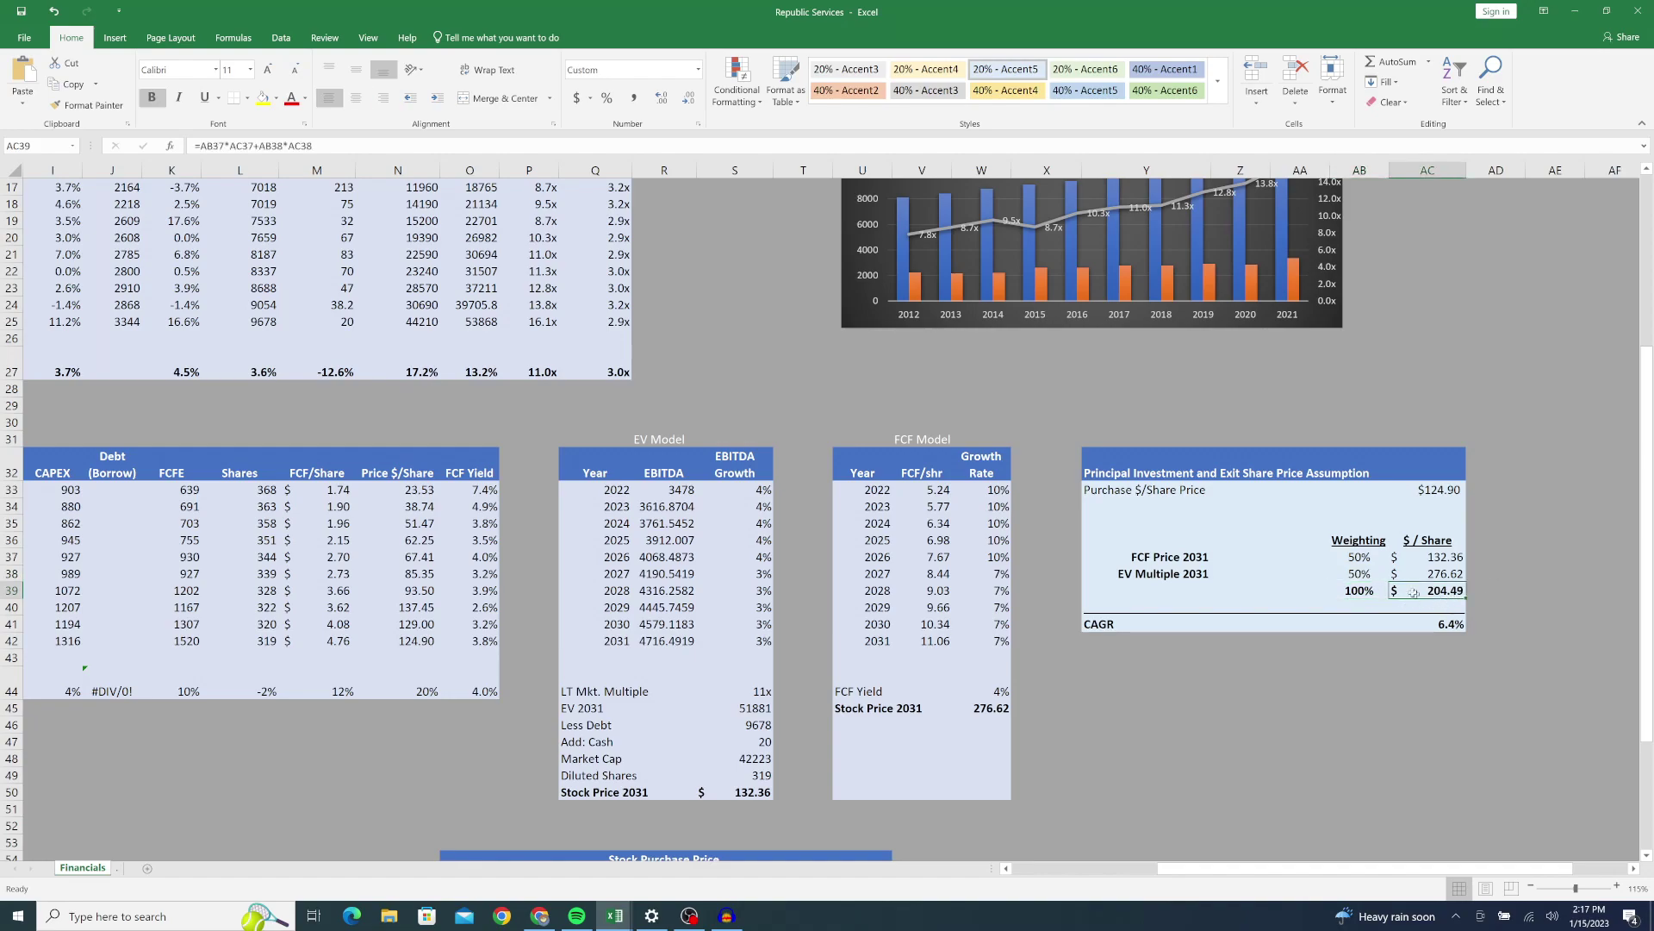
# Step: Inspect the CAGR formula that compares the weighted 2031 share price with the purchase price
pyautogui.click(1453, 624)
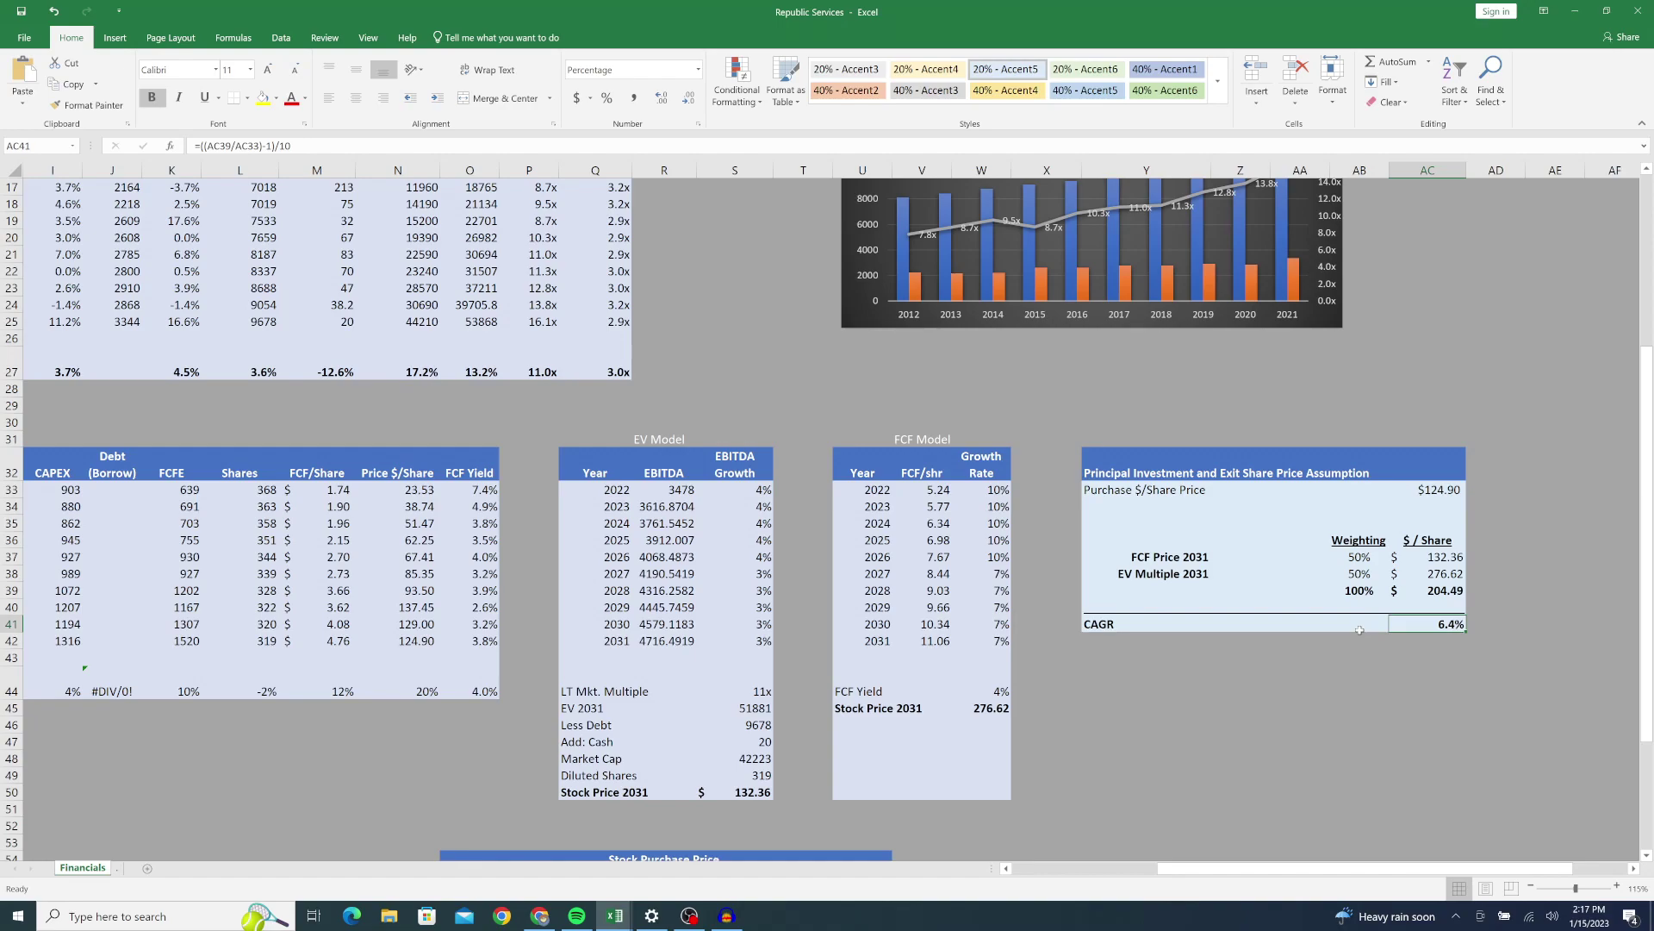
pyautogui.click(1479, 624)
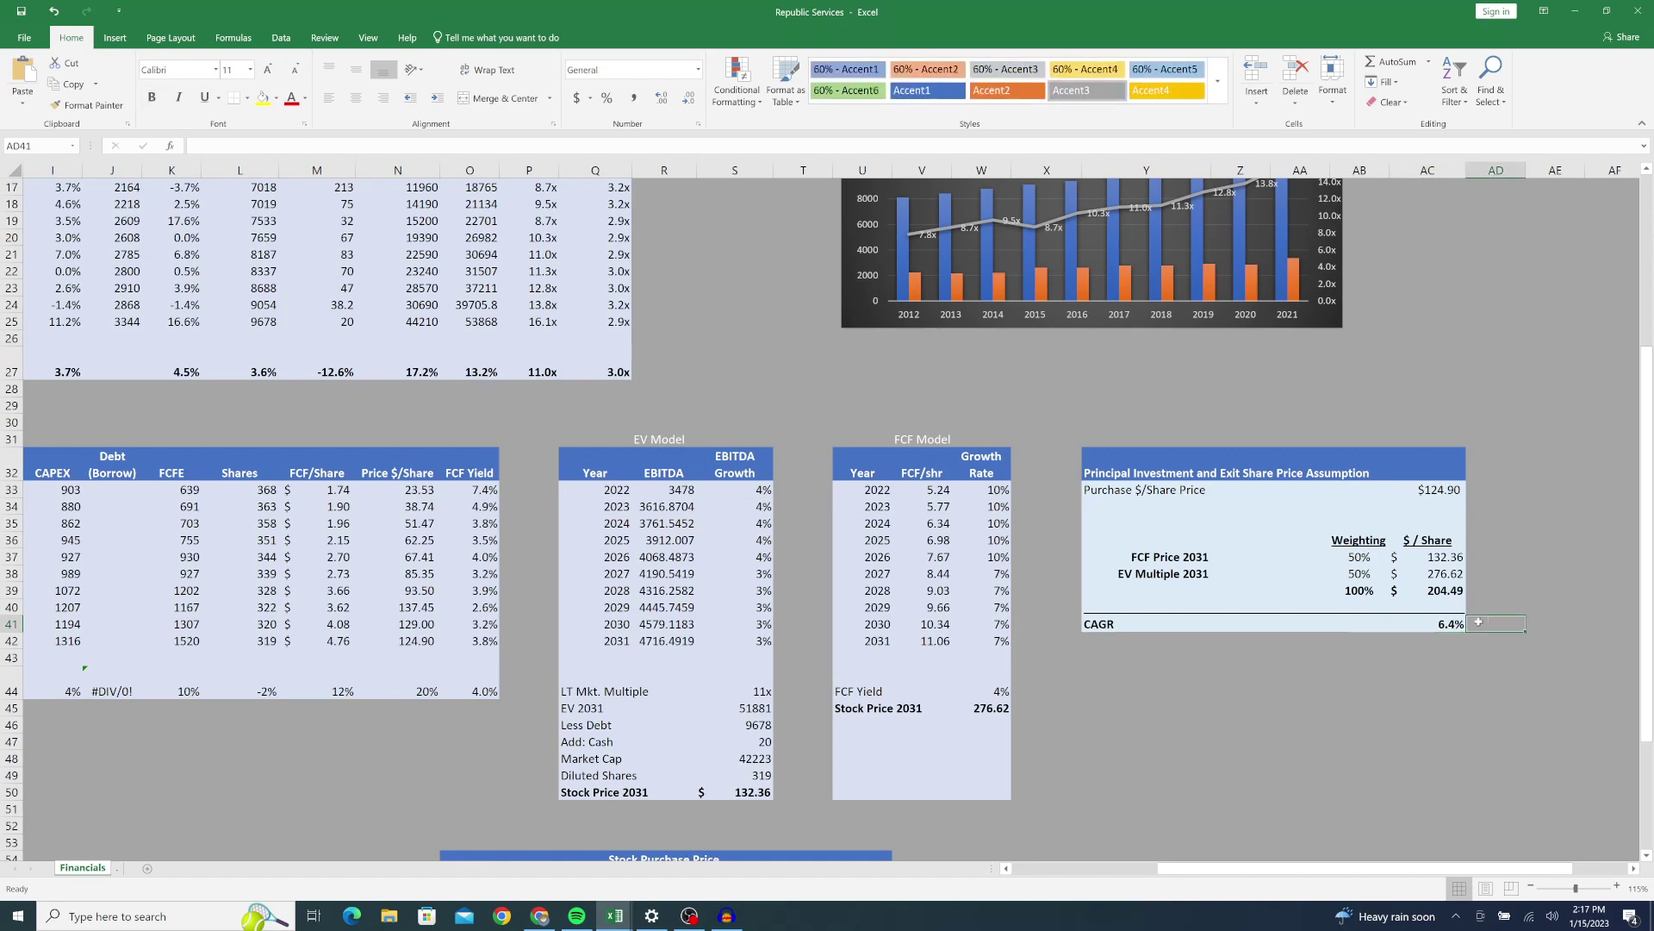
pyautogui.click(1419, 606)
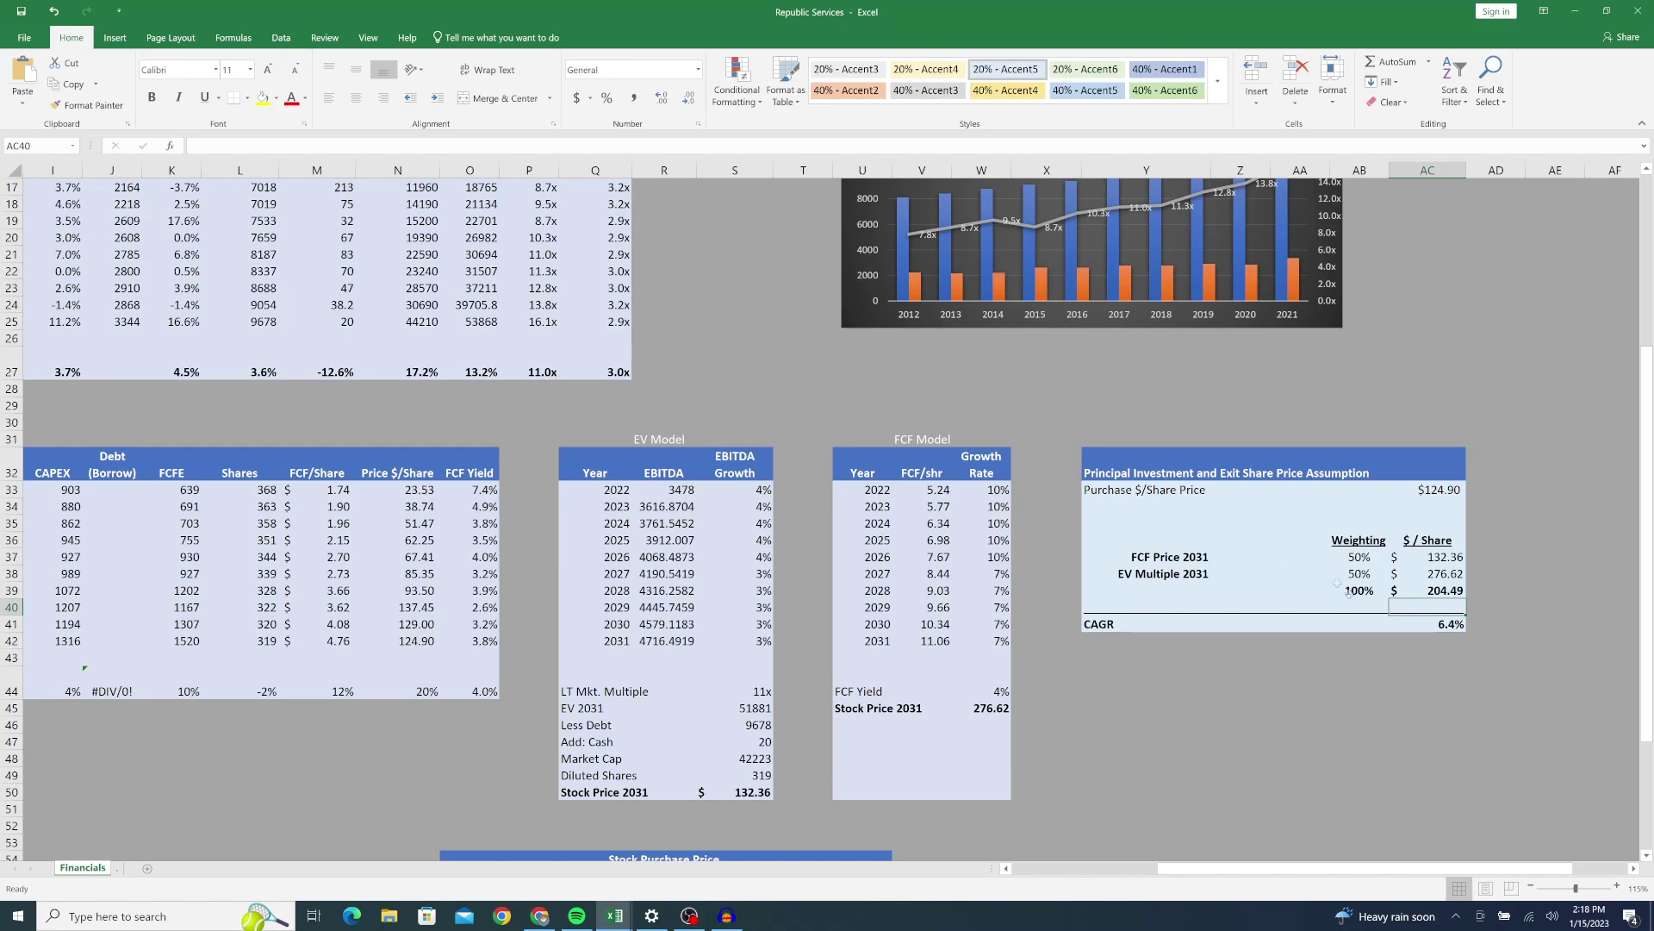
pyautogui.click(1444, 623)
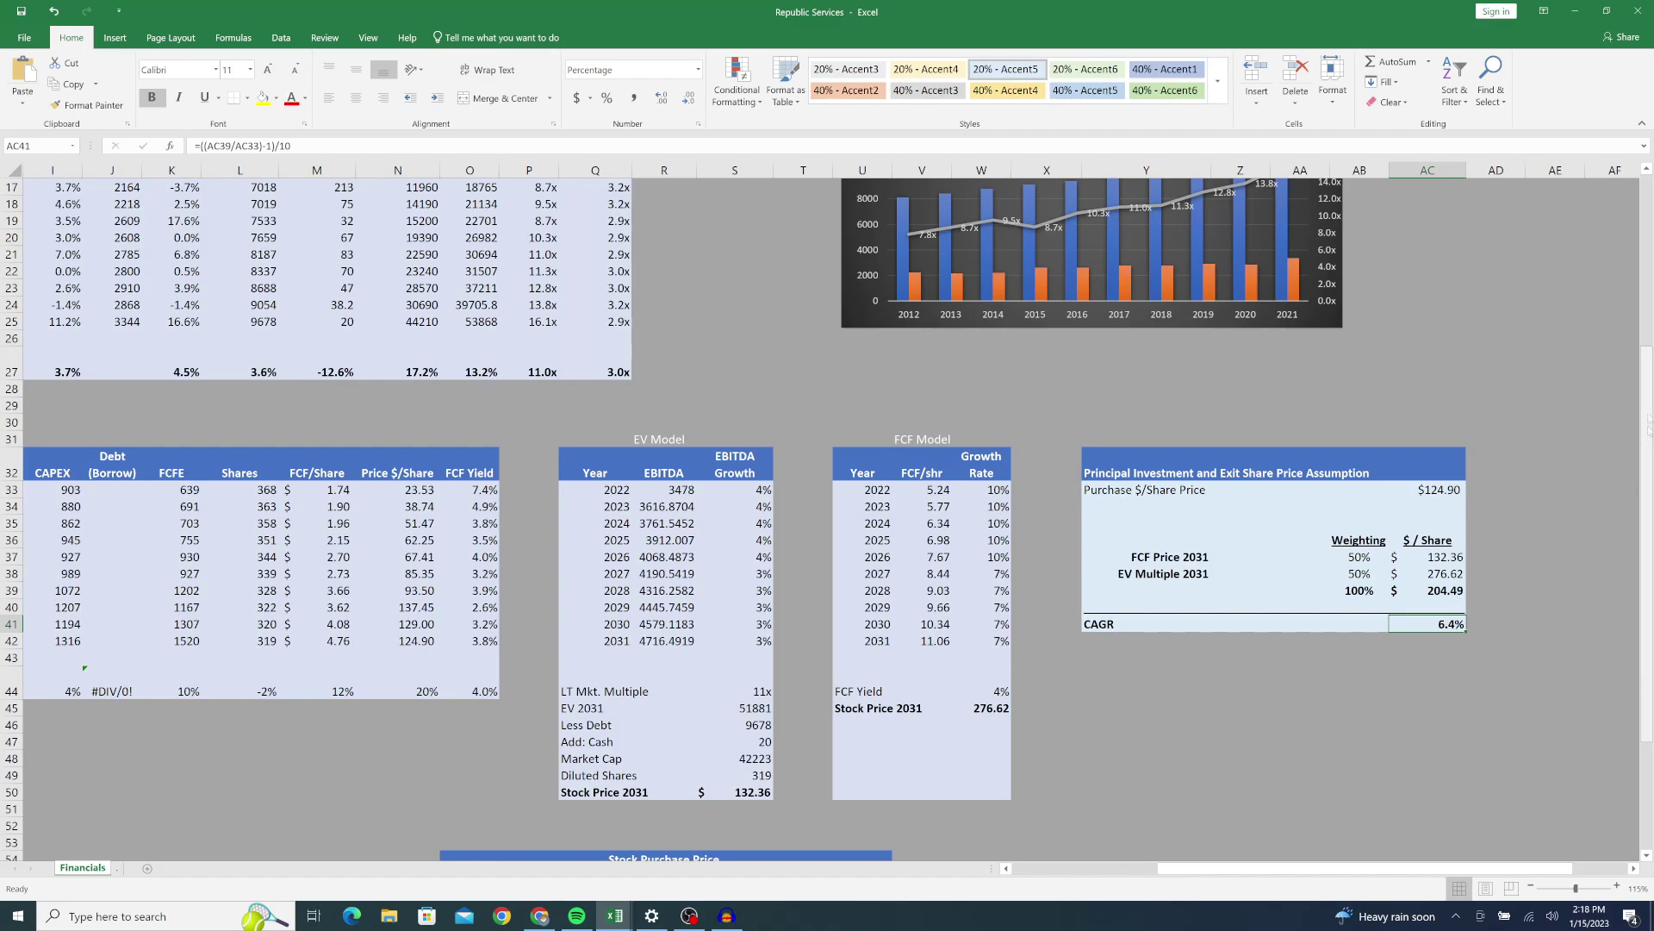
# Step: Switch to the Veolia workbook and arrange it side by side with the Republic Services workbook
pyautogui.moveTo(1646, 396)
pyautogui.mouseDown()
pyautogui.moveTo(1645, 418)
pyautogui.moveTo(1643, 371)
pyautogui.mouseUp()
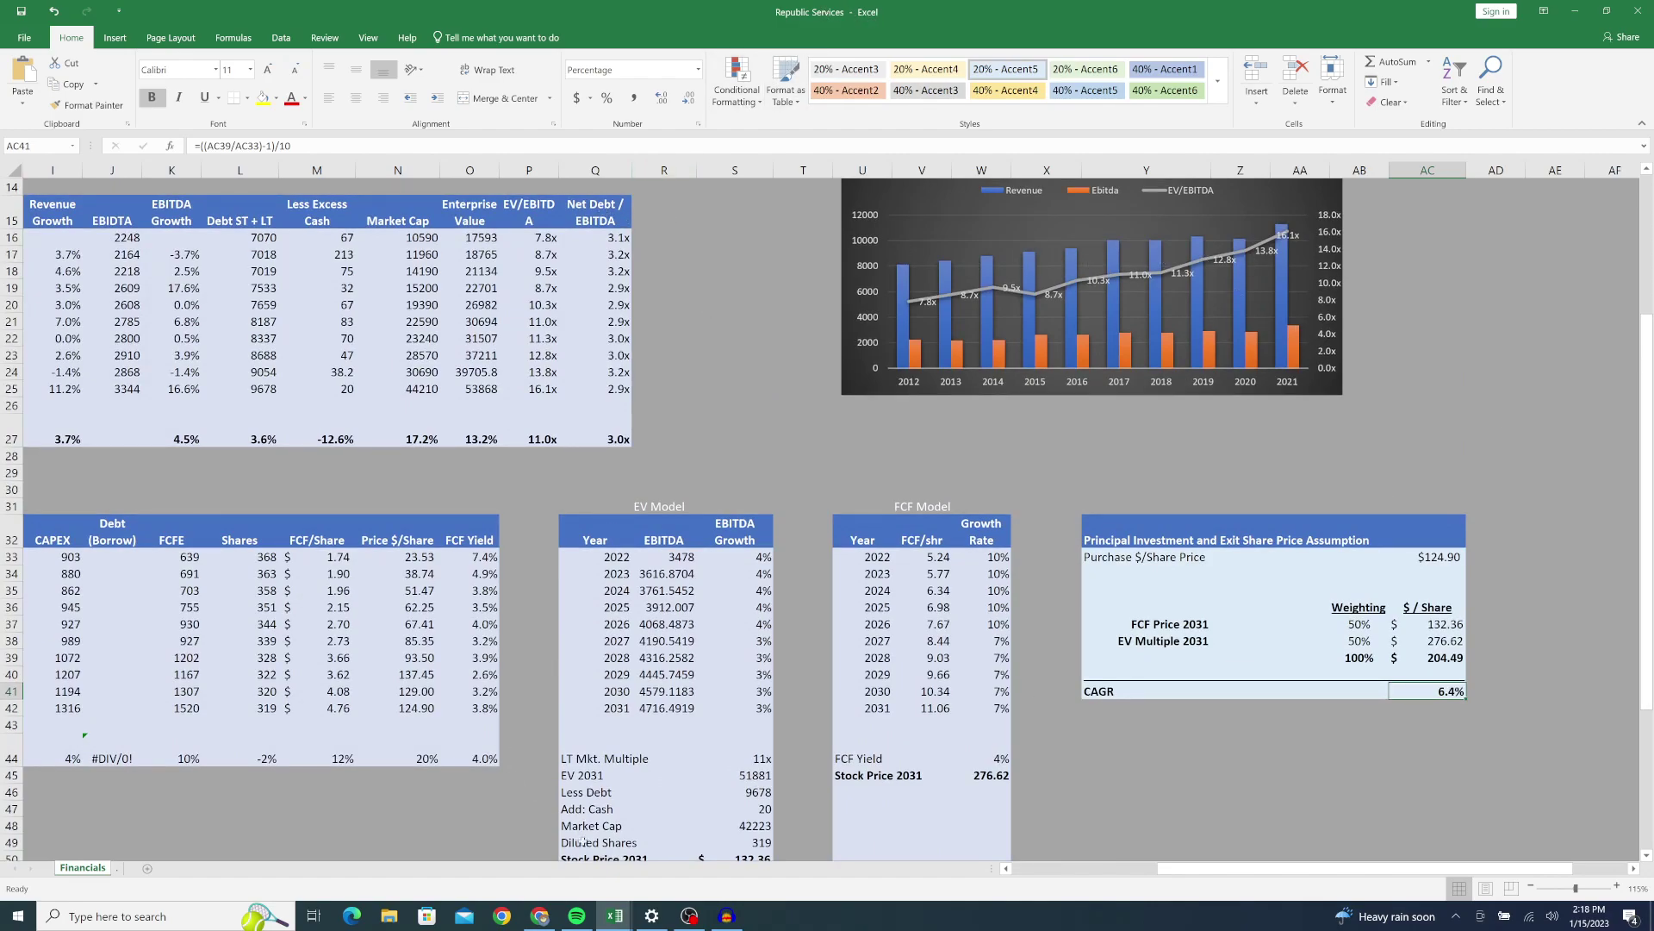
pyautogui.moveTo(615, 915)
pyautogui.click(697, 848)
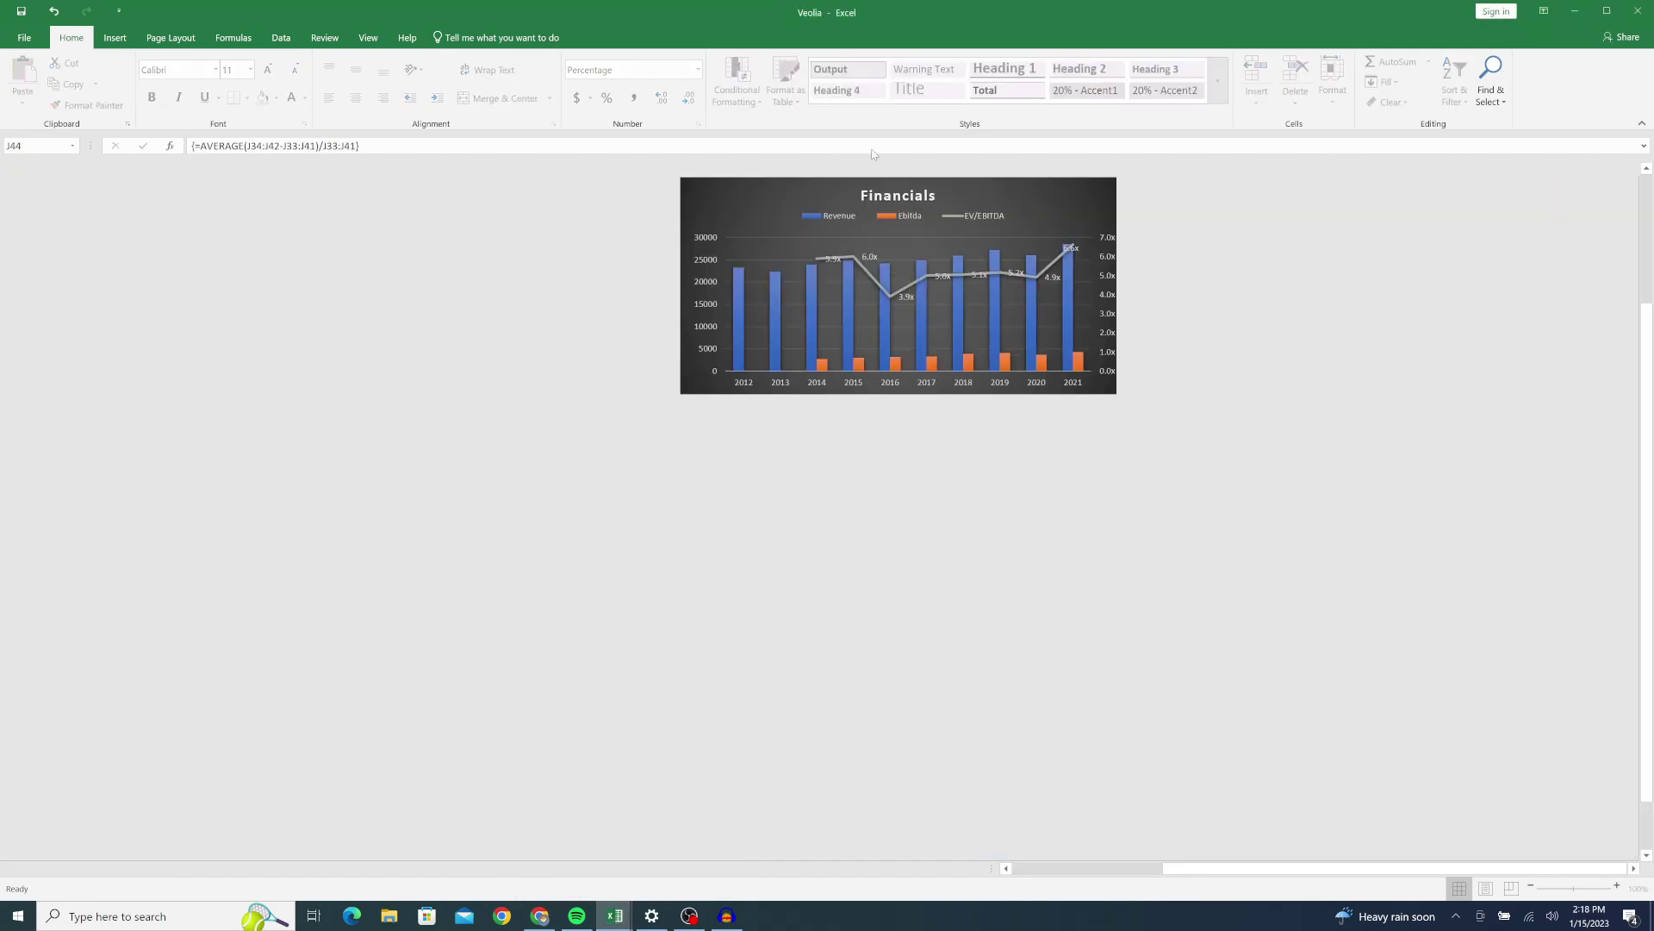
pyautogui.moveTo(814, 14); pyautogui.dragTo(1650, 319)
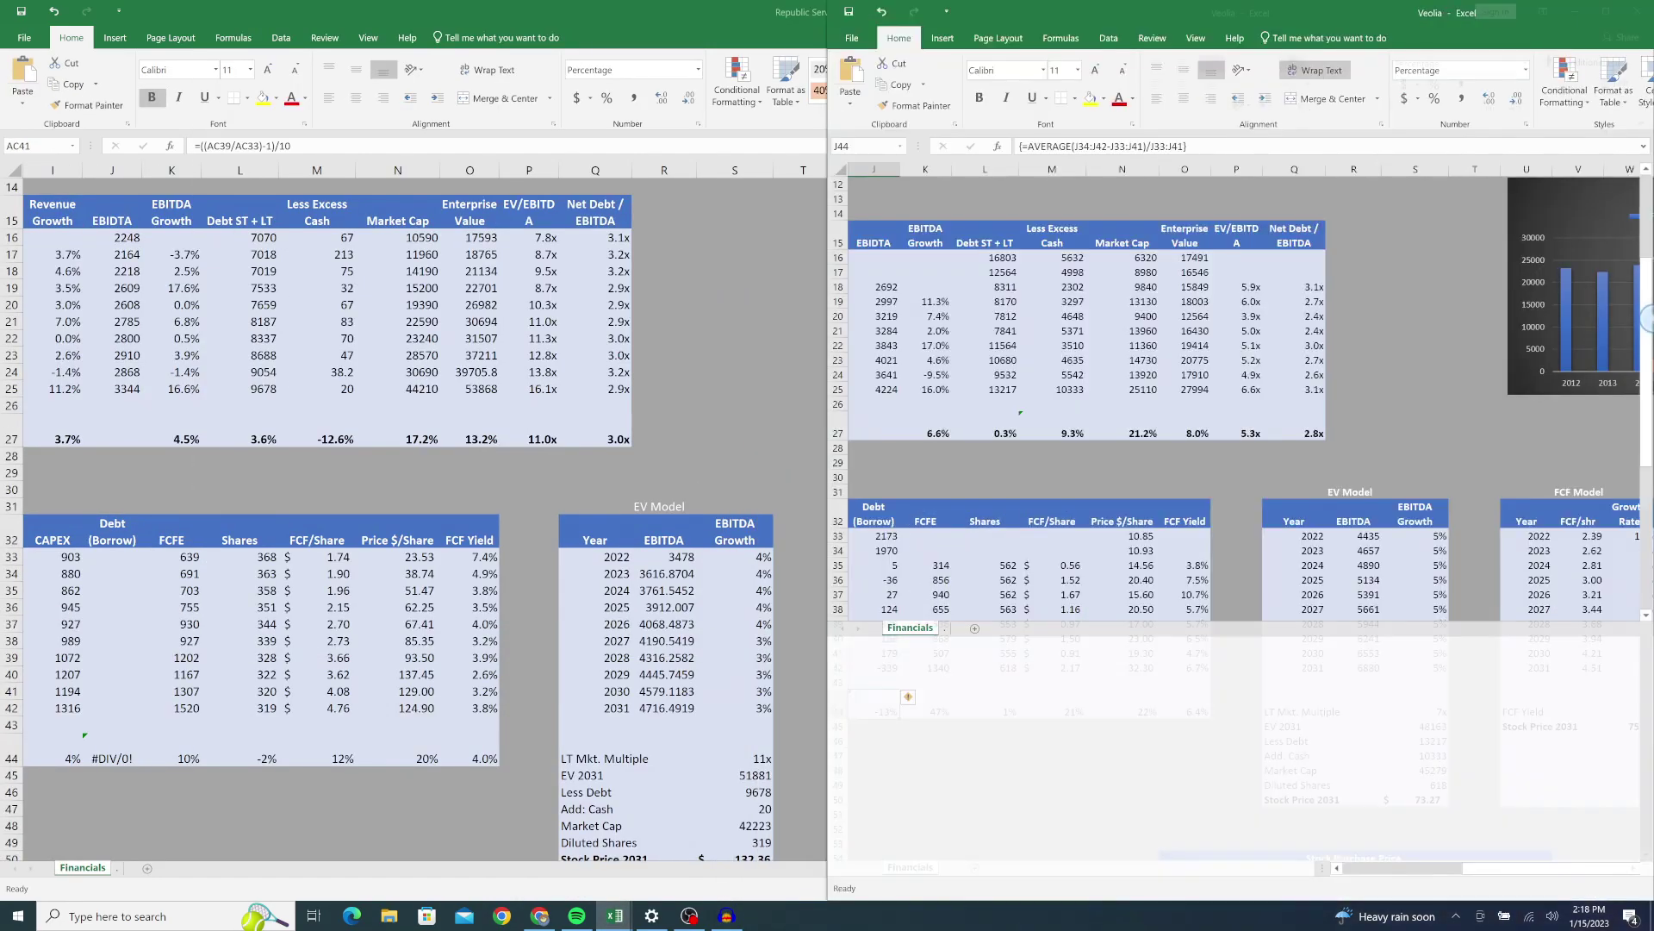
pyautogui.click(237, 255)
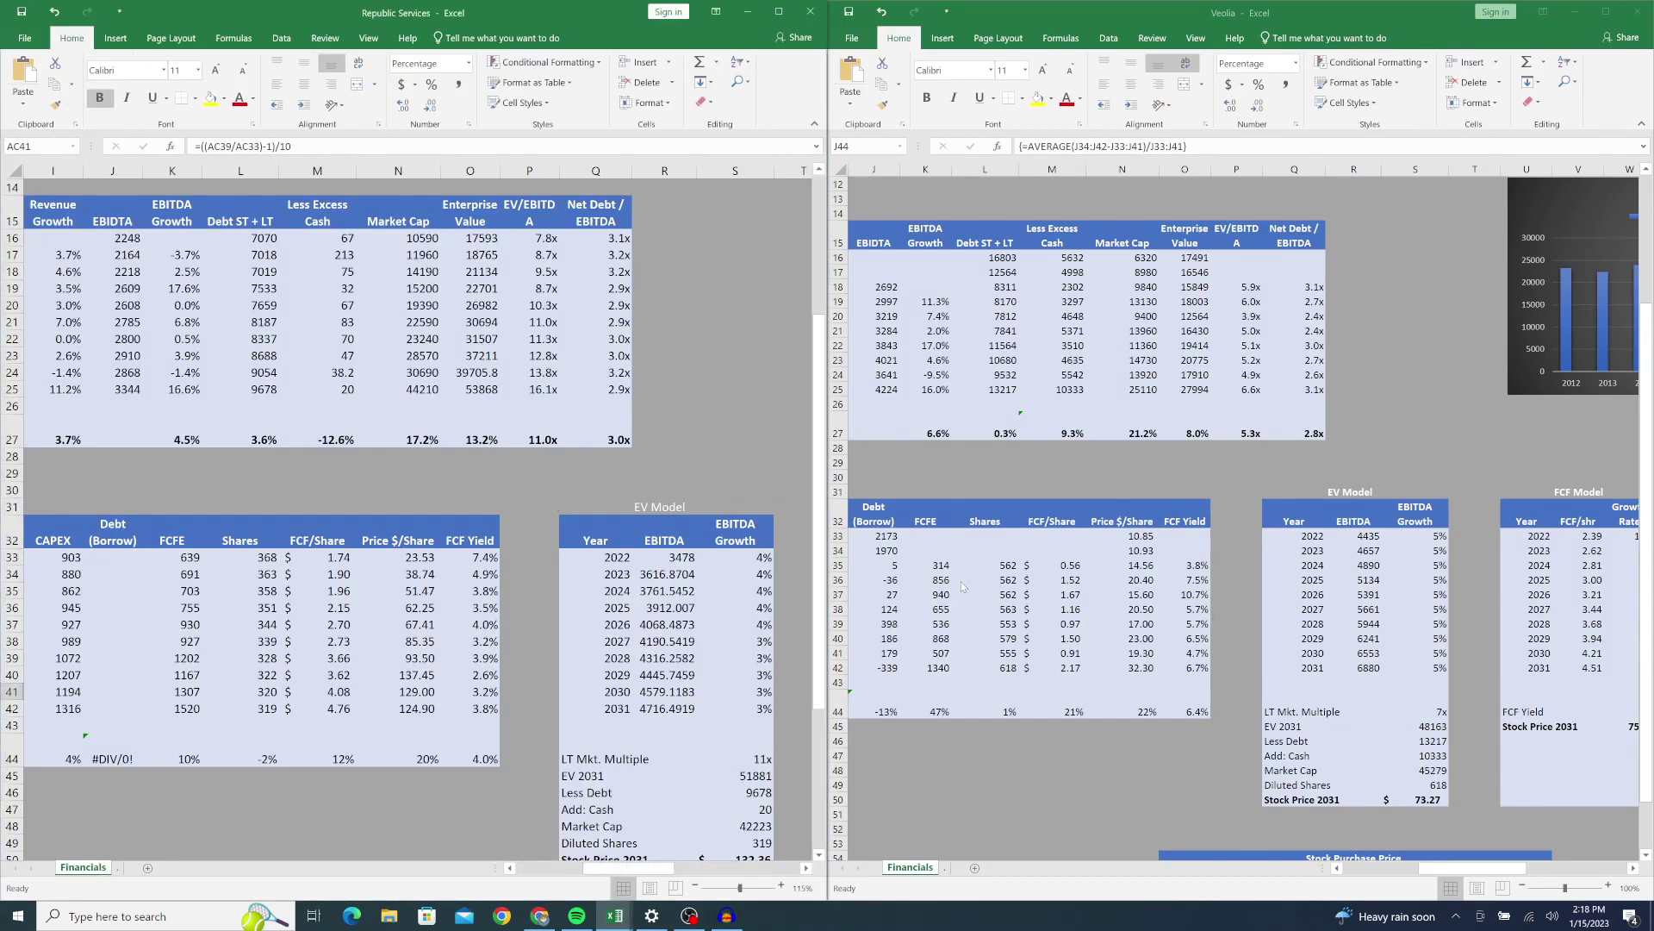
# Step: Compare the historical EV/EBITDA multiples of Republic Services and Veolia, including the 2021 values, across the two workbooks
pyautogui.click(875, 706)
pyautogui.hscroll(-3, 1243, 512)
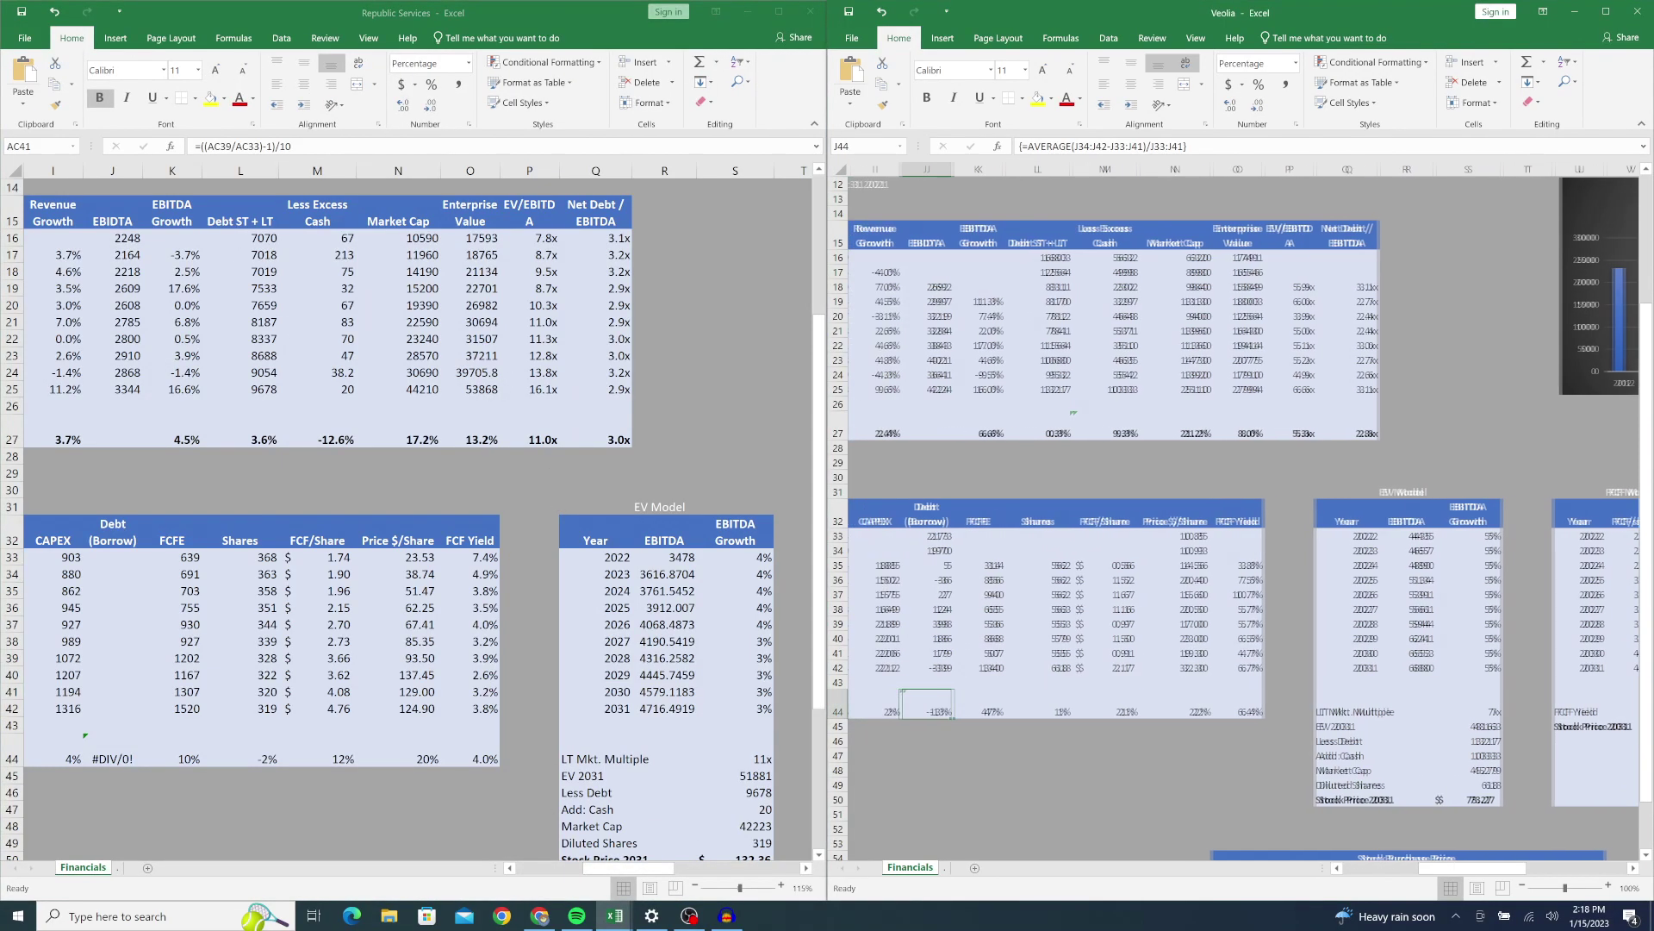
pyautogui.hotkey('alt', 'Tab')
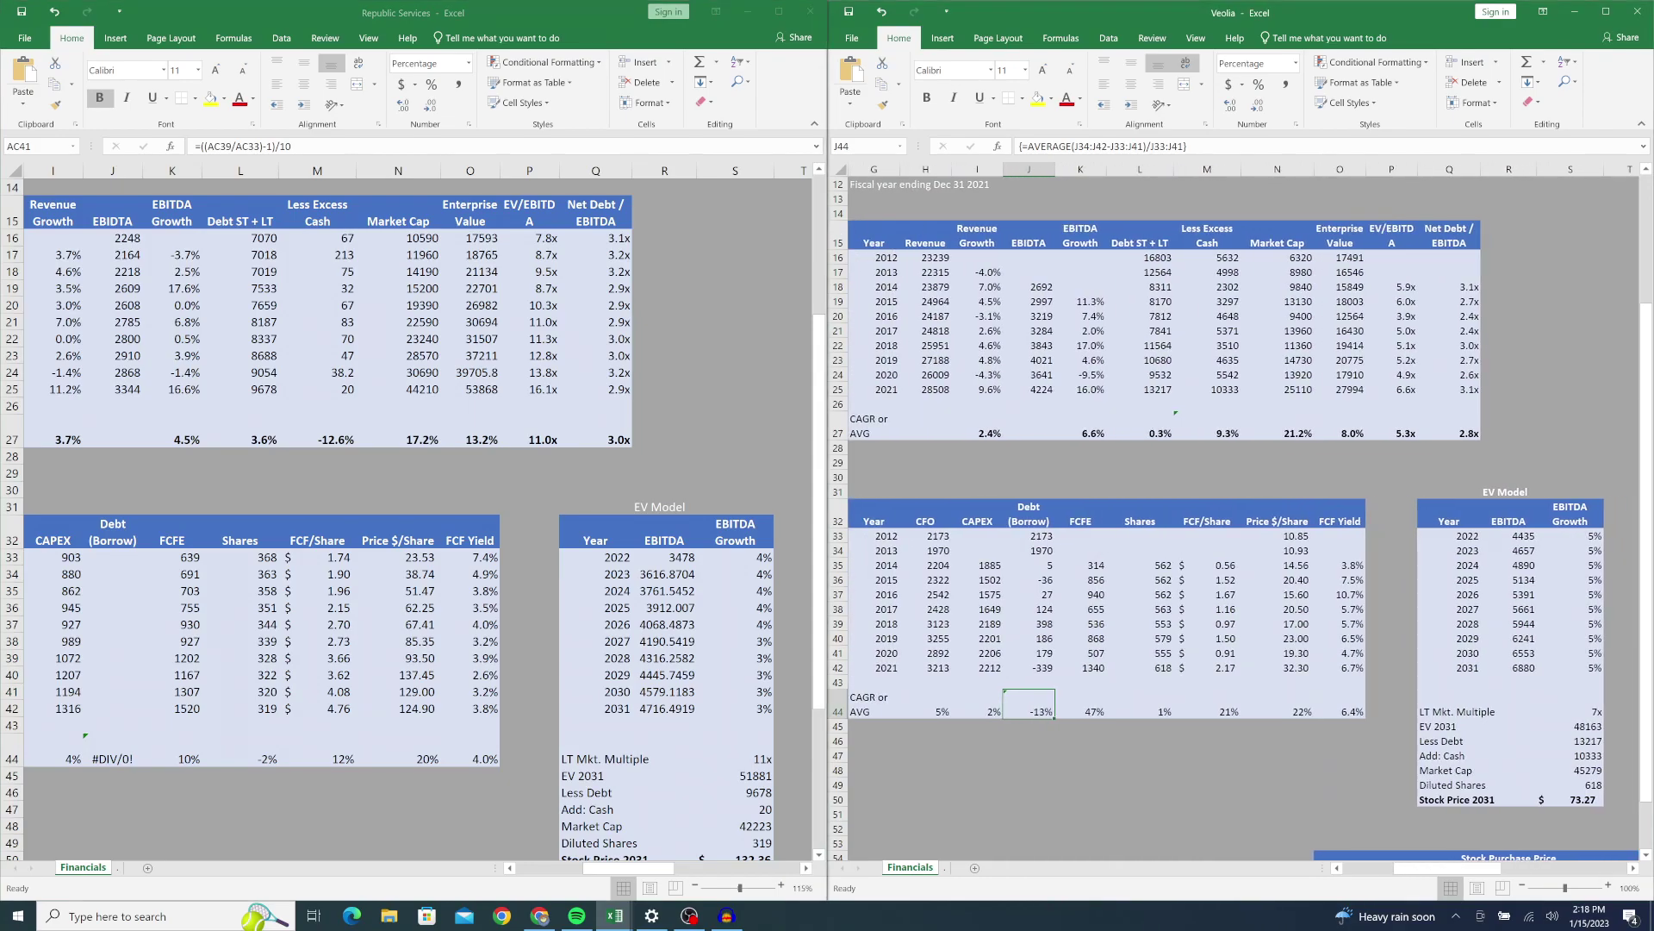
pyautogui.hscroll(-2, 413, 513)
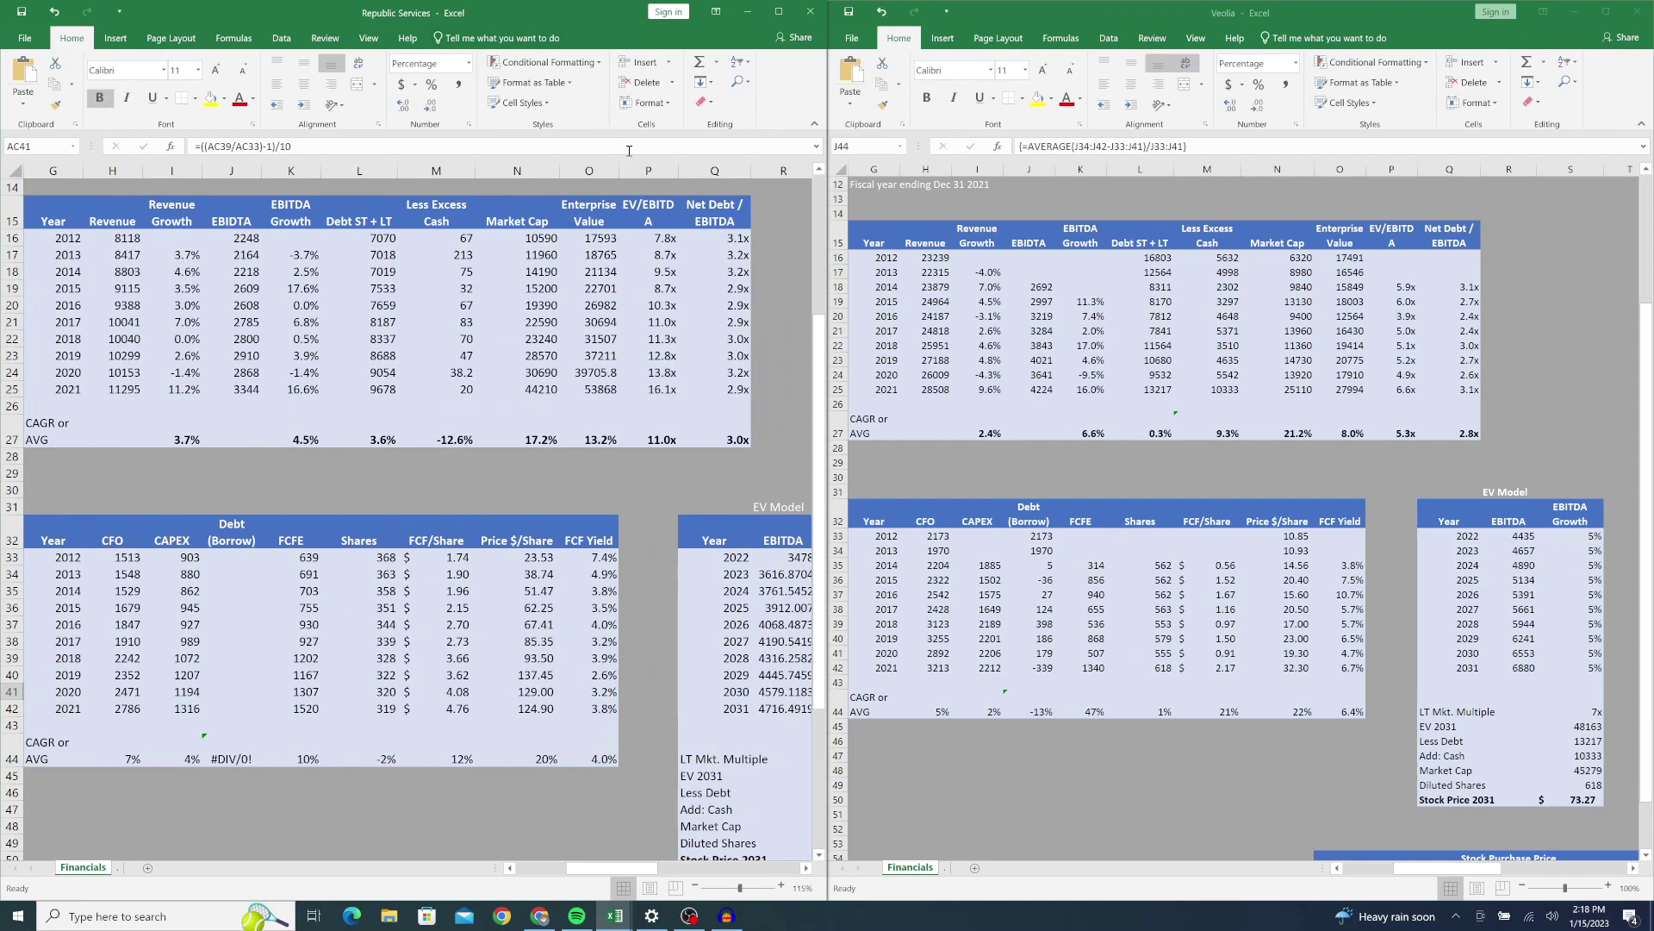
pyautogui.click(658, 237)
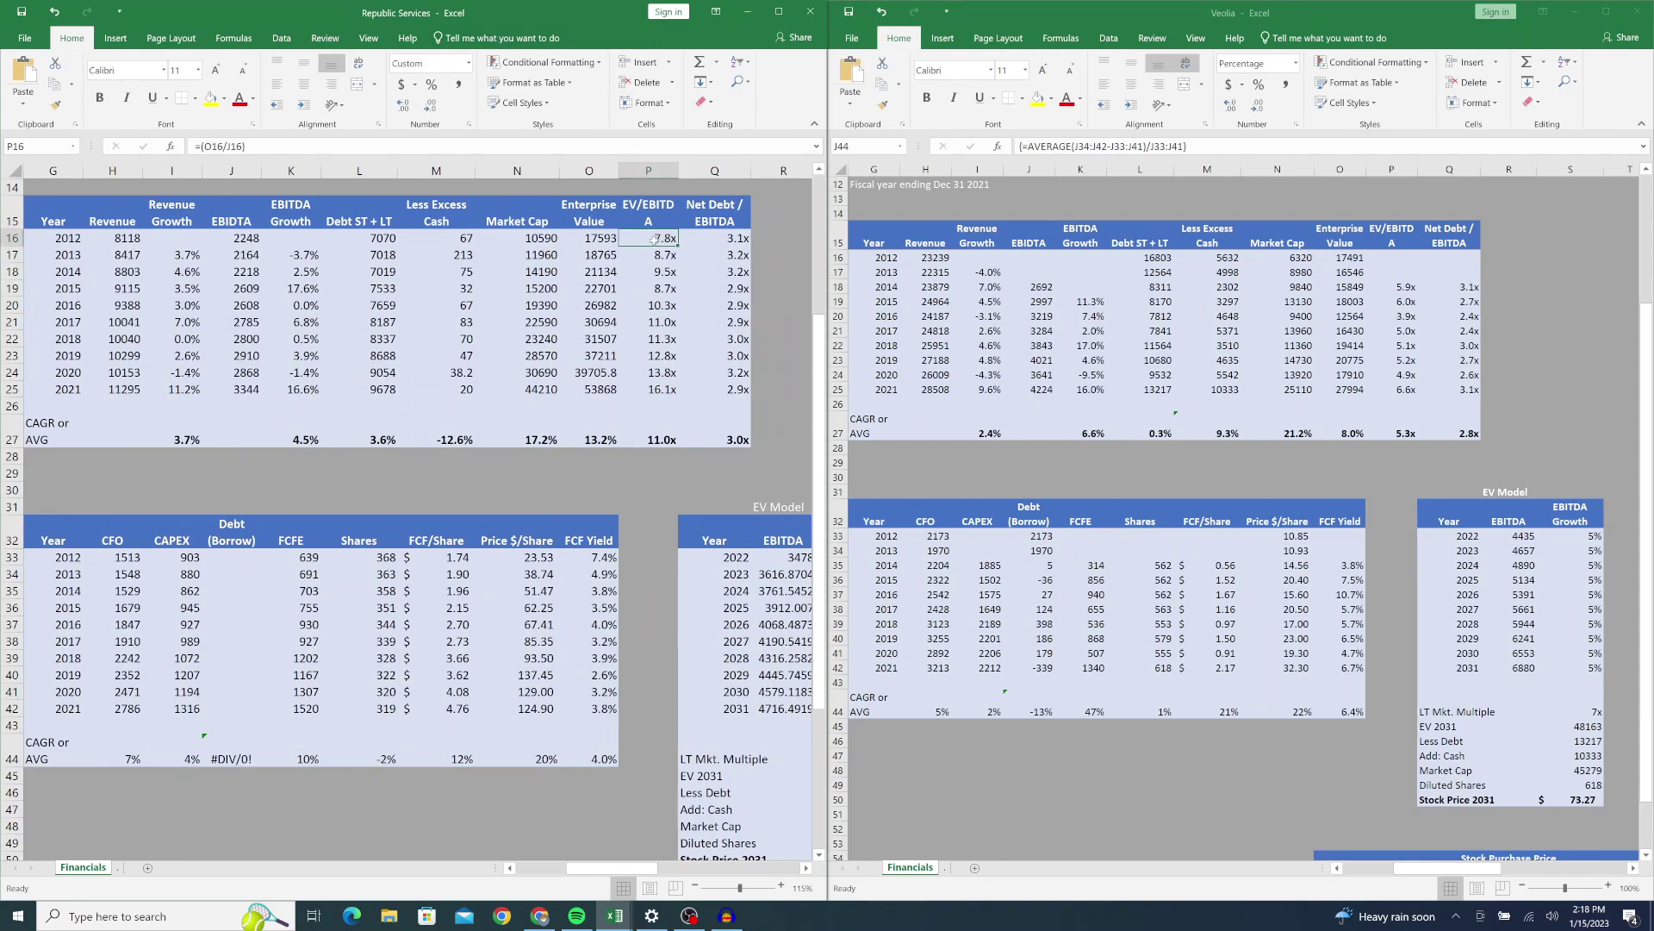
pyautogui.click(662, 390)
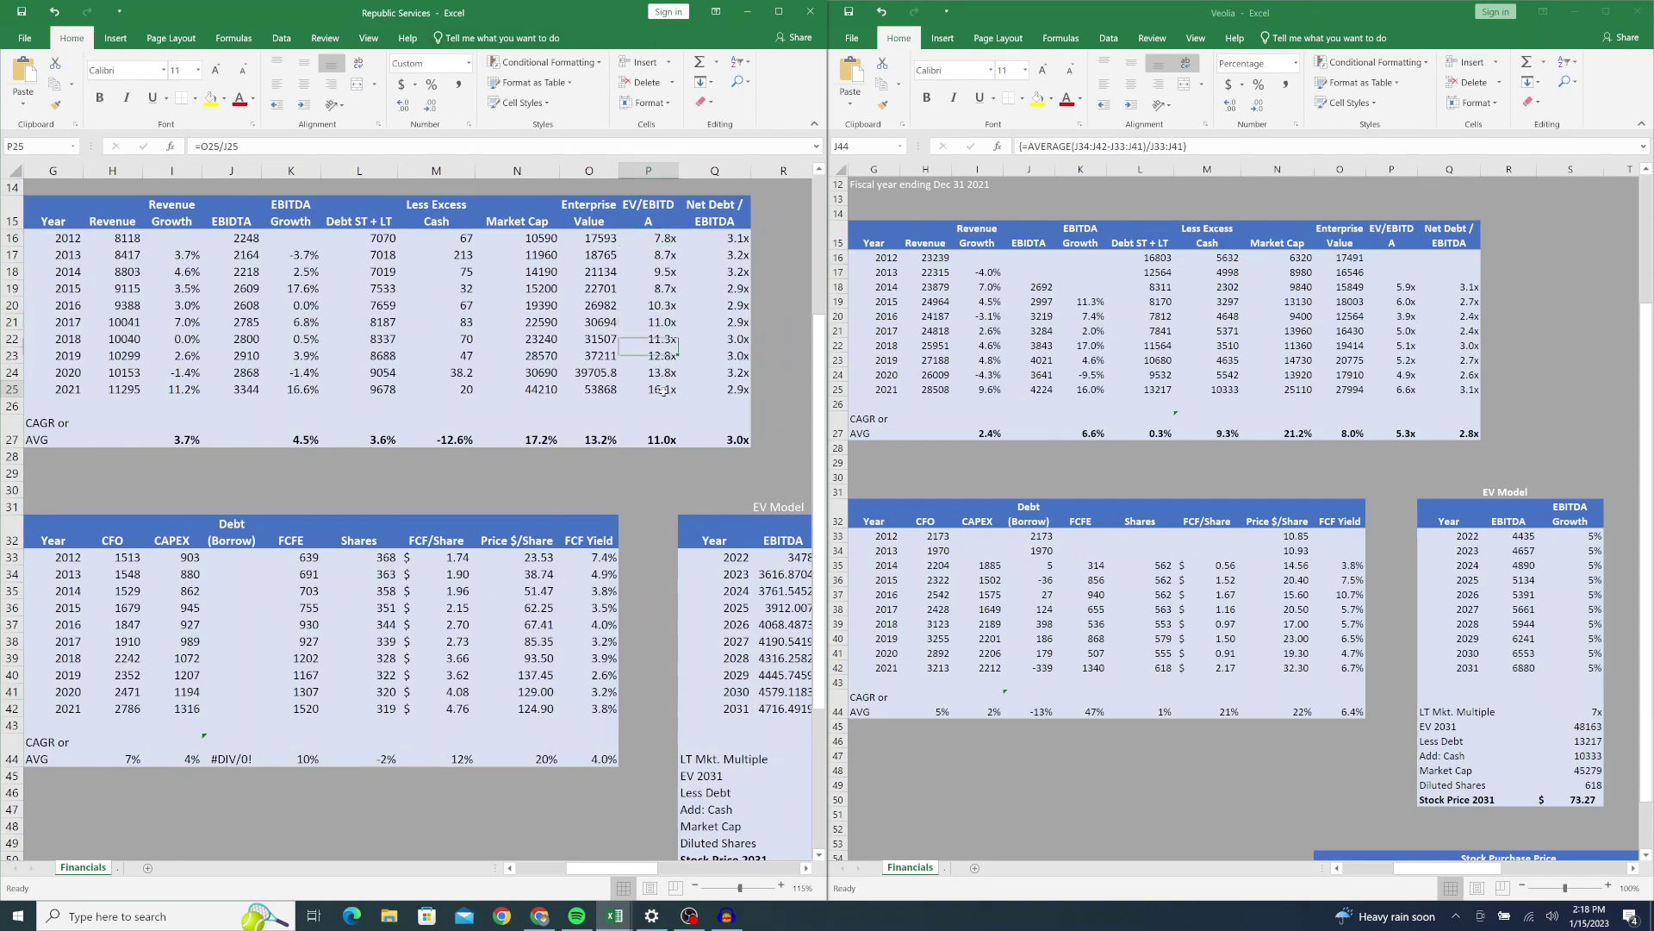
pyautogui.click(1407, 382)
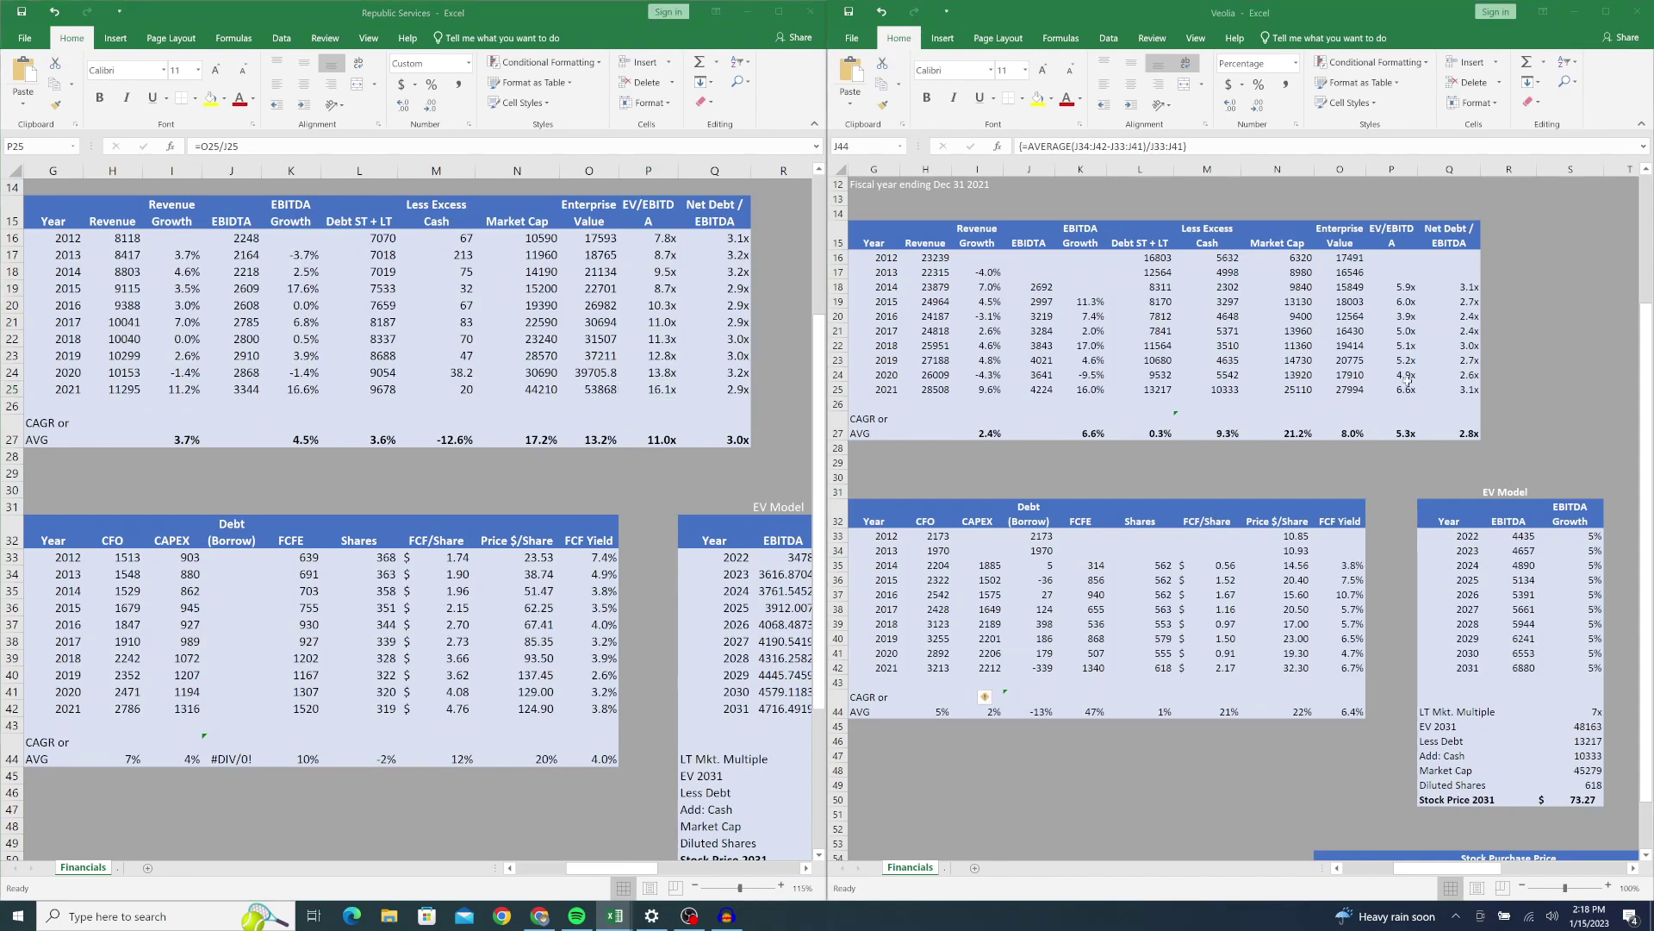
pyautogui.click(1404, 316)
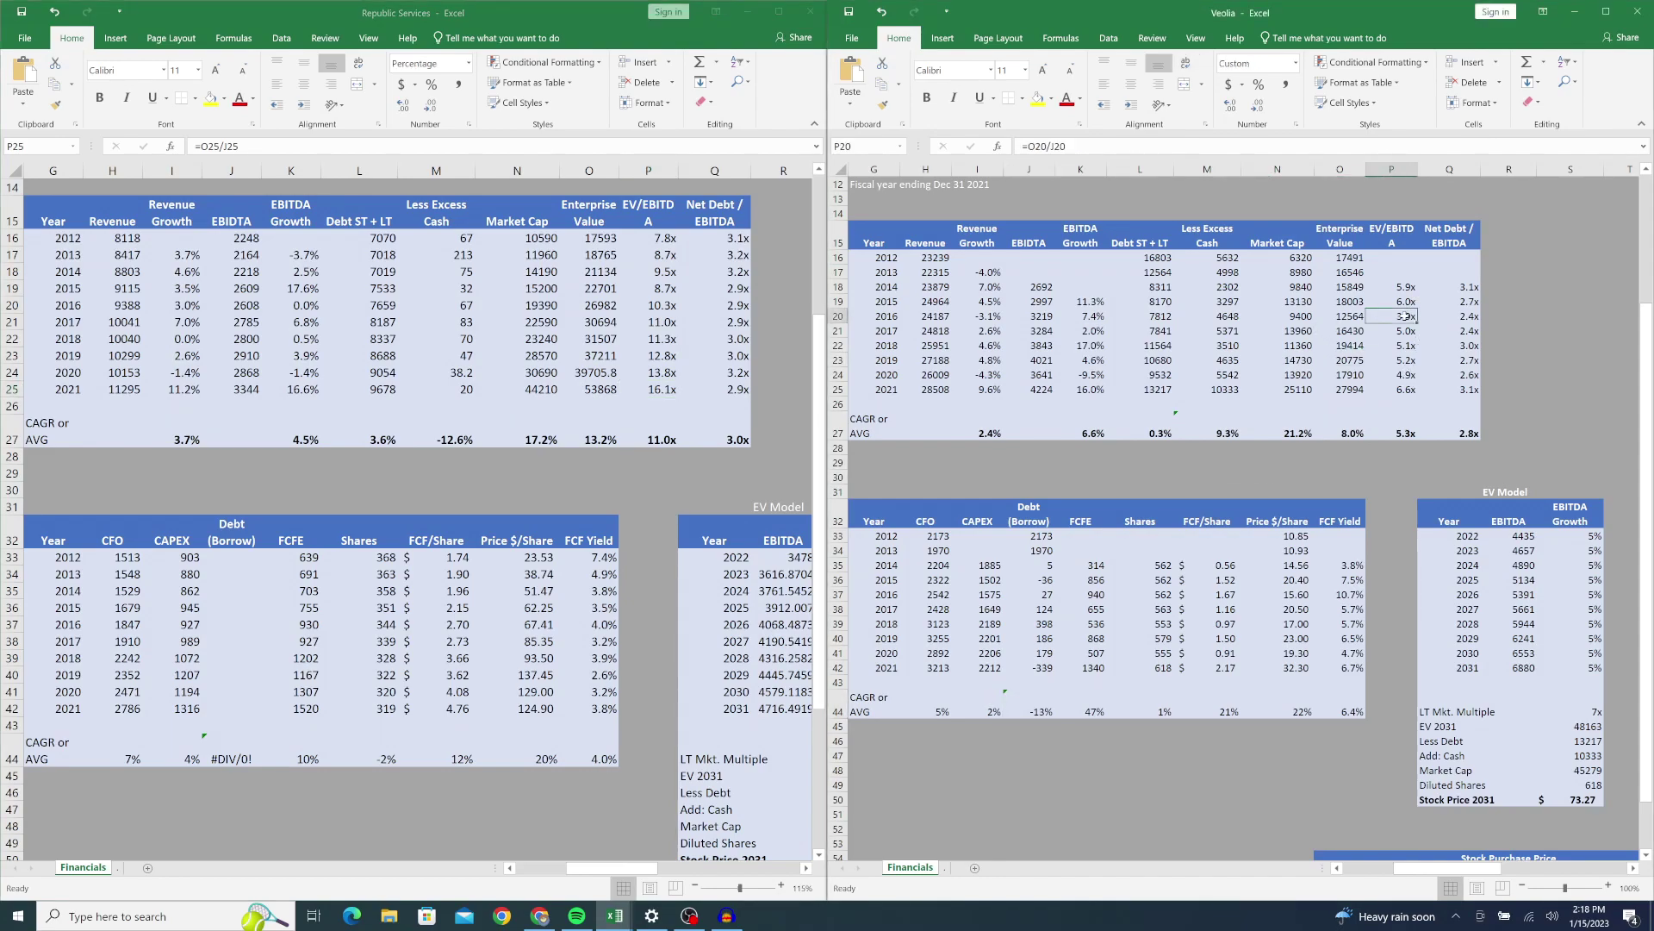
pyautogui.click(1408, 389)
# Step: Compare Veolia's historical Net Debt / EBITDA ratios with those of Republic Services
pyautogui.click(1509, 363)
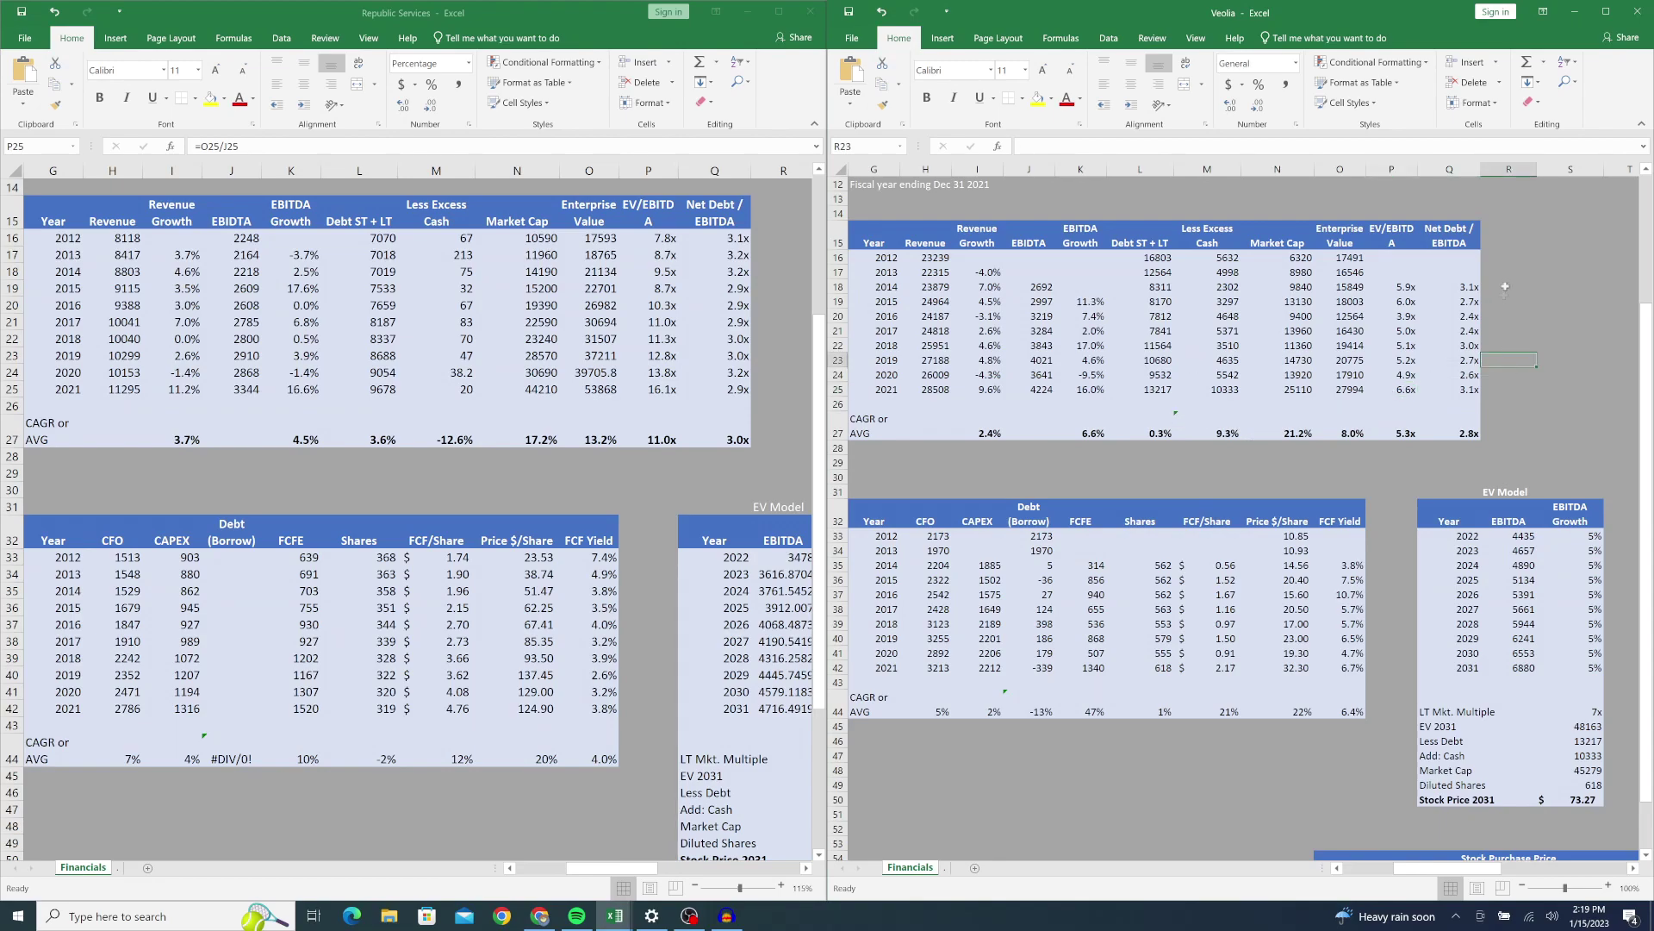
pyautogui.click(1508, 330)
pyautogui.click(1508, 426)
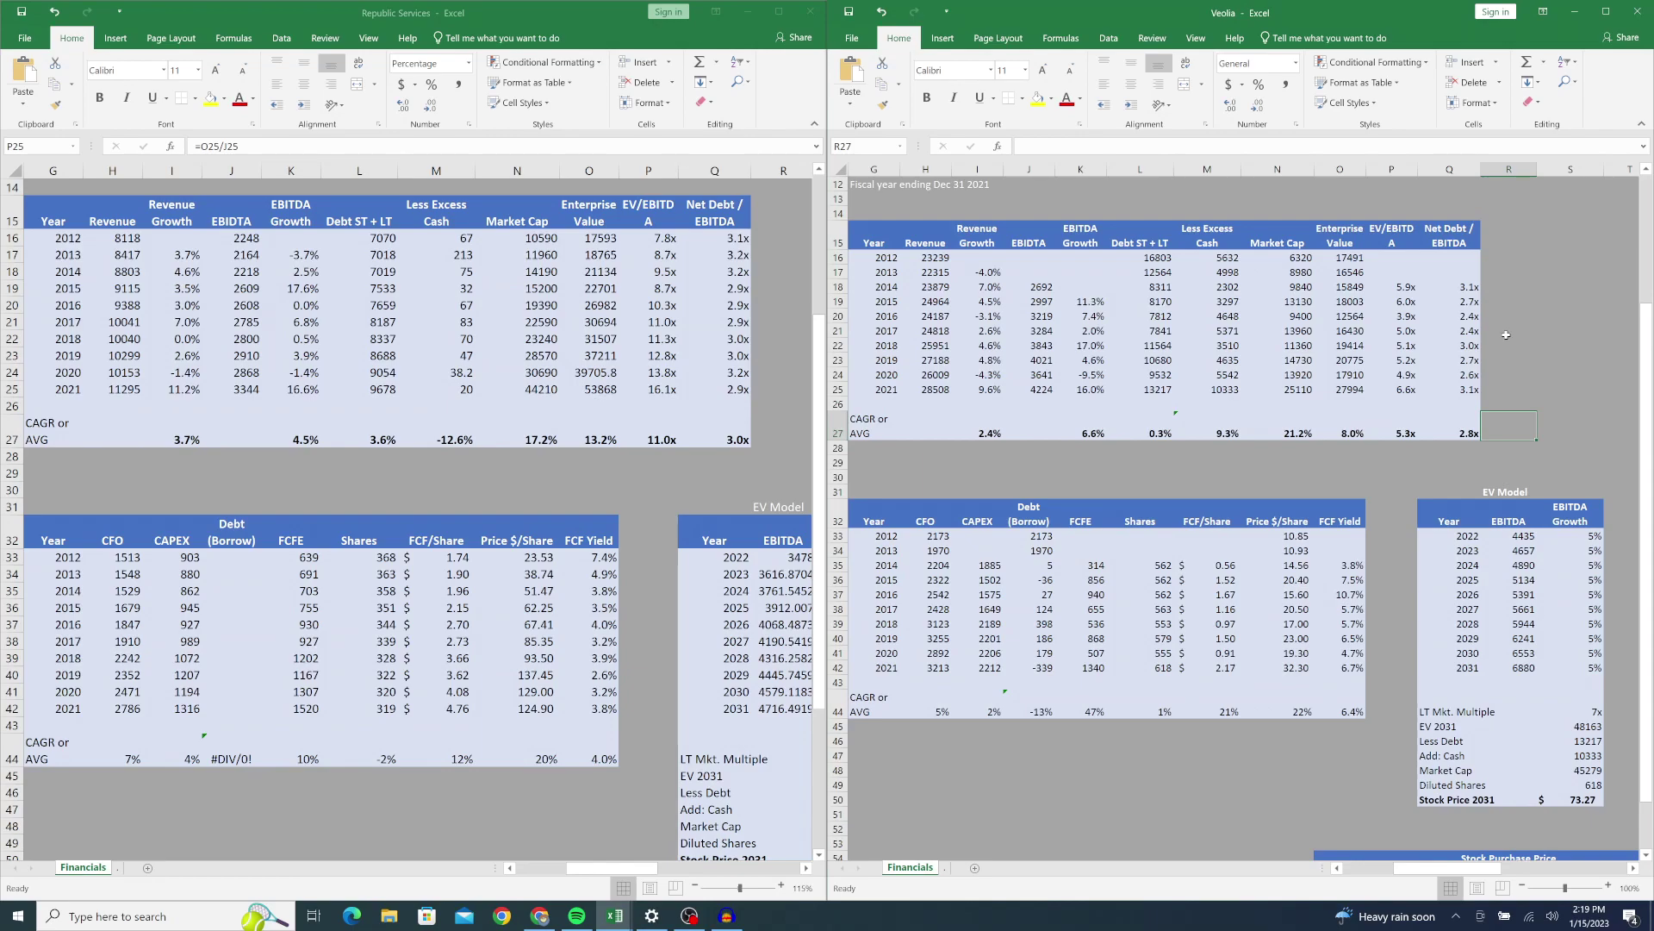
pyautogui.click(769, 351)
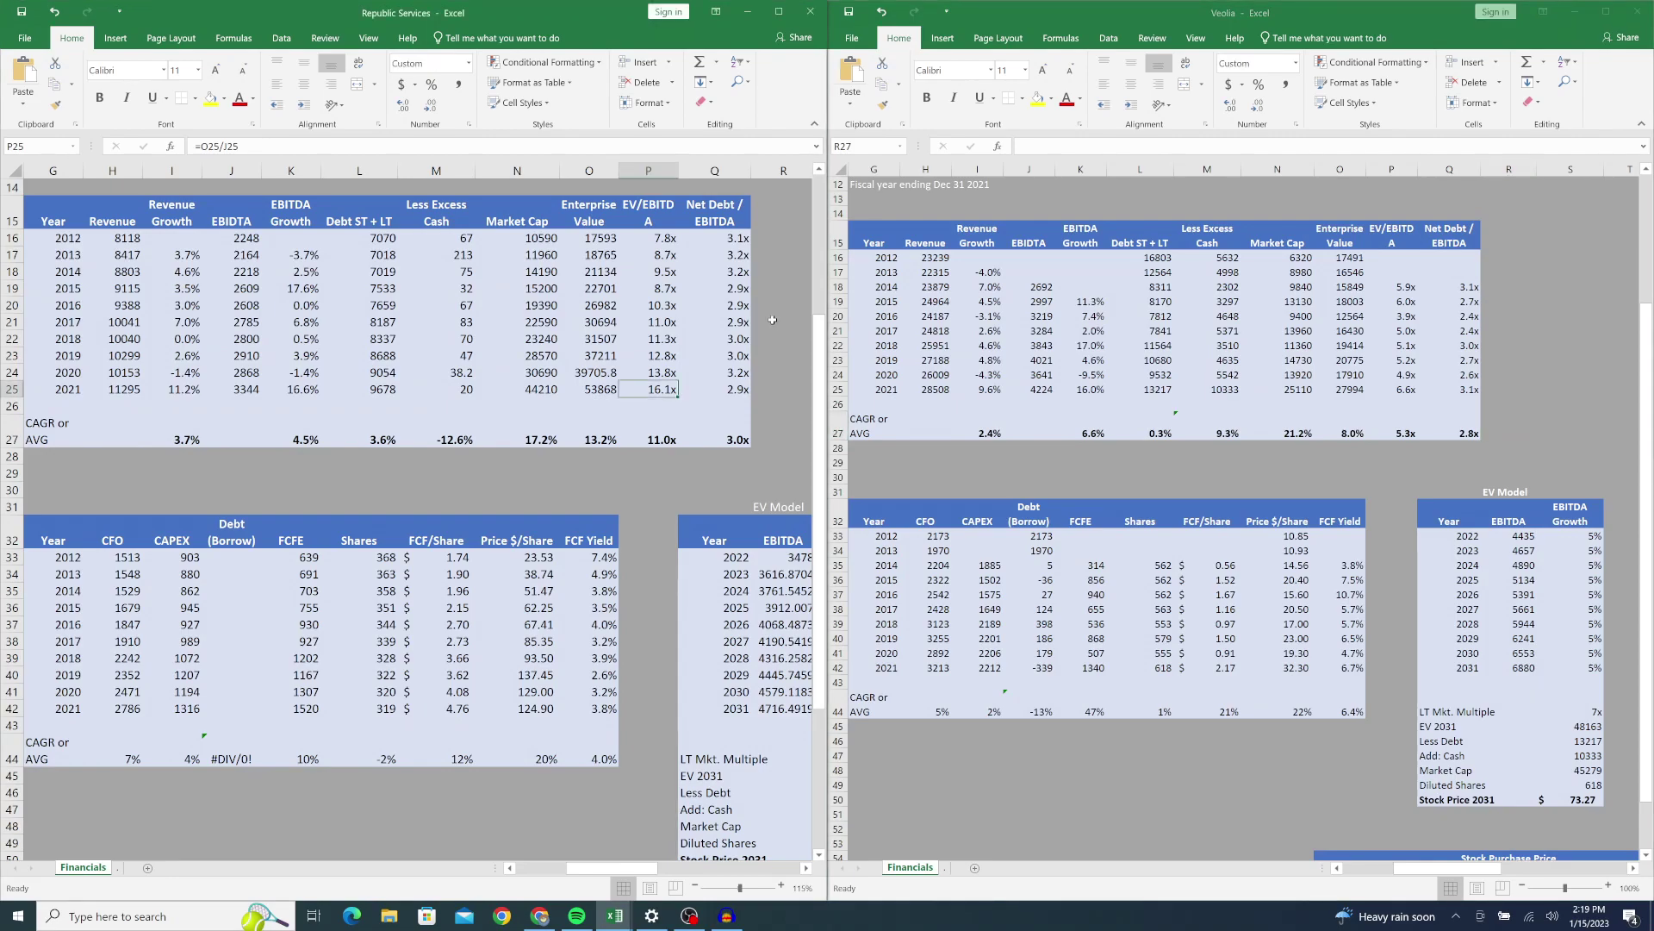
pyautogui.click(772, 321)
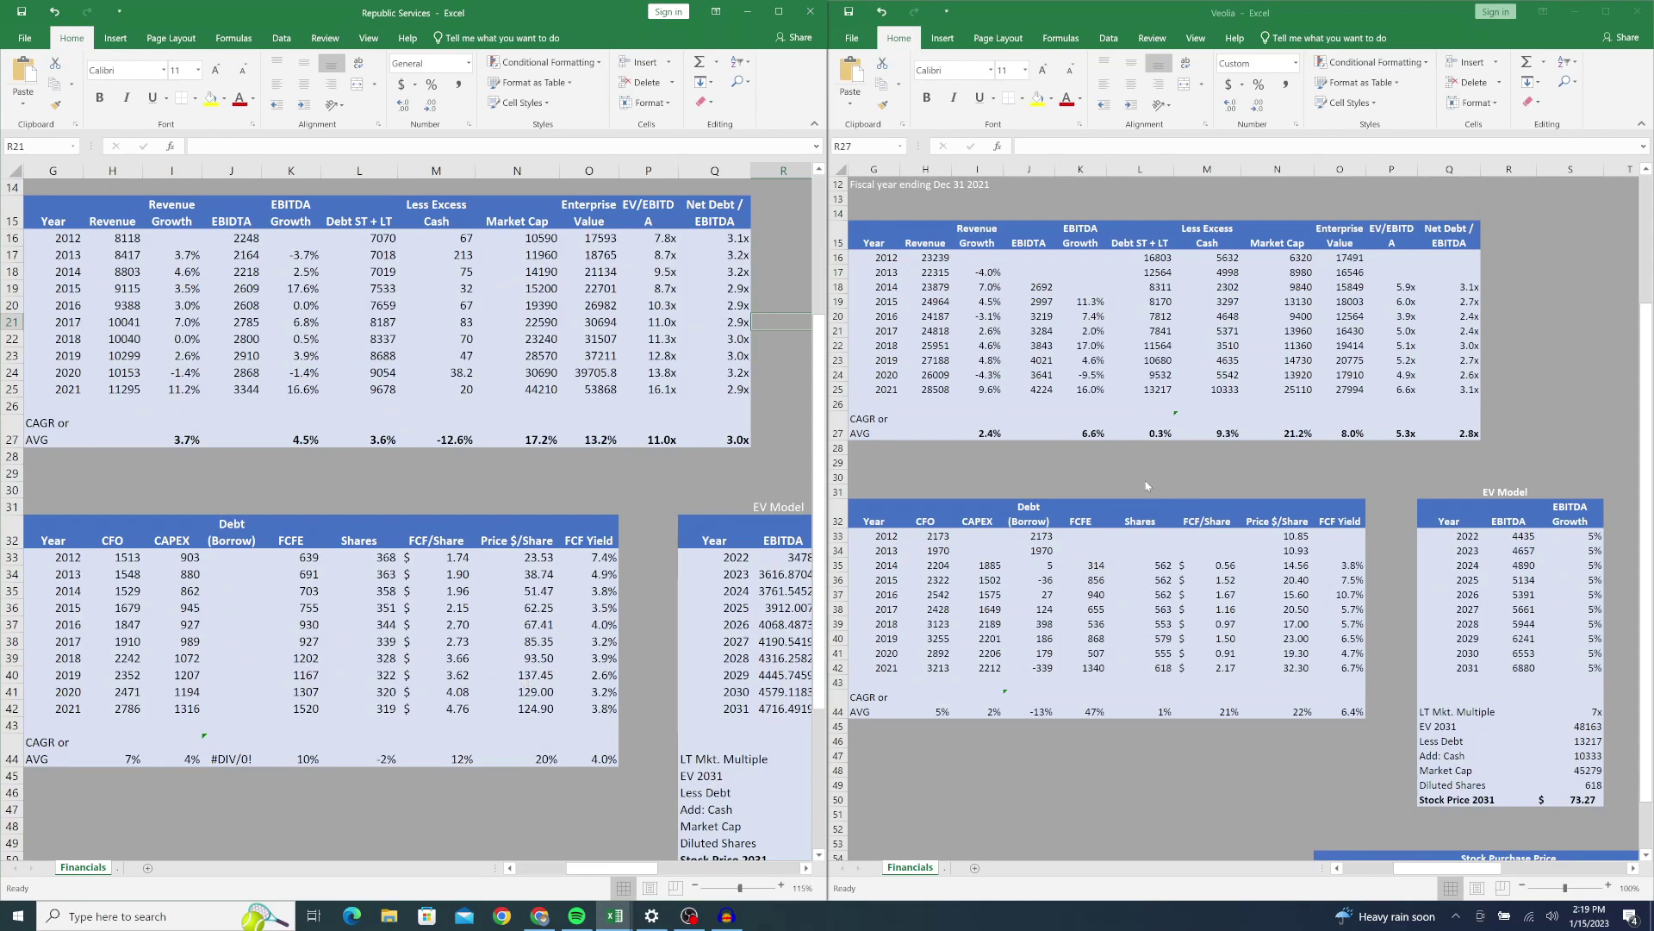
pyautogui.click(1510, 302)
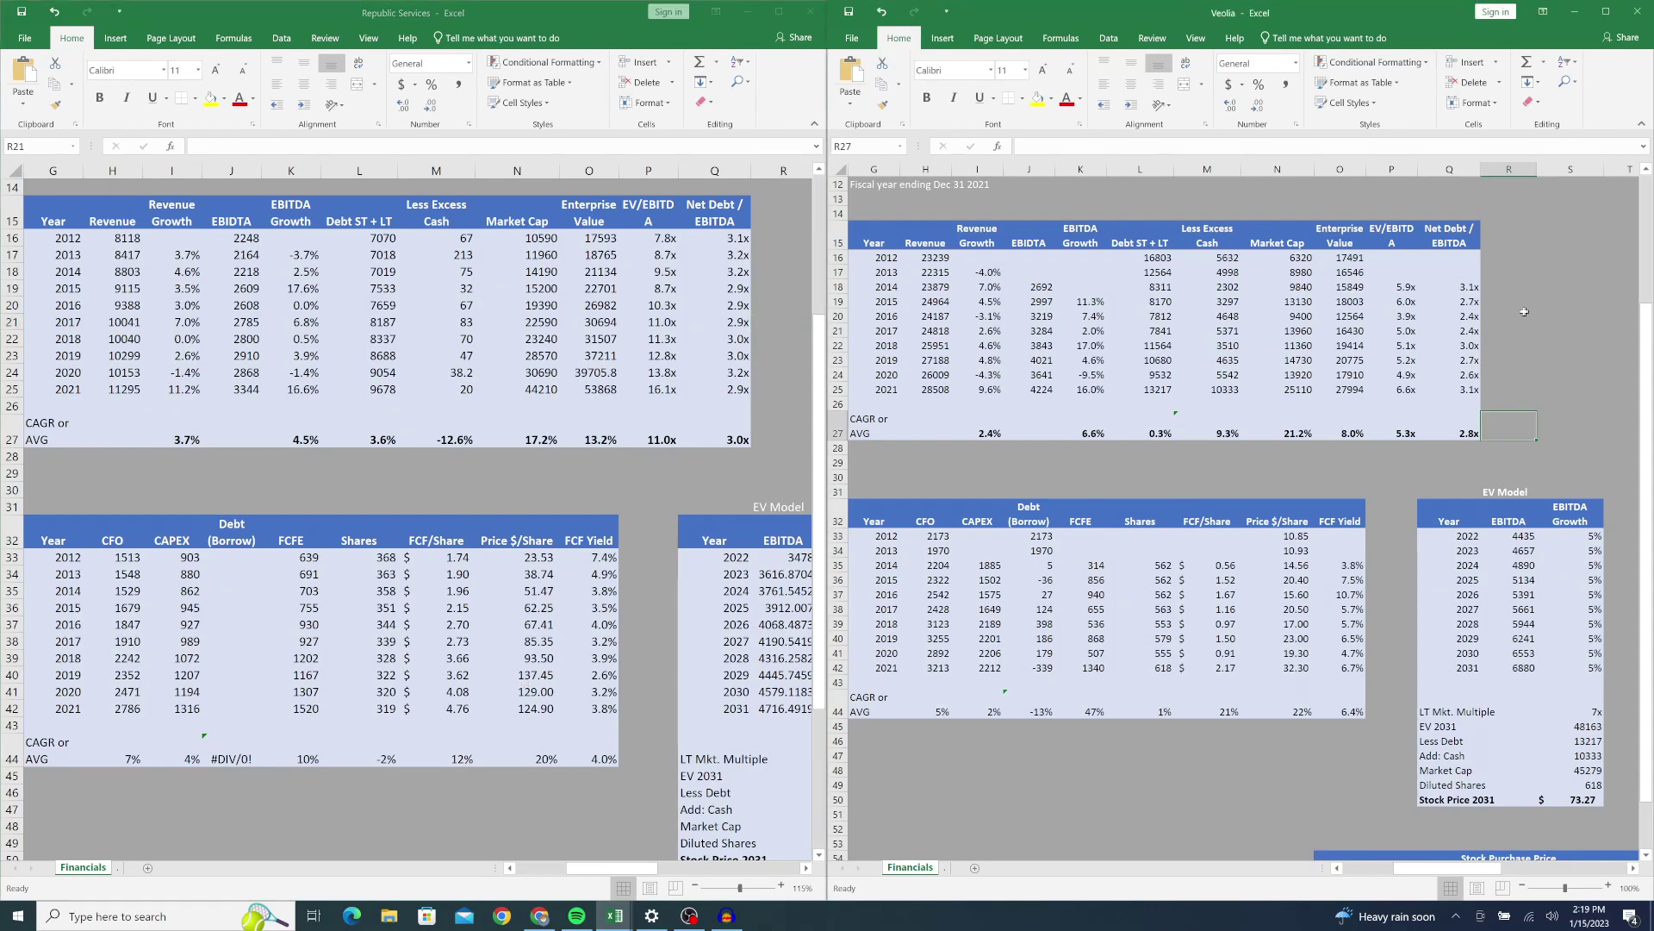
pyautogui.press('Down')
pyautogui.press('Down')
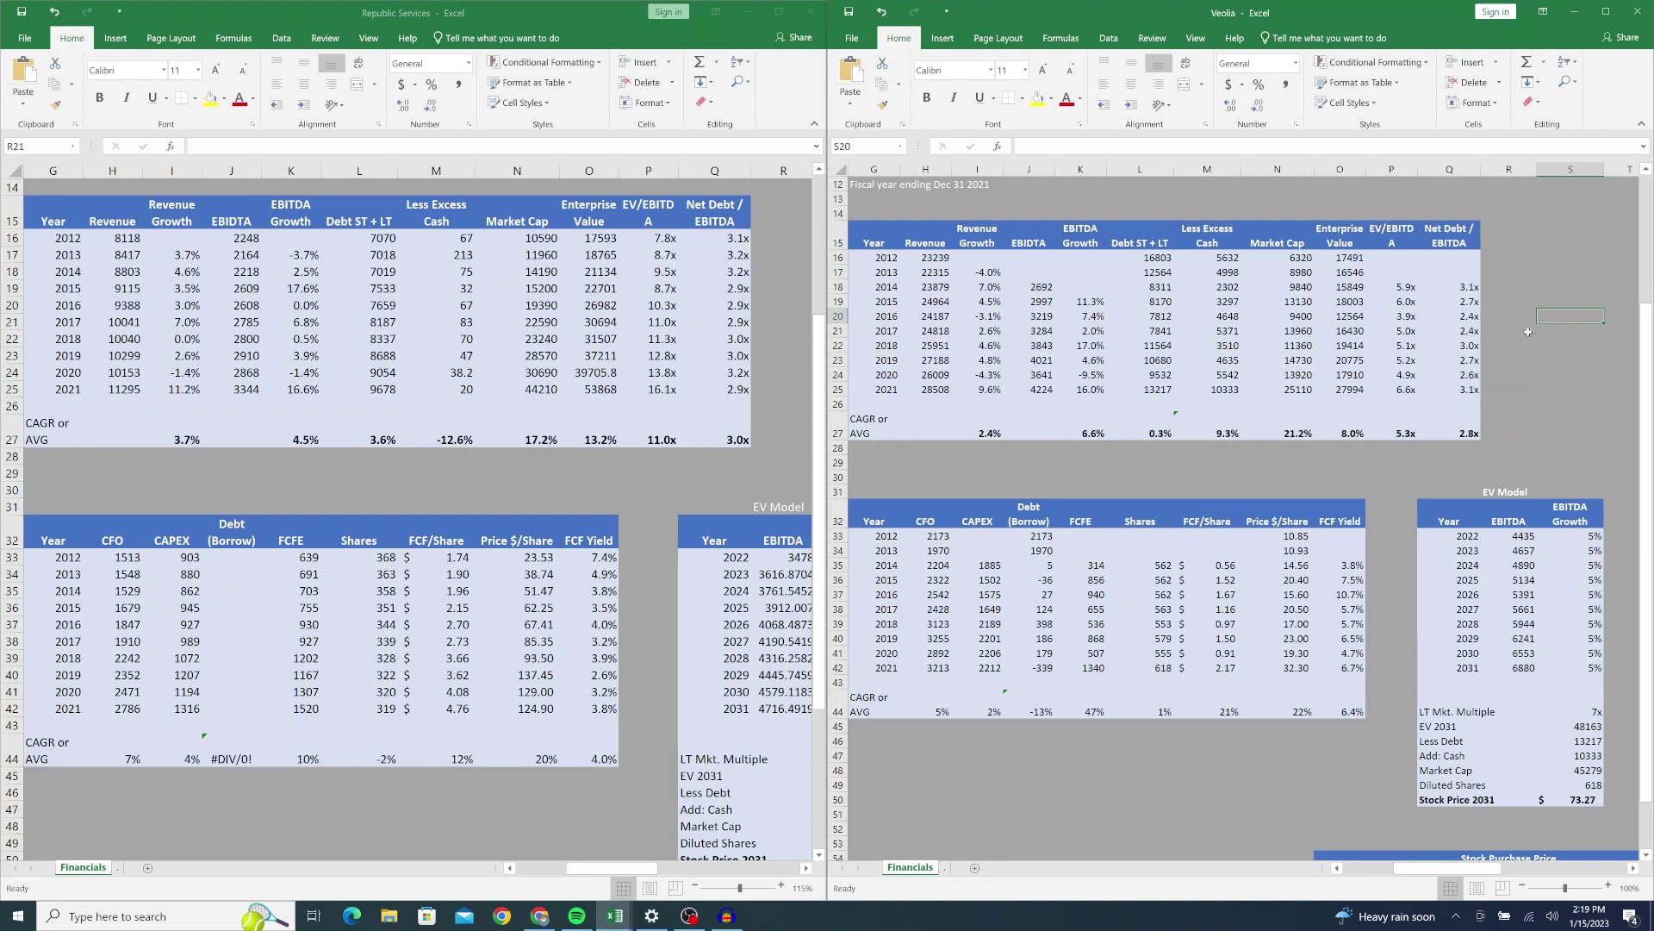
pyautogui.click(1556, 352)
pyautogui.click(1518, 366)
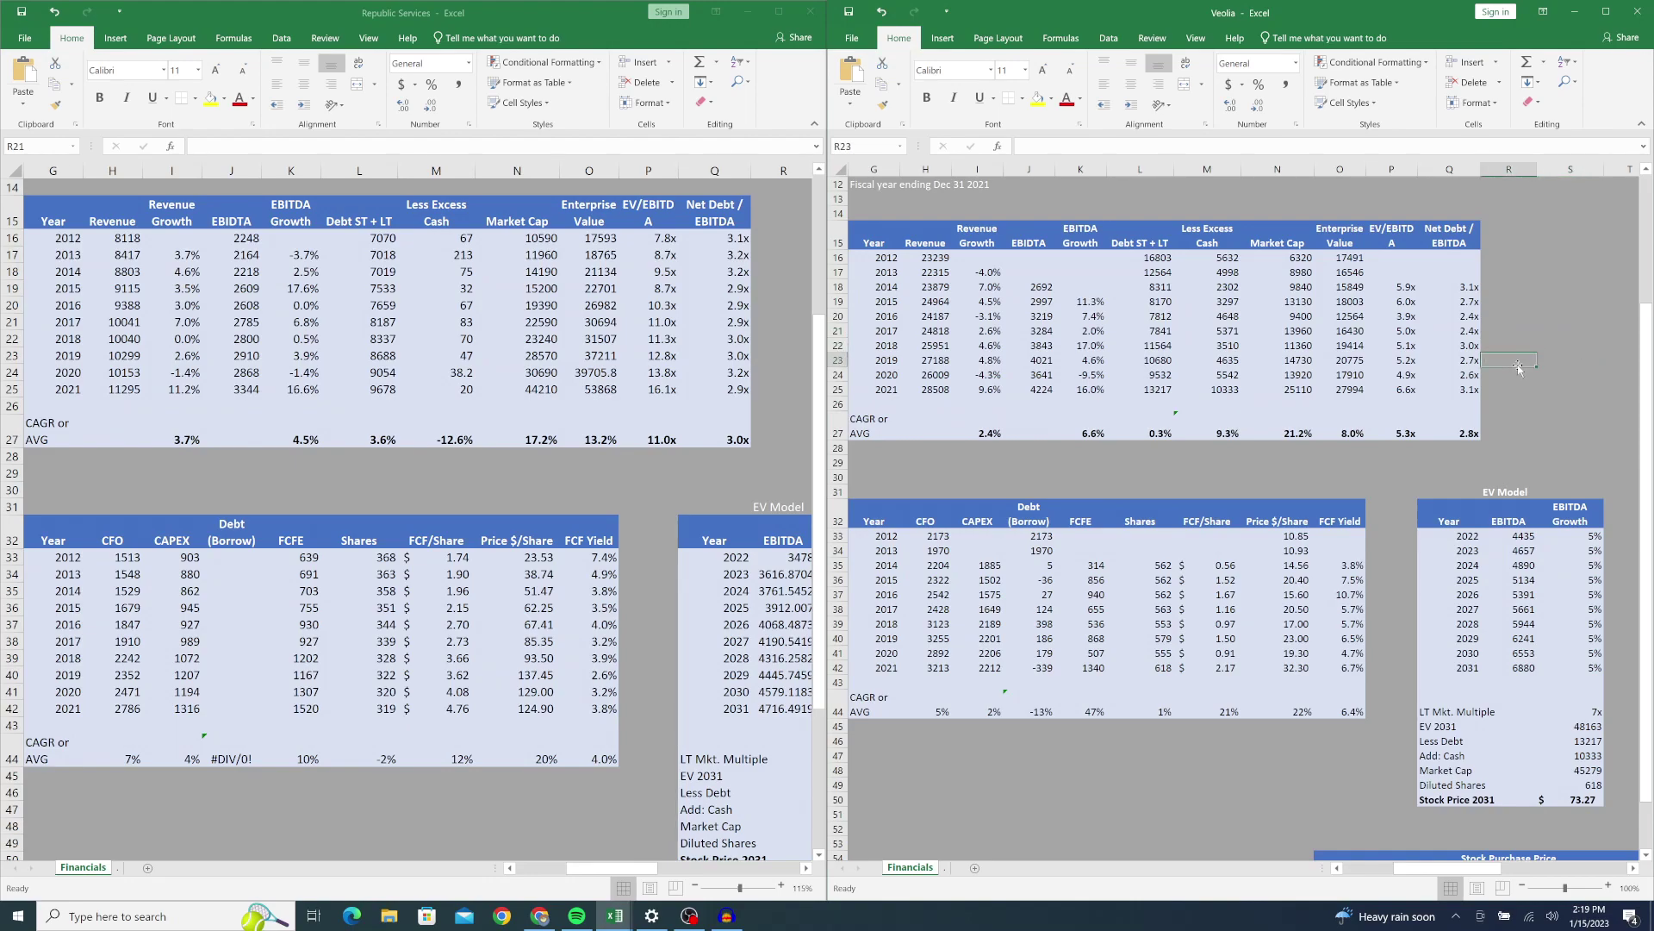
pyautogui.click(1560, 386)
pyautogui.click(1562, 426)
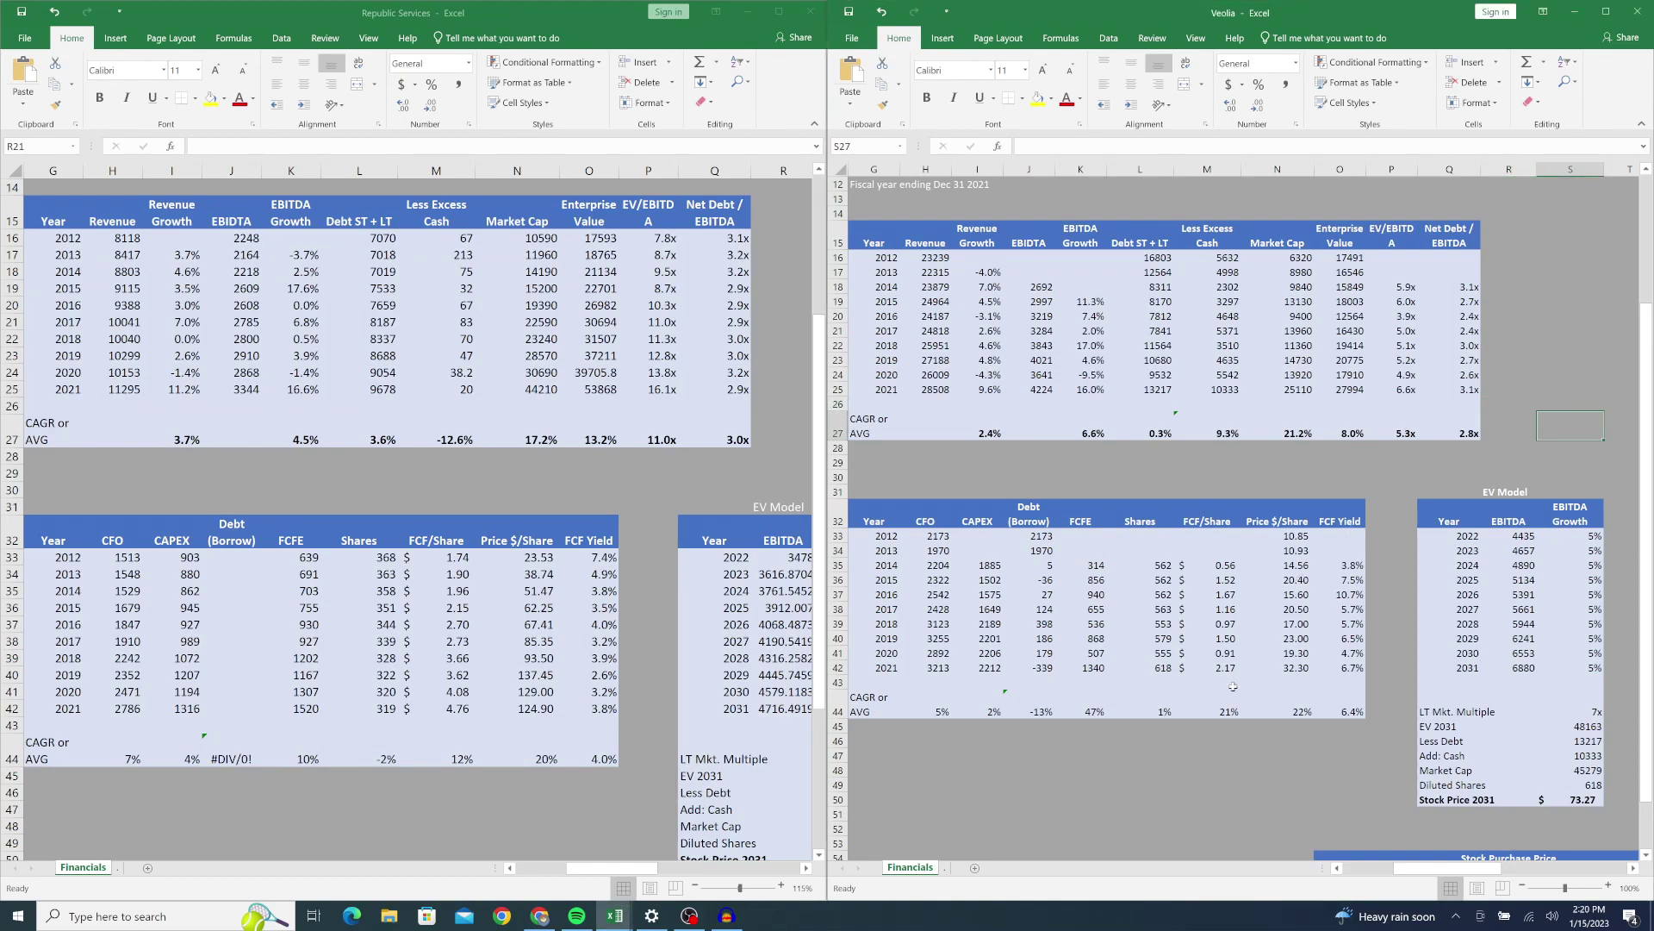
# Step: Bring up the EV models of both companies and set Veolia's long-term market multiple to 11x
pyautogui.moveTo(595, 869); pyautogui.dragTo(622, 869)
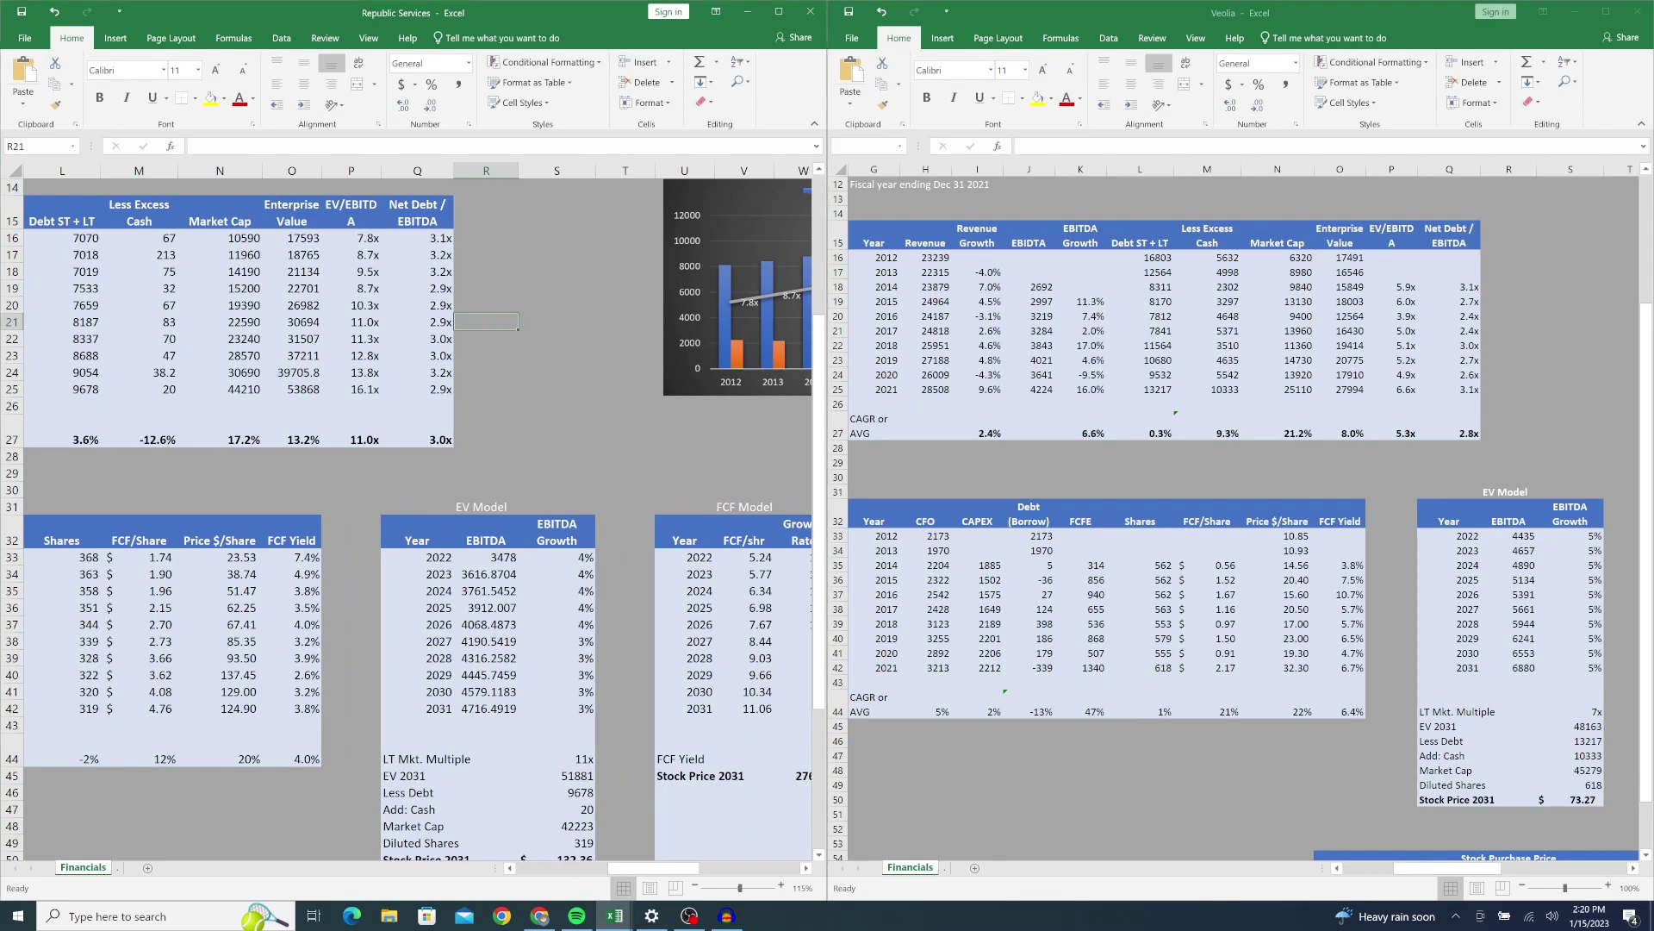
pyautogui.click(1570, 424)
pyautogui.hscroll(6, 1243, 512)
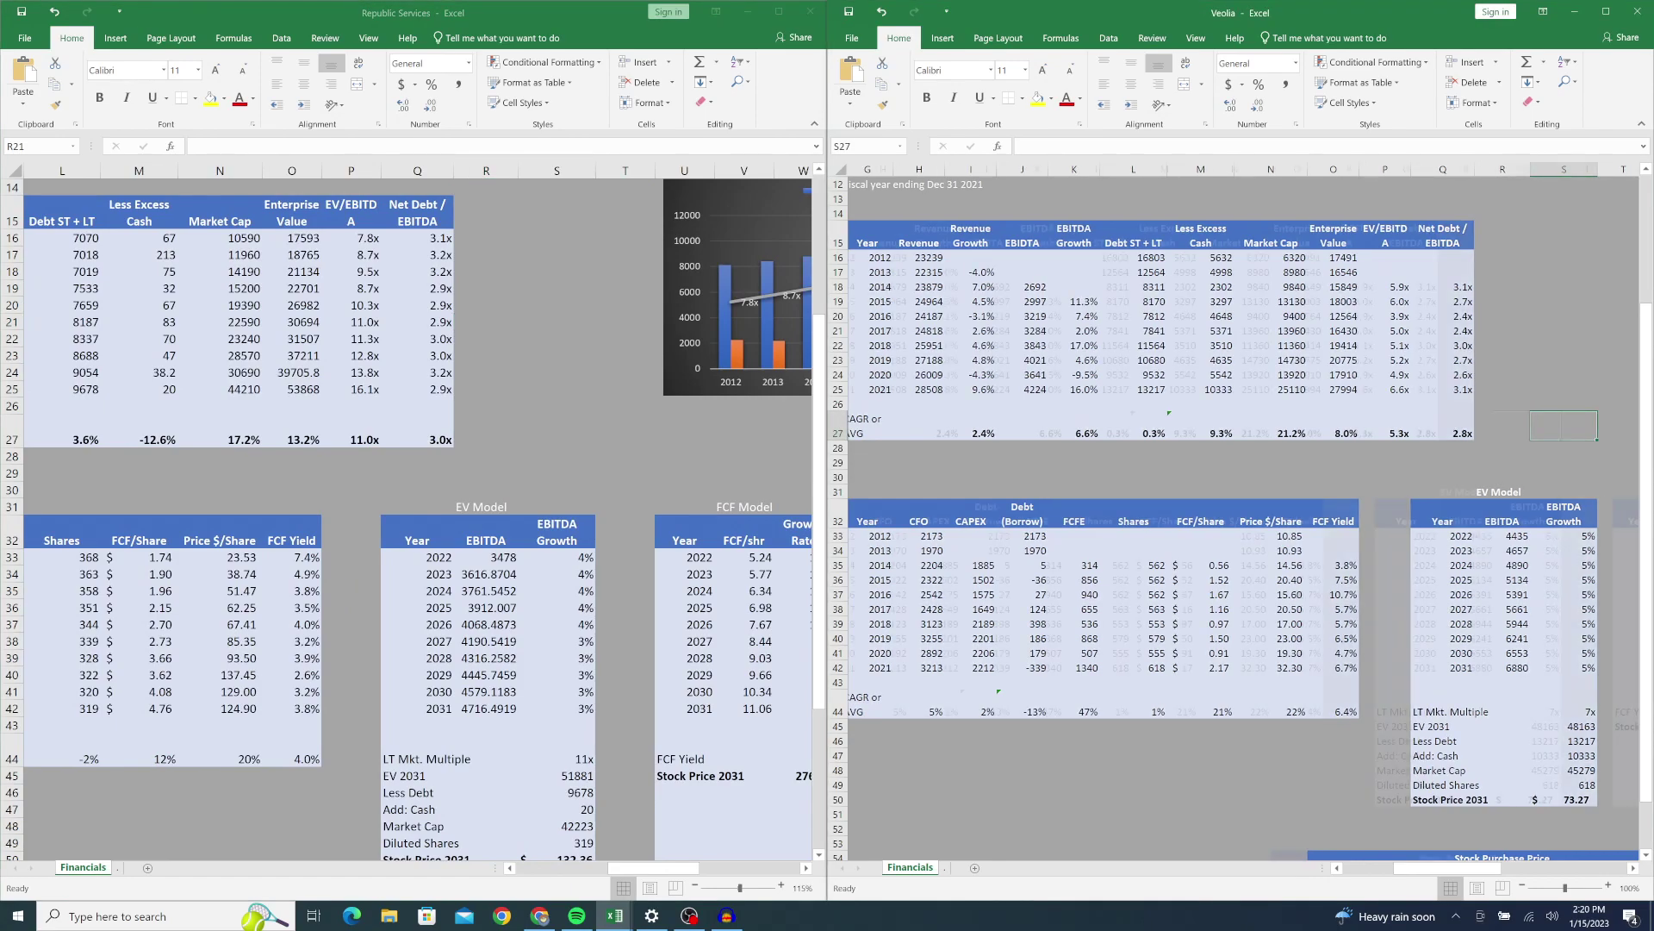
pyautogui.scroll(-1, 1305, 626)
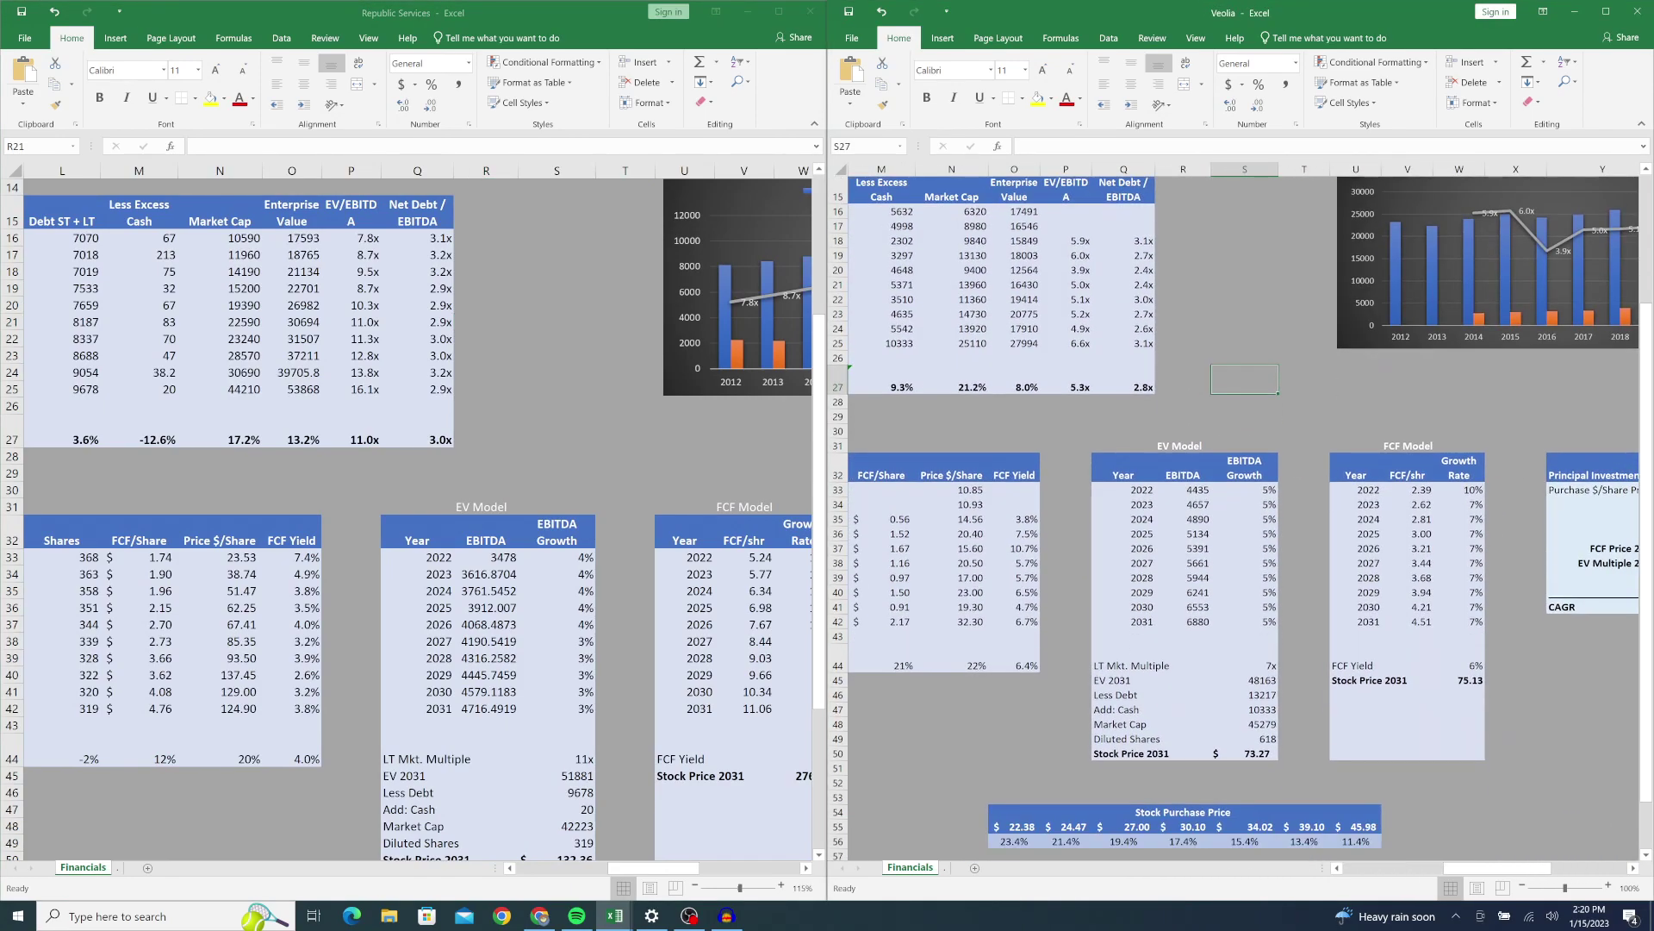
pyautogui.click(1269, 669)
pyautogui.write('11')
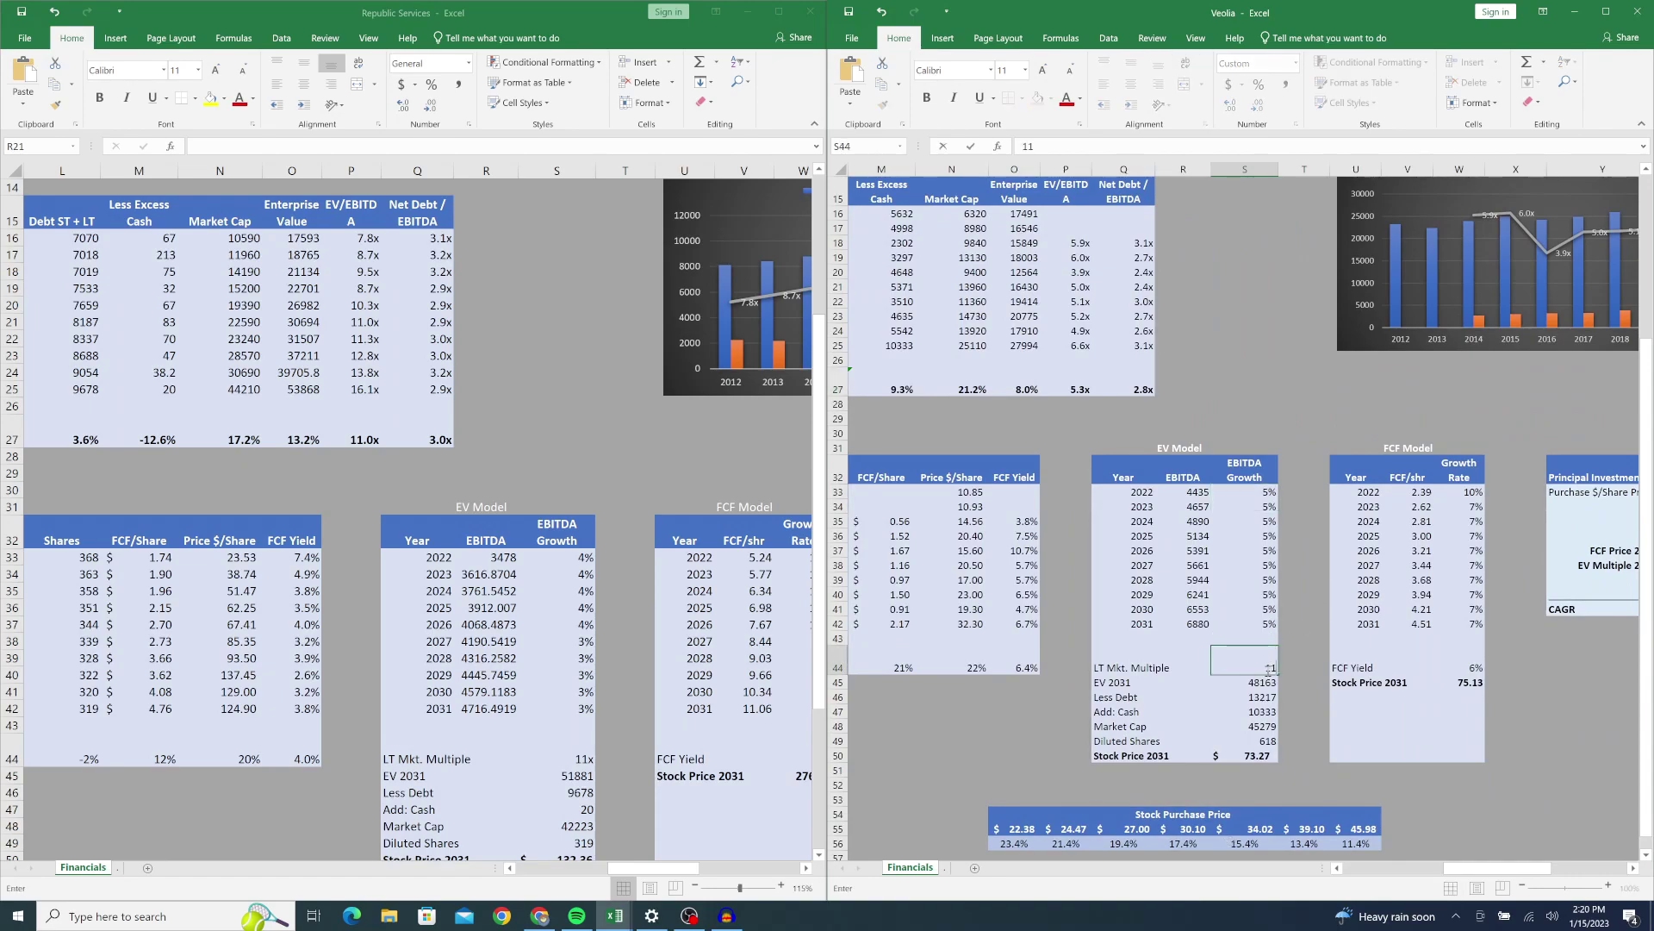
pyautogui.press('Return')
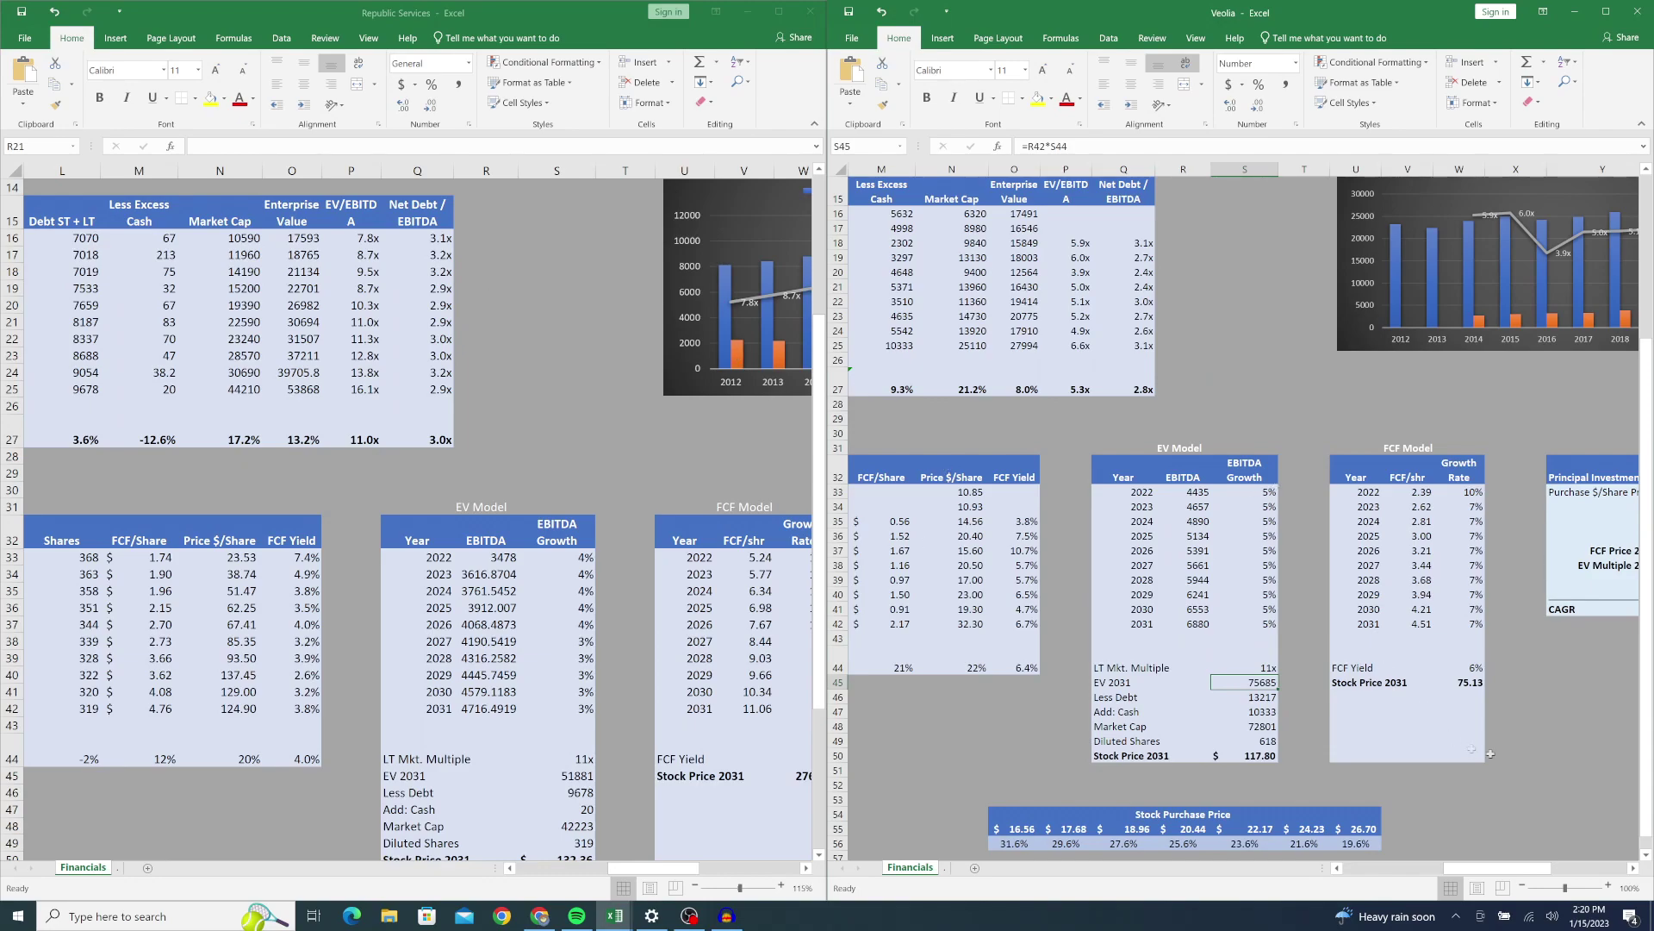
# Step: Set Veolia's FCF yield to 4% and review the weighted 2031 share price and CAGR
pyautogui.click(1470, 665)
pyautogui.write('4')
pyautogui.press('Return')
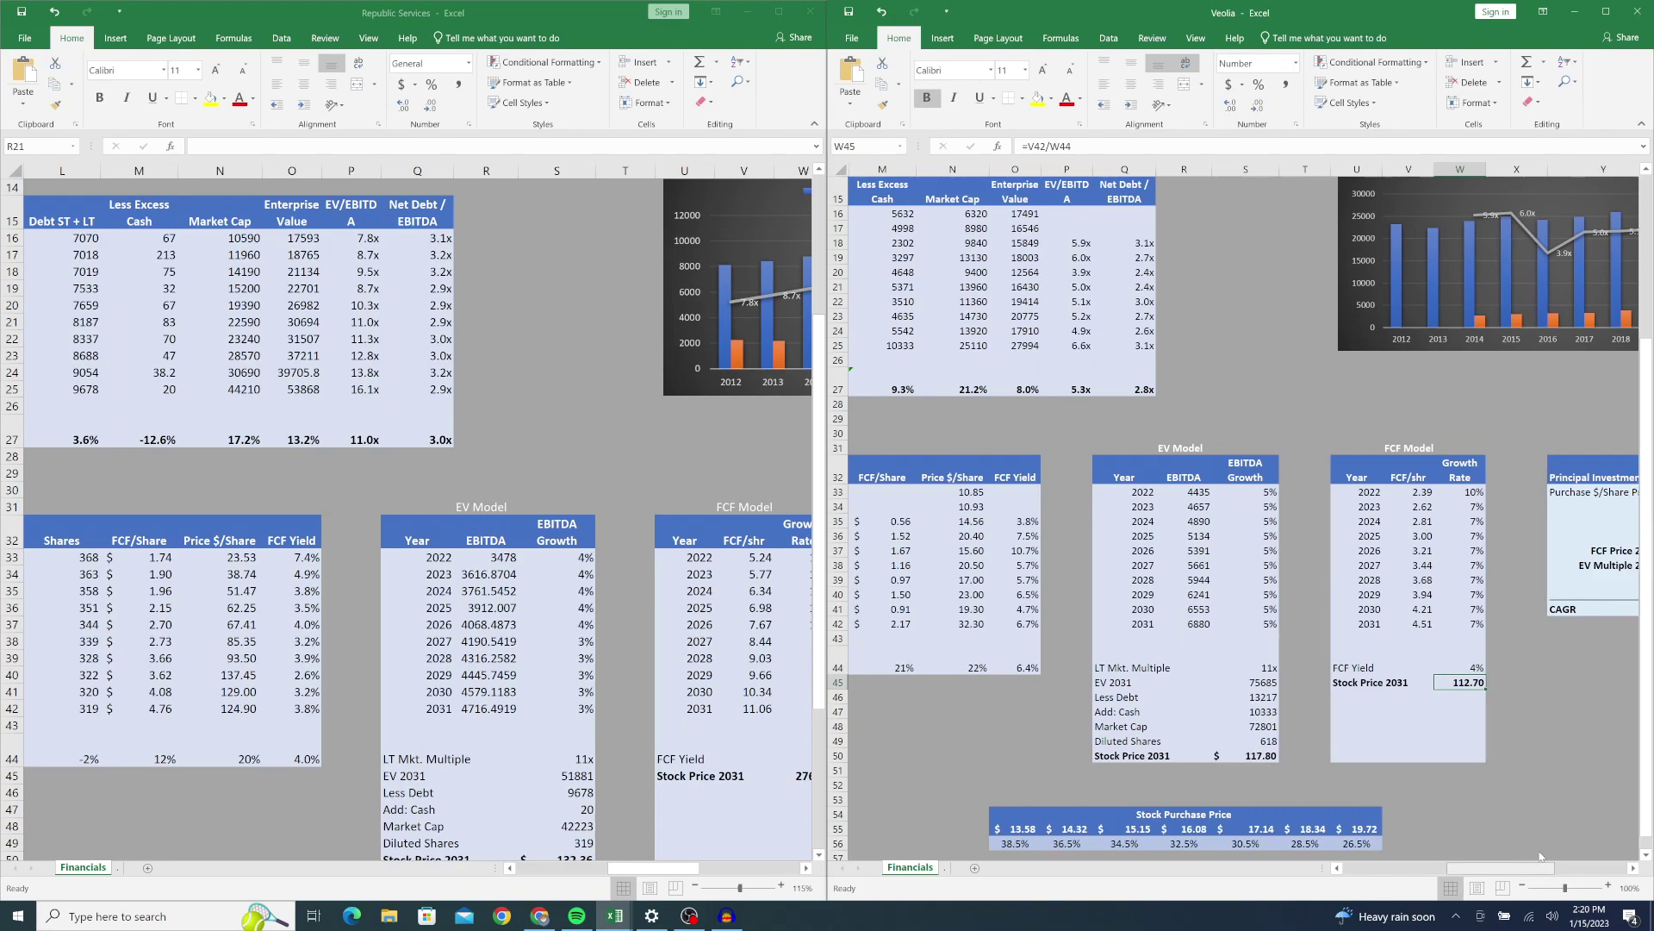
pyautogui.hscroll(5, 1540, 855)
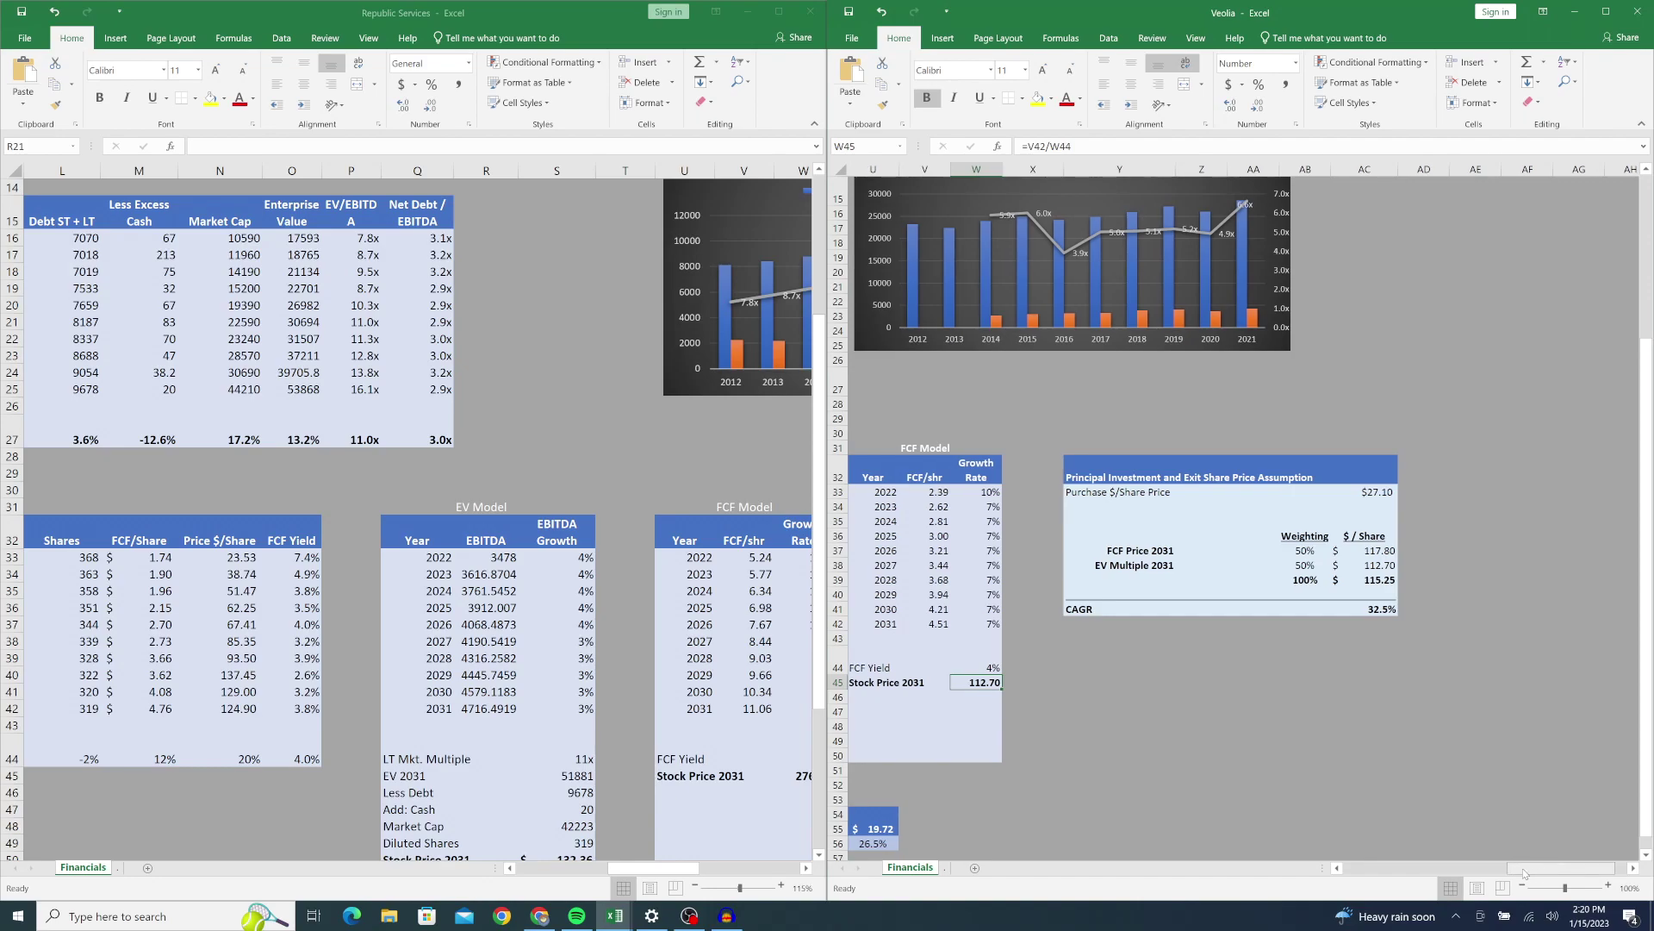
pyautogui.moveTo(1556, 870)
pyautogui.mouseDown()
pyautogui.moveTo(1478, 870)
pyautogui.moveTo(1531, 875)
pyautogui.mouseUp()
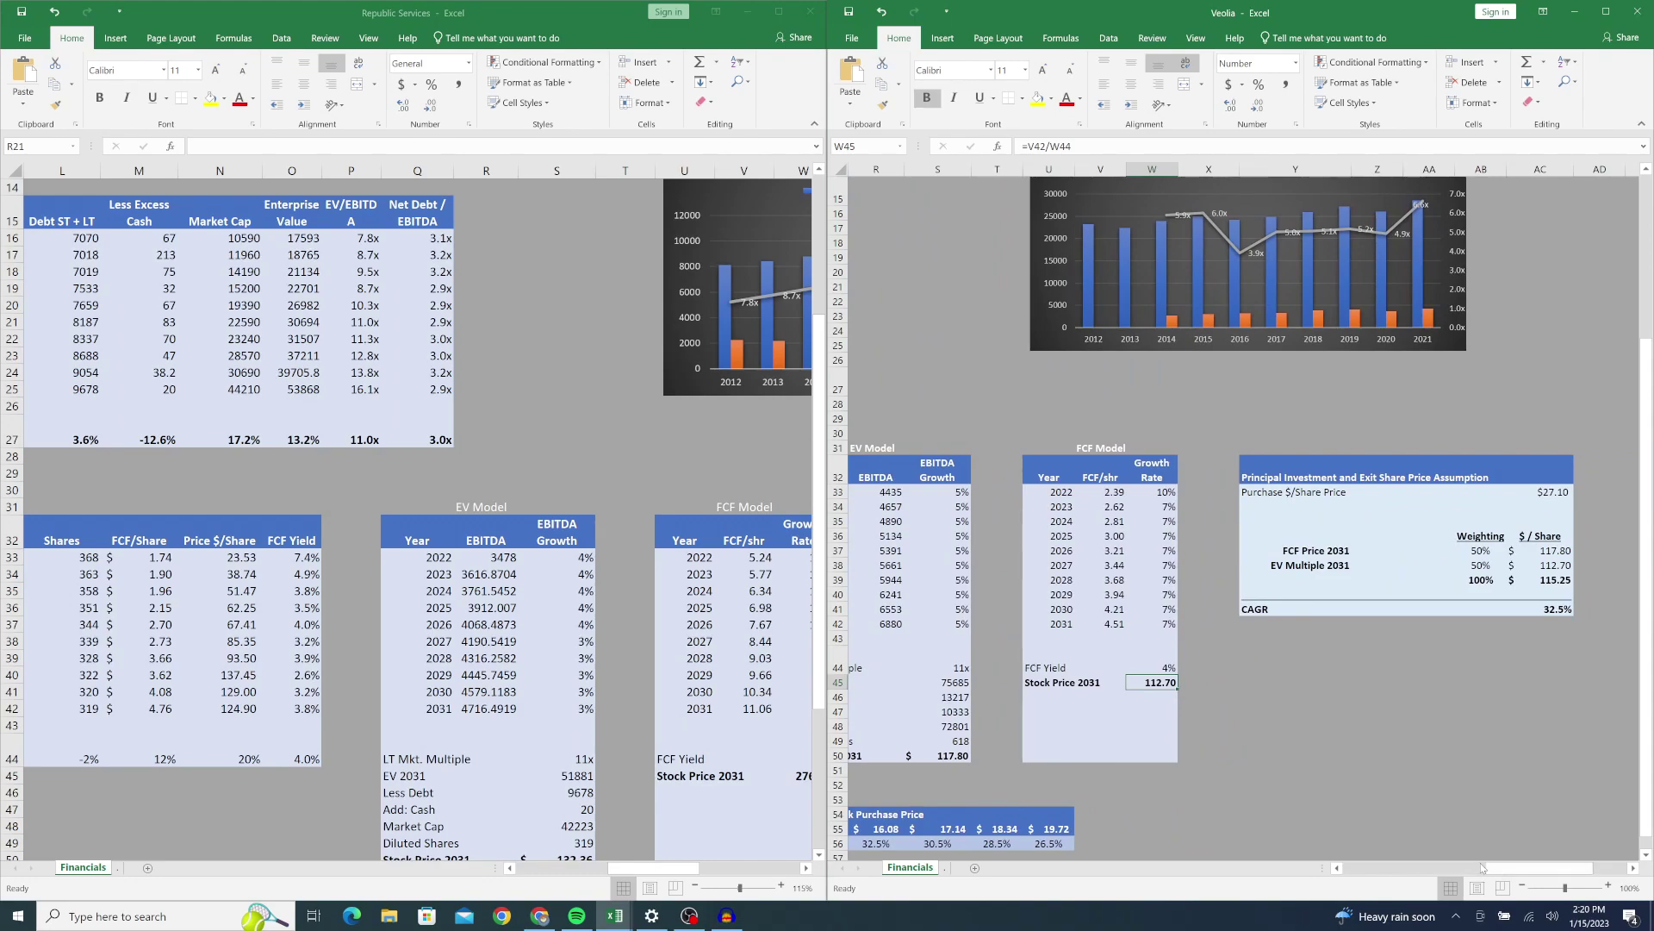
pyautogui.moveTo(1531, 874); pyautogui.dragTo(1513, 869)
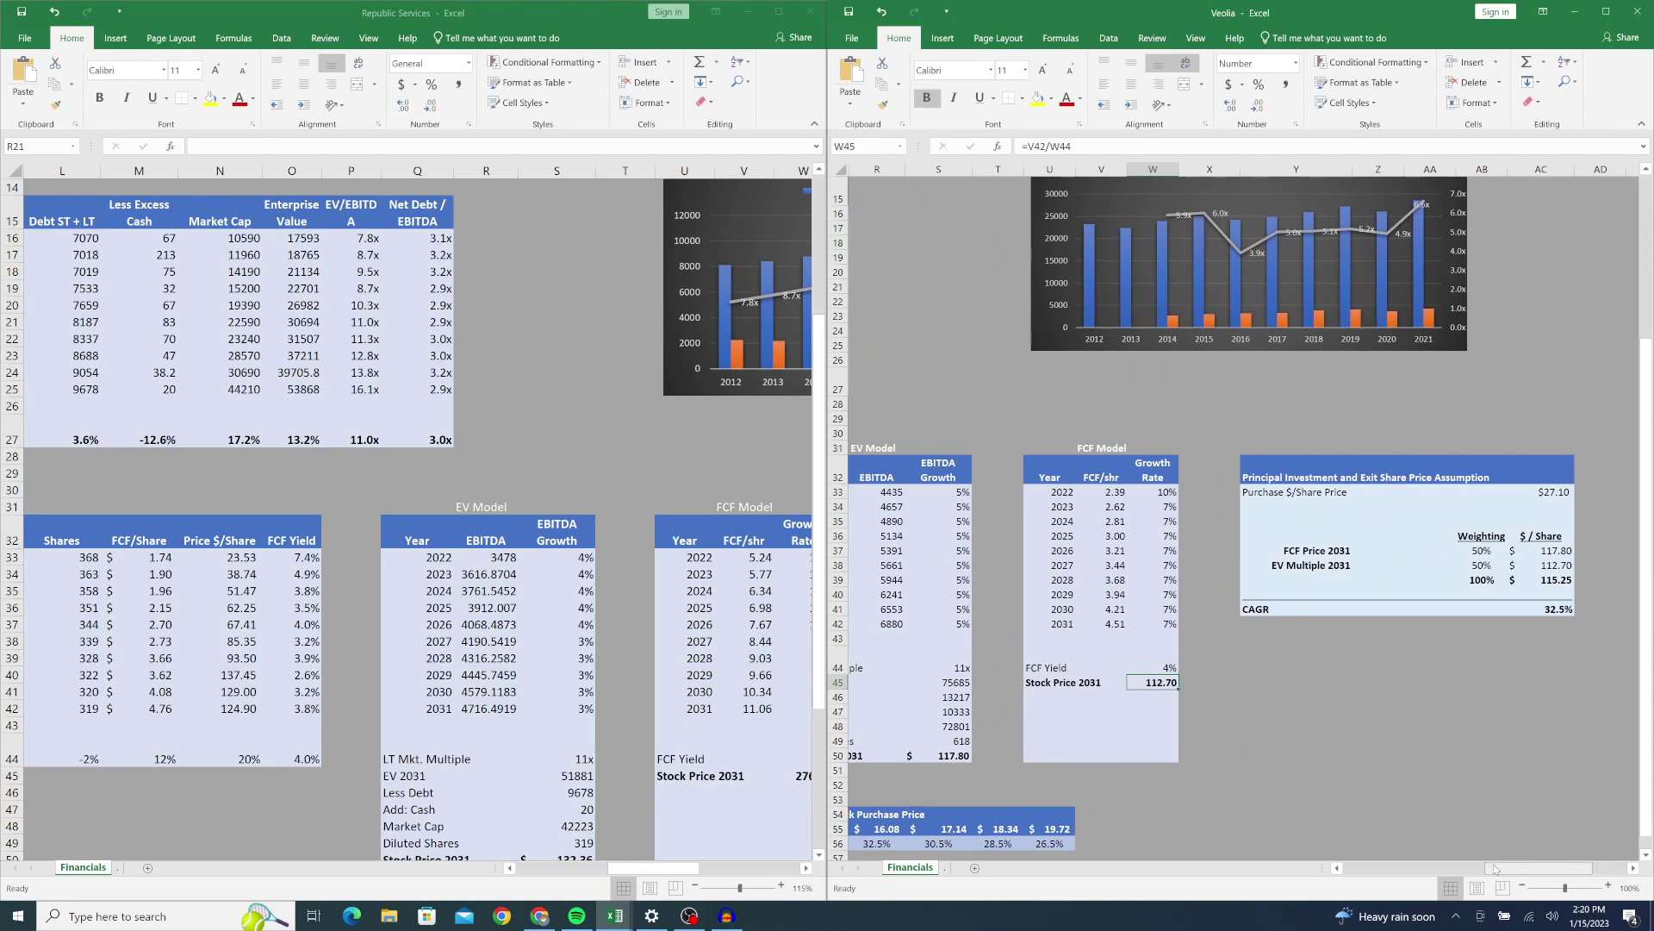
# Step: Undo the changes to Veolia's FCF yield and long-term market multiple
pyautogui.hscroll(-5, 1548, 594)
pyautogui.click(1477, 650)
pyautogui.hotkey('ctrl', 'z')
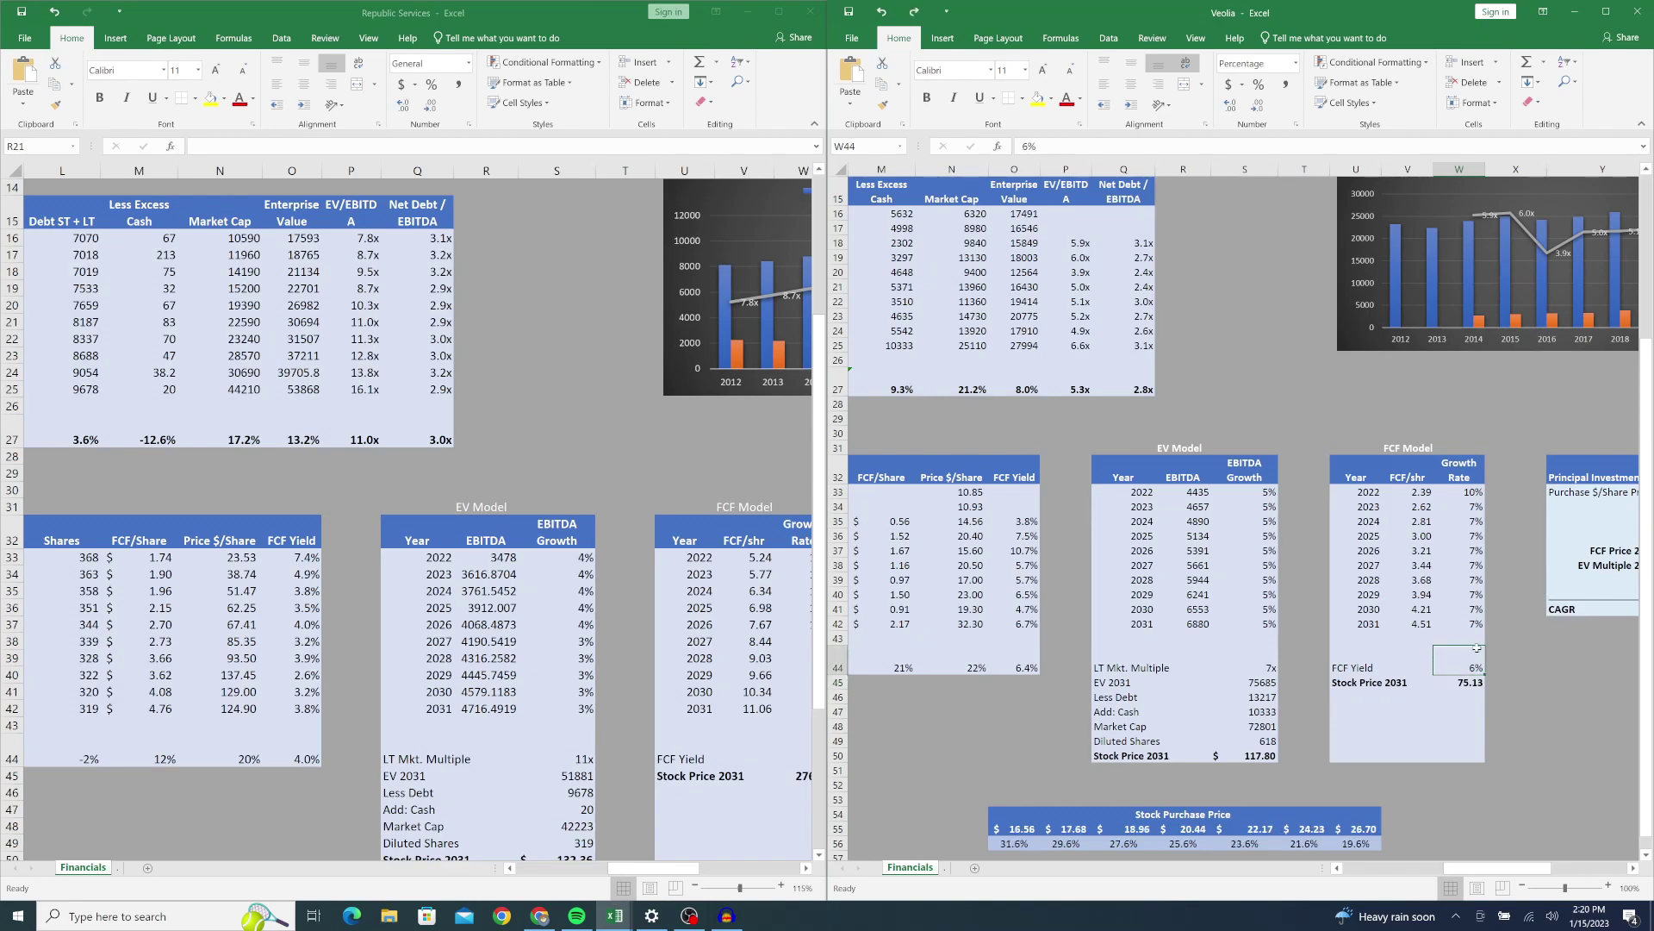
pyautogui.hotkey('ctrl', 'z')
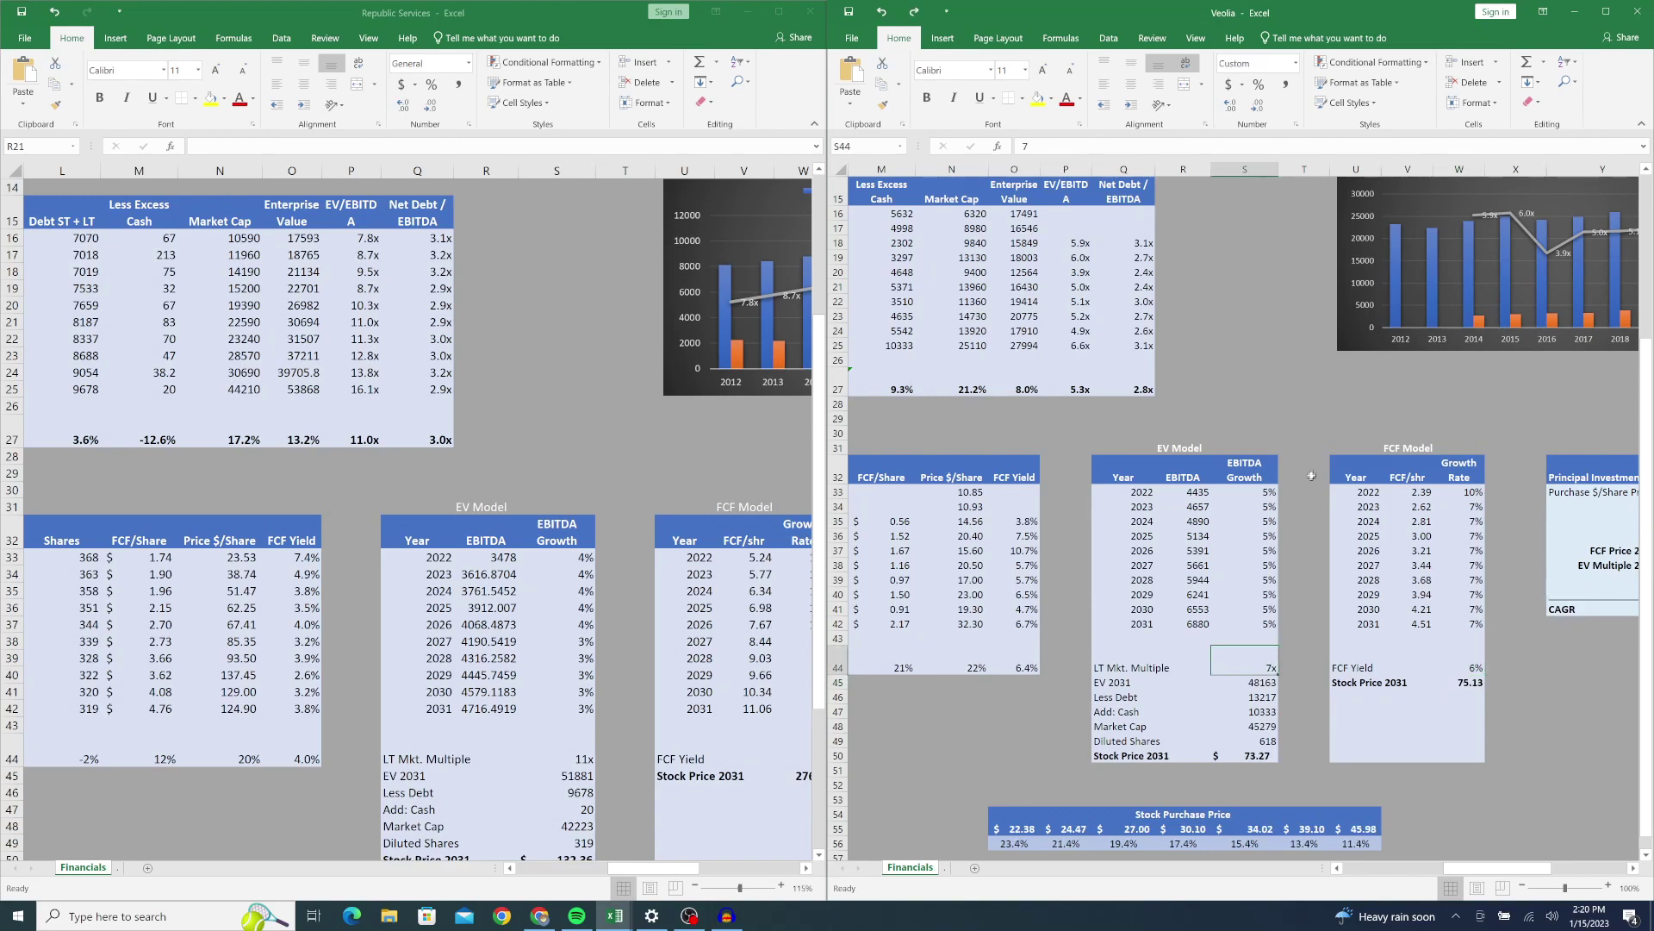
pyautogui.click(1269, 374)
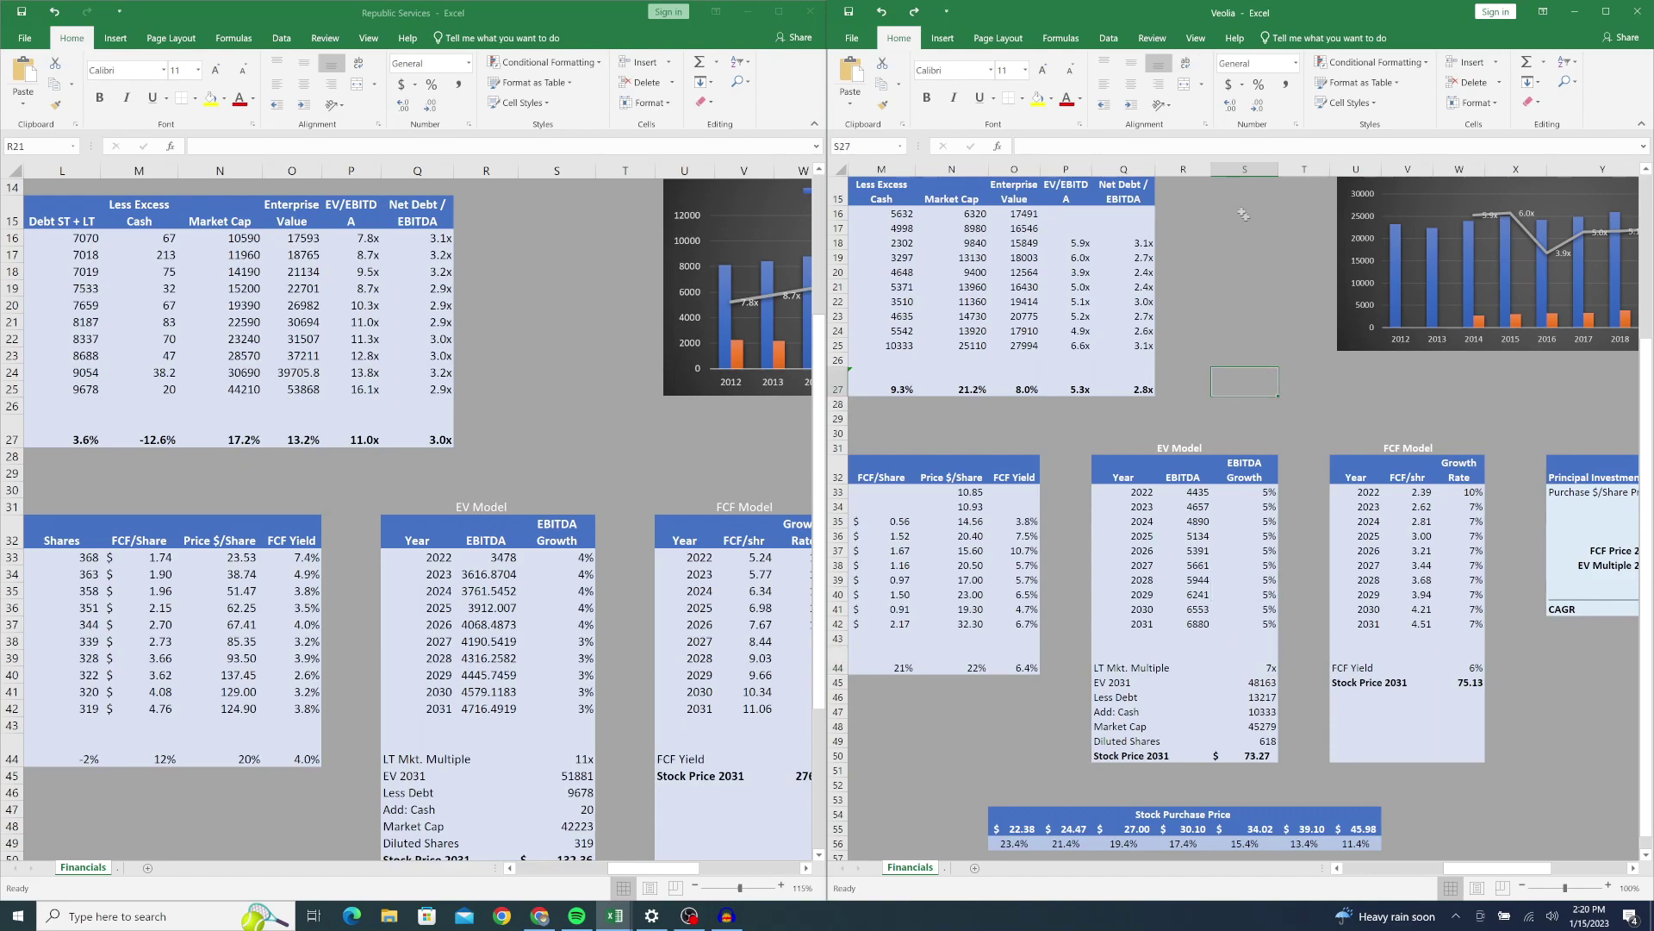
pyautogui.click(1207, 200)
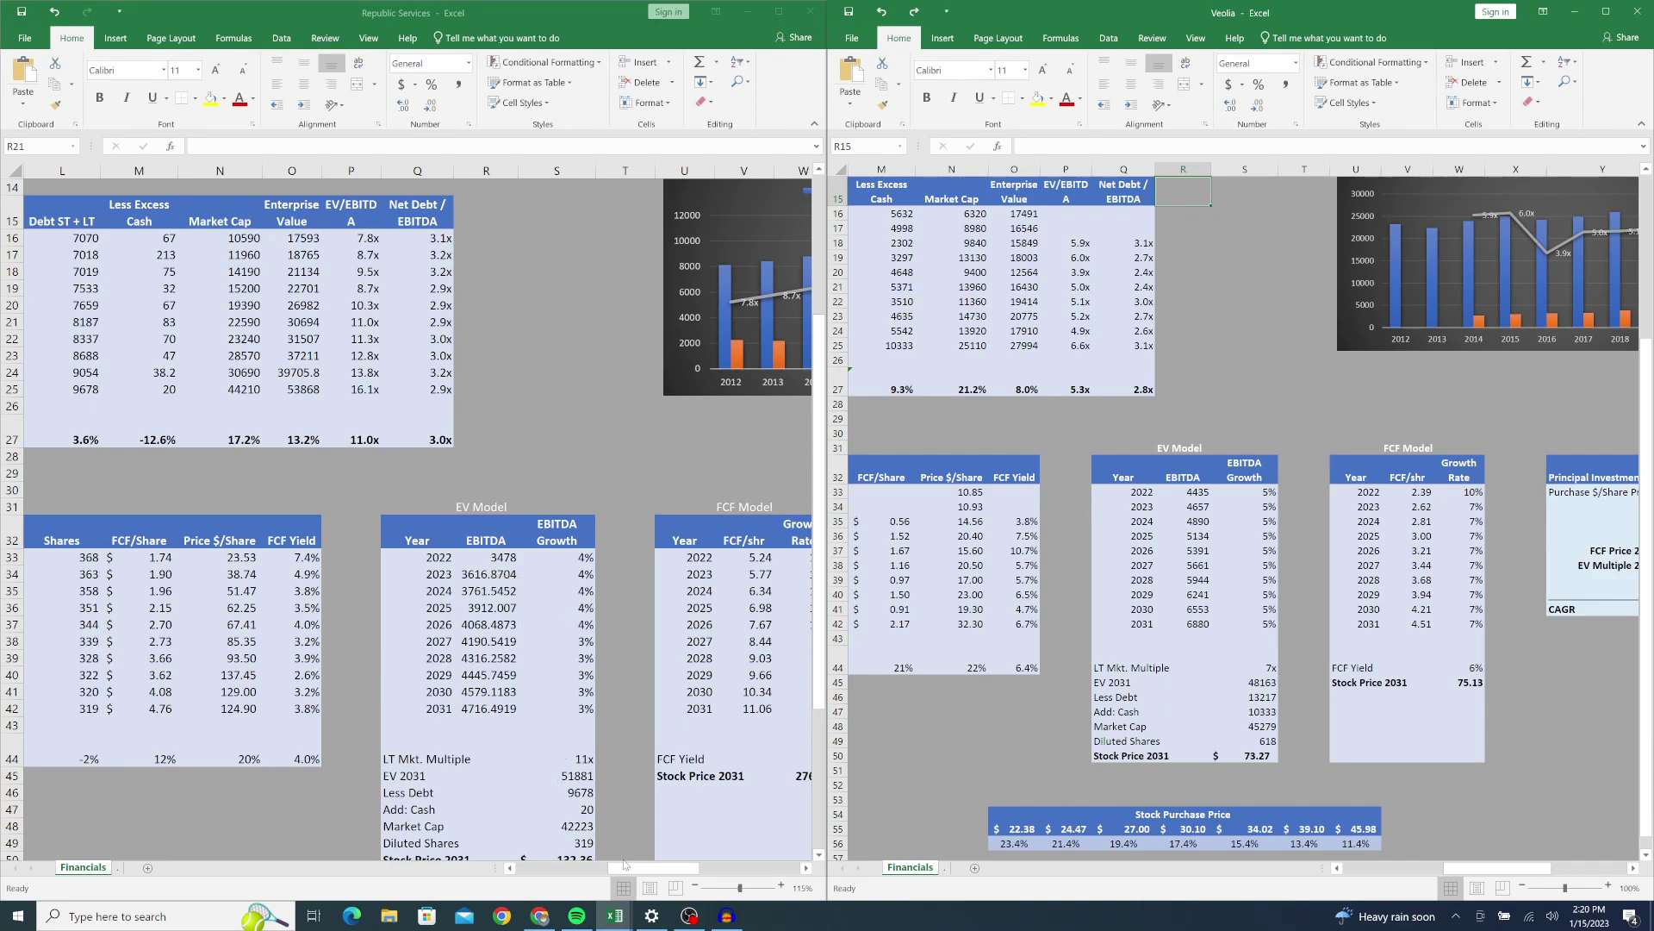
pyautogui.moveTo(624, 872); pyautogui.dragTo(643, 872)
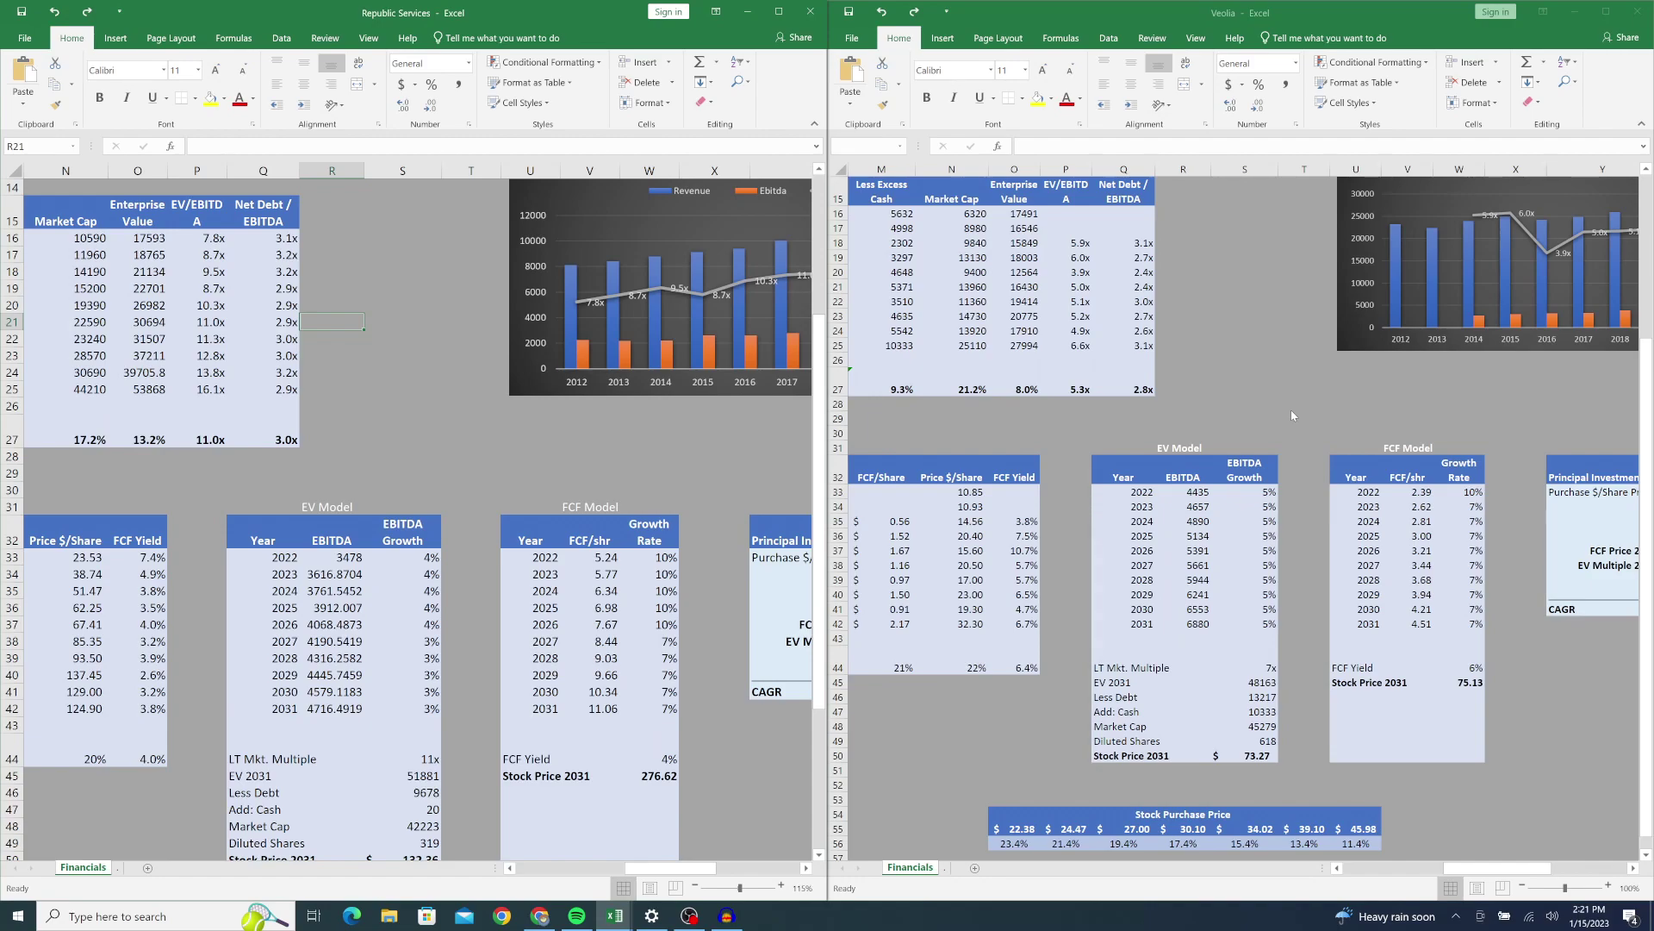
pyautogui.click(1194, 385)
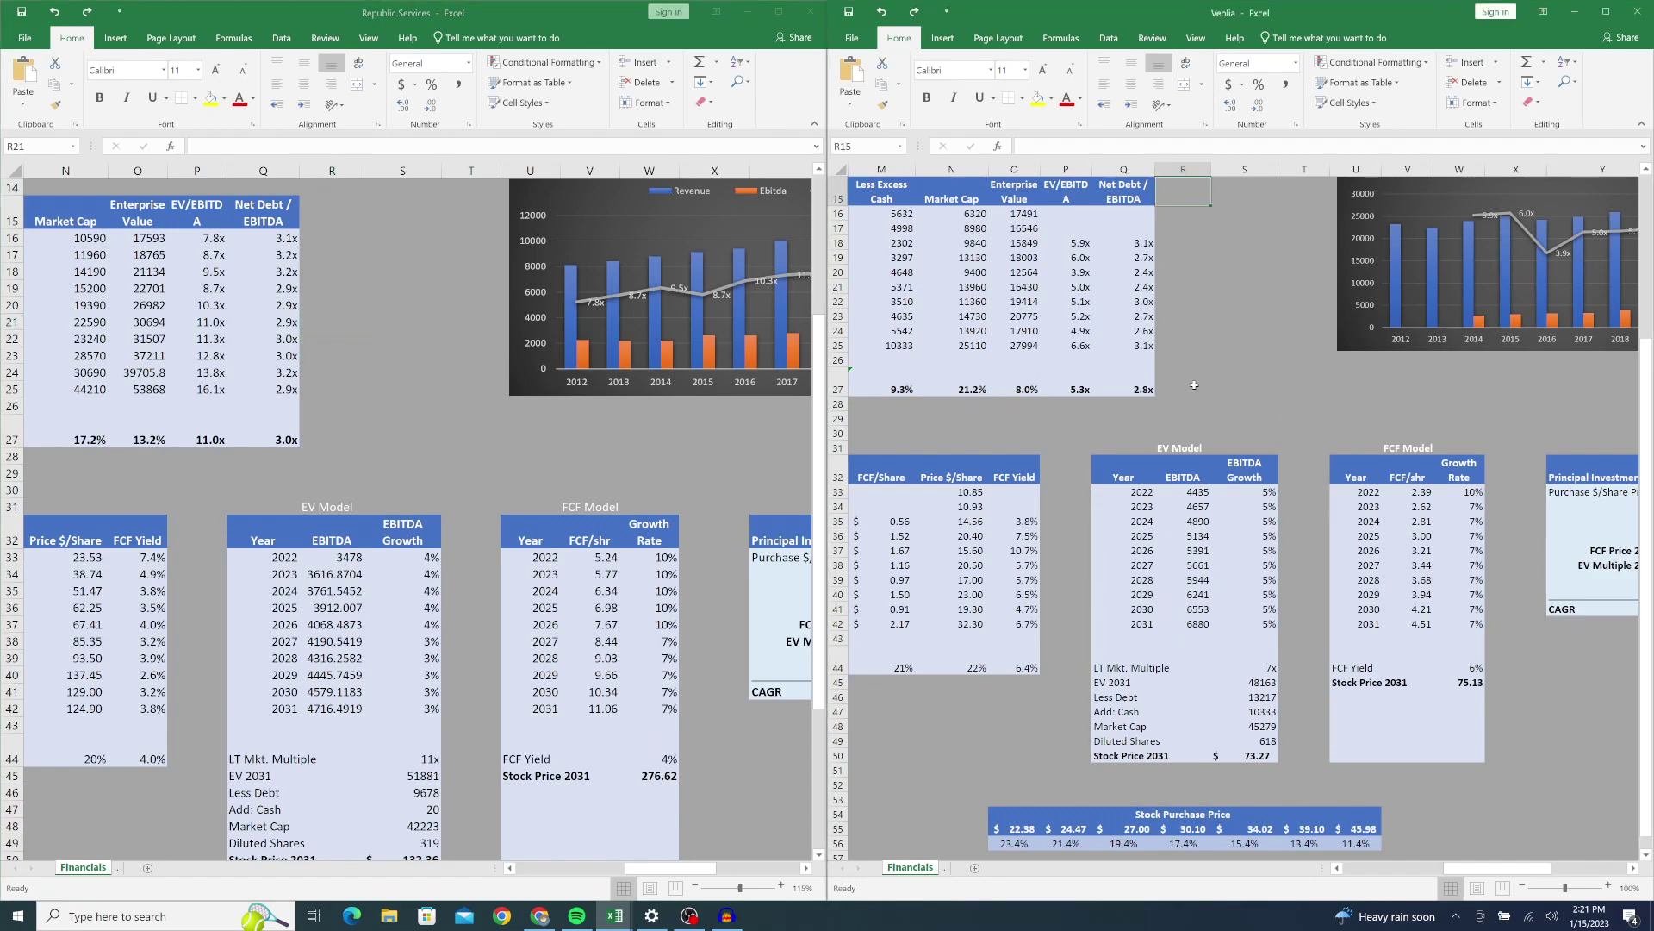
pyautogui.click(1194, 385)
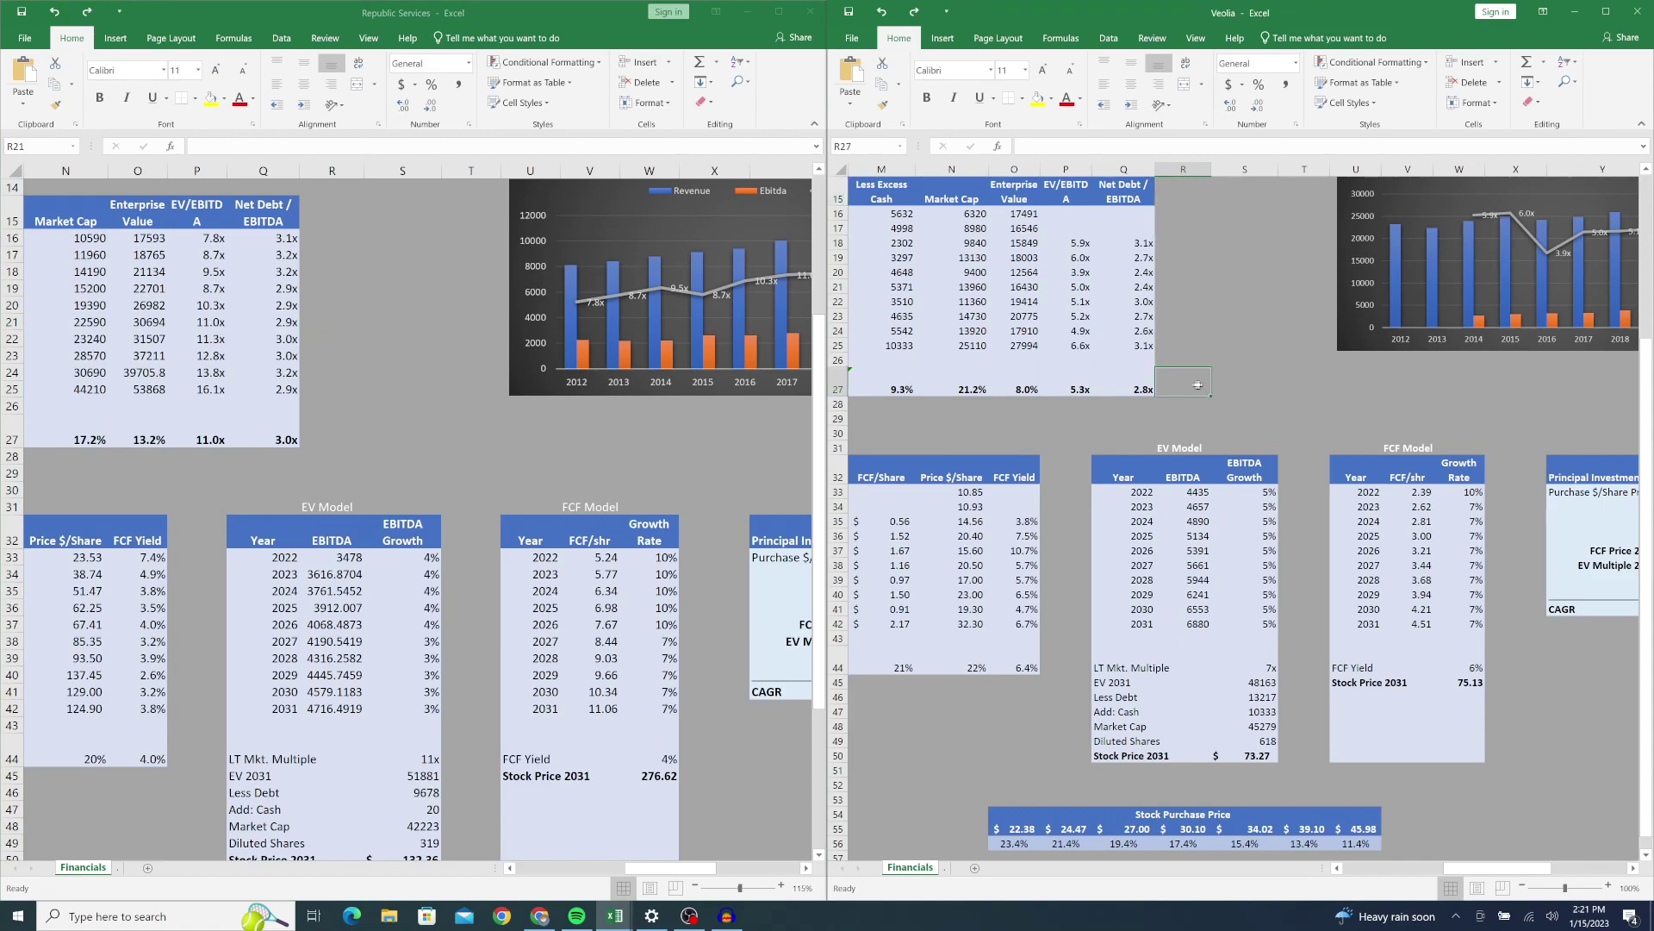
pyautogui.click(1230, 388)
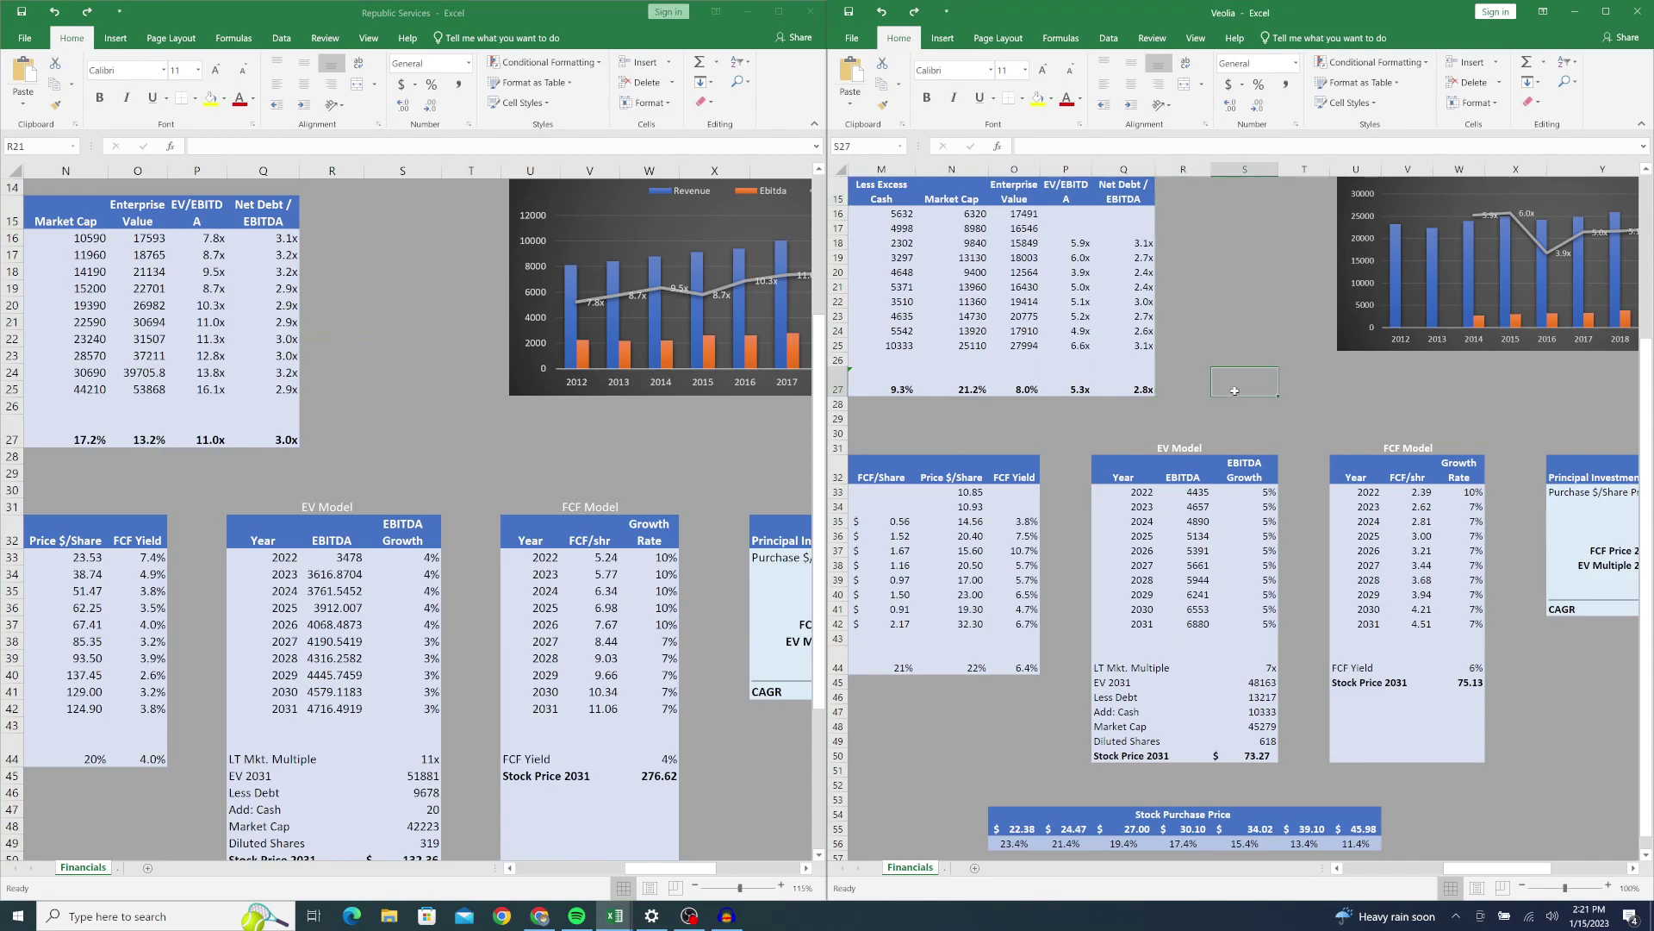
pyautogui.click(1299, 389)
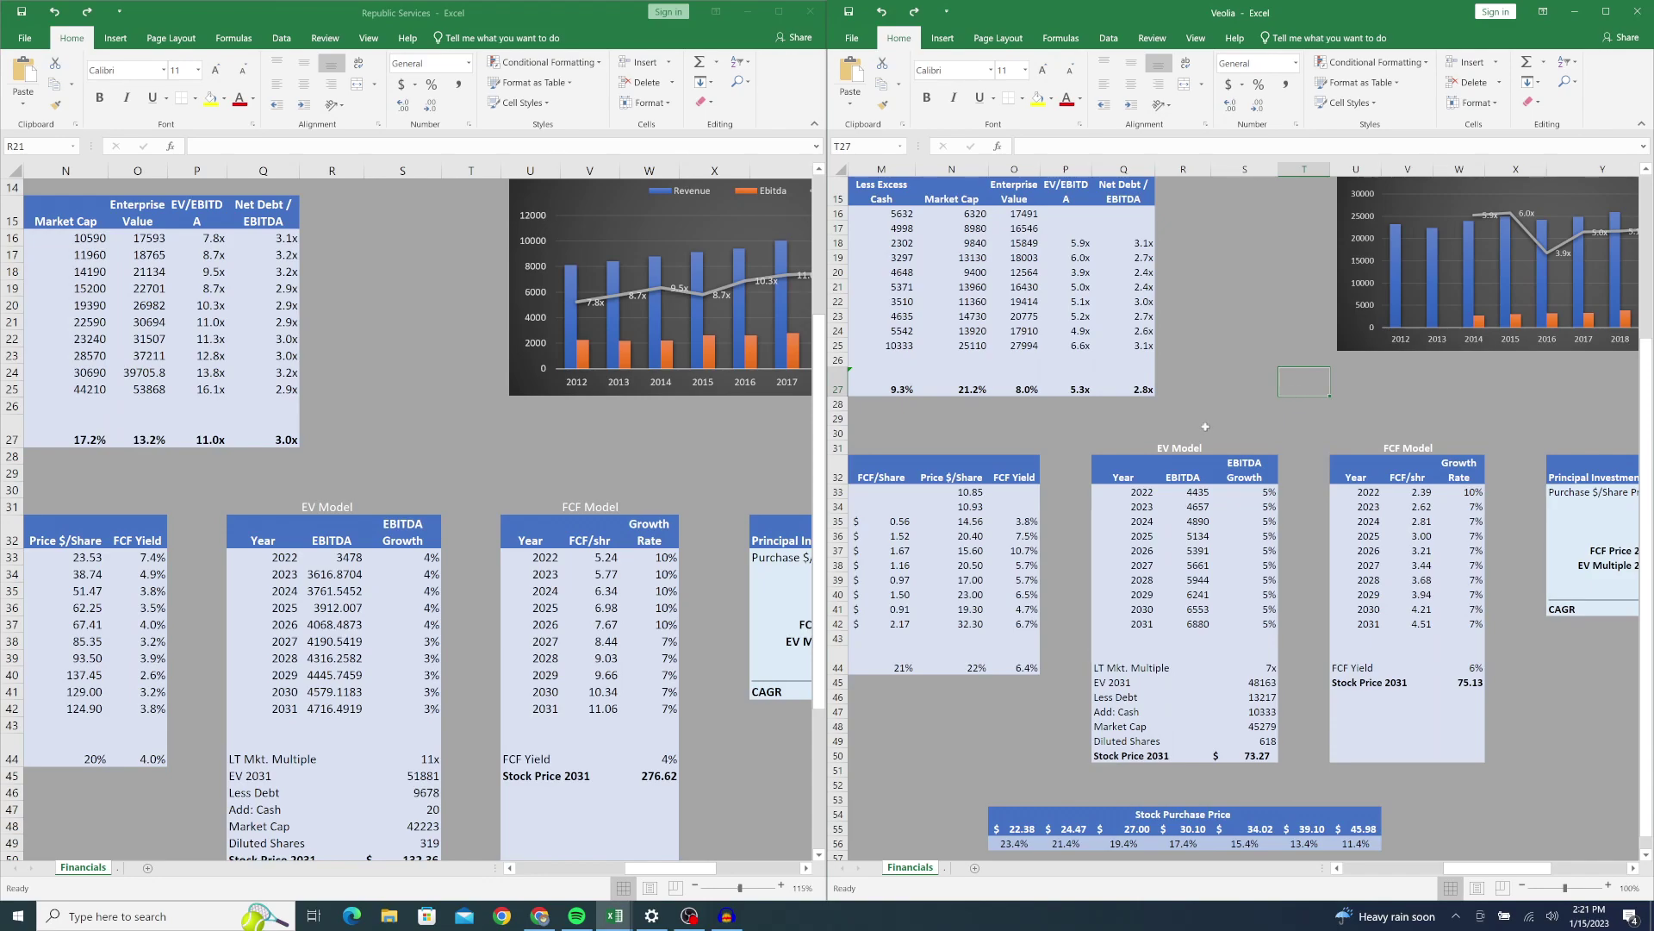